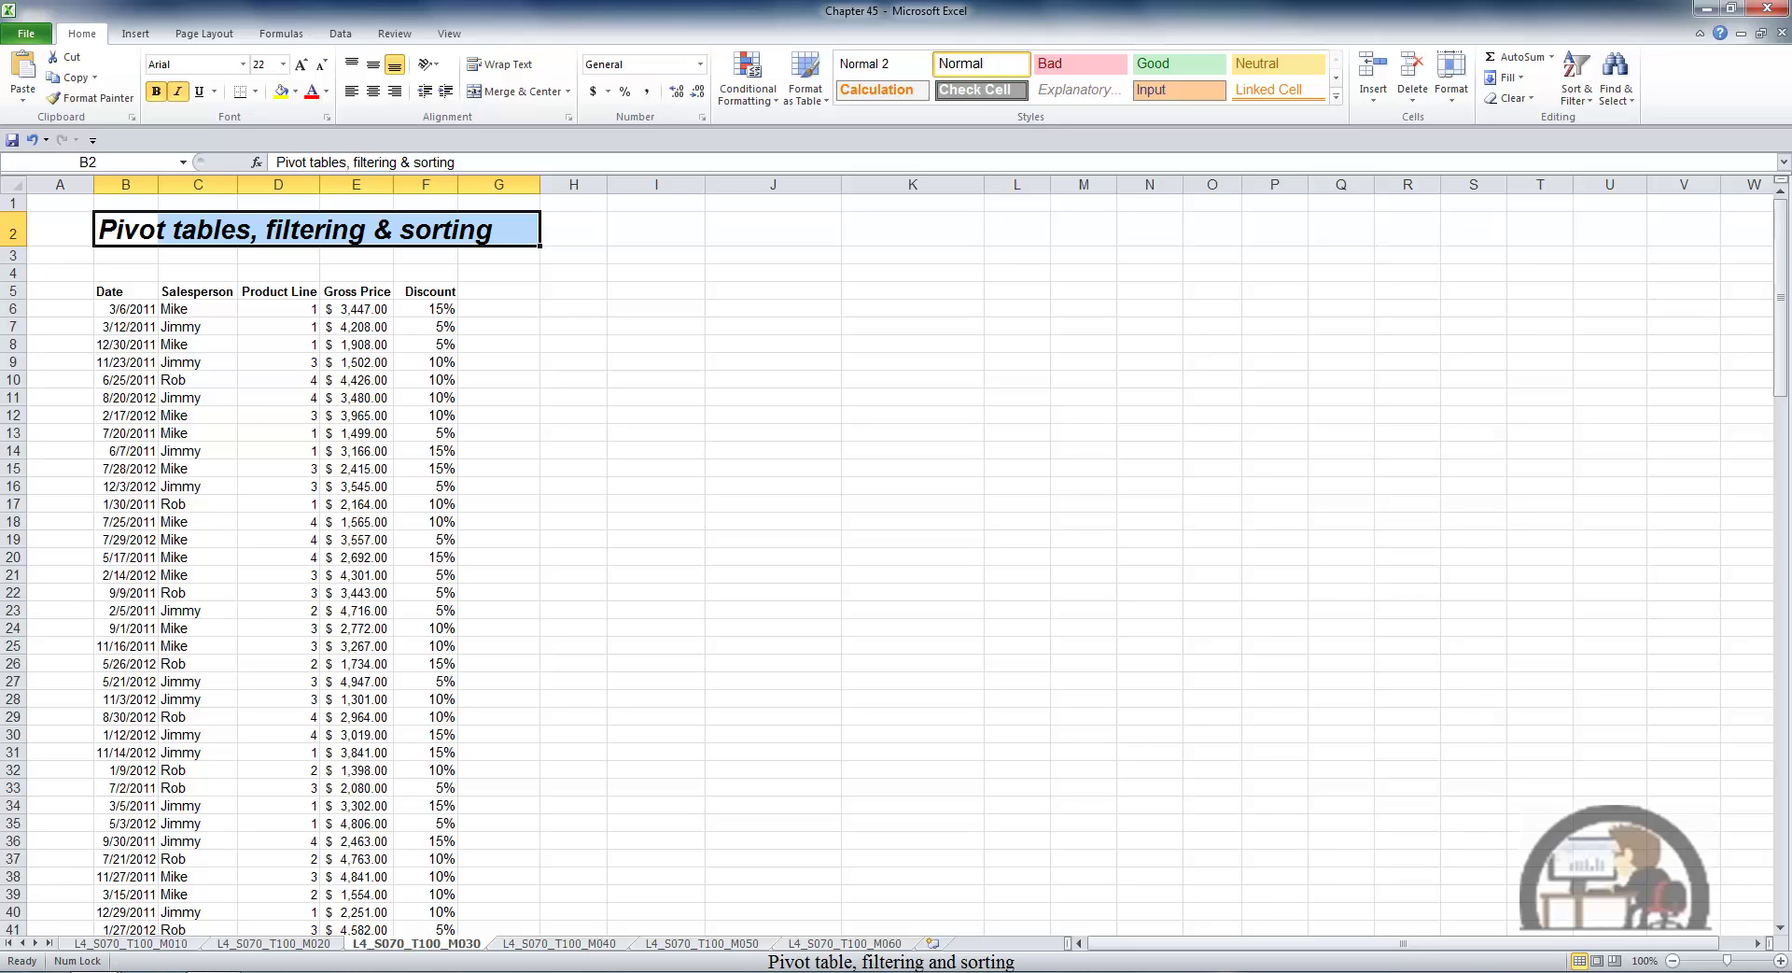
Create a PivotTable from the sales data range B5:F149, placed on the existing worksheet at cell I6.
{"action": "left_click", "coordinate": [196, 445]}
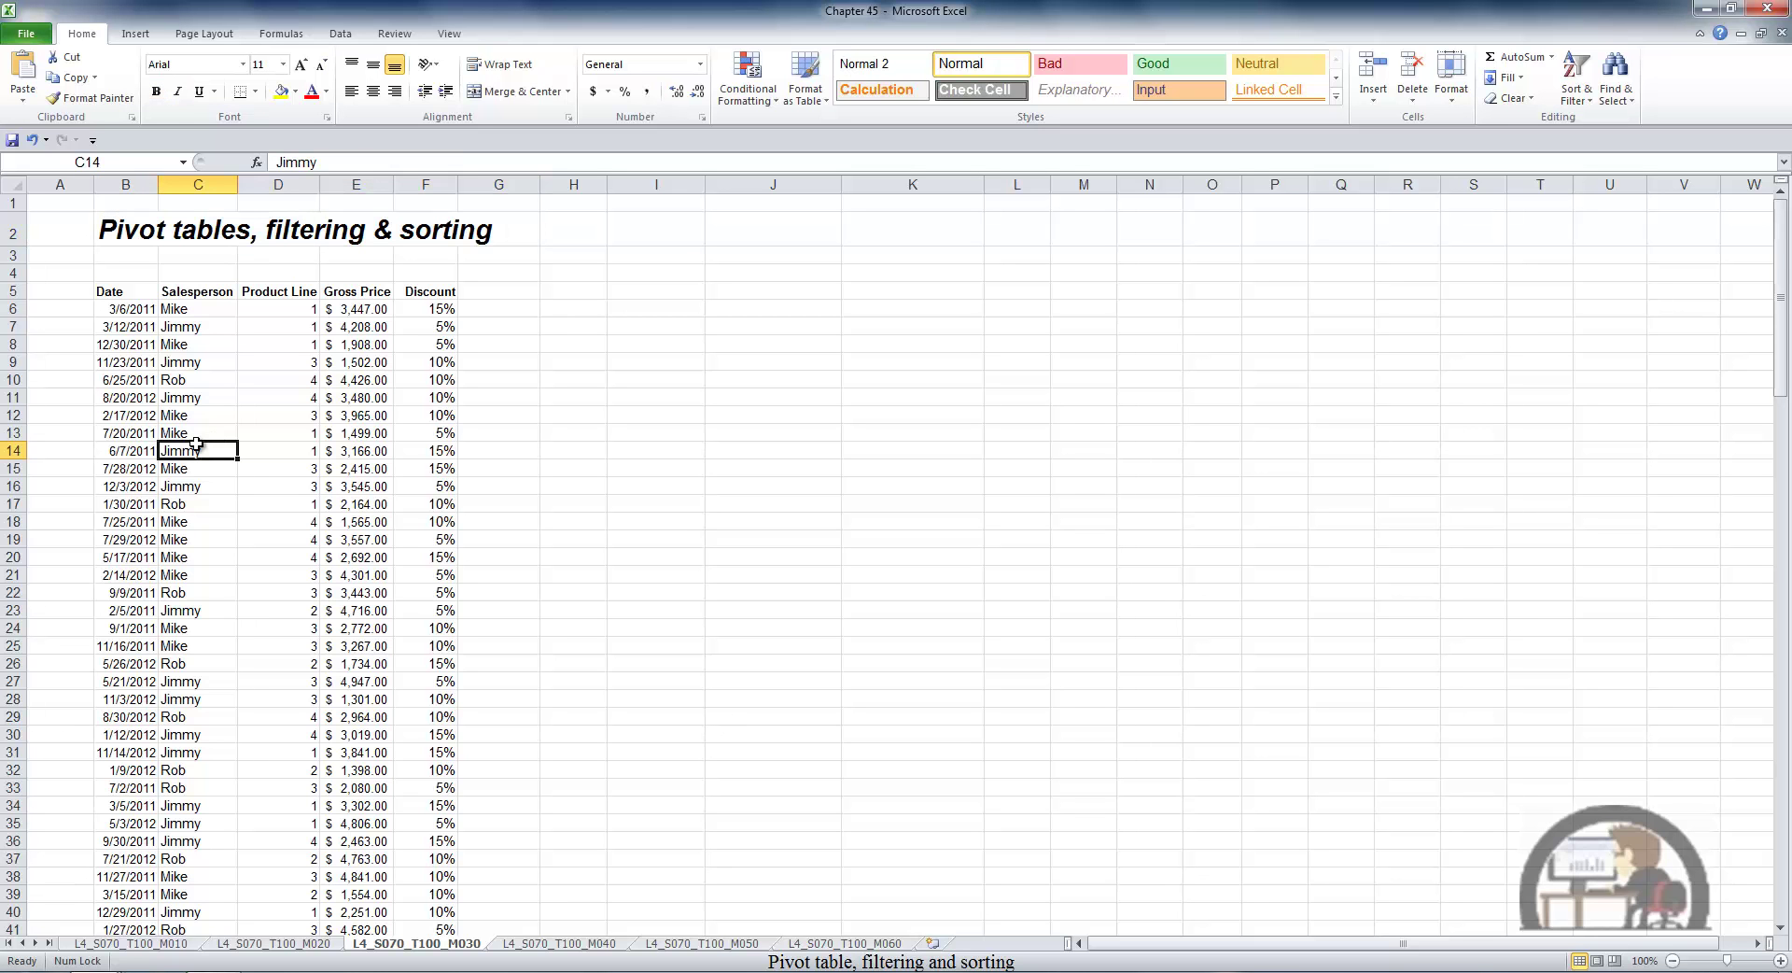
{"action": "left_click", "coordinate": [135, 34]}
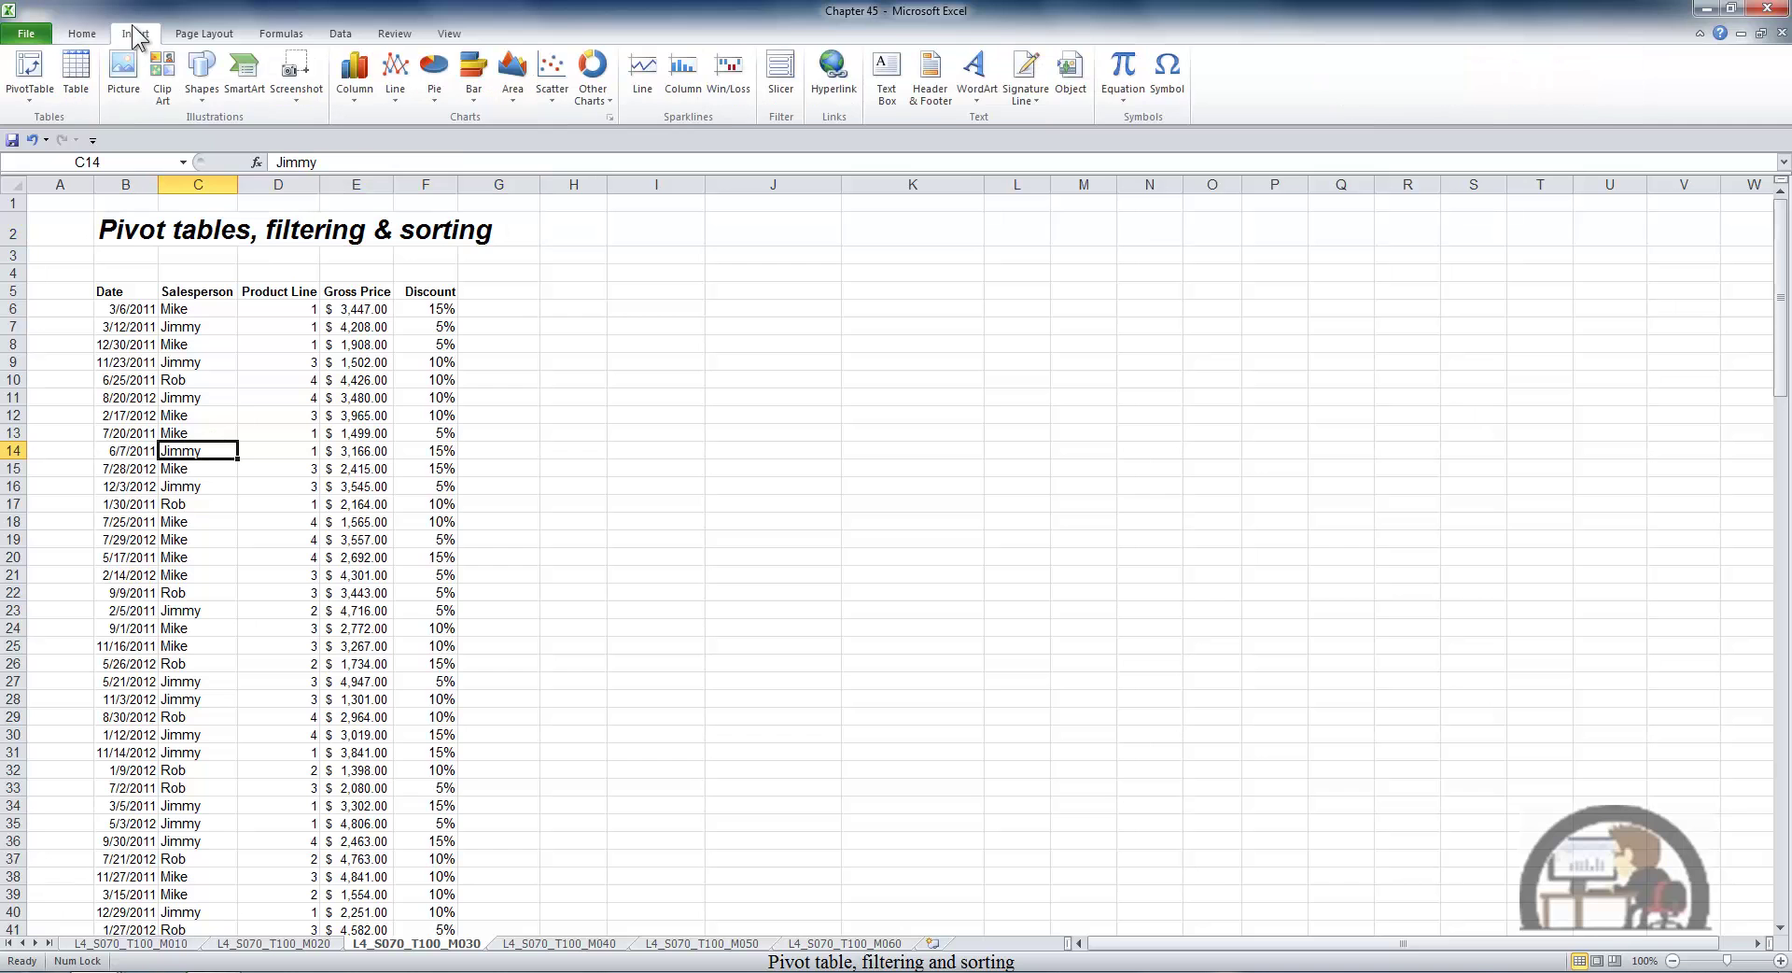
{"action": "left_click", "coordinate": [30, 73]}
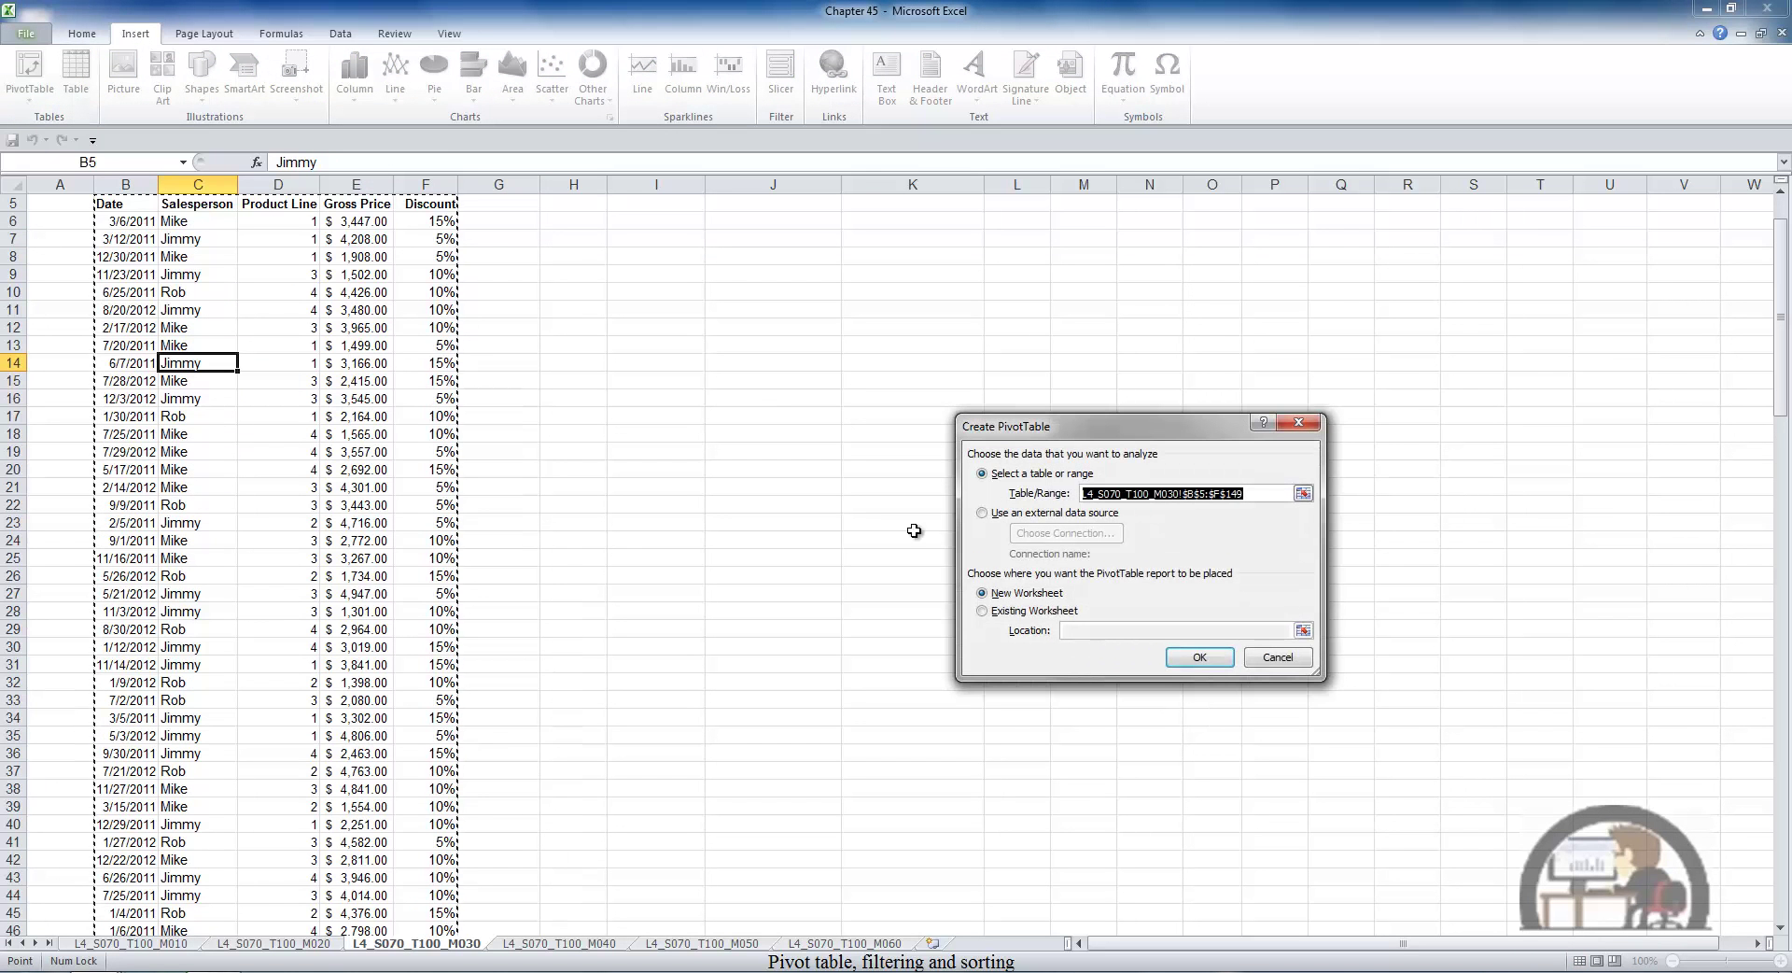
{"action": "left_click", "coordinate": [983, 611]}
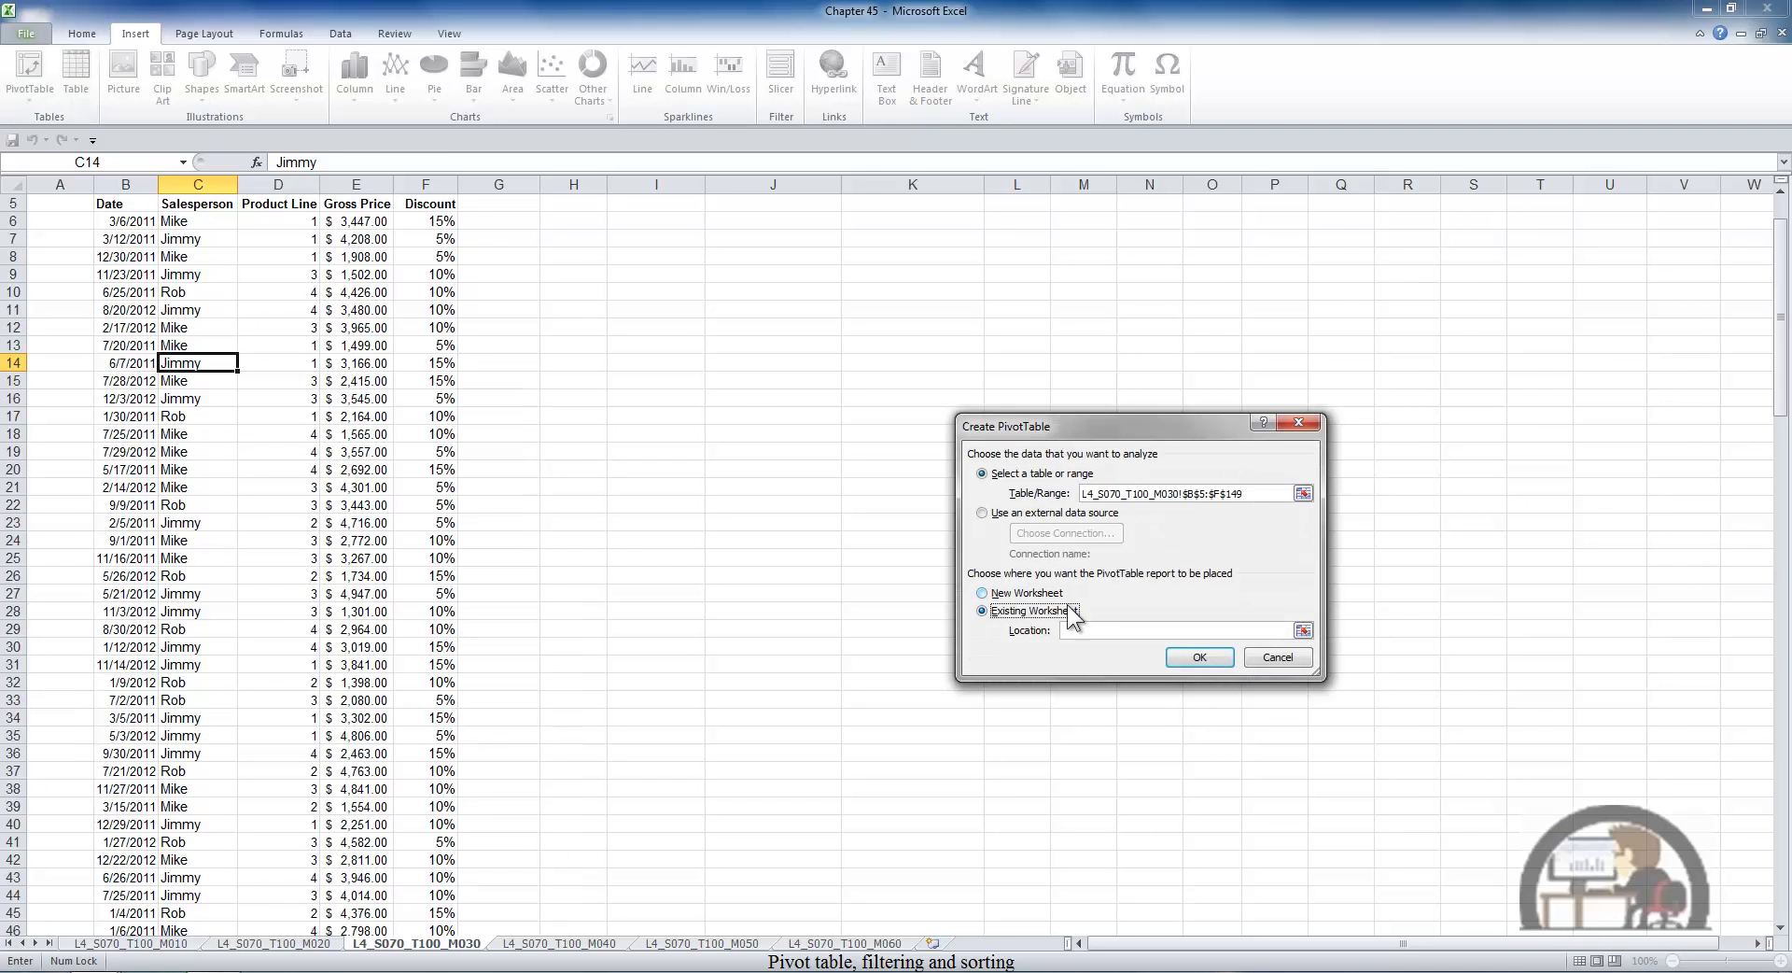
{"action": "left_click", "coordinate": [686, 221]}
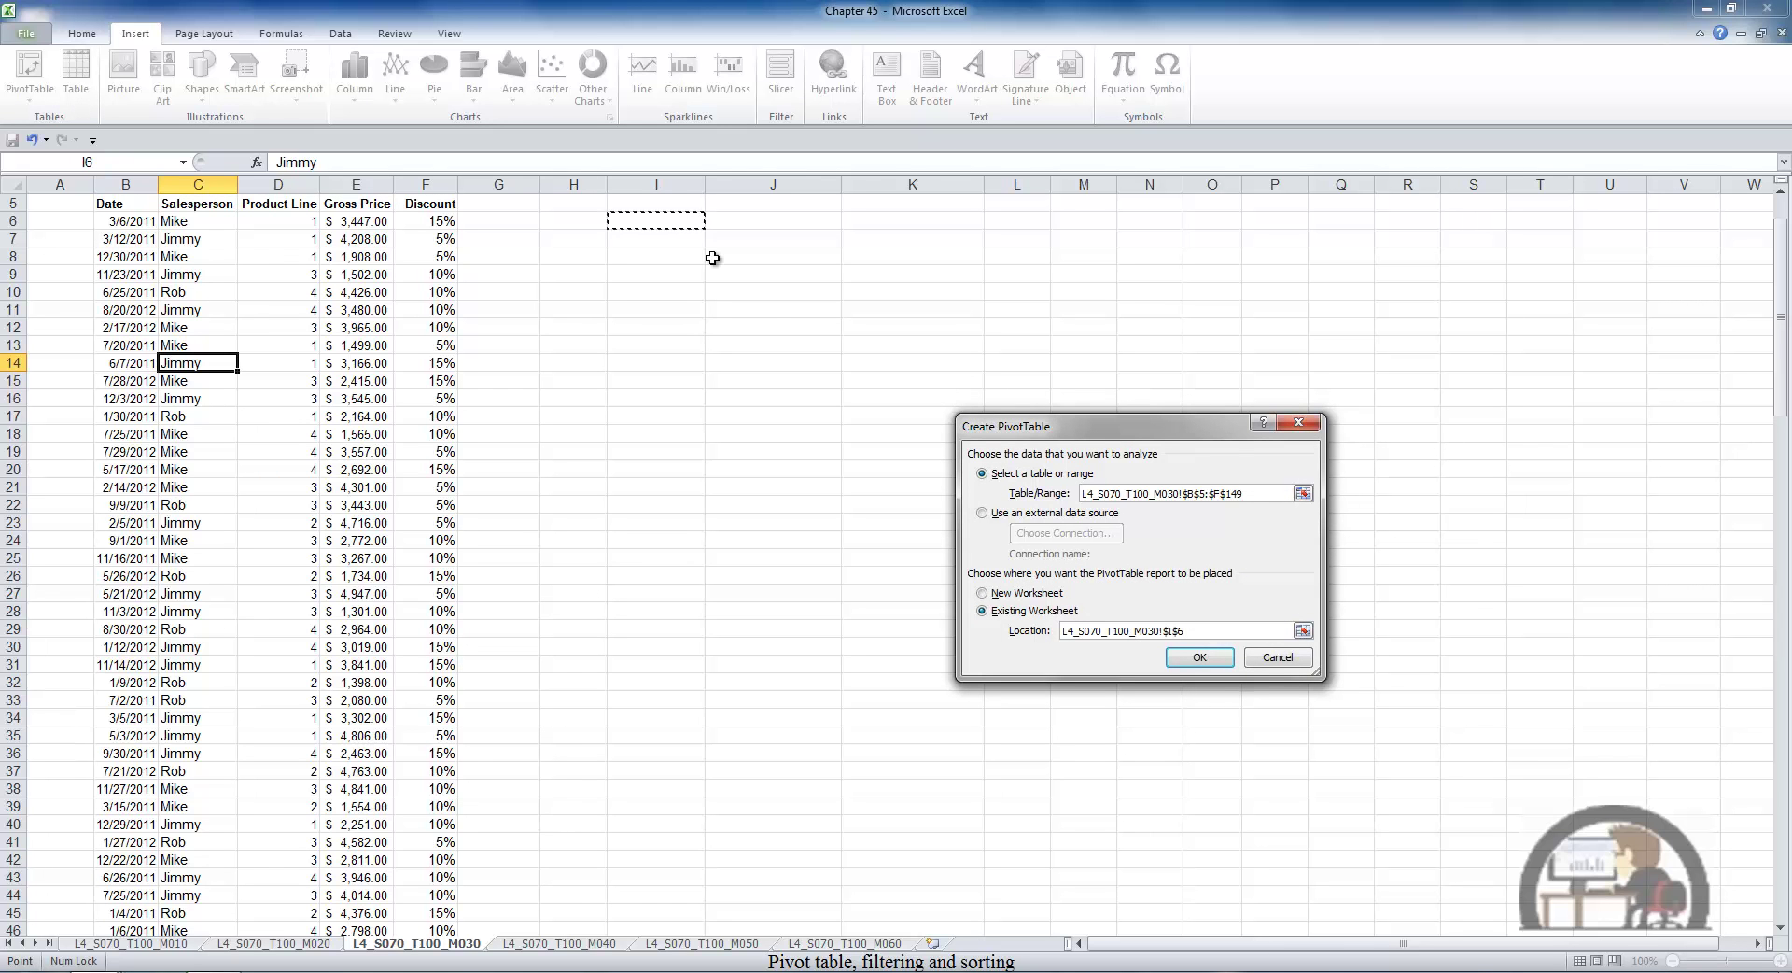
{"action": "left_click", "coordinate": [1199, 657]}
{"action": "scroll", "coordinate": [896, 444], "scroll_direction": "up", "scroll_amount": 2}
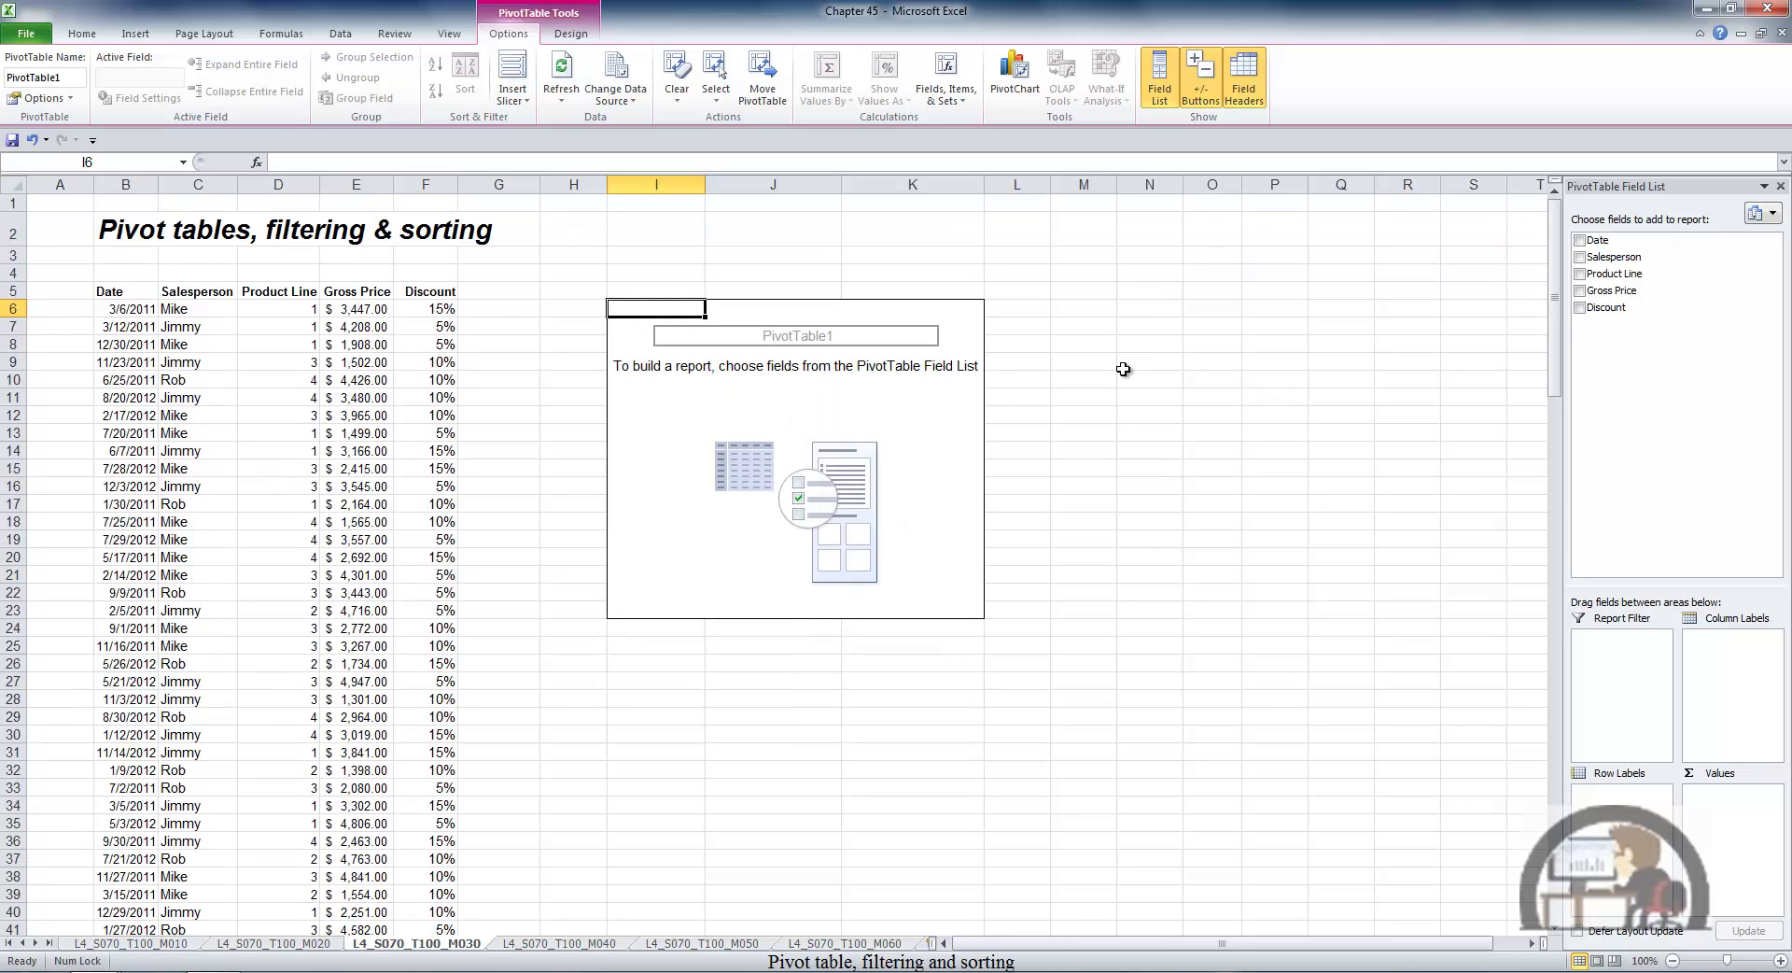
Add Salesperson as row labels and Gross Price as values, and filter Salesperson to only the first listed salesperson.
{"action": "left_click", "coordinate": [1580, 258]}
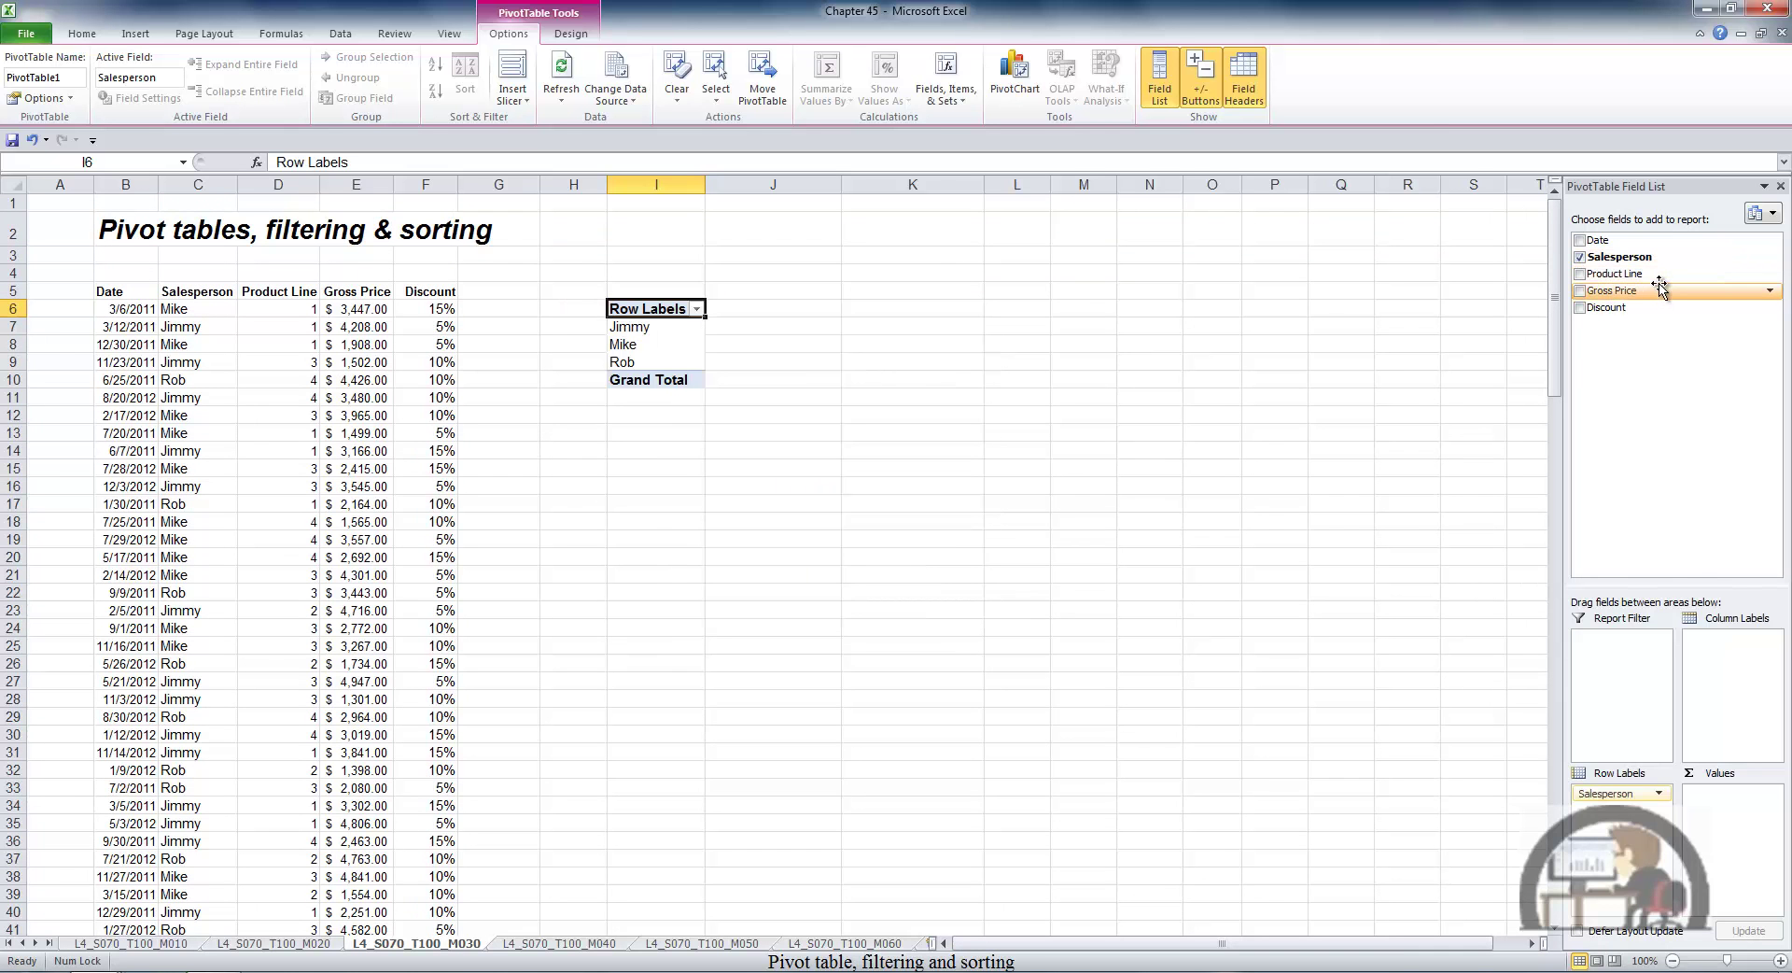
{"action": "left_click", "coordinate": [1580, 291]}
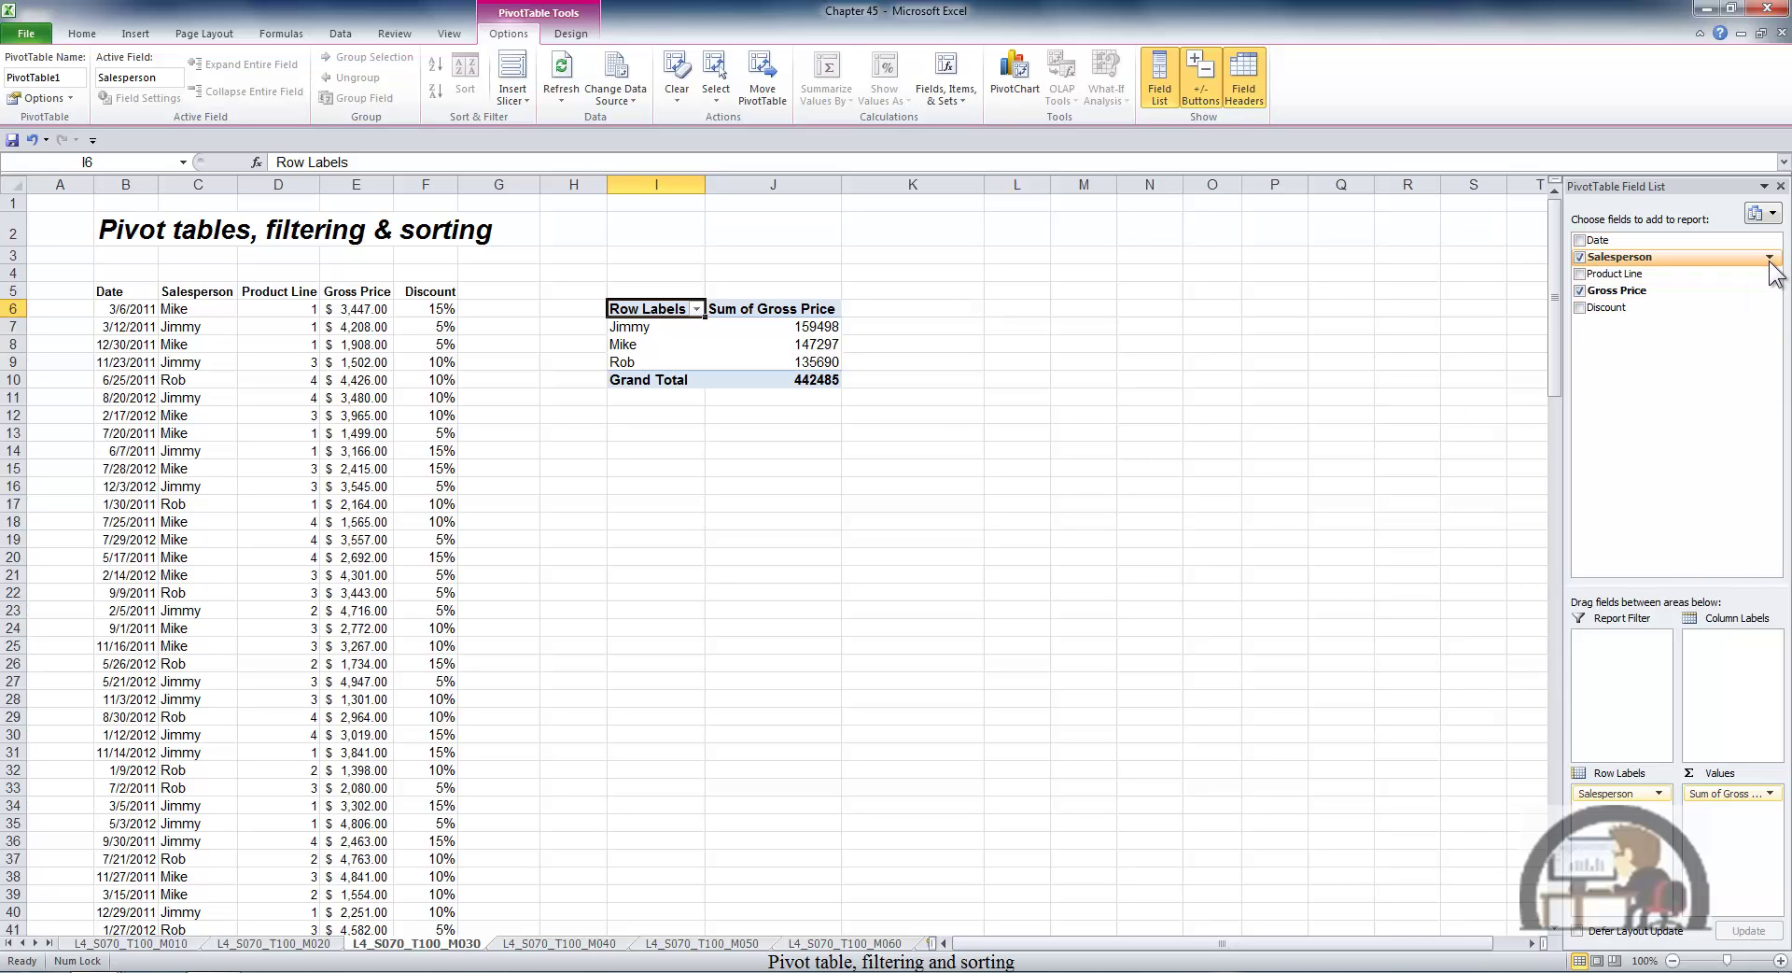
{"action": "left_click", "coordinate": [1769, 257]}
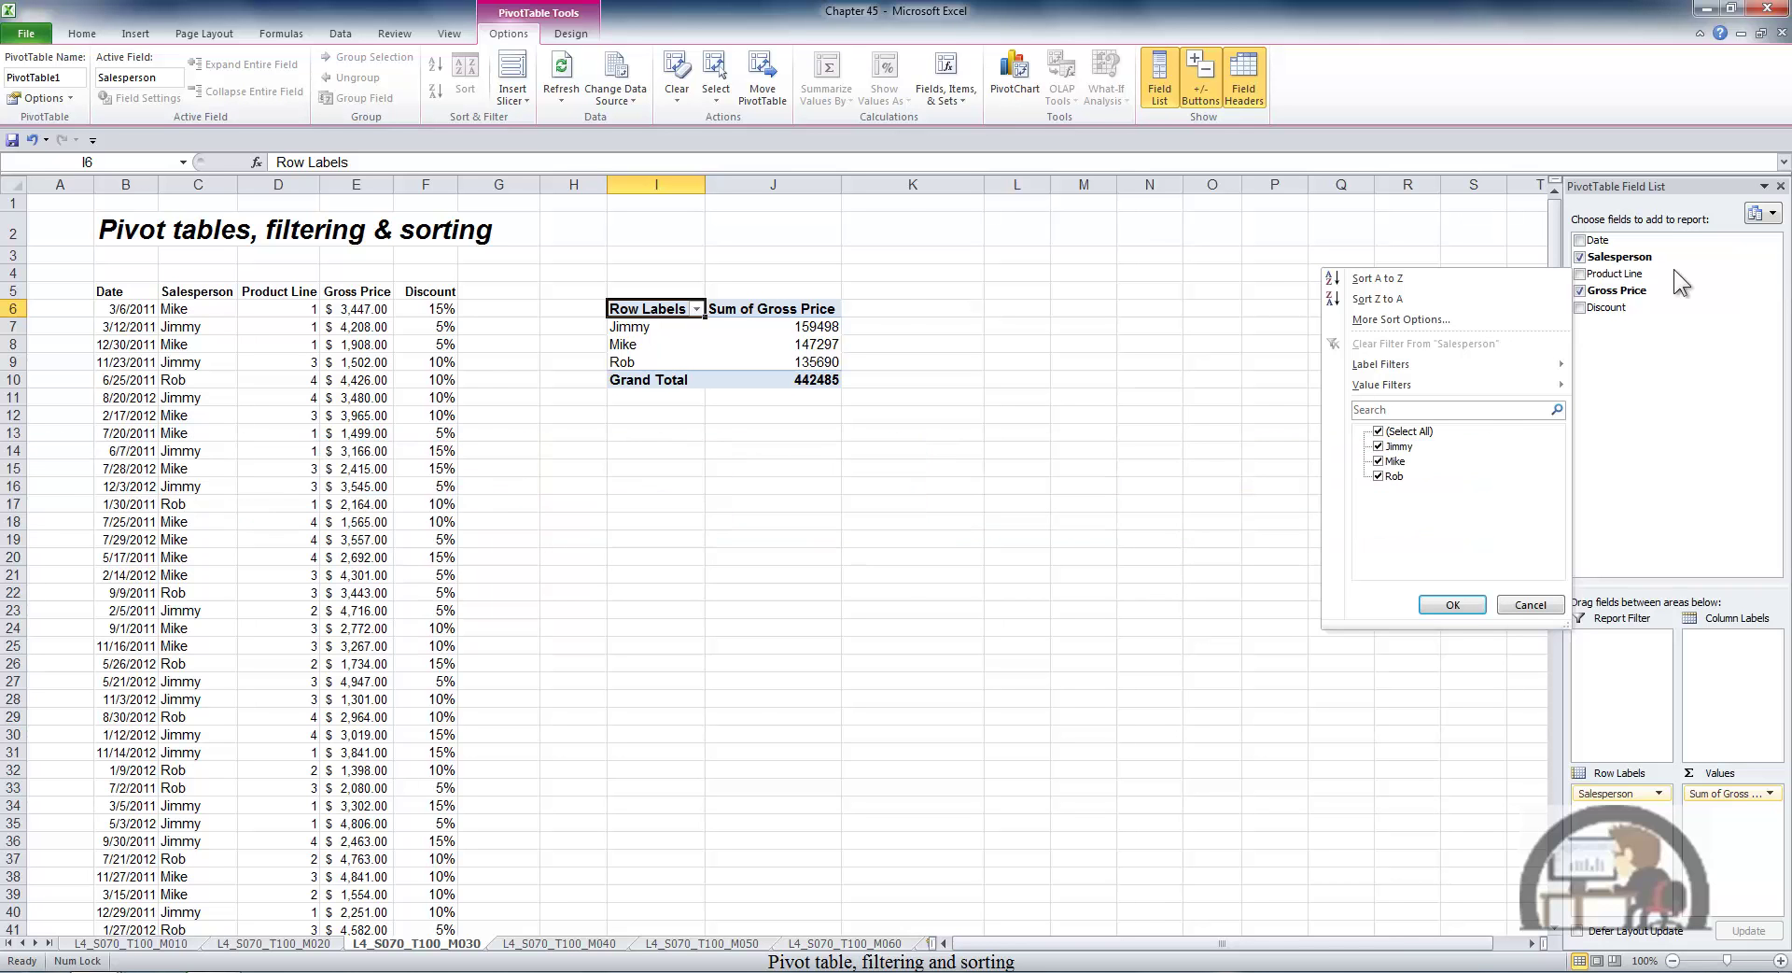
{"action": "left_click", "coordinate": [1387, 433]}
{"action": "left_click", "coordinate": [1389, 439]}
{"action": "left_click", "coordinate": [1387, 448]}
{"action": "left_click", "coordinate": [1452, 606]}
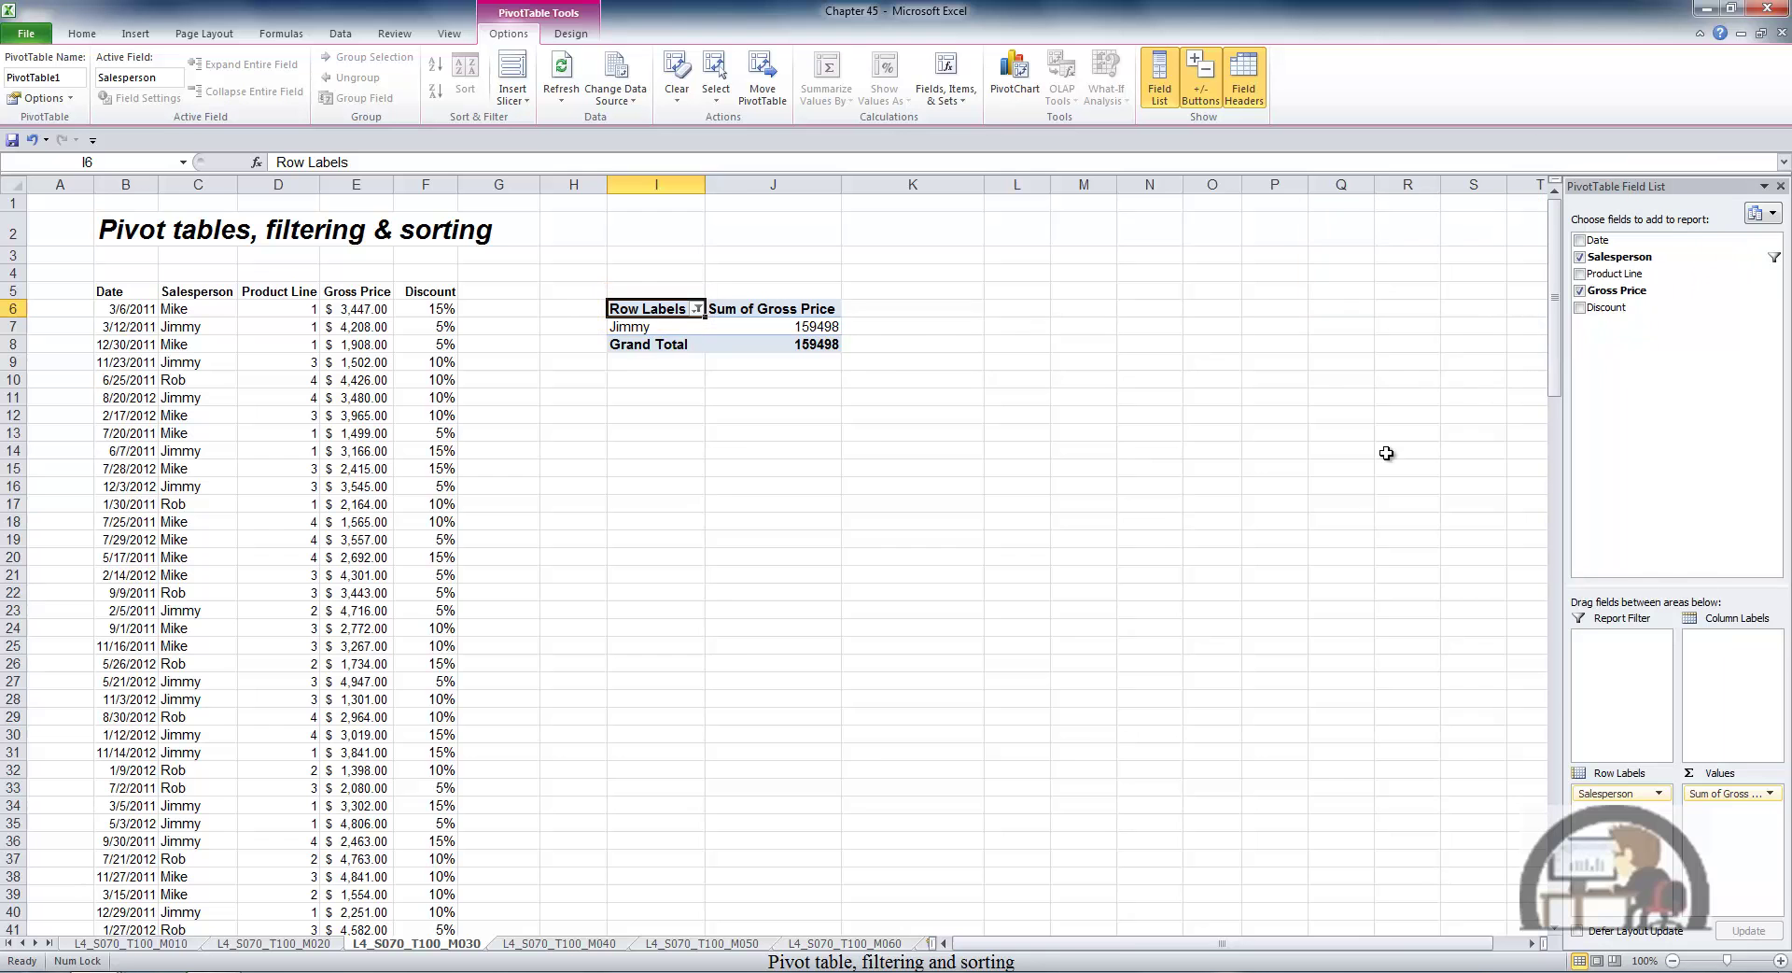
Take Salesperson out of the report, add it back, and move it from the row labels to the report filter.
{"action": "left_click", "coordinate": [1580, 257]}
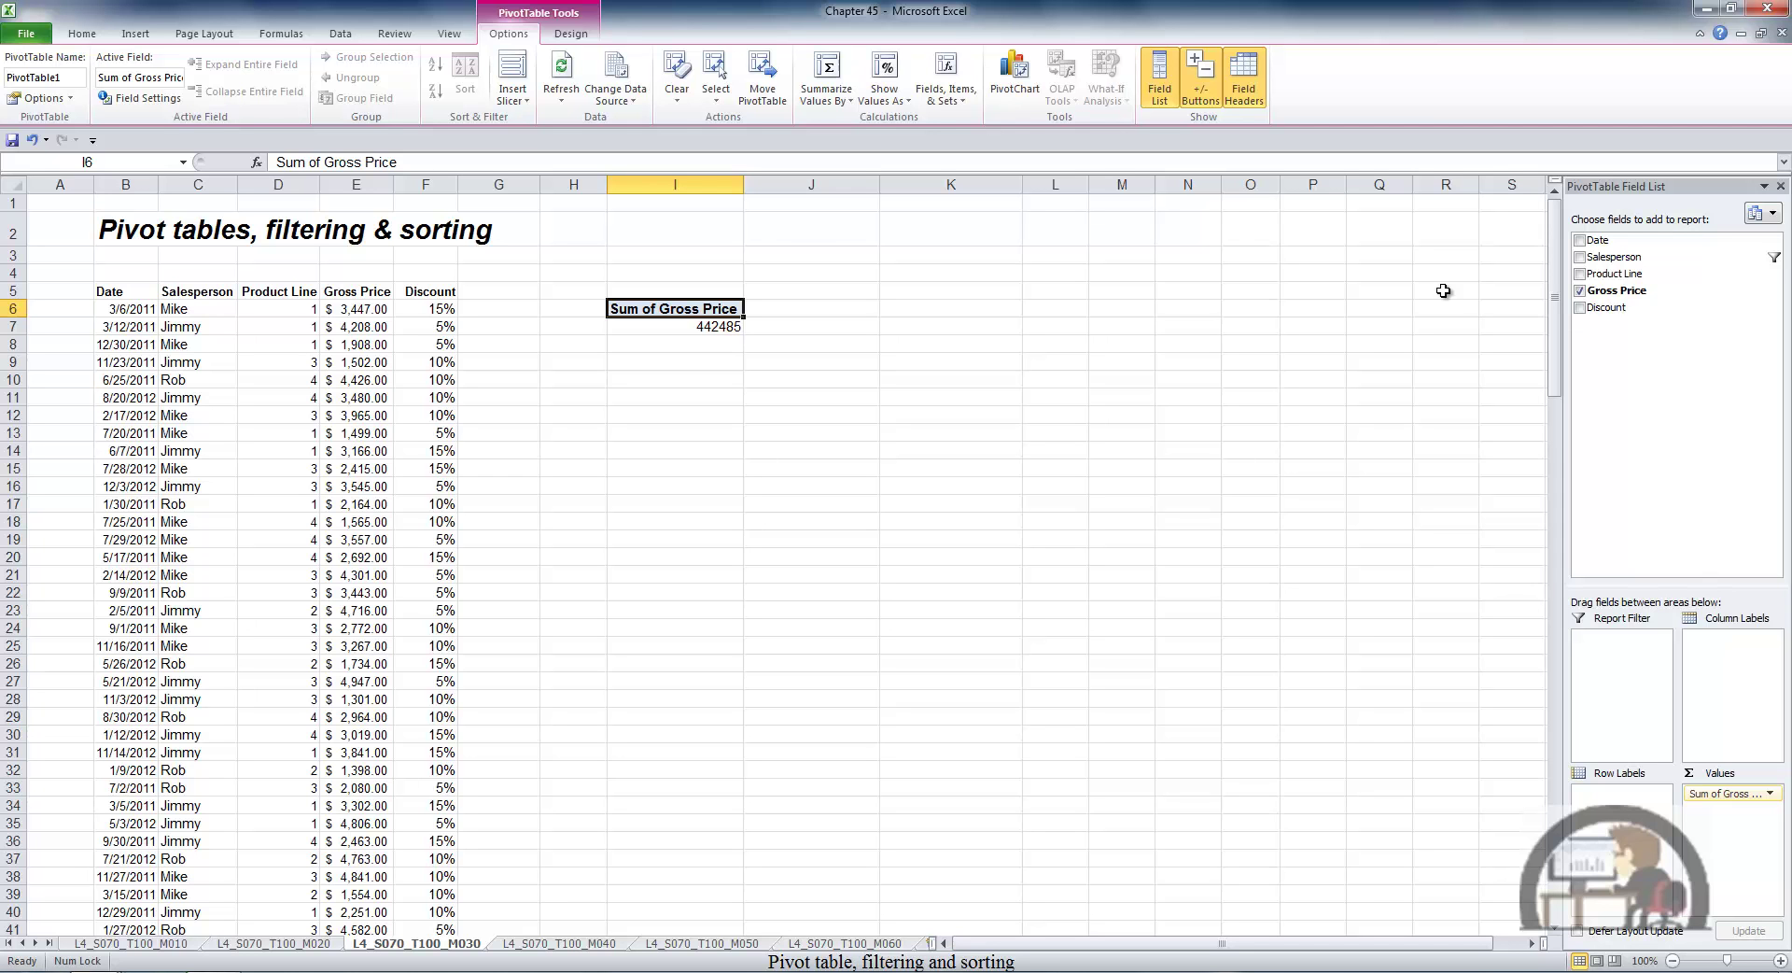
{"action": "left_click", "coordinate": [1582, 257]}
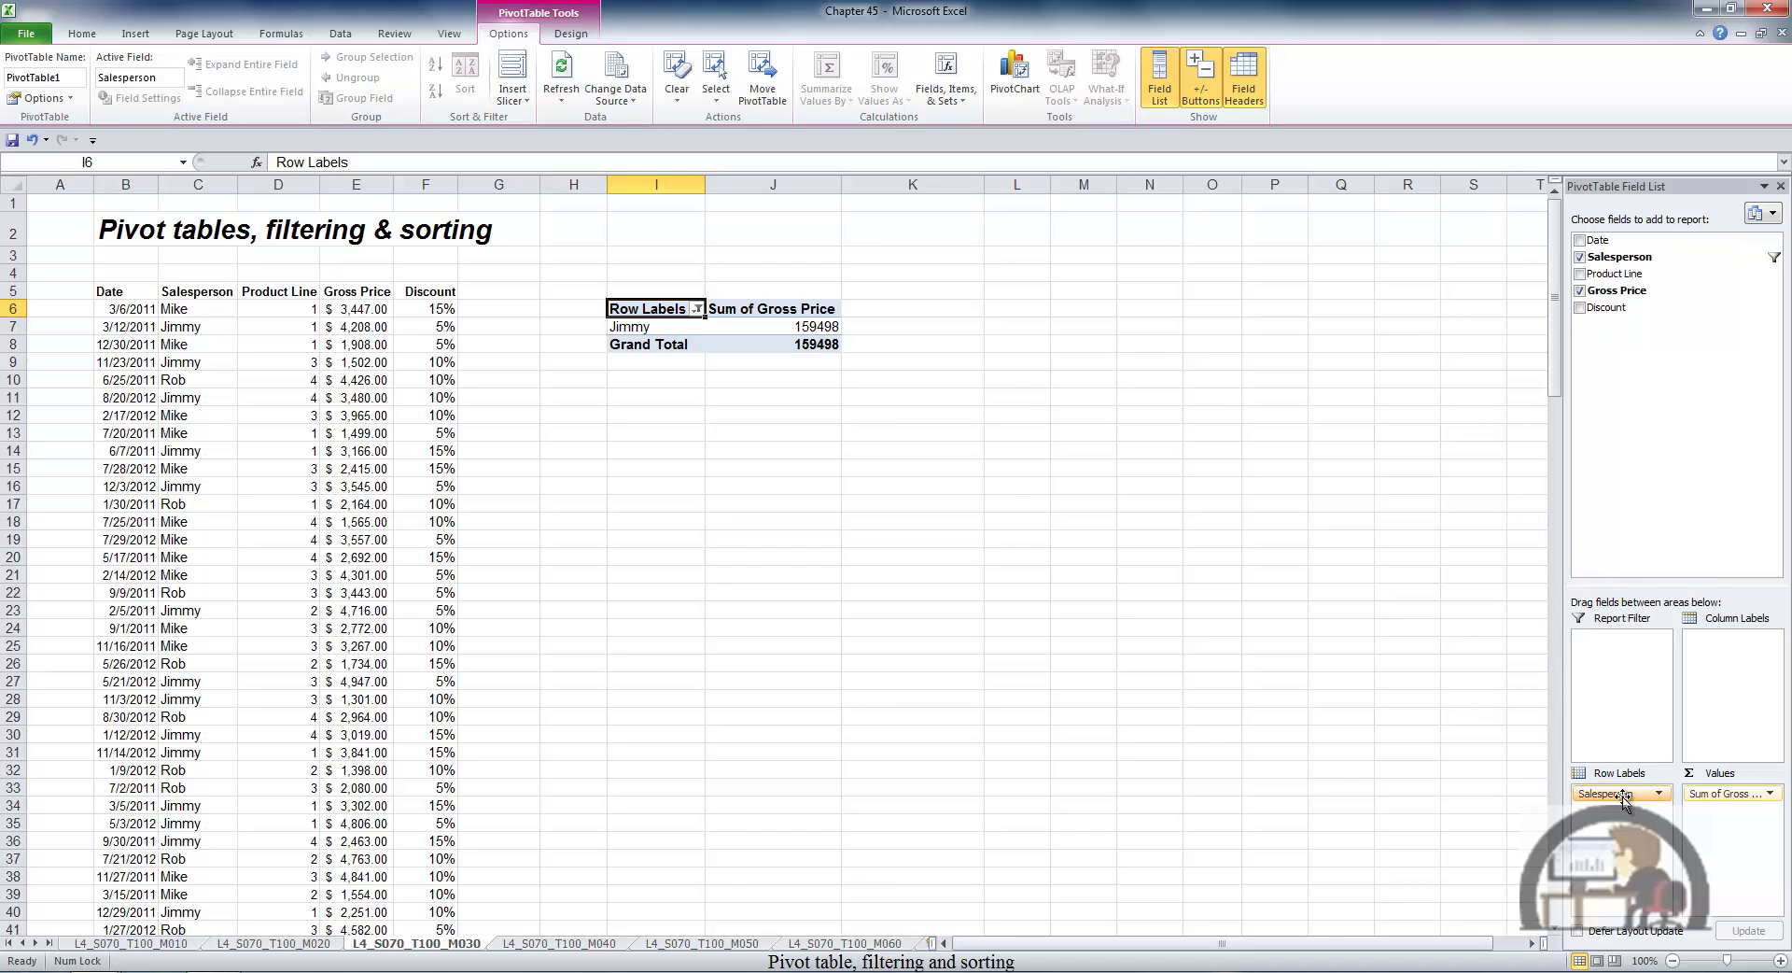
{"action": "left_click_drag", "start_coordinate": [1622, 795], "coordinate": [1620, 640]}
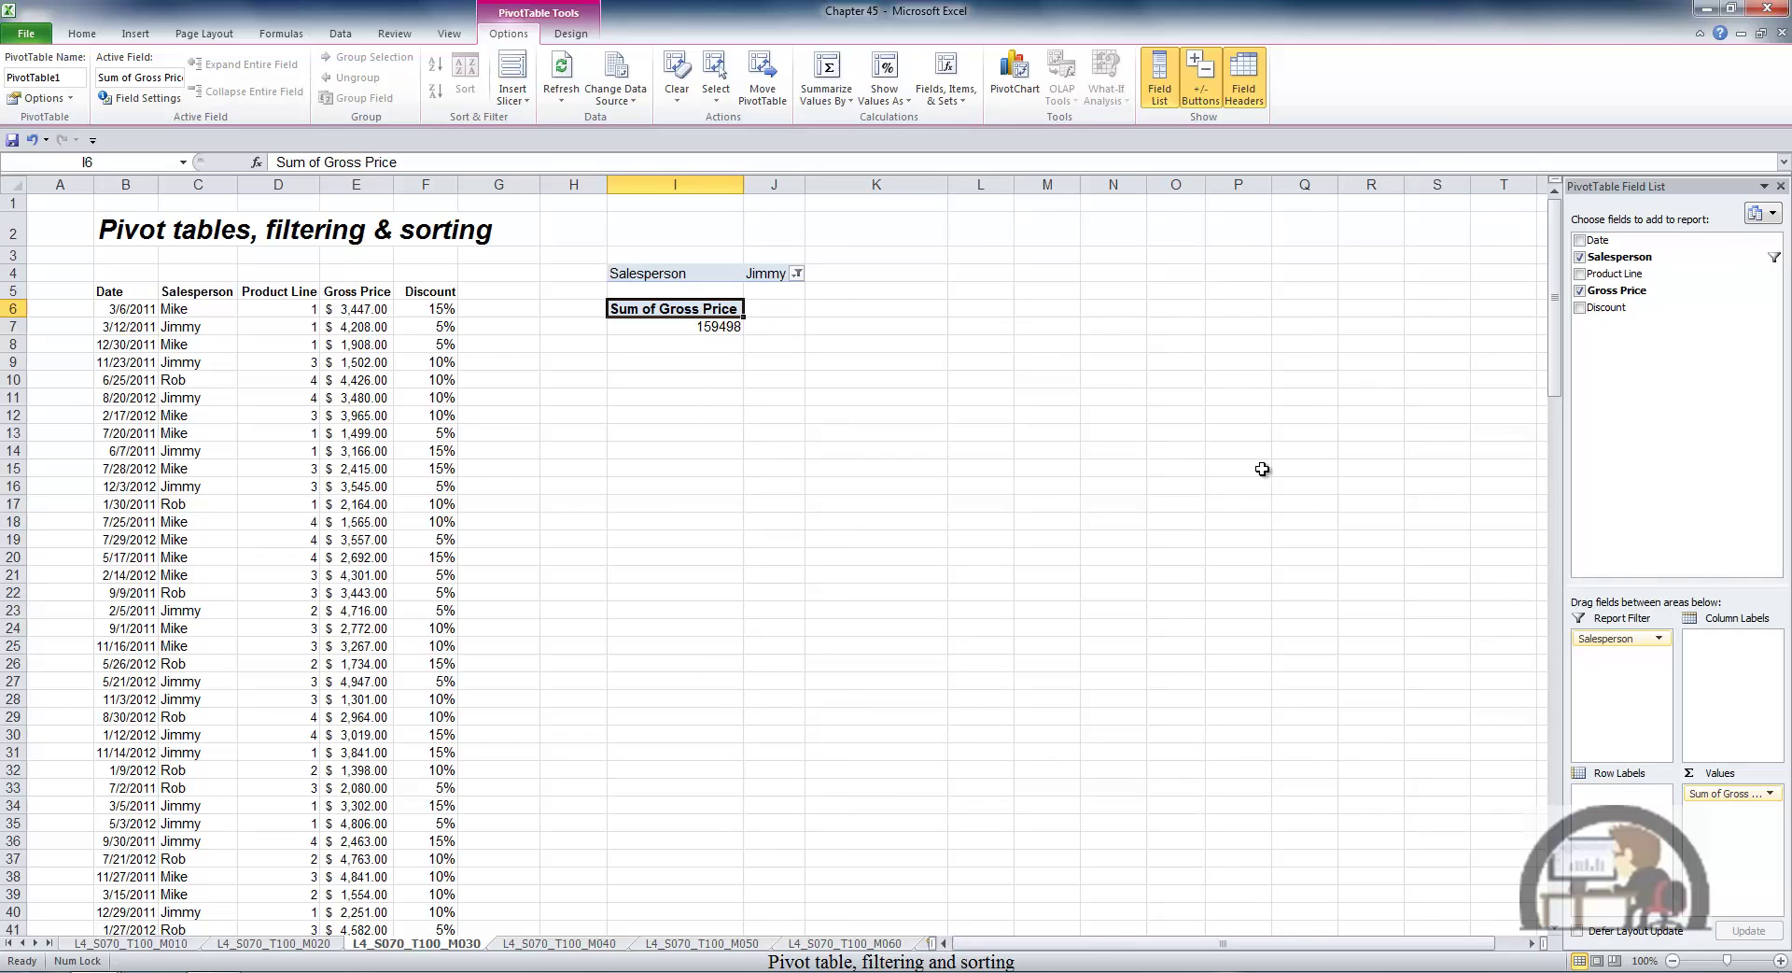
Add Product Line as the row labels and move Salesperson from the report filter to the column labels.
{"action": "left_click", "coordinate": [1580, 274]}
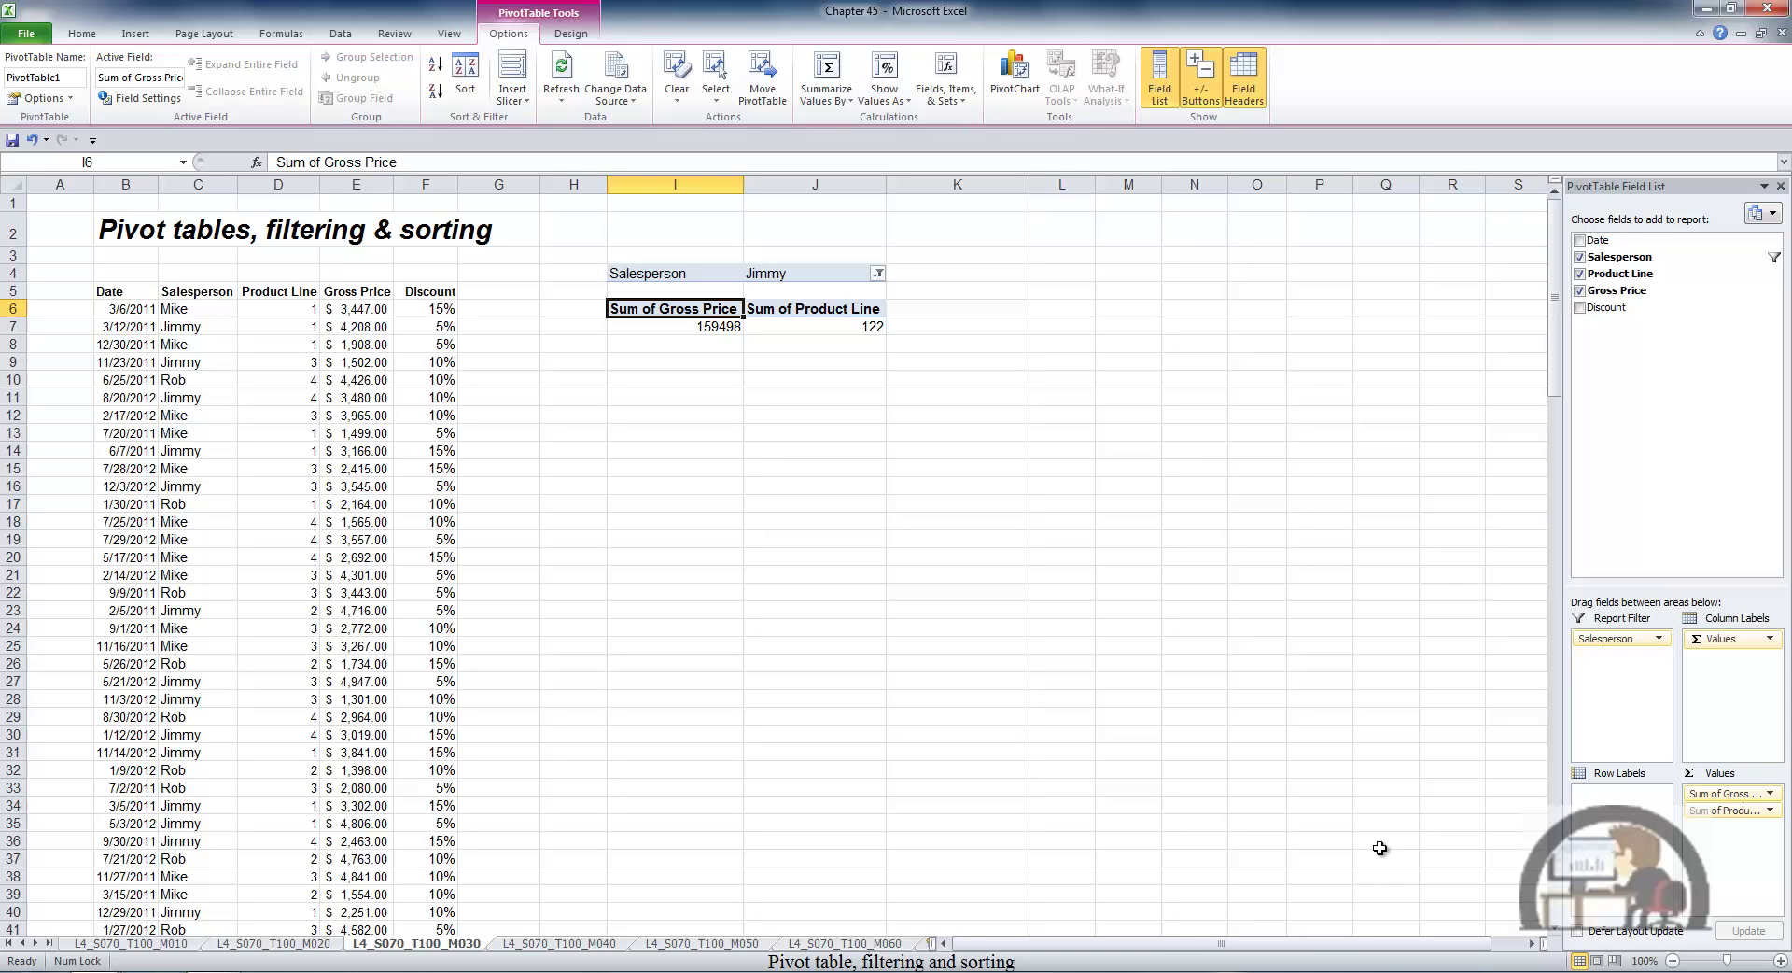
{"action": "left_click_drag", "start_coordinate": [1728, 830], "coordinate": [1621, 804]}
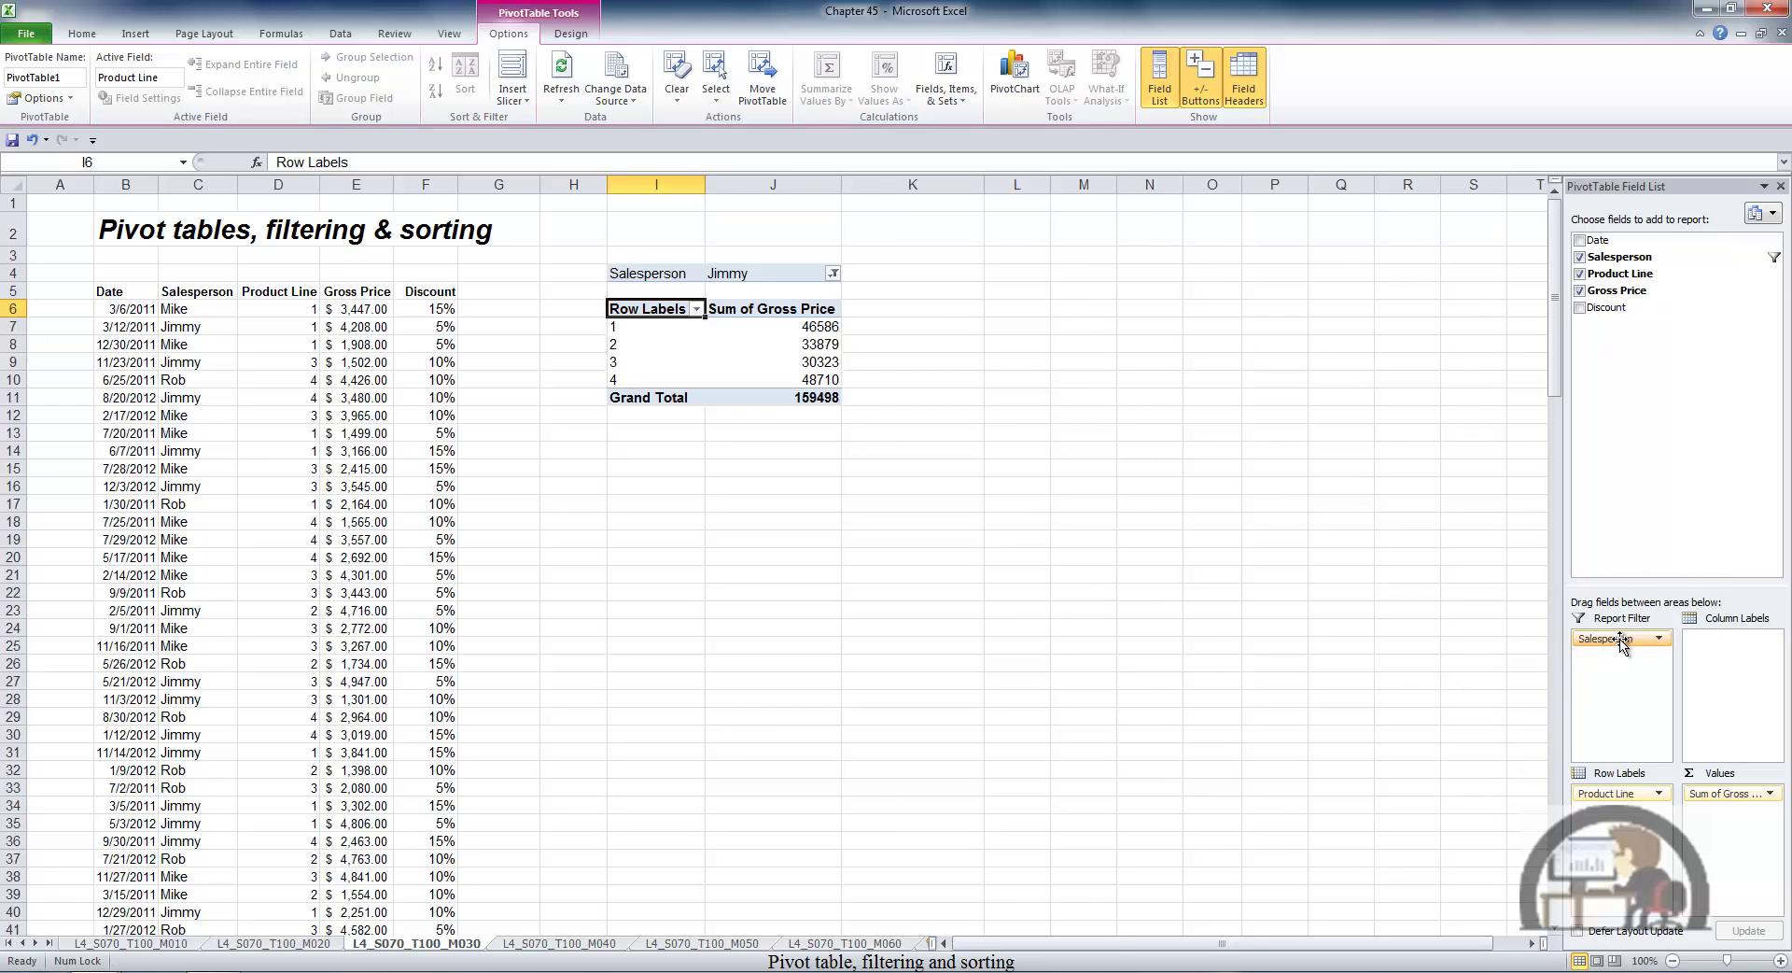
{"action": "left_click_drag", "start_coordinate": [1622, 642], "coordinate": [1729, 659]}
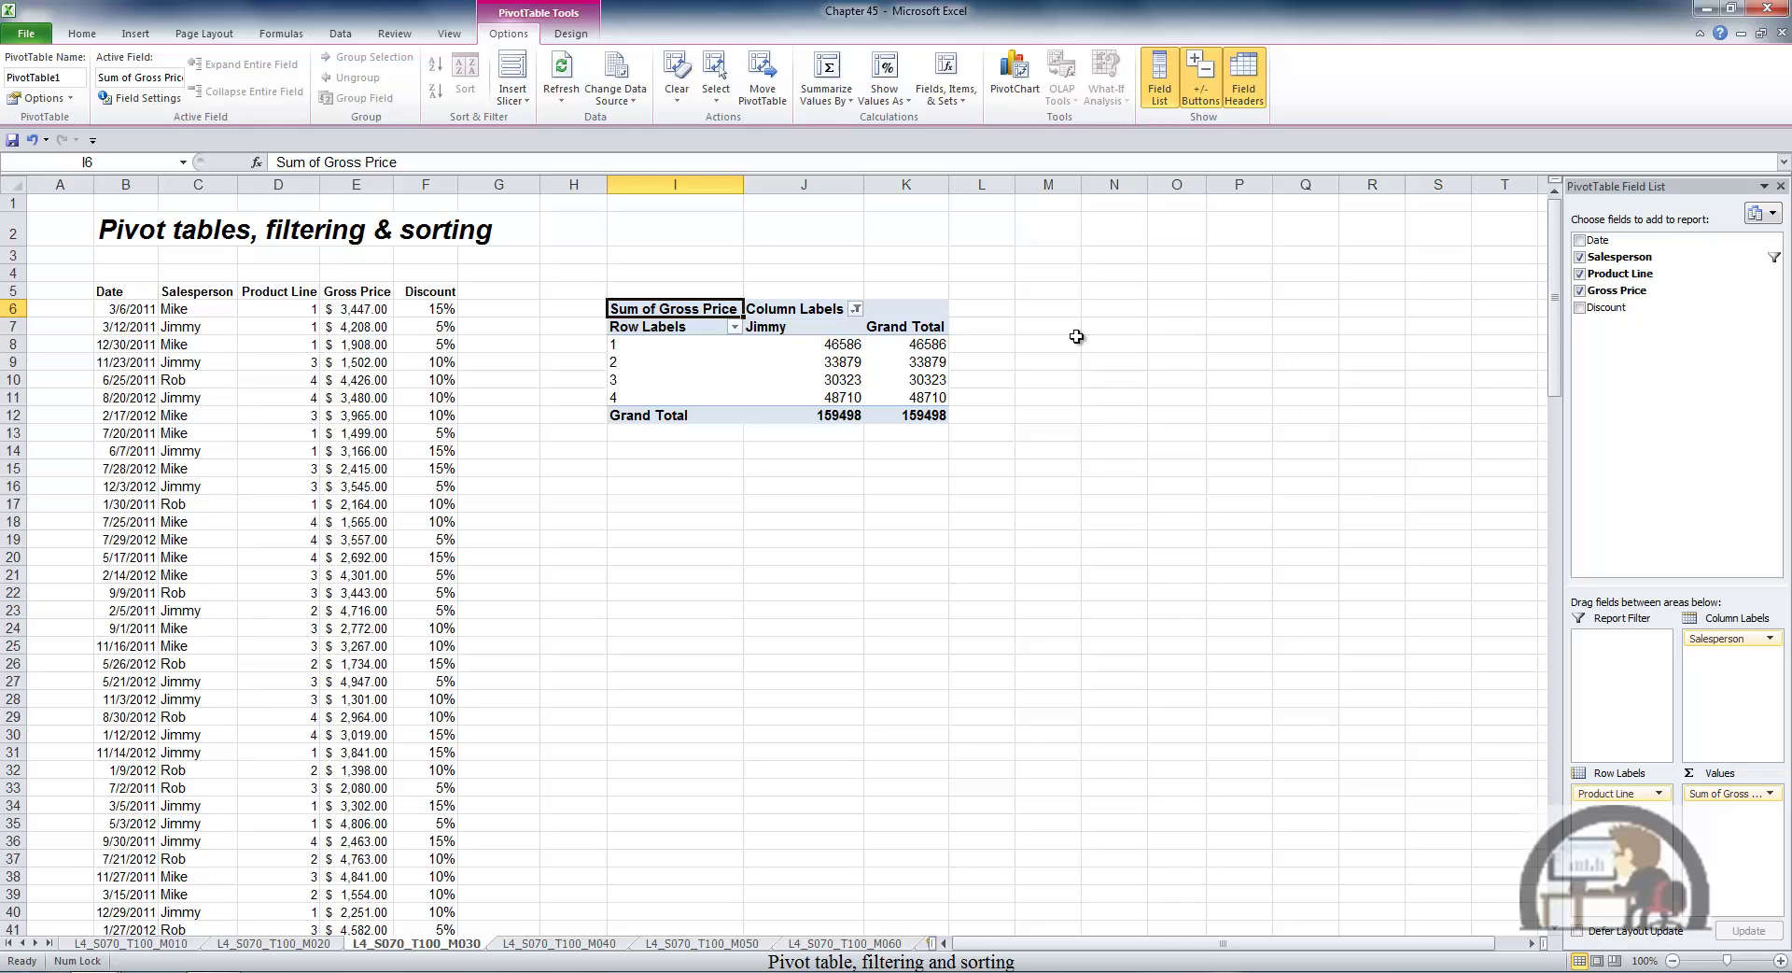
Set the Salesperson column filter to include all salespeople.
{"action": "left_click", "coordinate": [855, 309]}
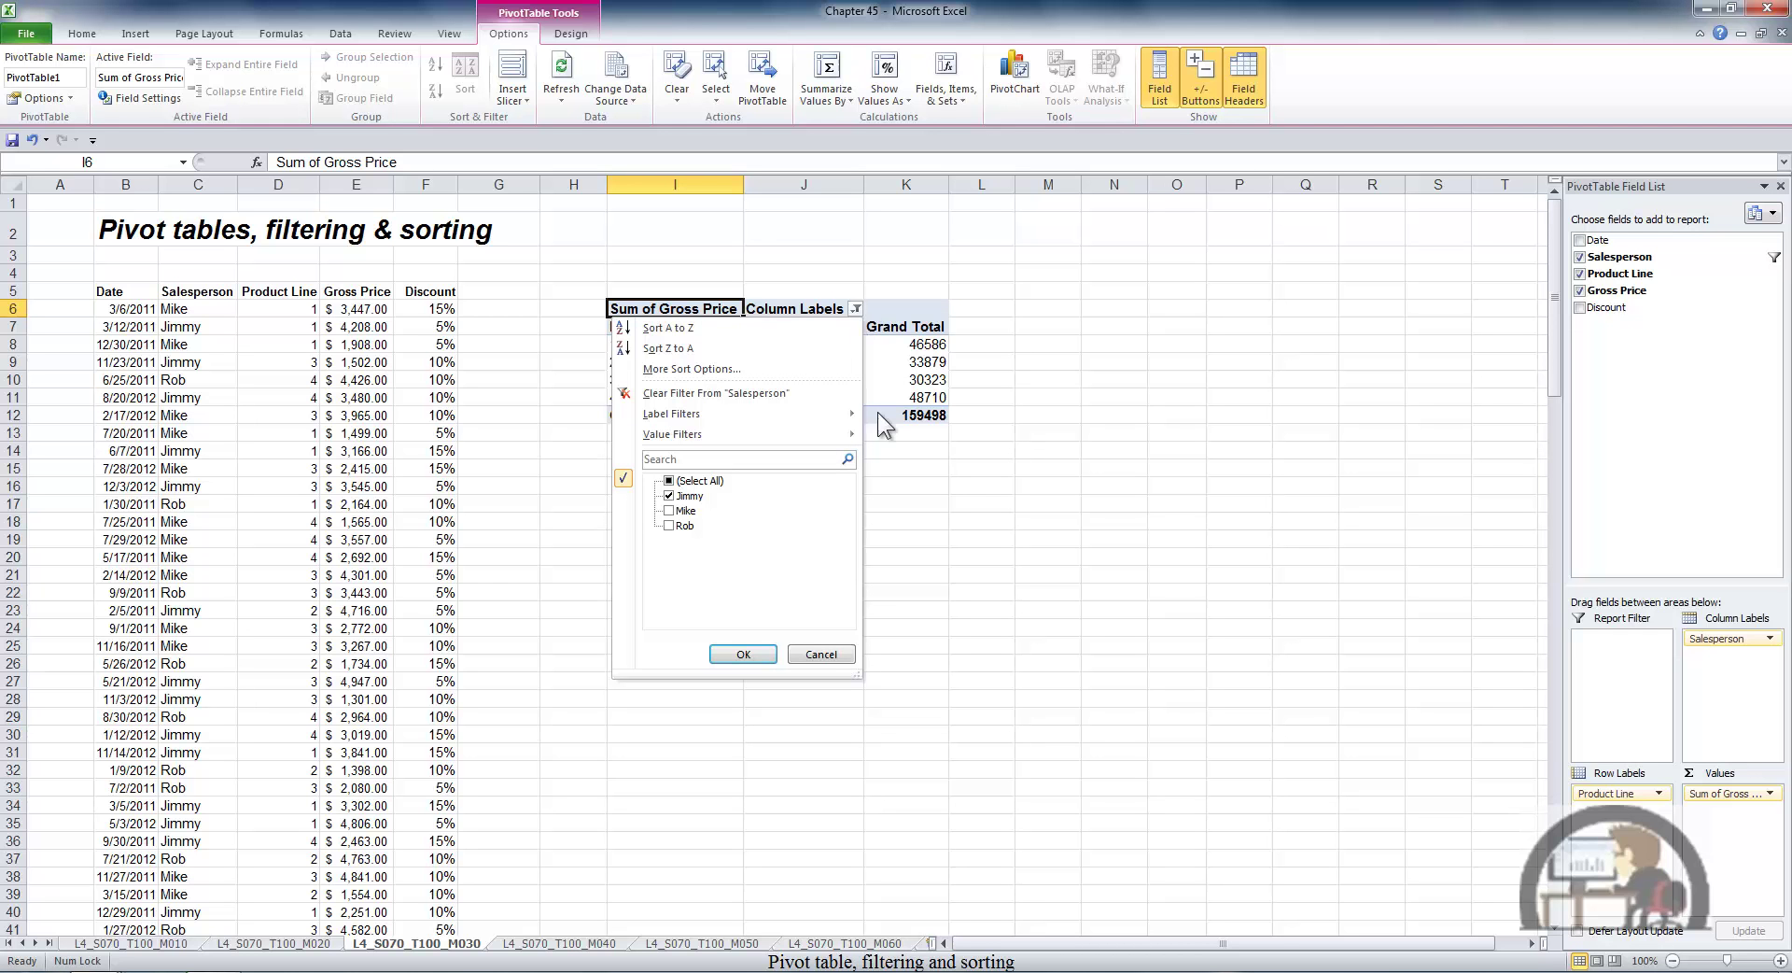
{"action": "left_click", "coordinate": [670, 481]}
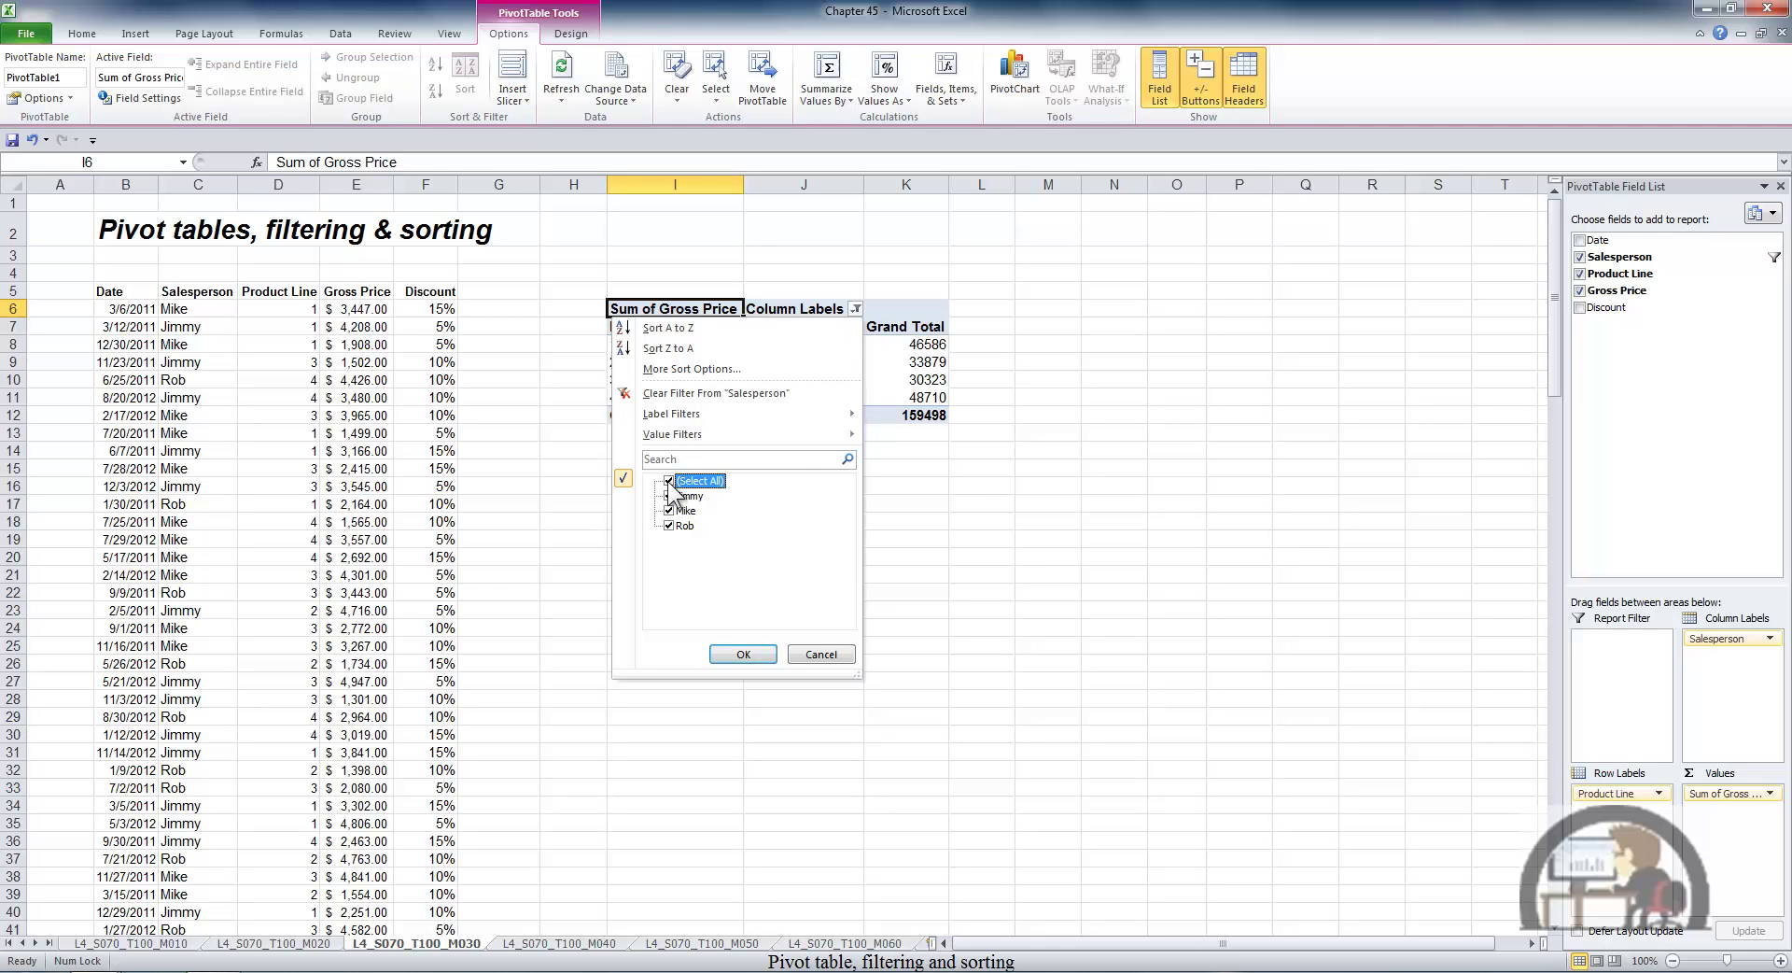
{"action": "left_click", "coordinate": [743, 653]}
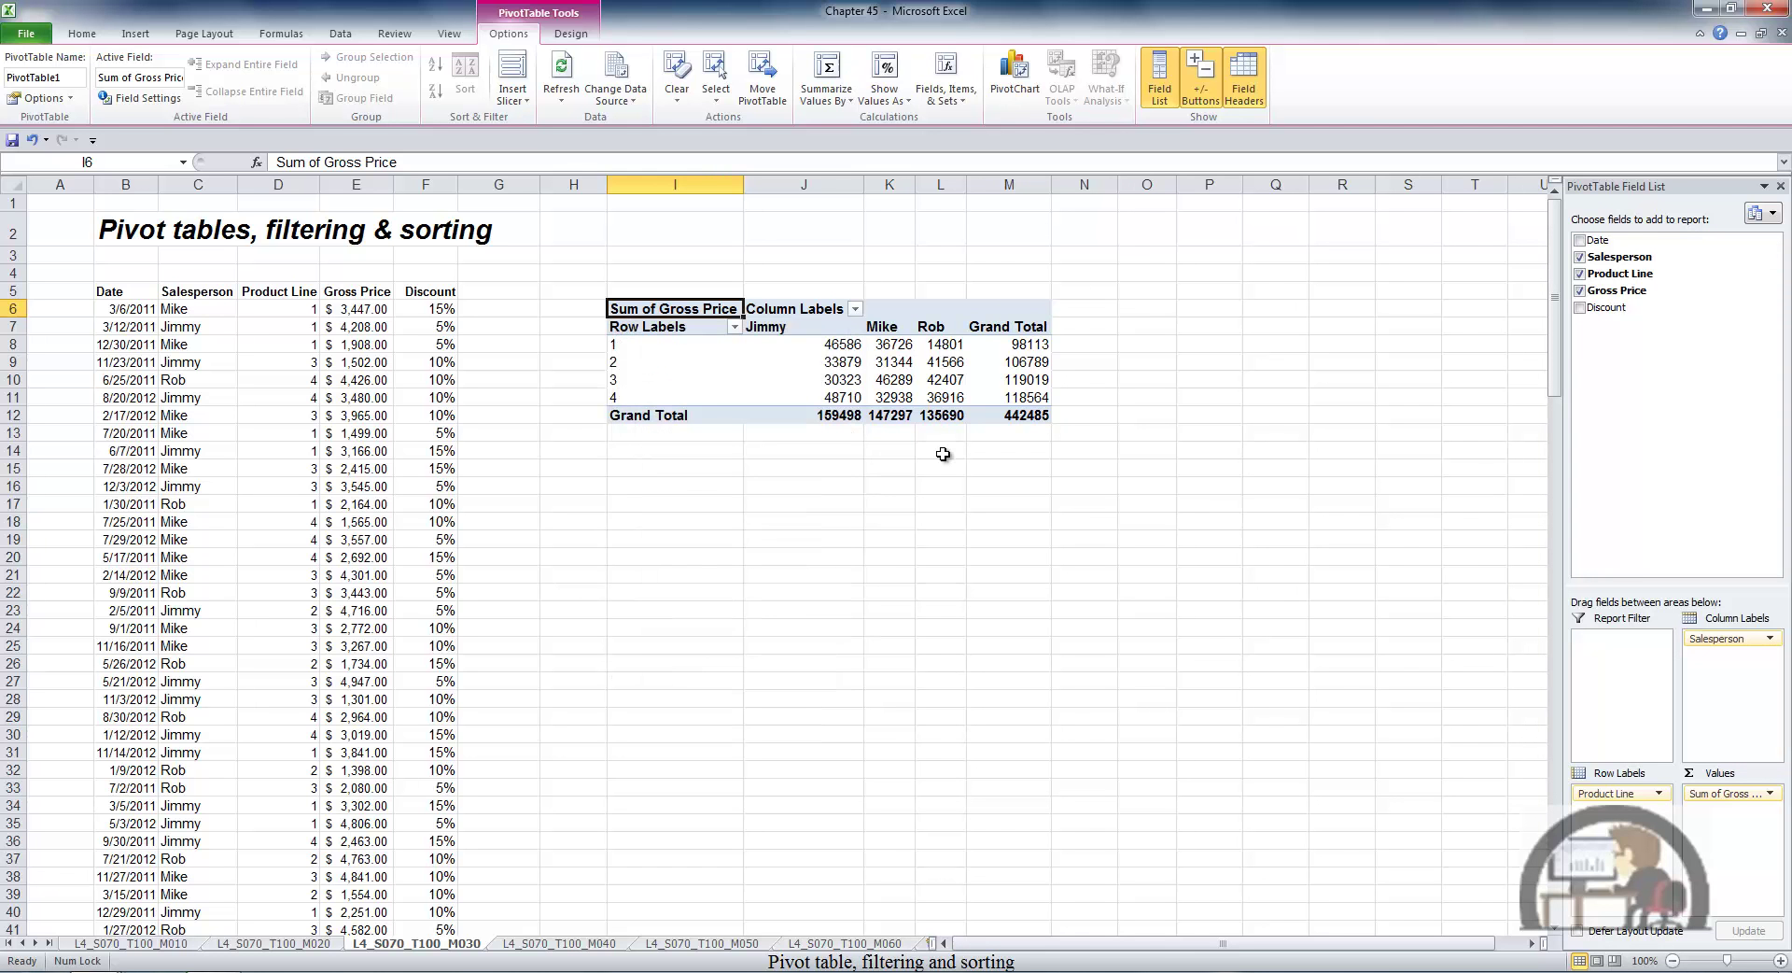
Filter the Product Line row labels to only product line 1.
{"action": "left_click", "coordinate": [735, 328]}
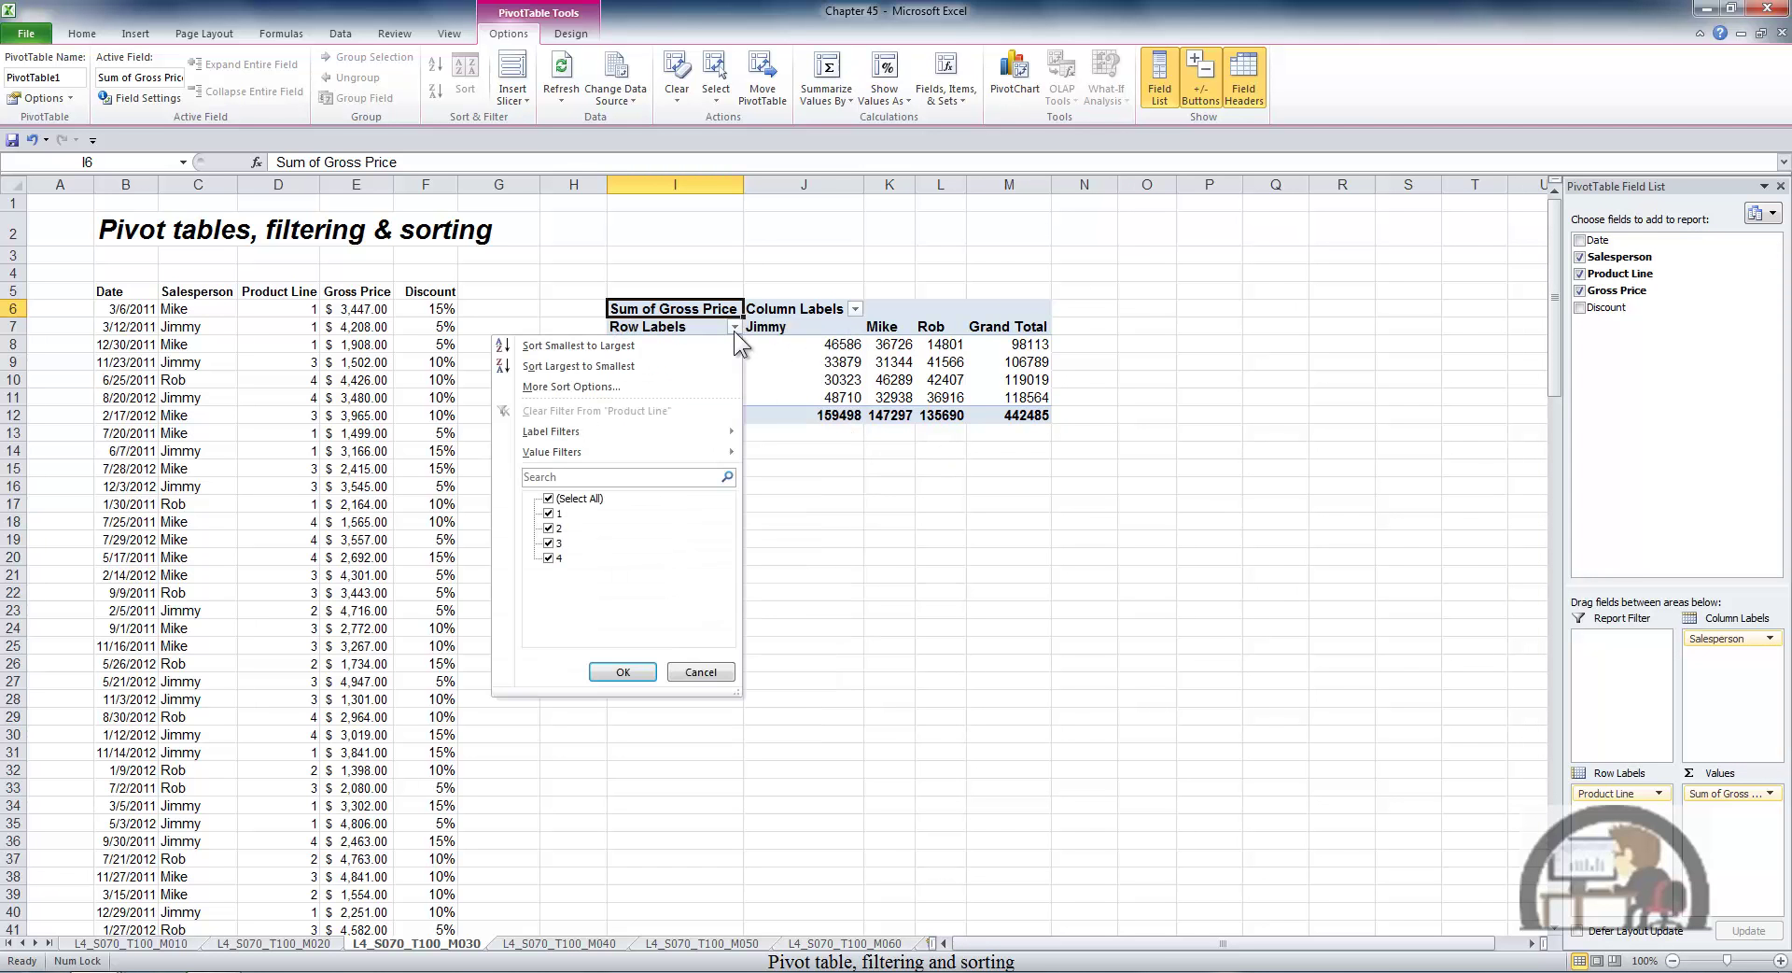
{"action": "left_click", "coordinate": [548, 500]}
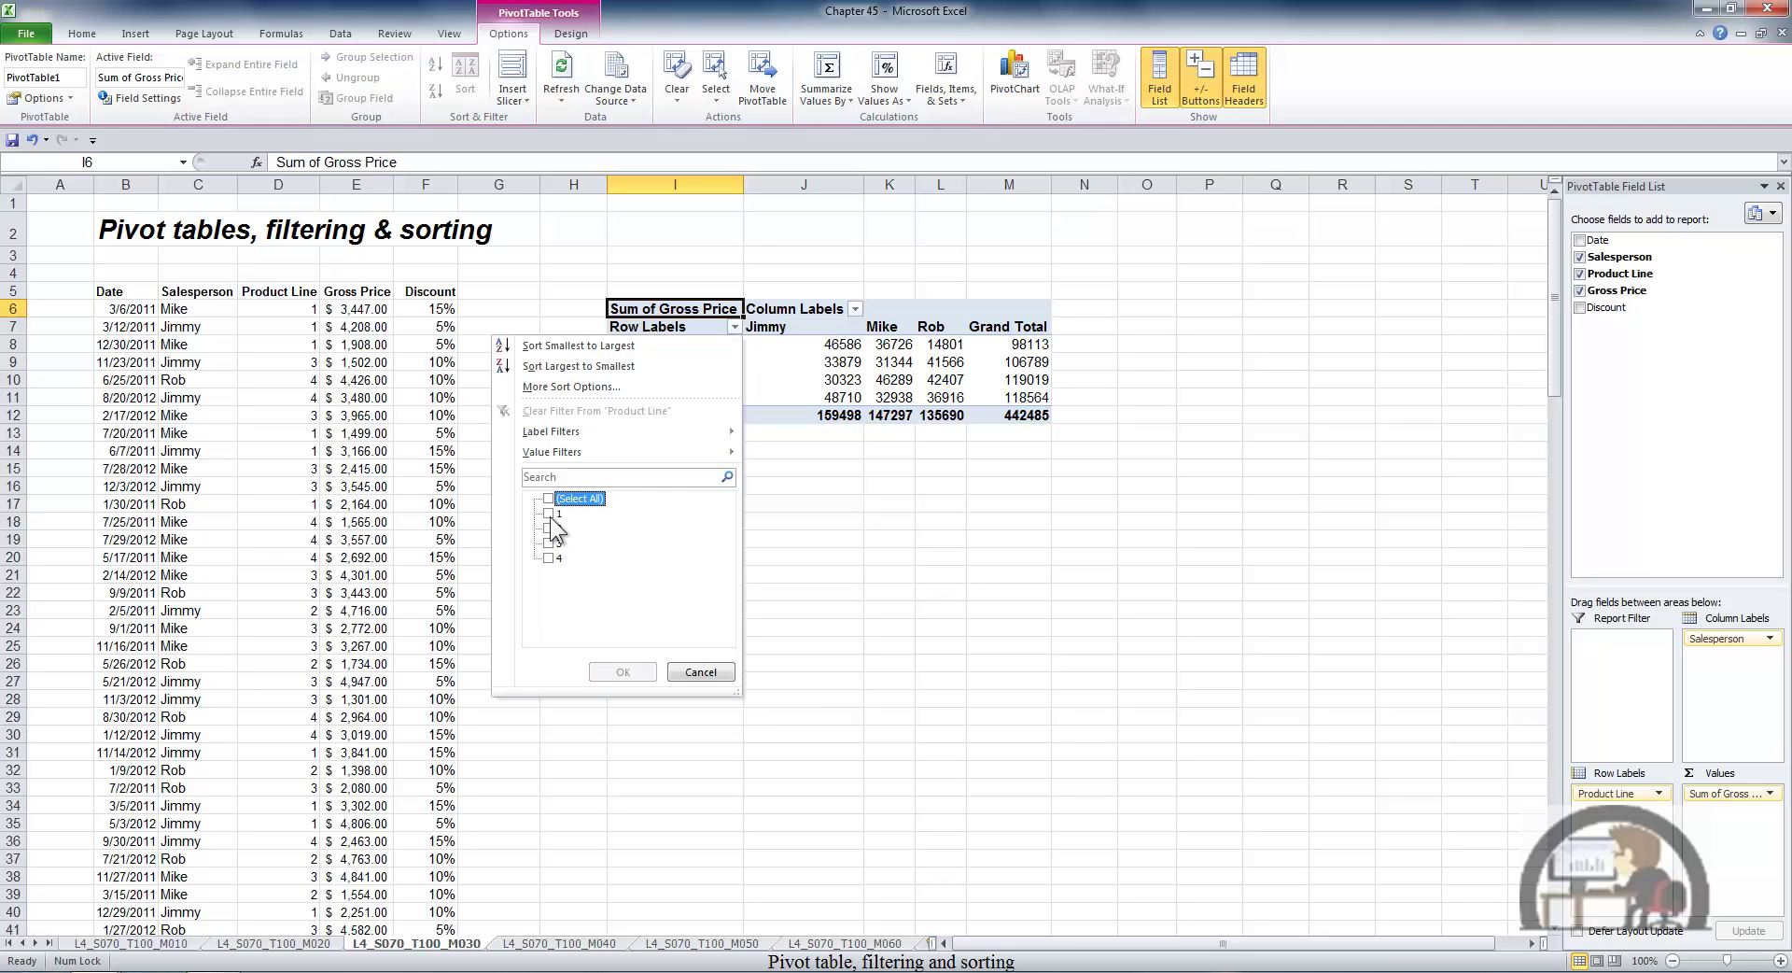
{"action": "left_click", "coordinate": [549, 514]}
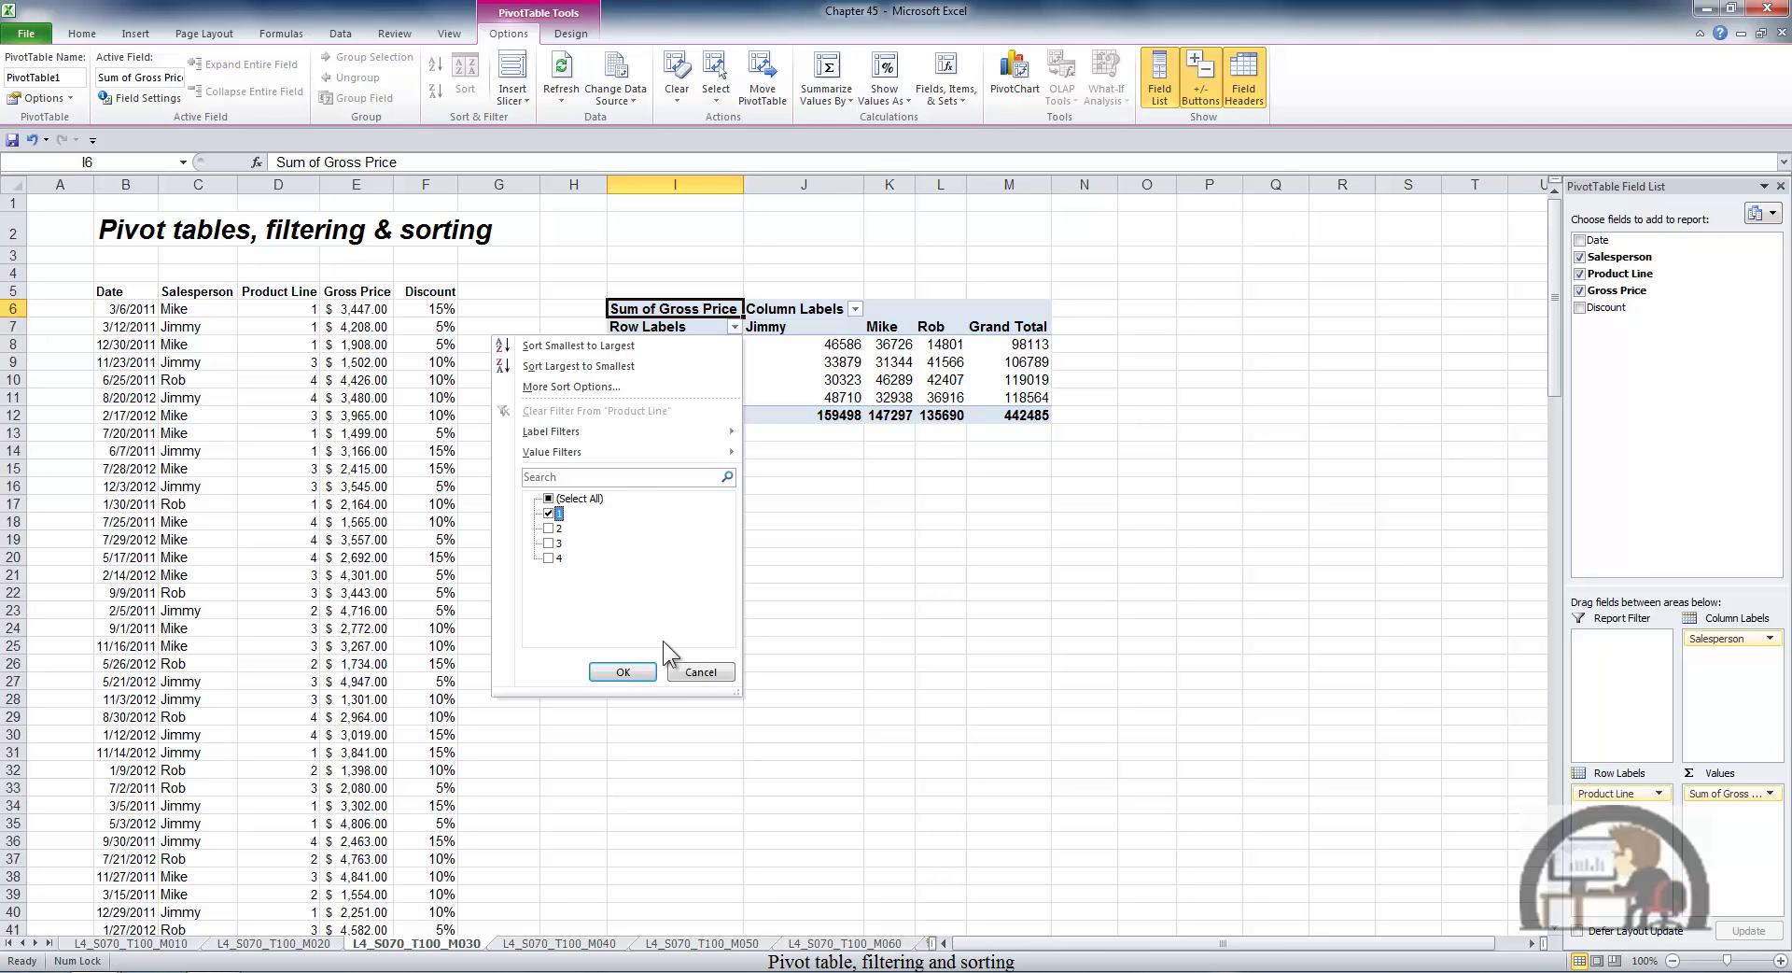
{"action": "left_click", "coordinate": [640, 672]}
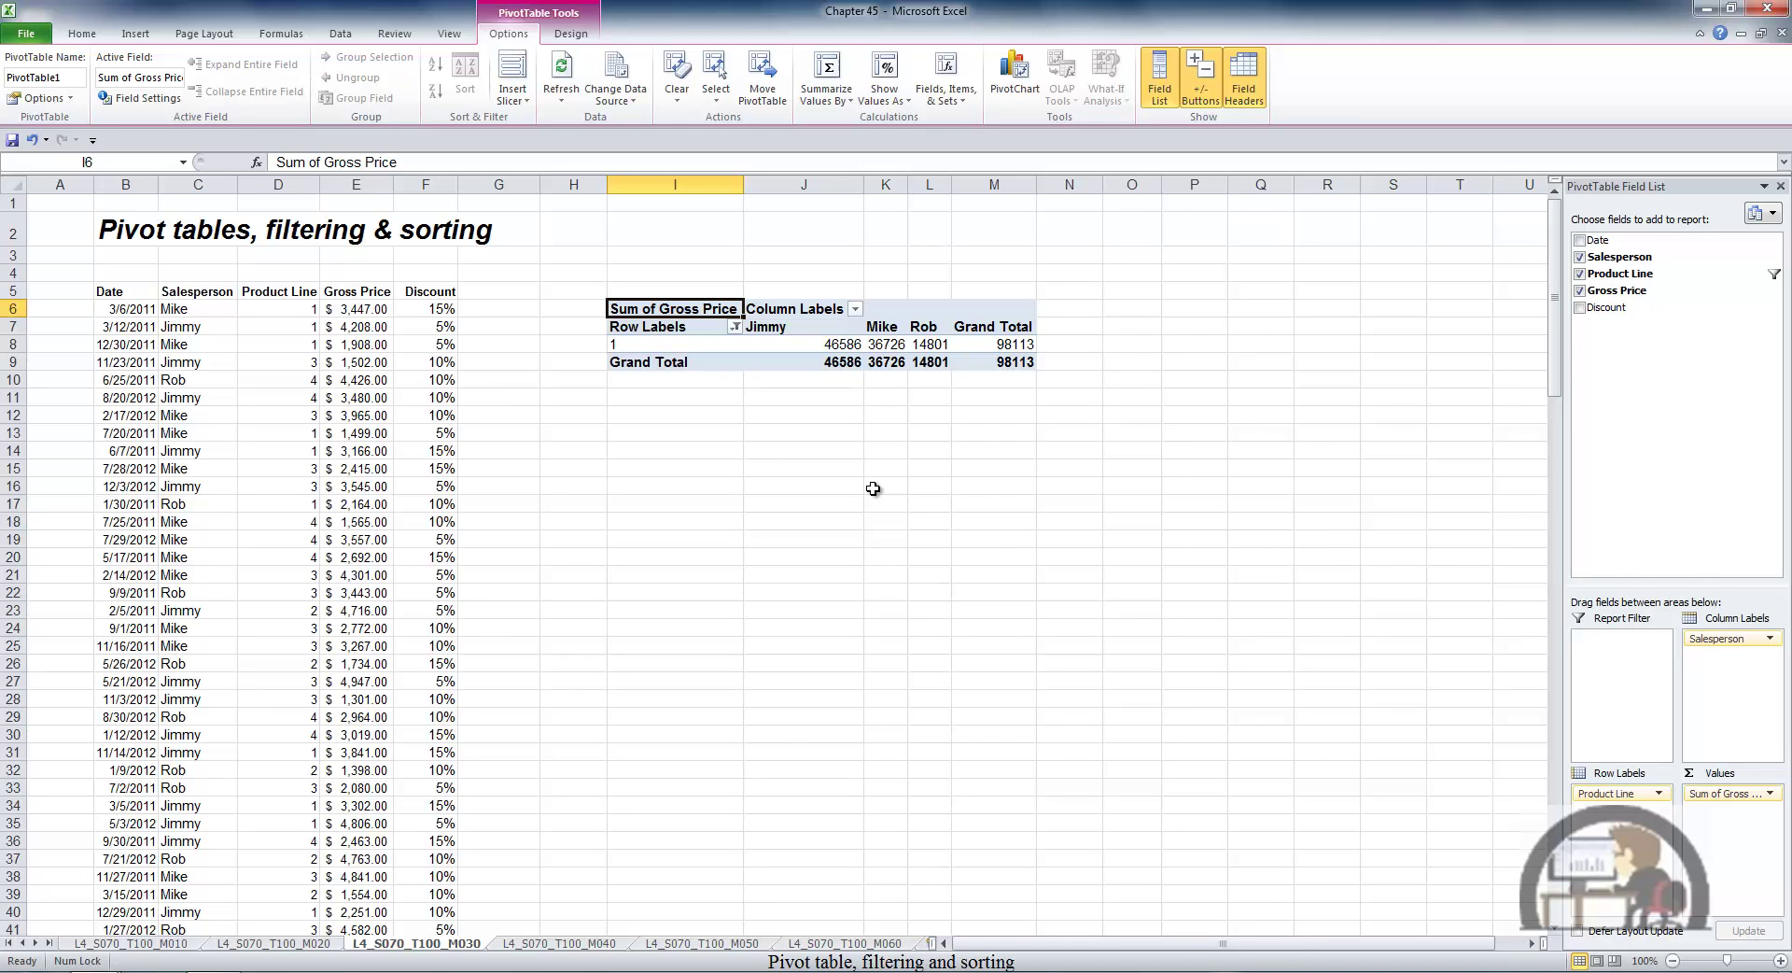
Reset the Product Line filter to all items and add Discount to the report filter below Salesperson.
{"action": "left_click", "coordinate": [1772, 273]}
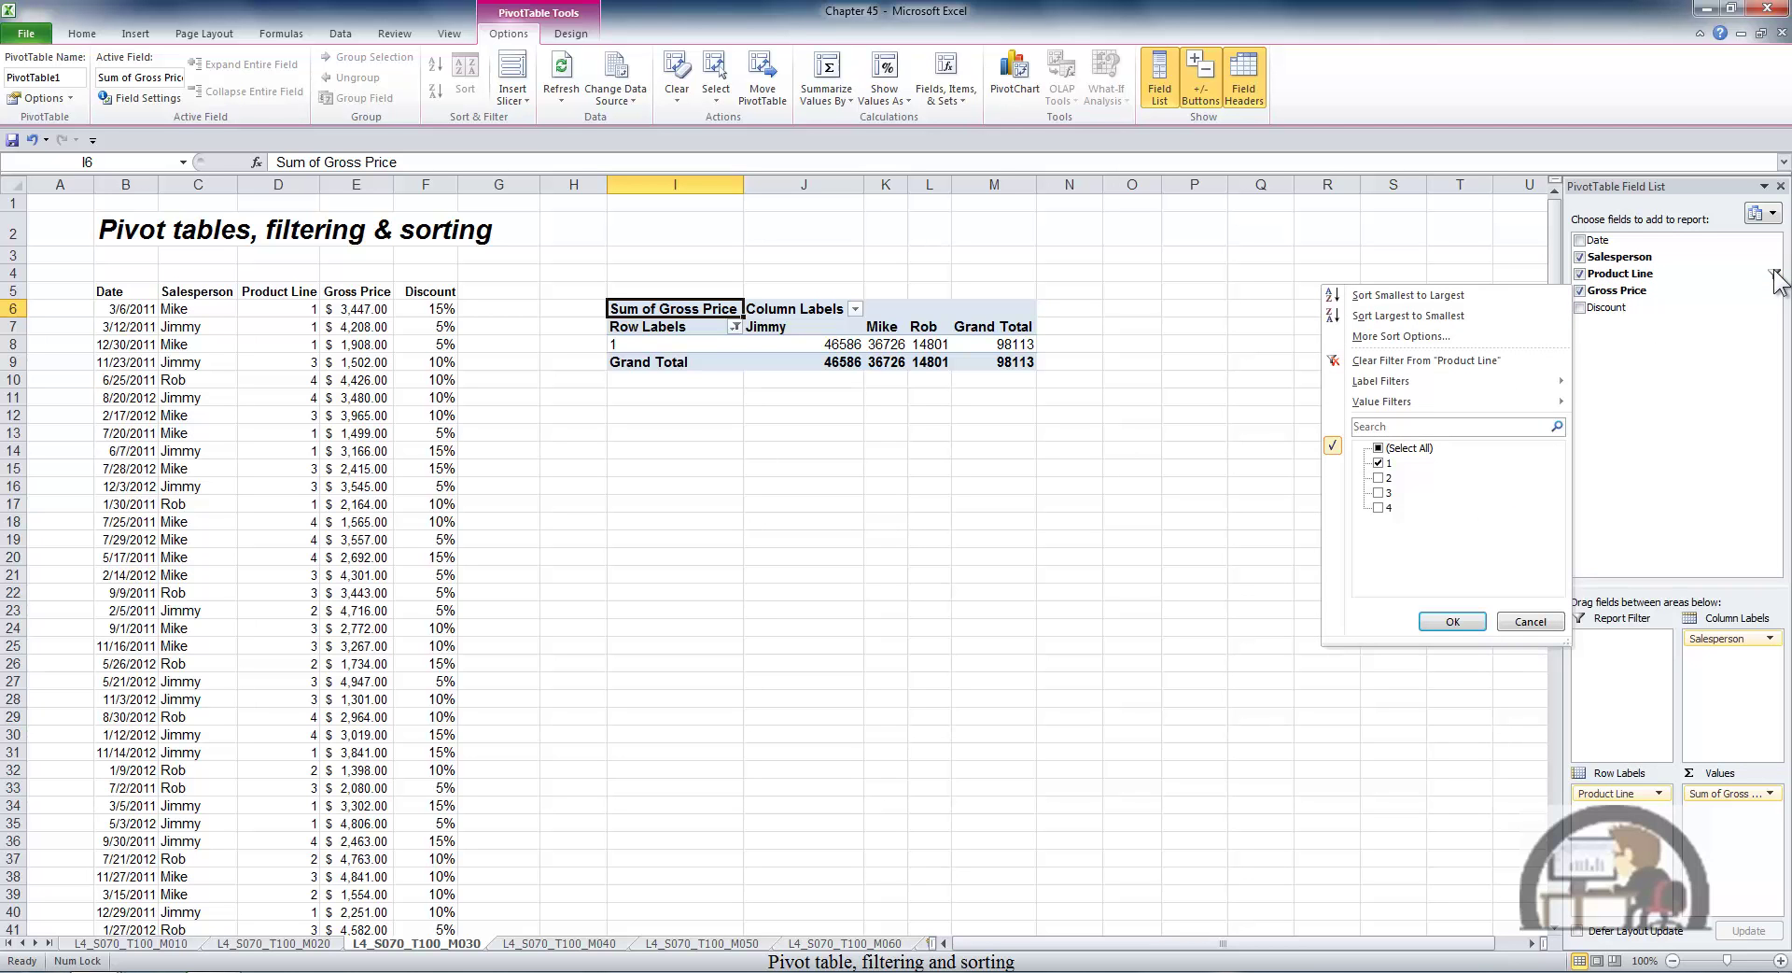
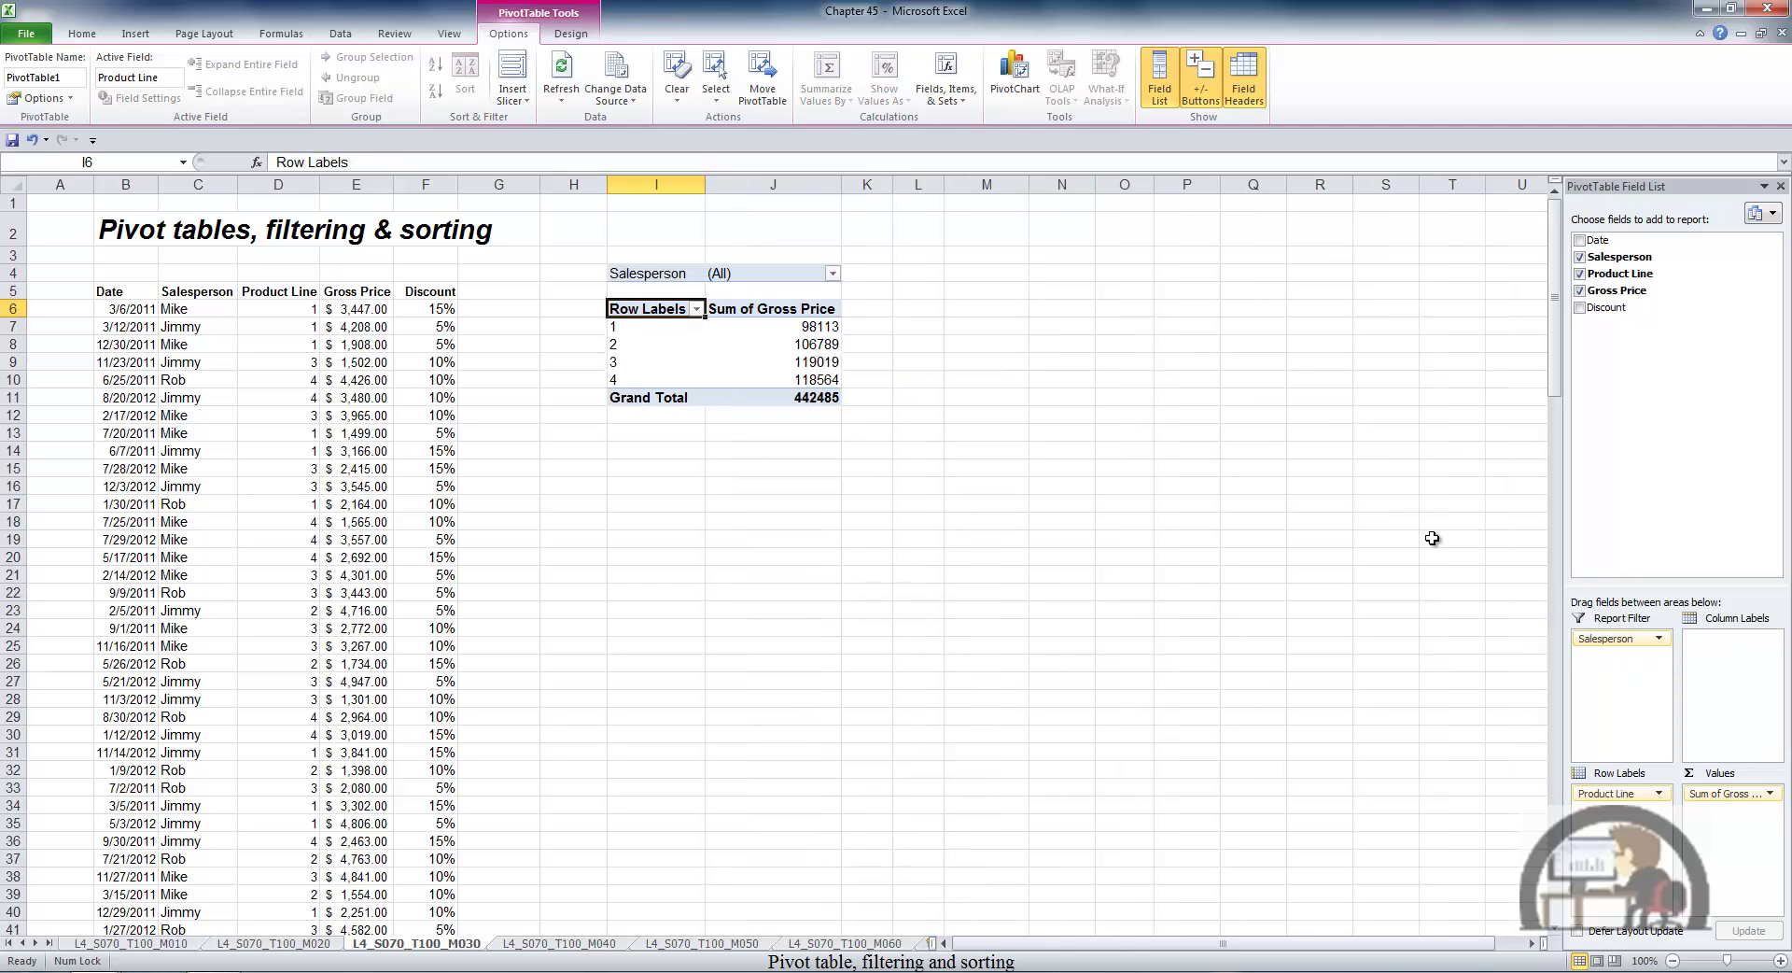
{"action": "left_click_drag", "start_coordinate": [1605, 306], "coordinate": [1618, 665]}
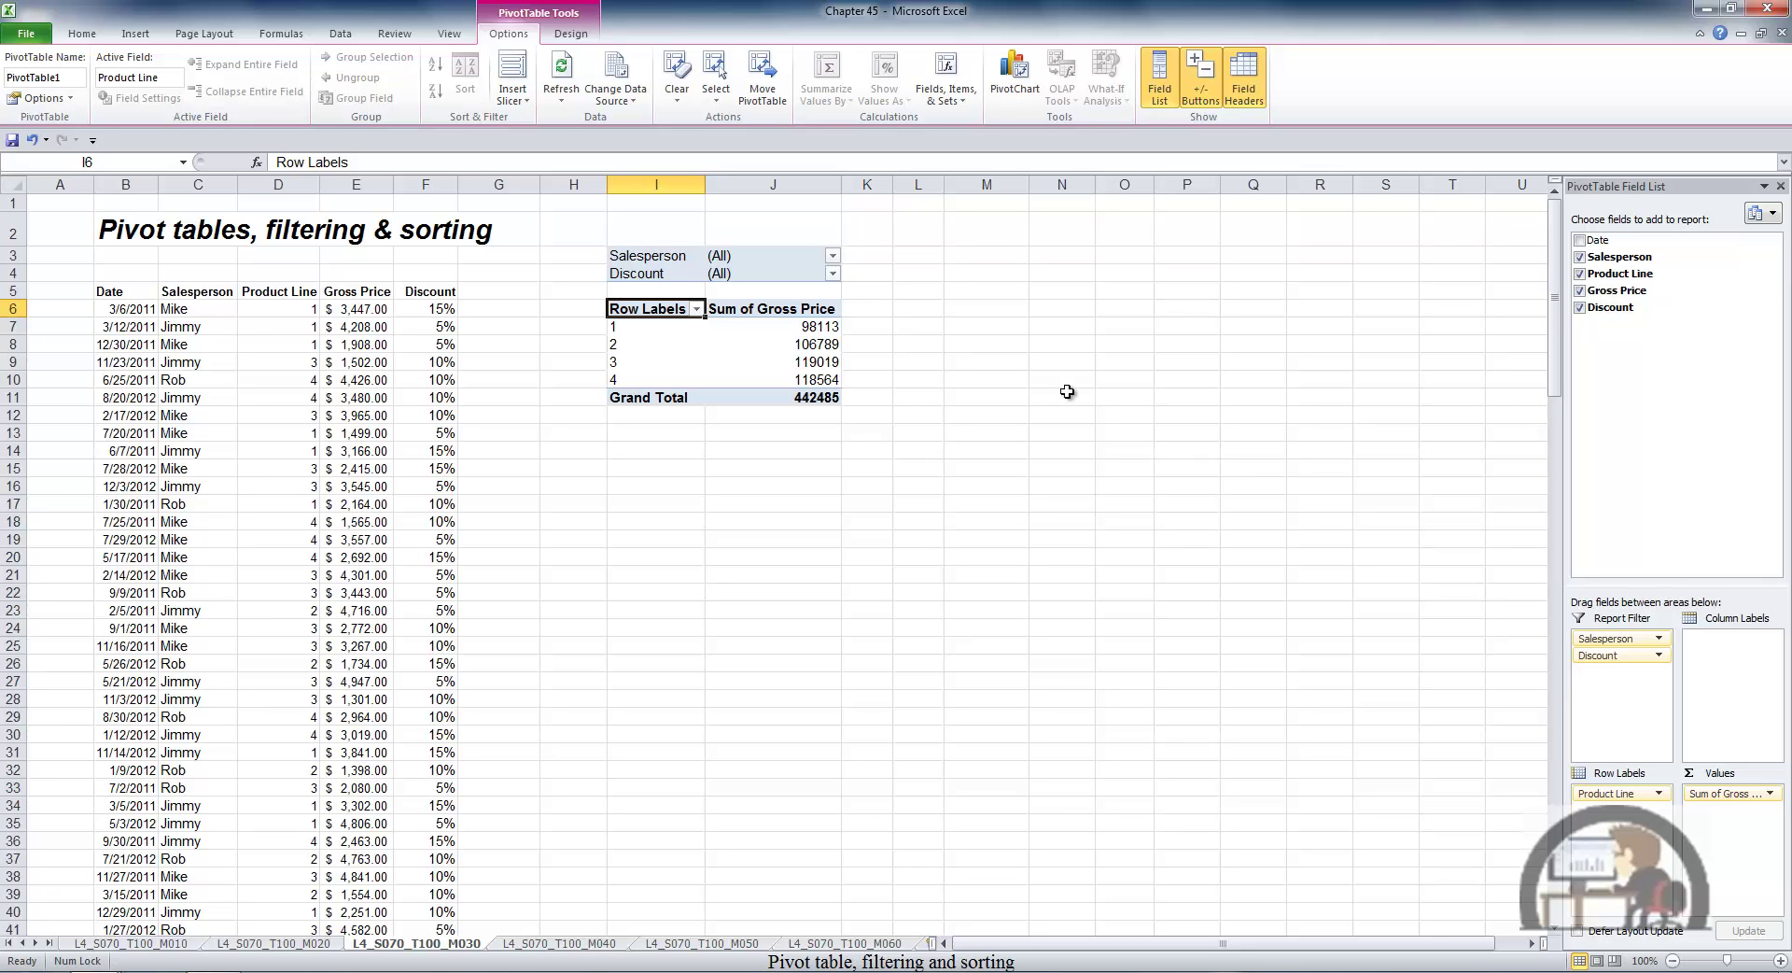
Restrict the Salesperson report filter to only the first listed salesperson.
{"action": "left_click", "coordinate": [832, 255]}
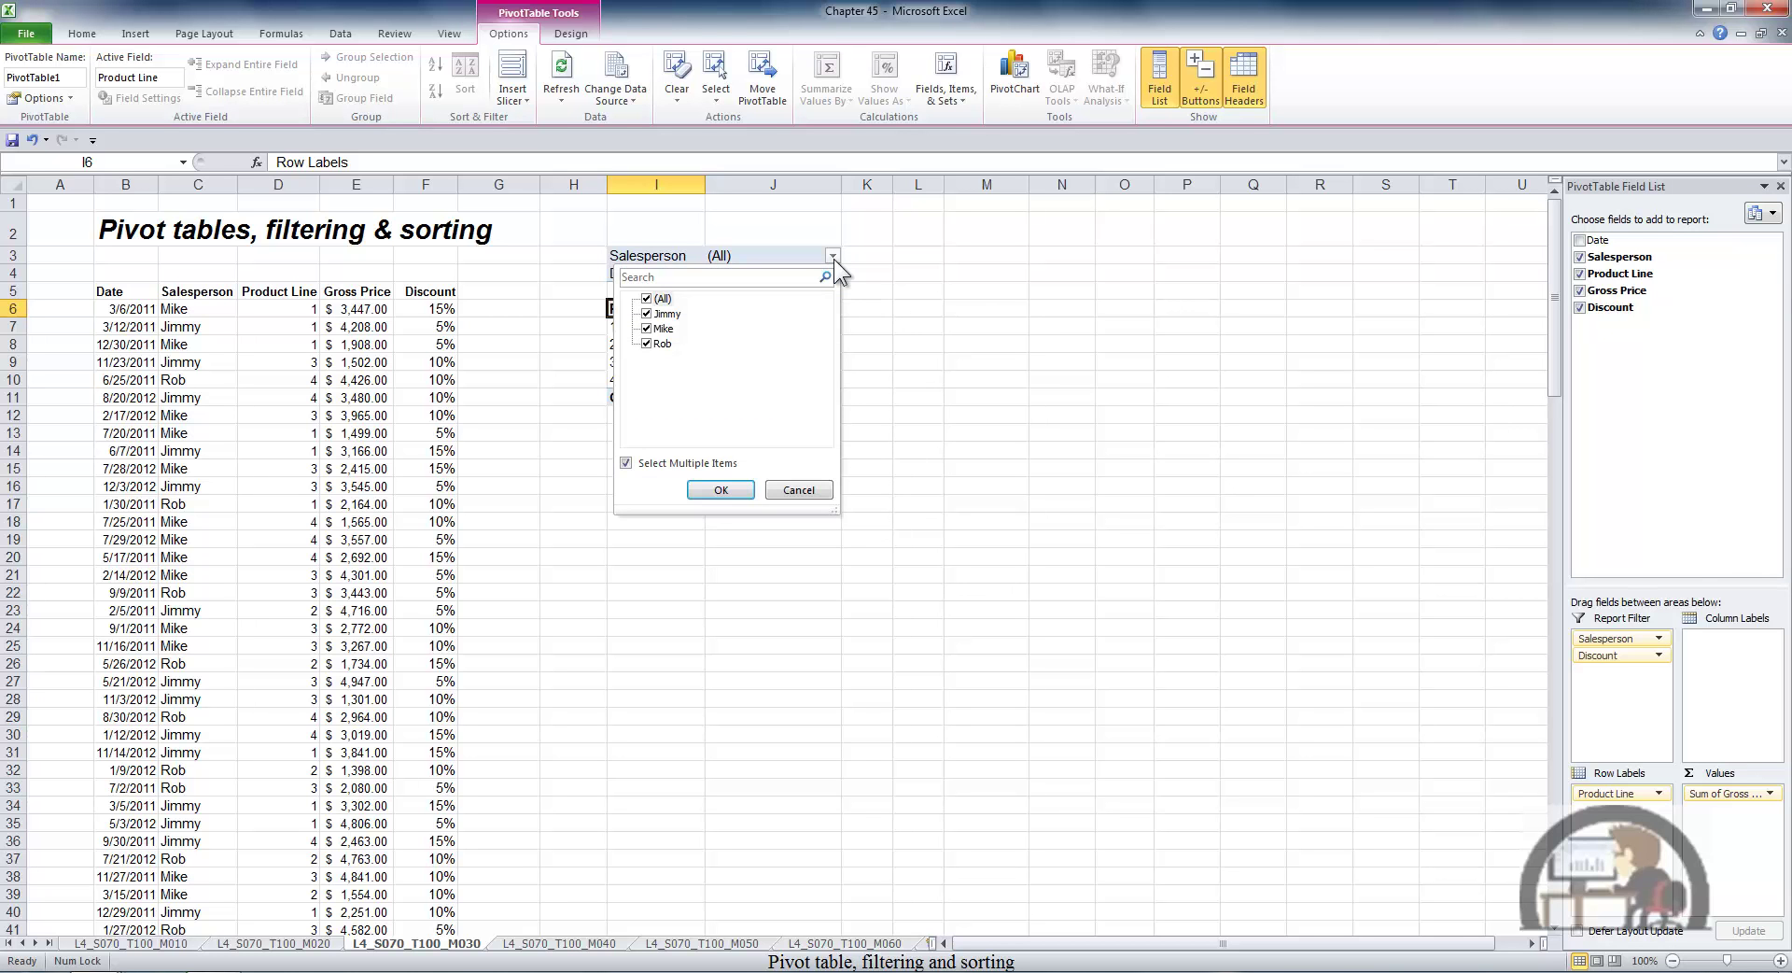
{"action": "key", "text": "Escape"}
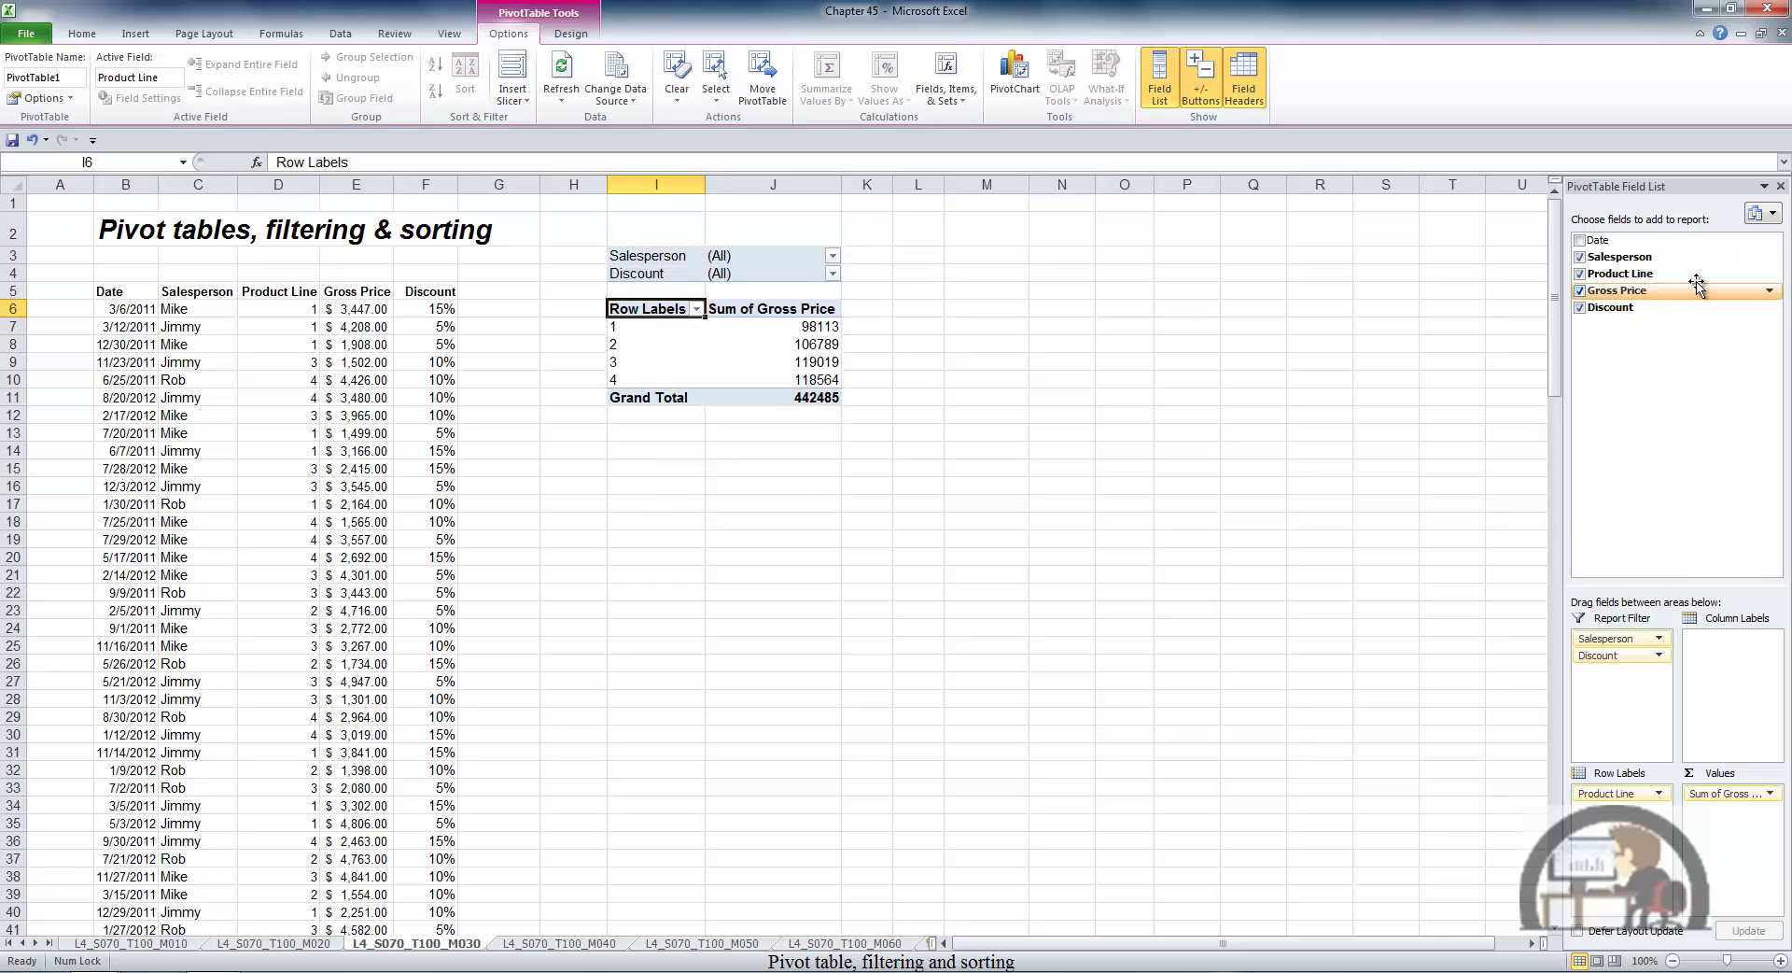
{"action": "left_click", "coordinate": [1769, 257]}
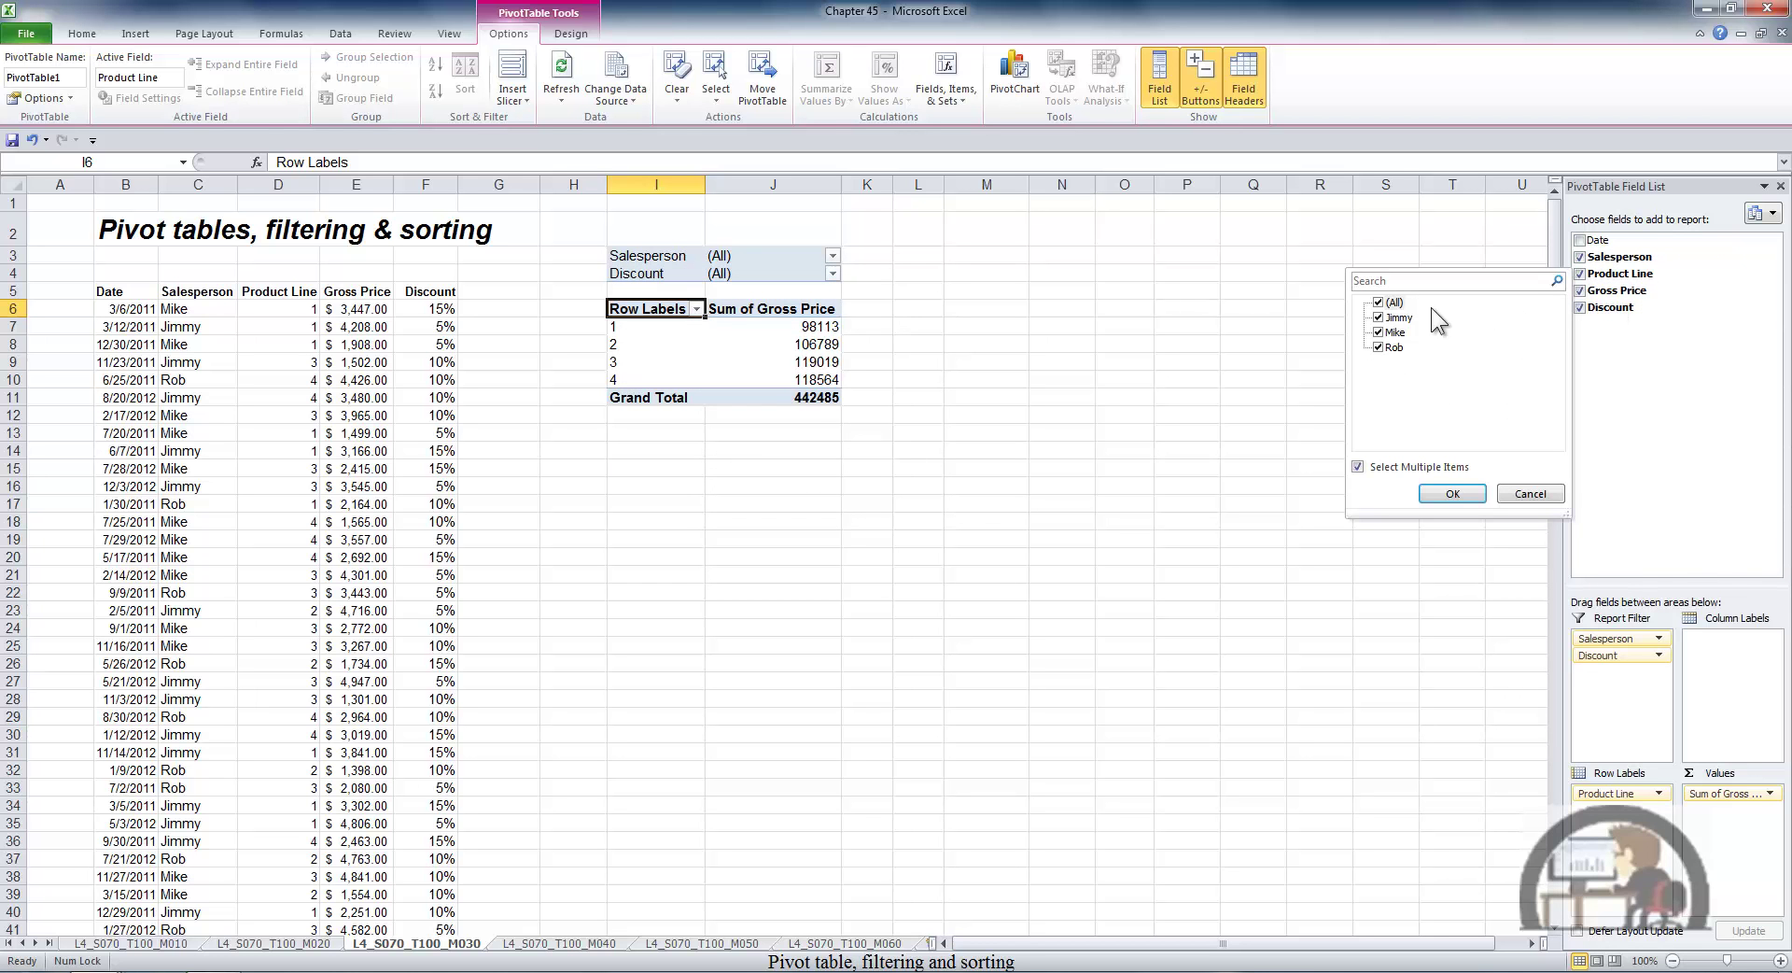
{"action": "left_click", "coordinate": [1380, 303]}
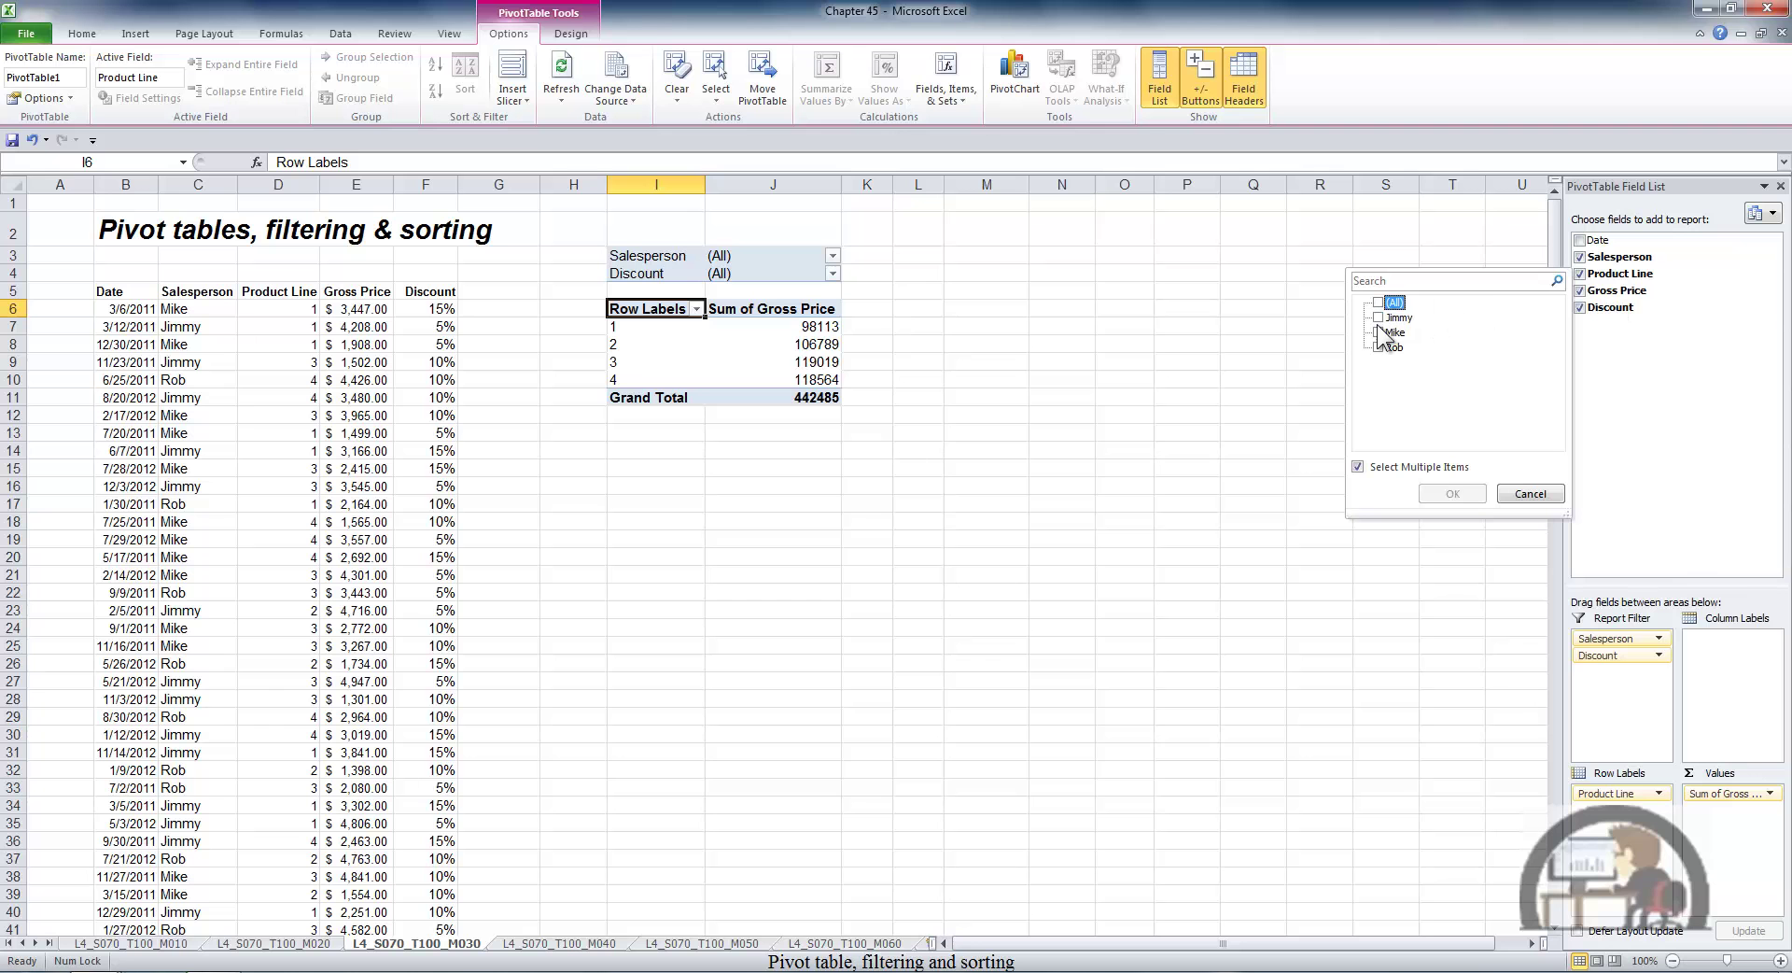
{"action": "left_click", "coordinate": [1378, 317]}
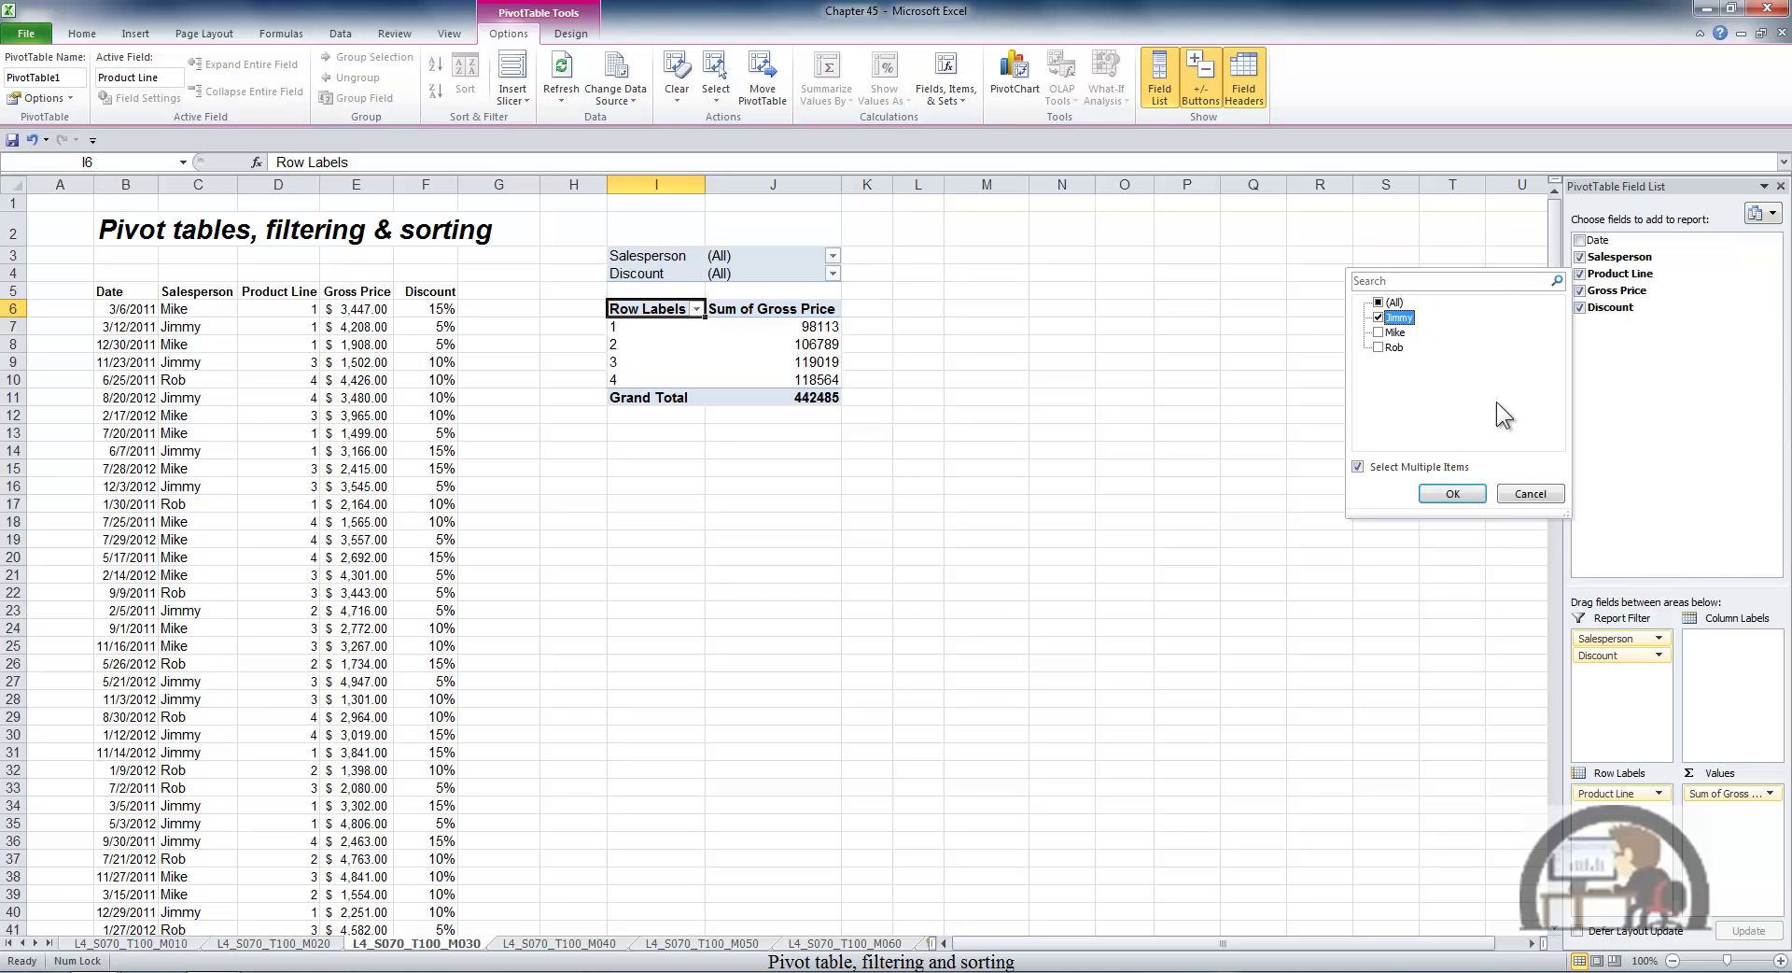
{"action": "left_click", "coordinate": [1454, 494]}
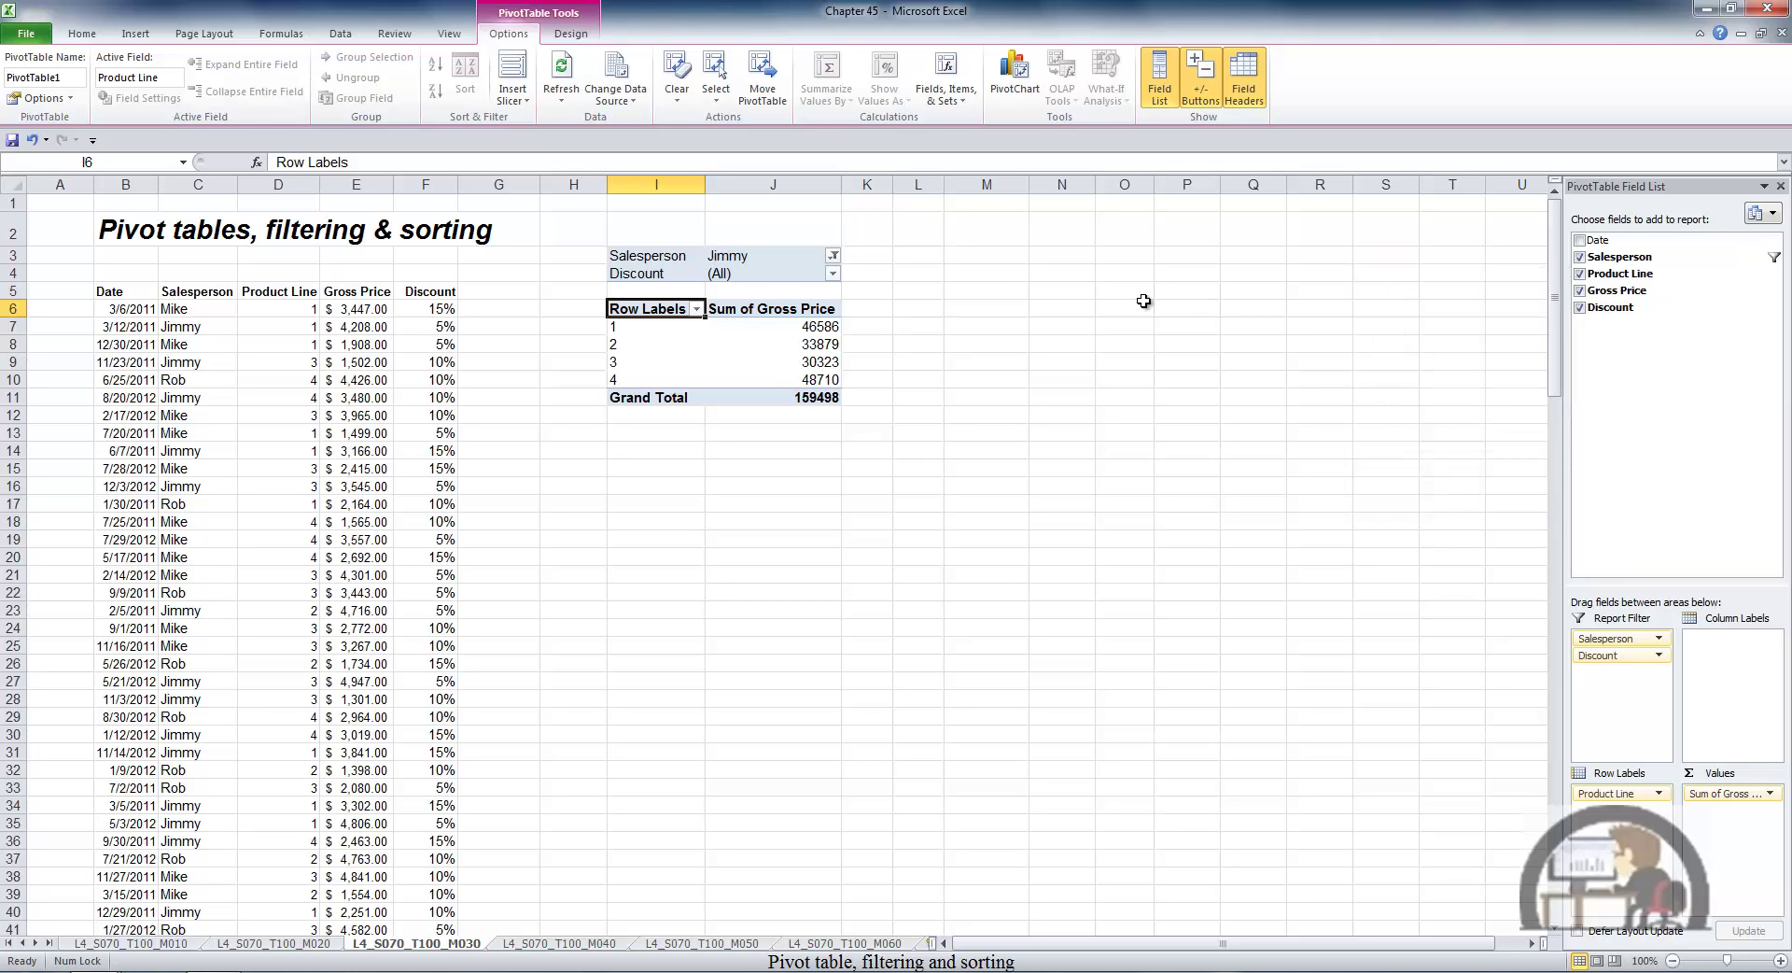
Restrict the Discount report filter to multiple items, including only 5% and 10%.
{"action": "left_click", "coordinate": [832, 275]}
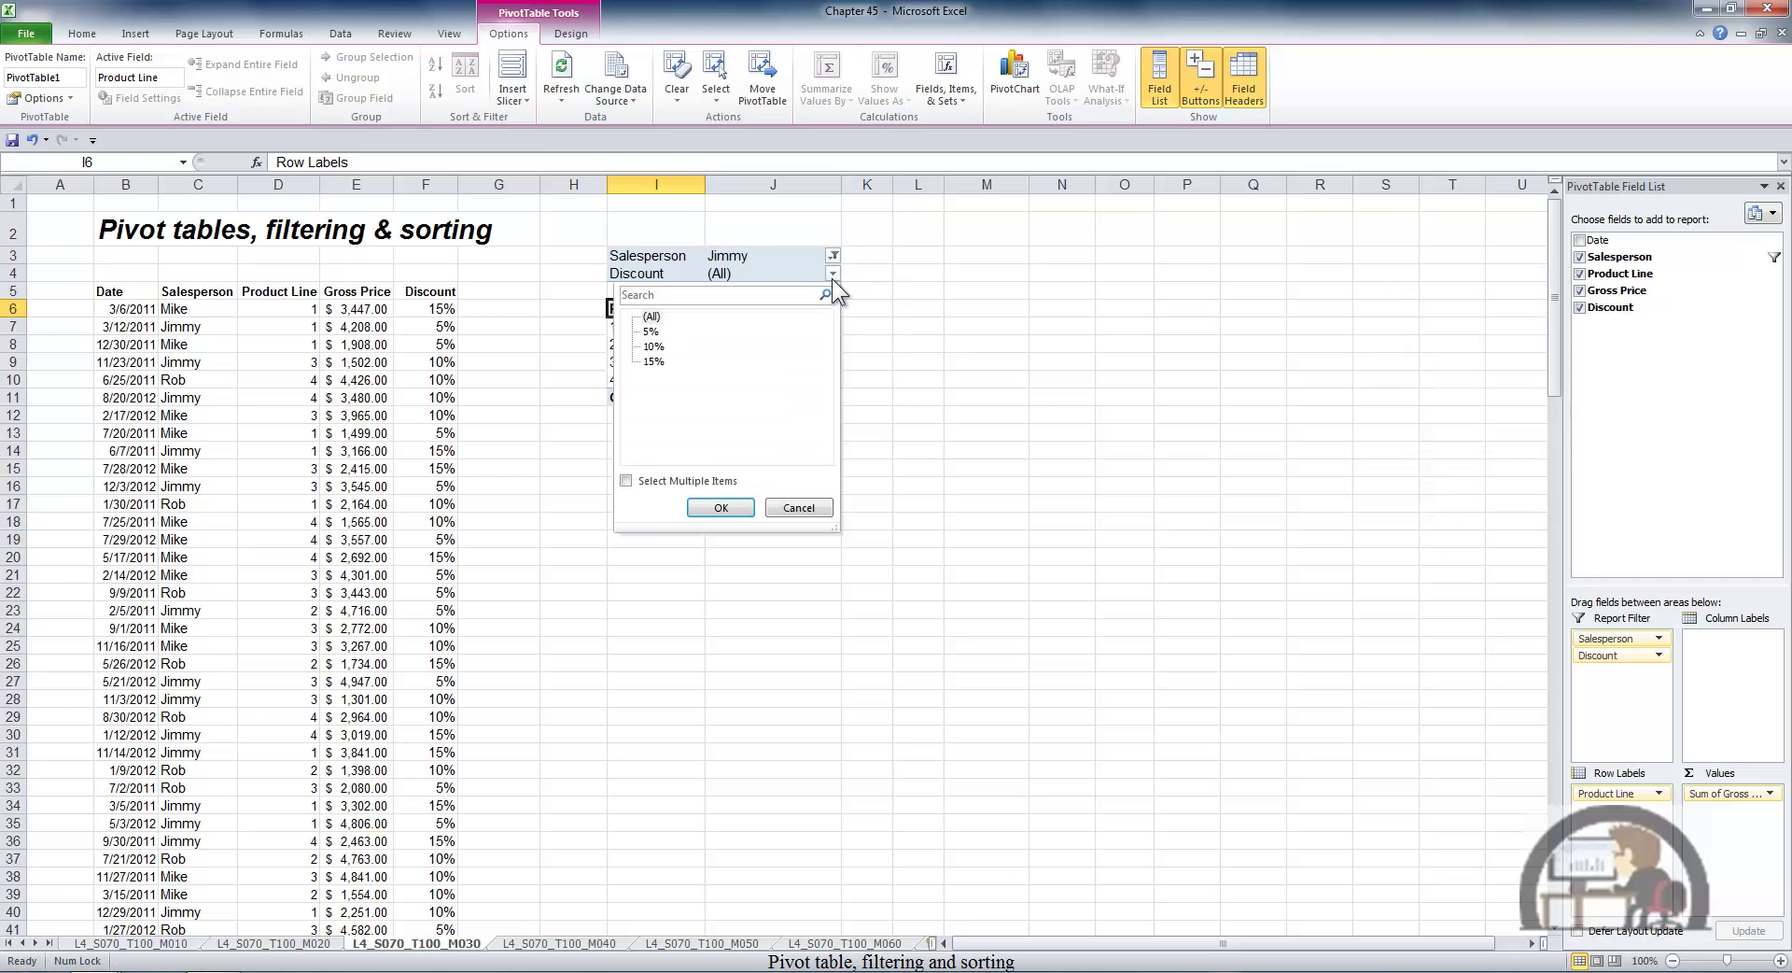
{"action": "left_click", "coordinate": [626, 481]}
{"action": "left_click", "coordinate": [659, 317]}
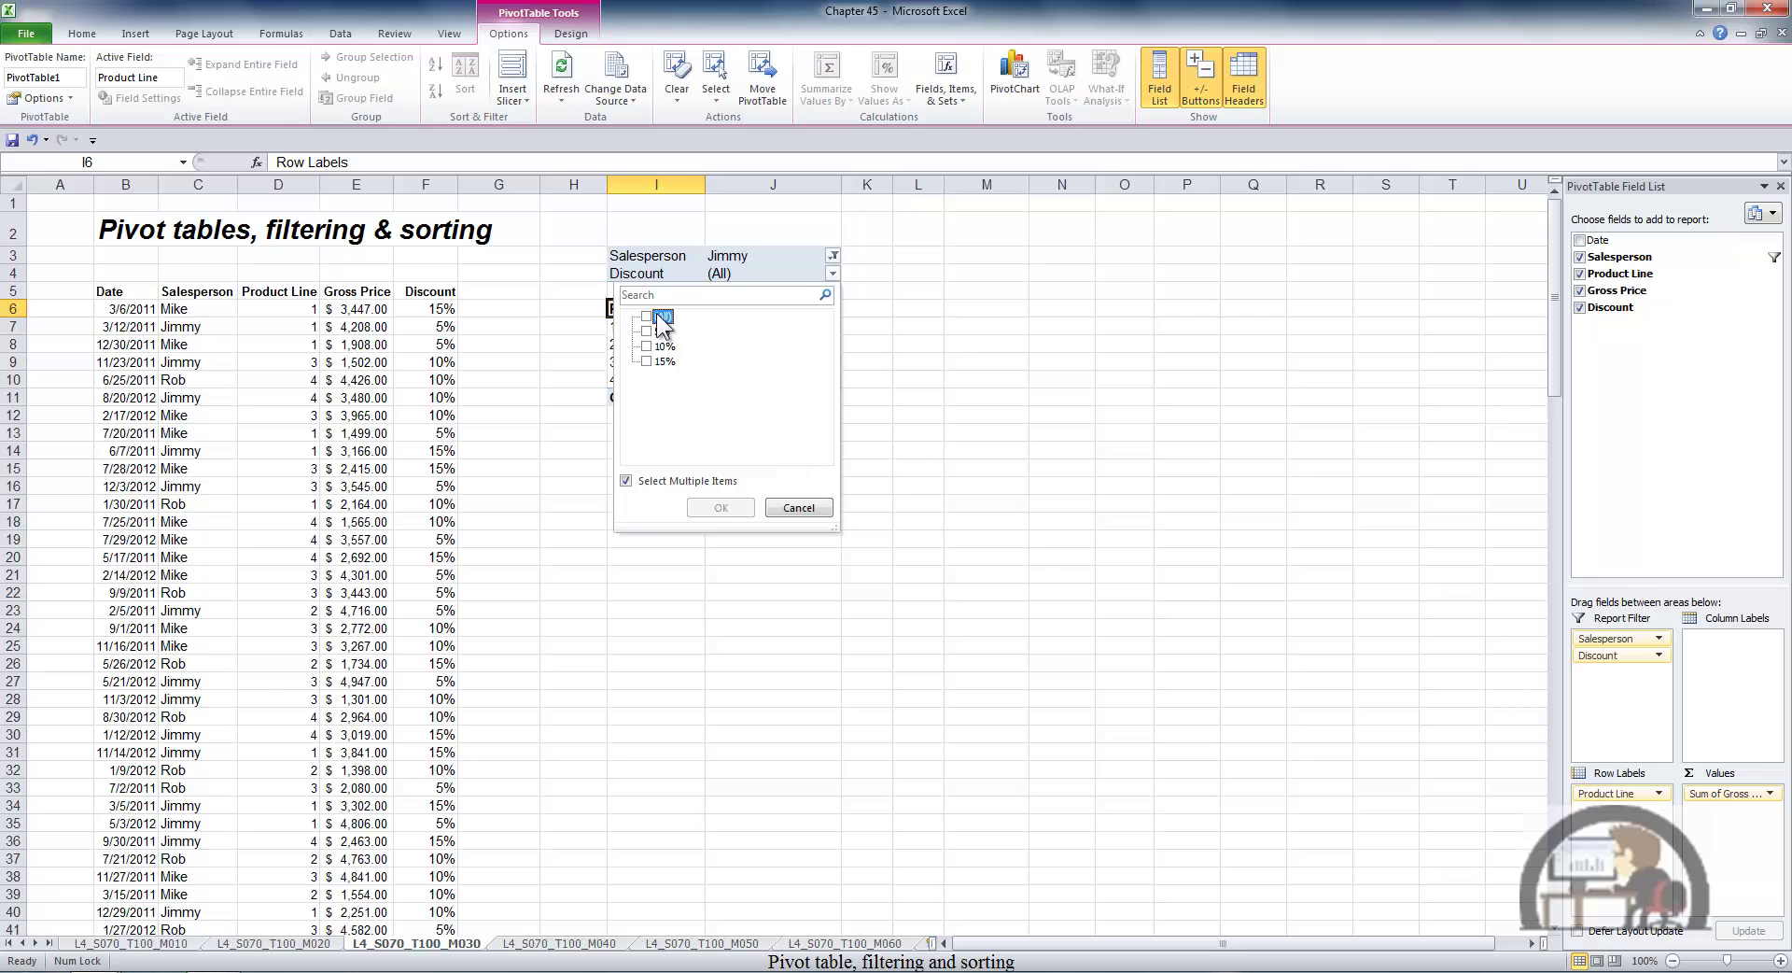
{"action": "left_click", "coordinate": [647, 332]}
{"action": "left_click", "coordinate": [647, 346]}
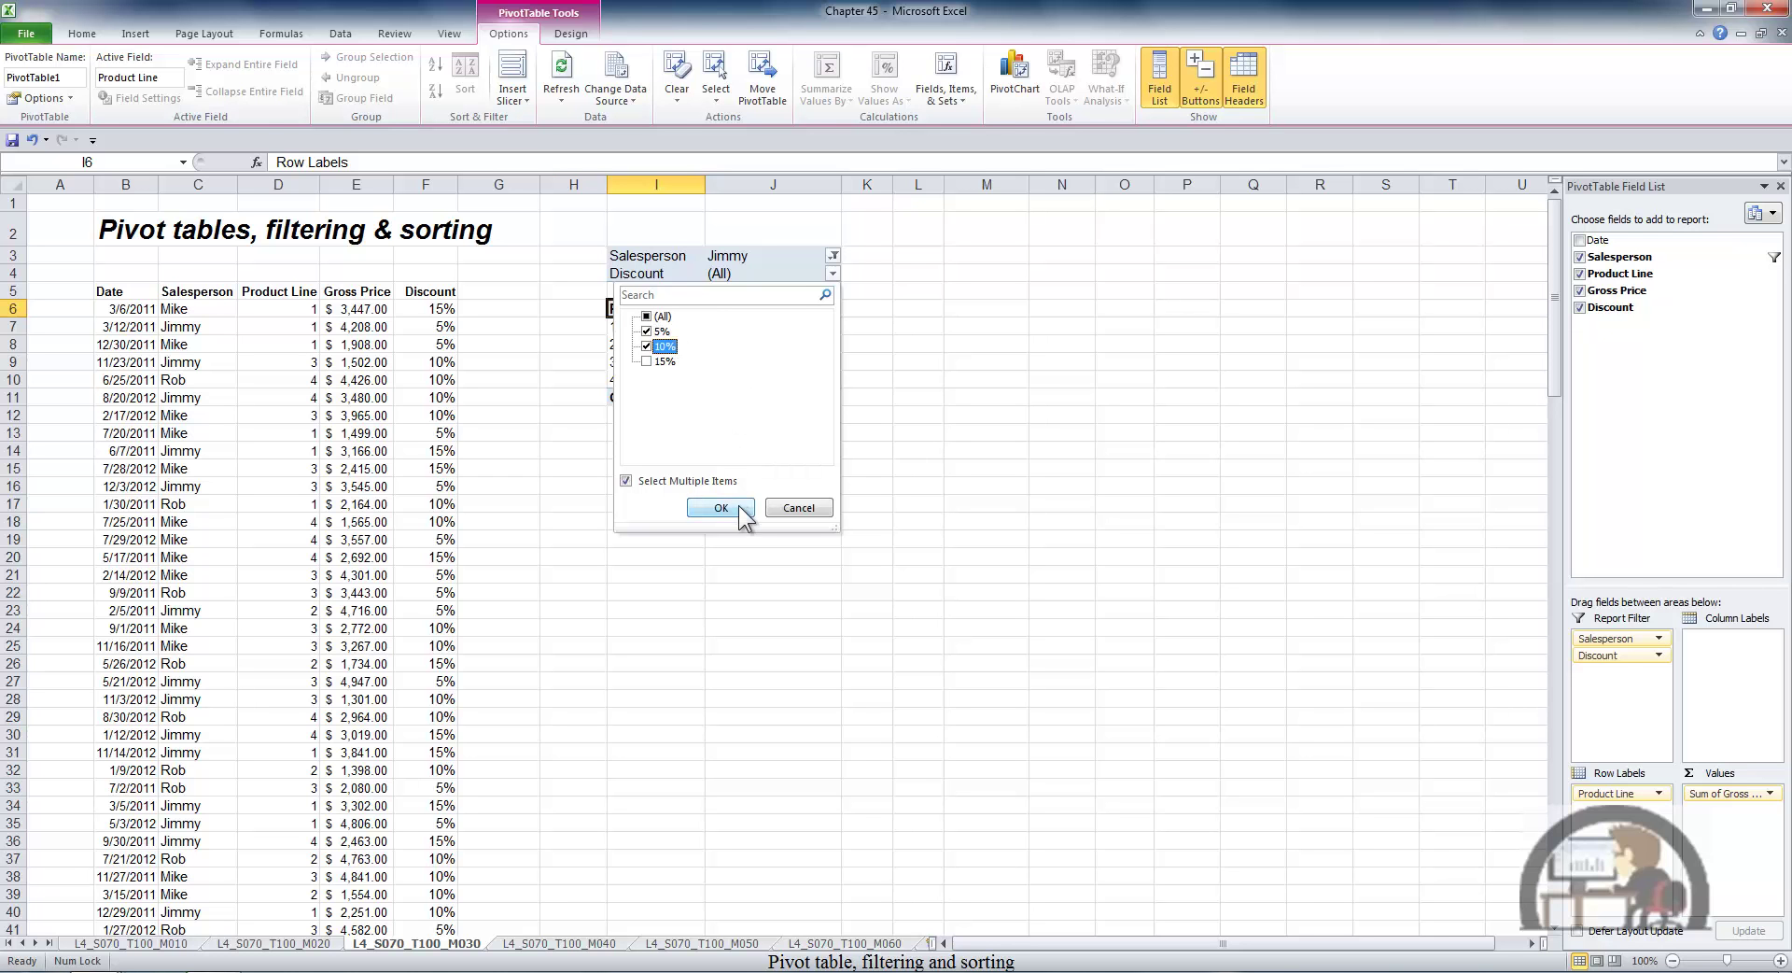
{"action": "left_click", "coordinate": [738, 506]}
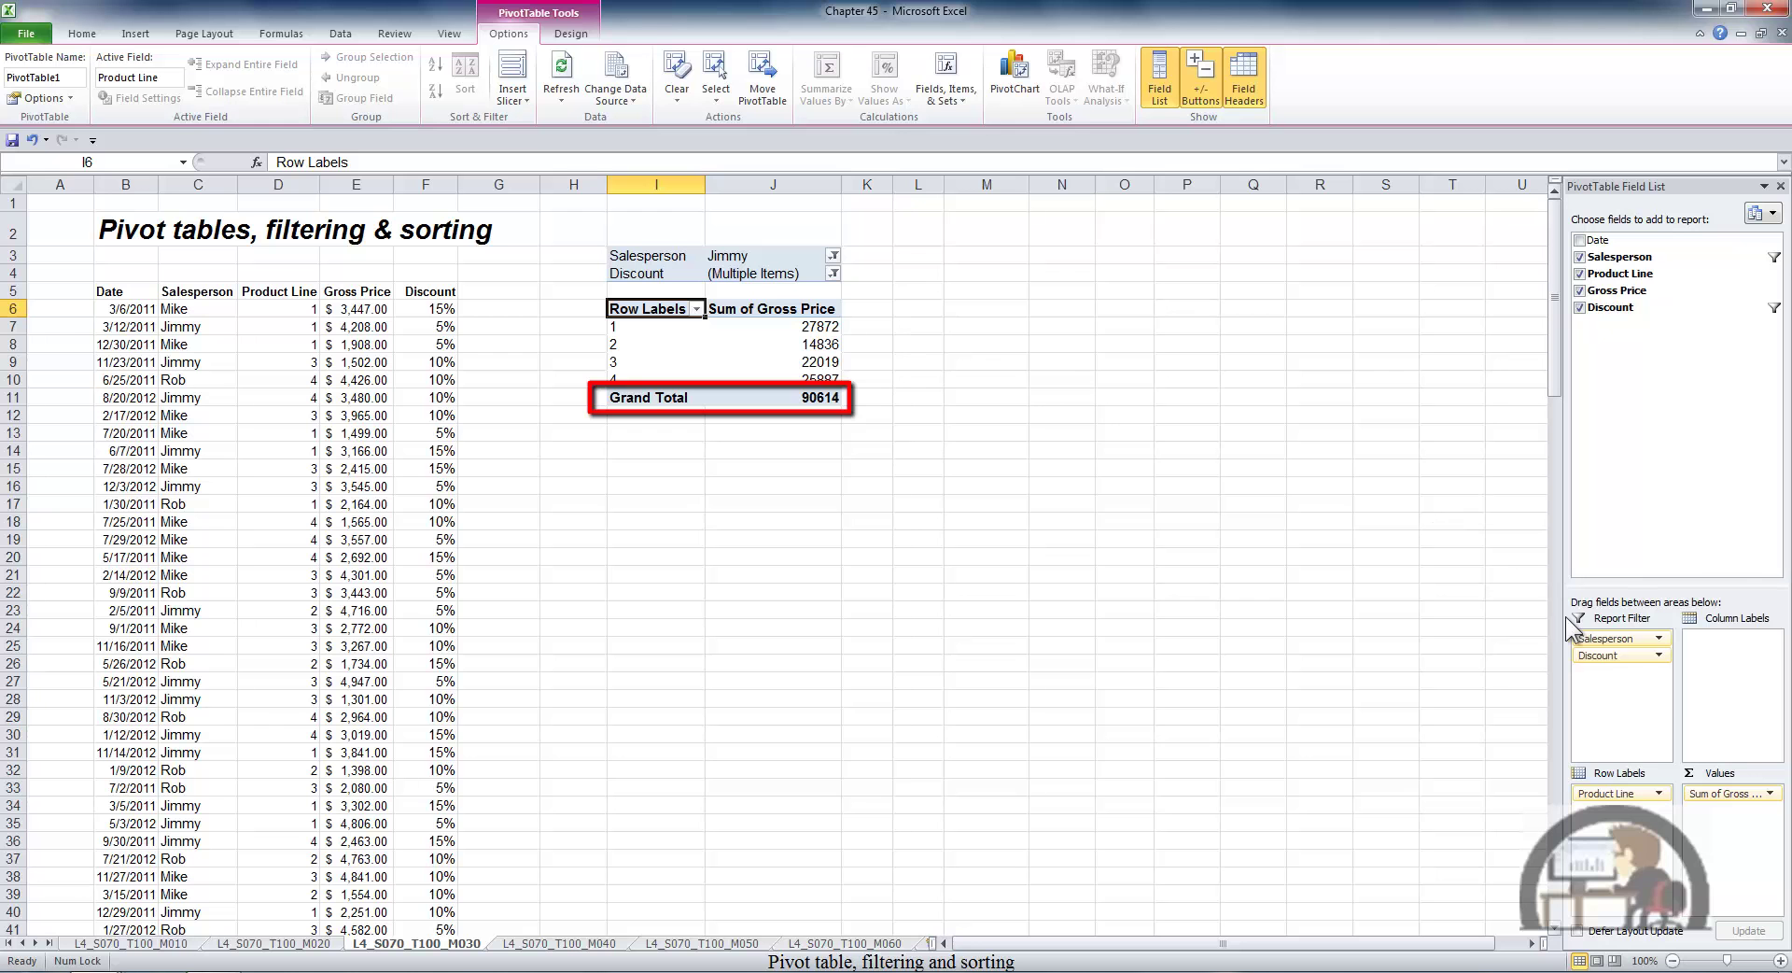
Reorder the report filter with Discount above Salesperson, and move Salesperson to the column labels.
{"action": "left_click_drag", "start_coordinate": [1604, 659], "coordinate": [1606, 636]}
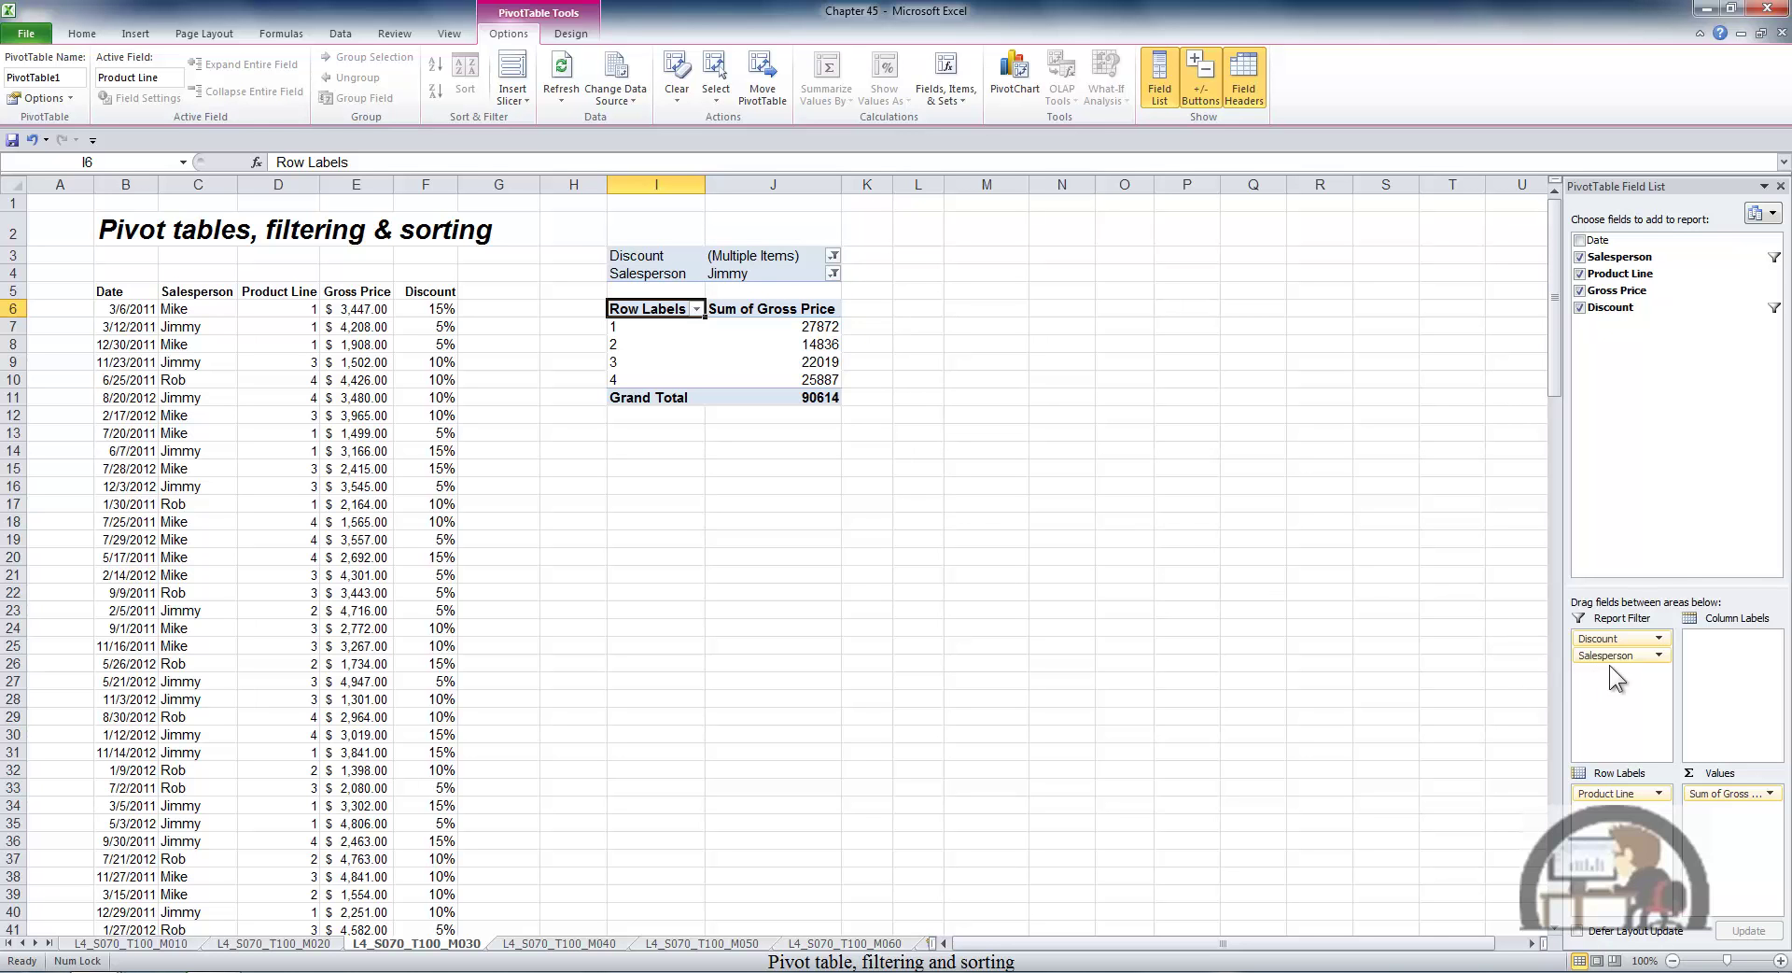
{"action": "left_click_drag", "start_coordinate": [1609, 655], "coordinate": [1747, 644]}
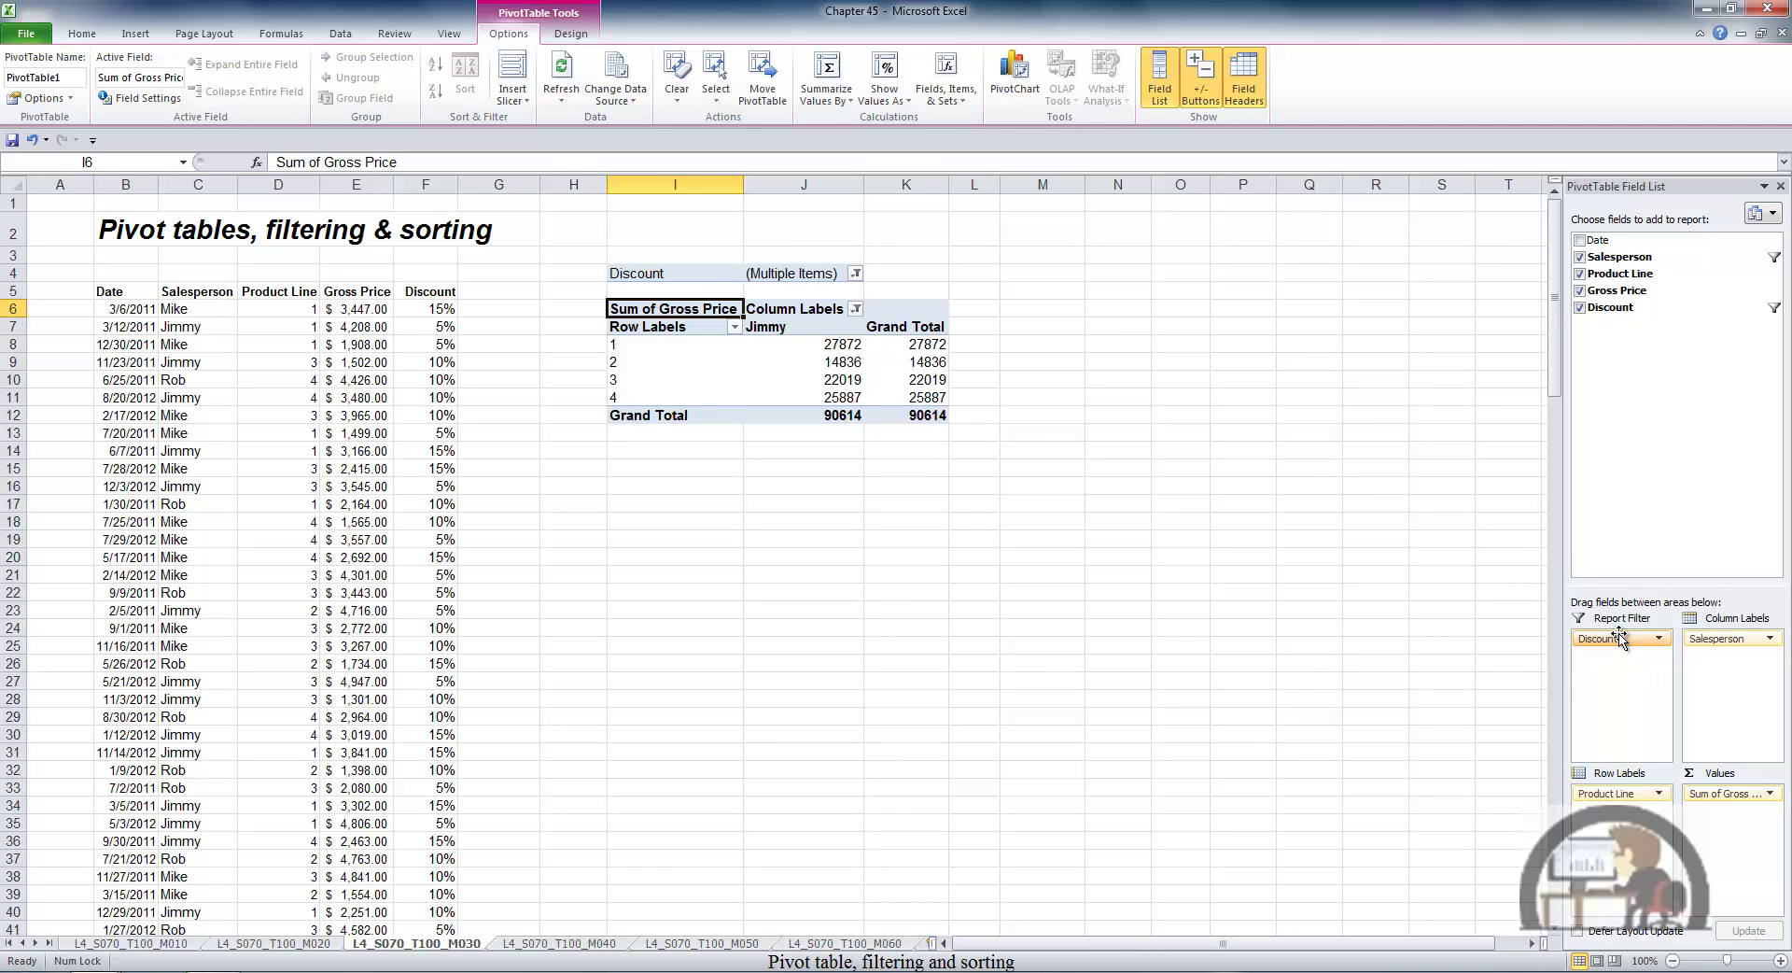
Remove Discount from the report filter and insert a slicer for the Discount field.
{"action": "left_click_drag", "start_coordinate": [1619, 638], "coordinate": [1632, 407]}
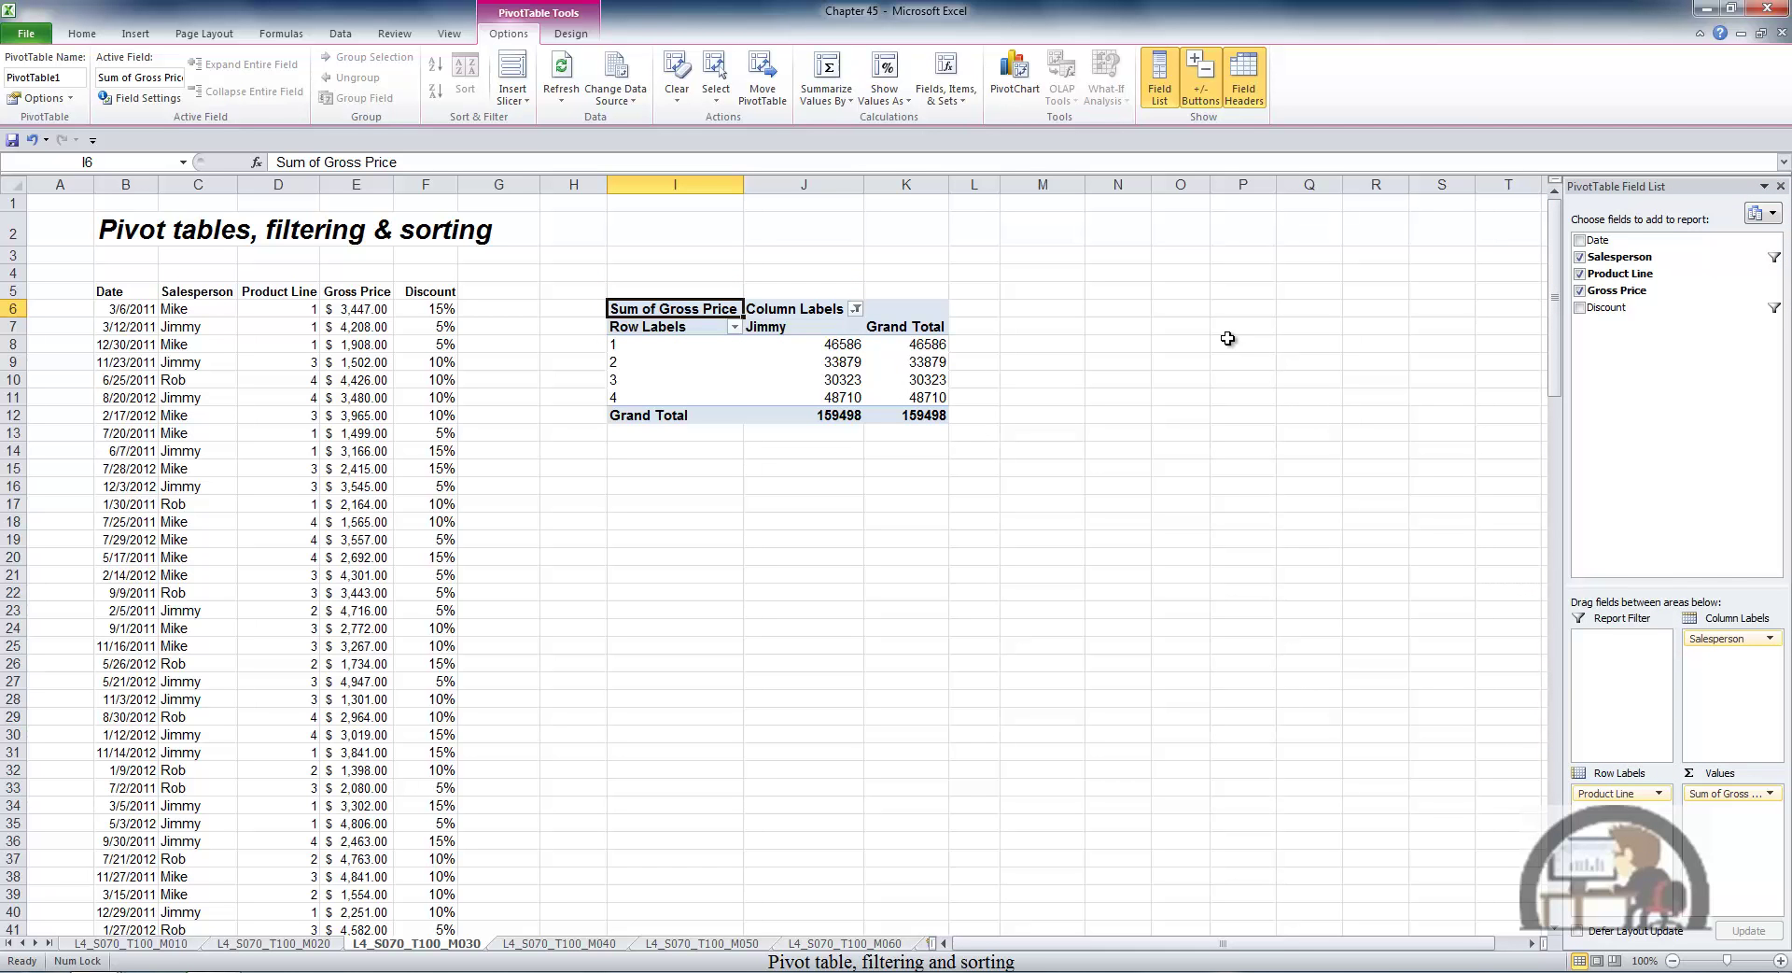
{"action": "left_click", "coordinate": [528, 93]}
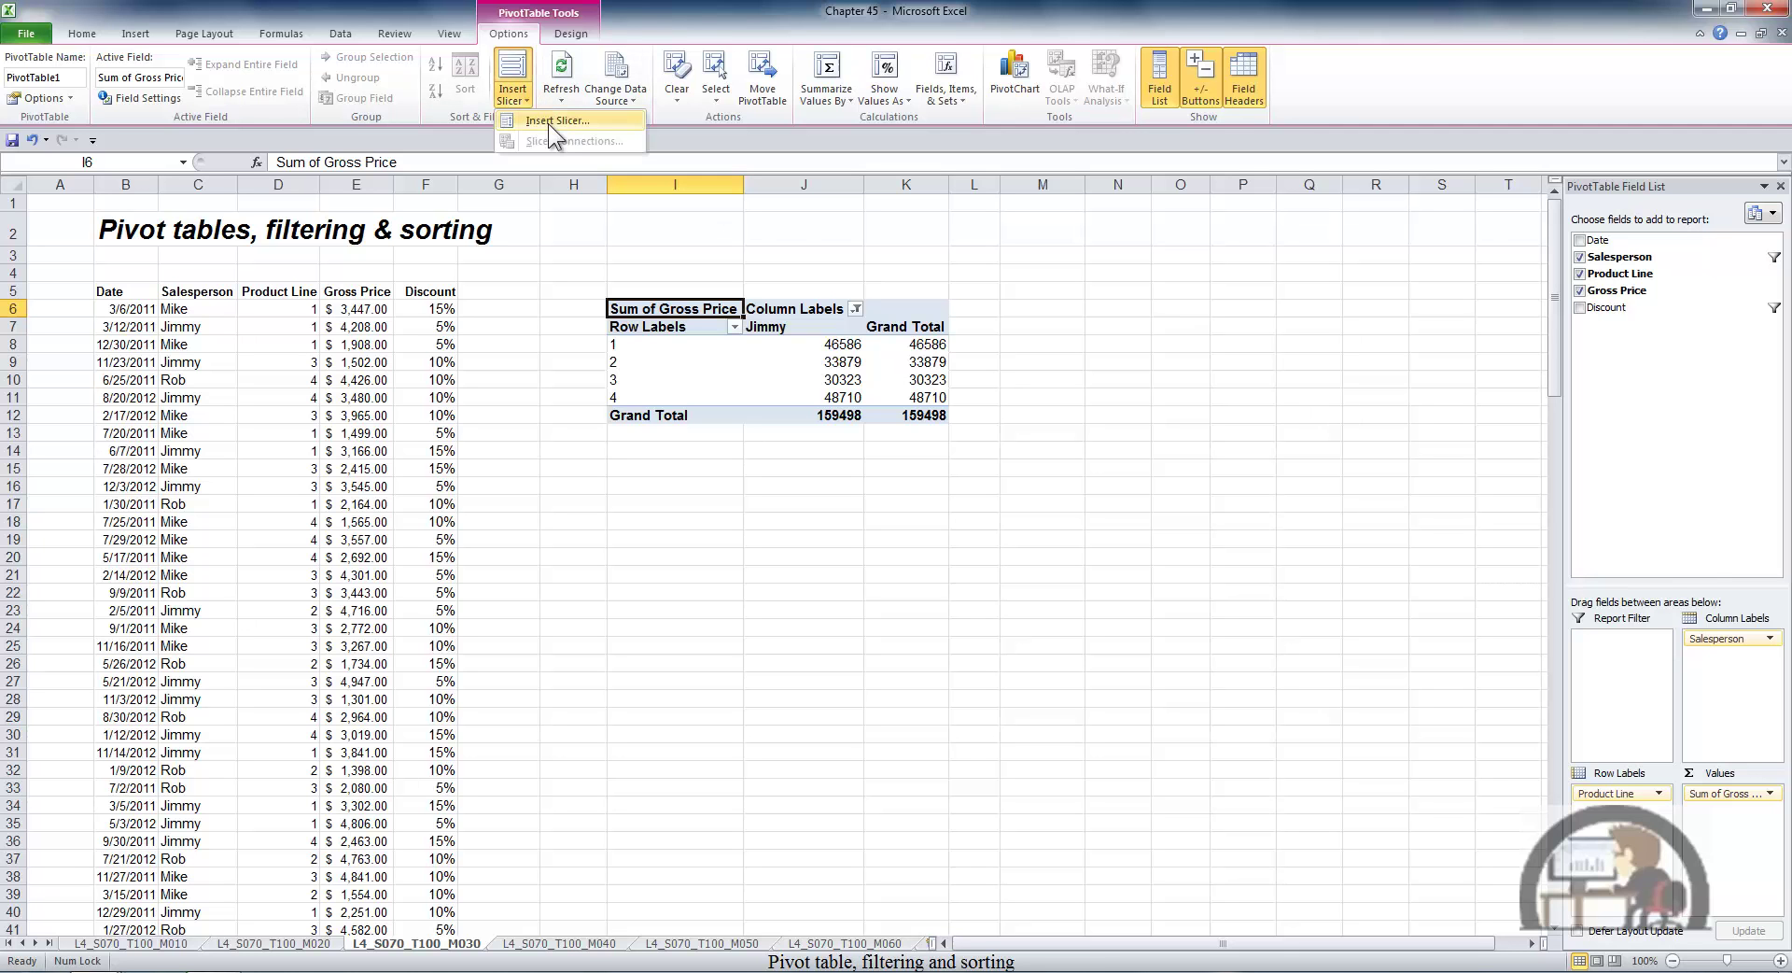
{"action": "left_click", "coordinate": [553, 122]}
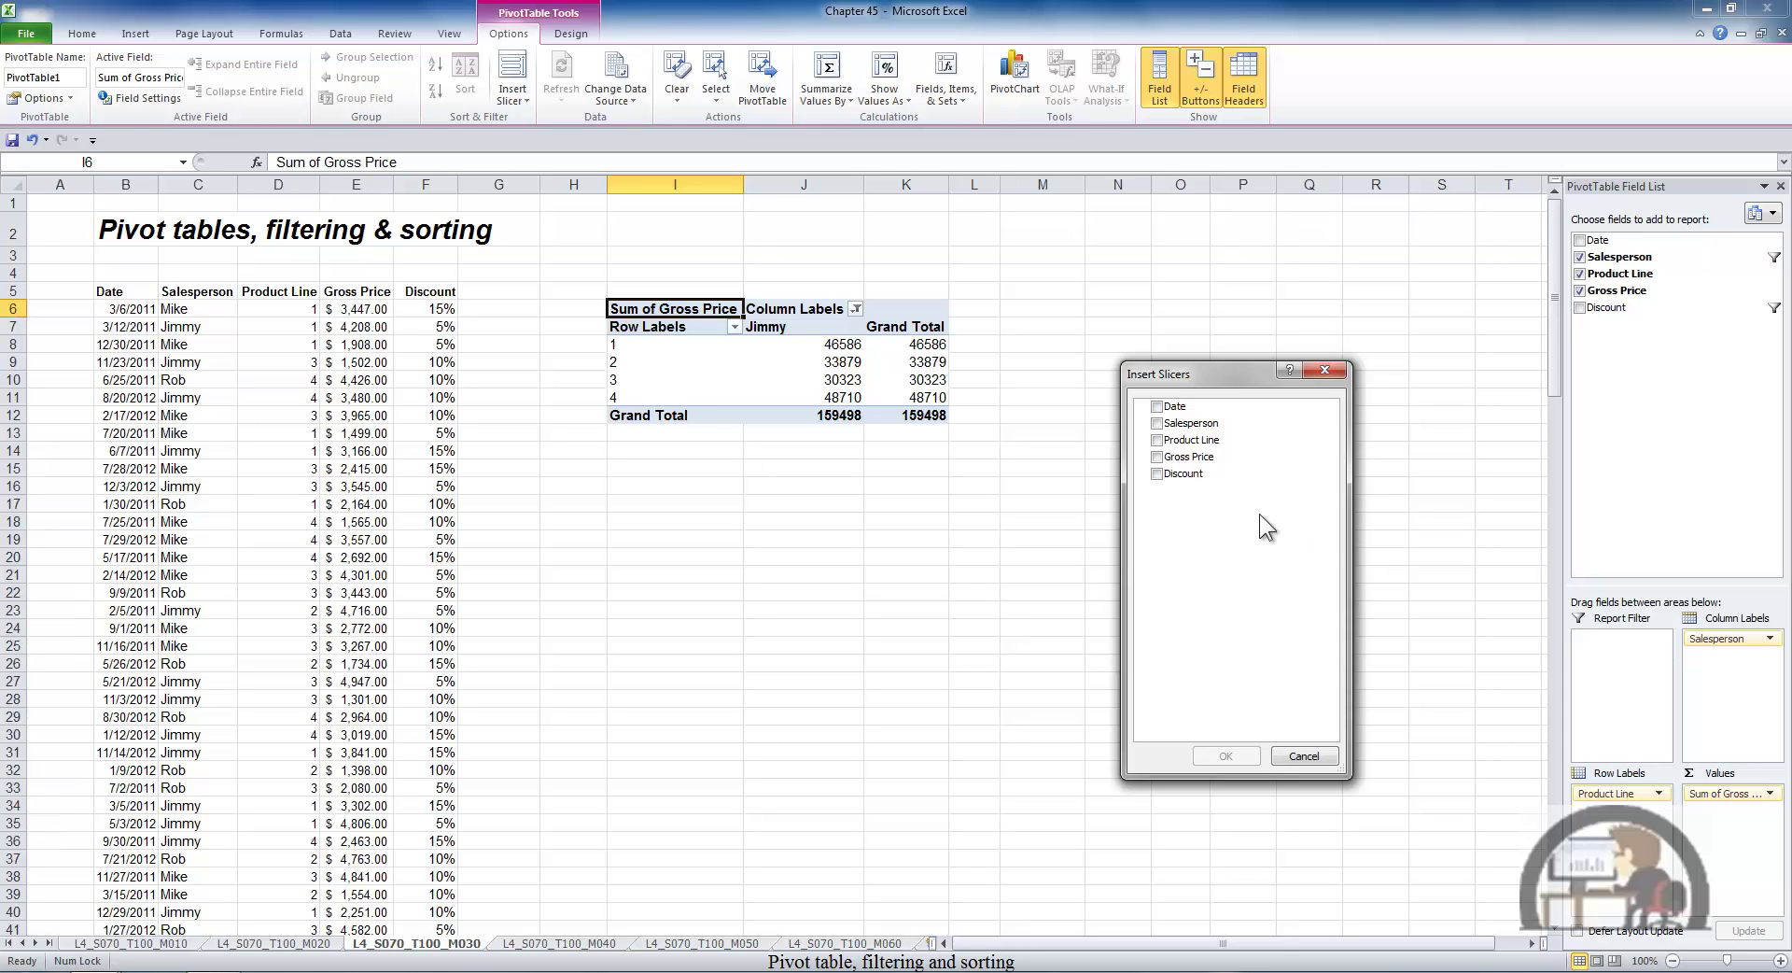
{"action": "left_click", "coordinate": [1156, 473]}
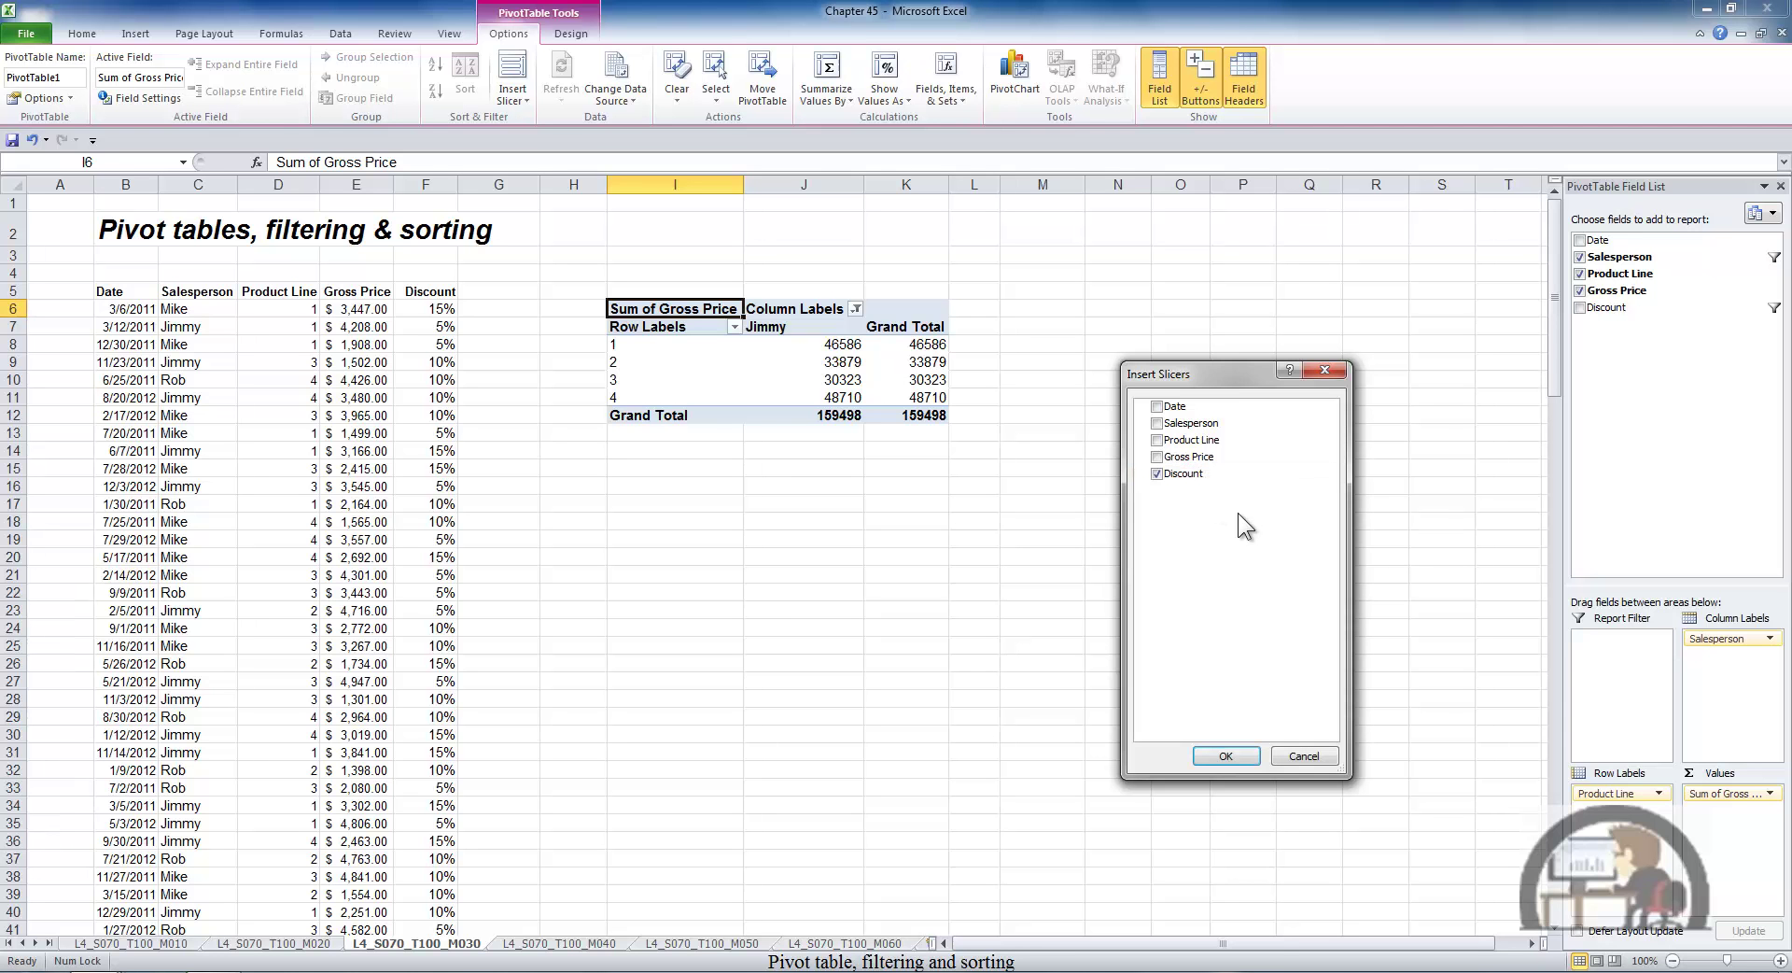
{"action": "left_click", "coordinate": [1226, 755]}
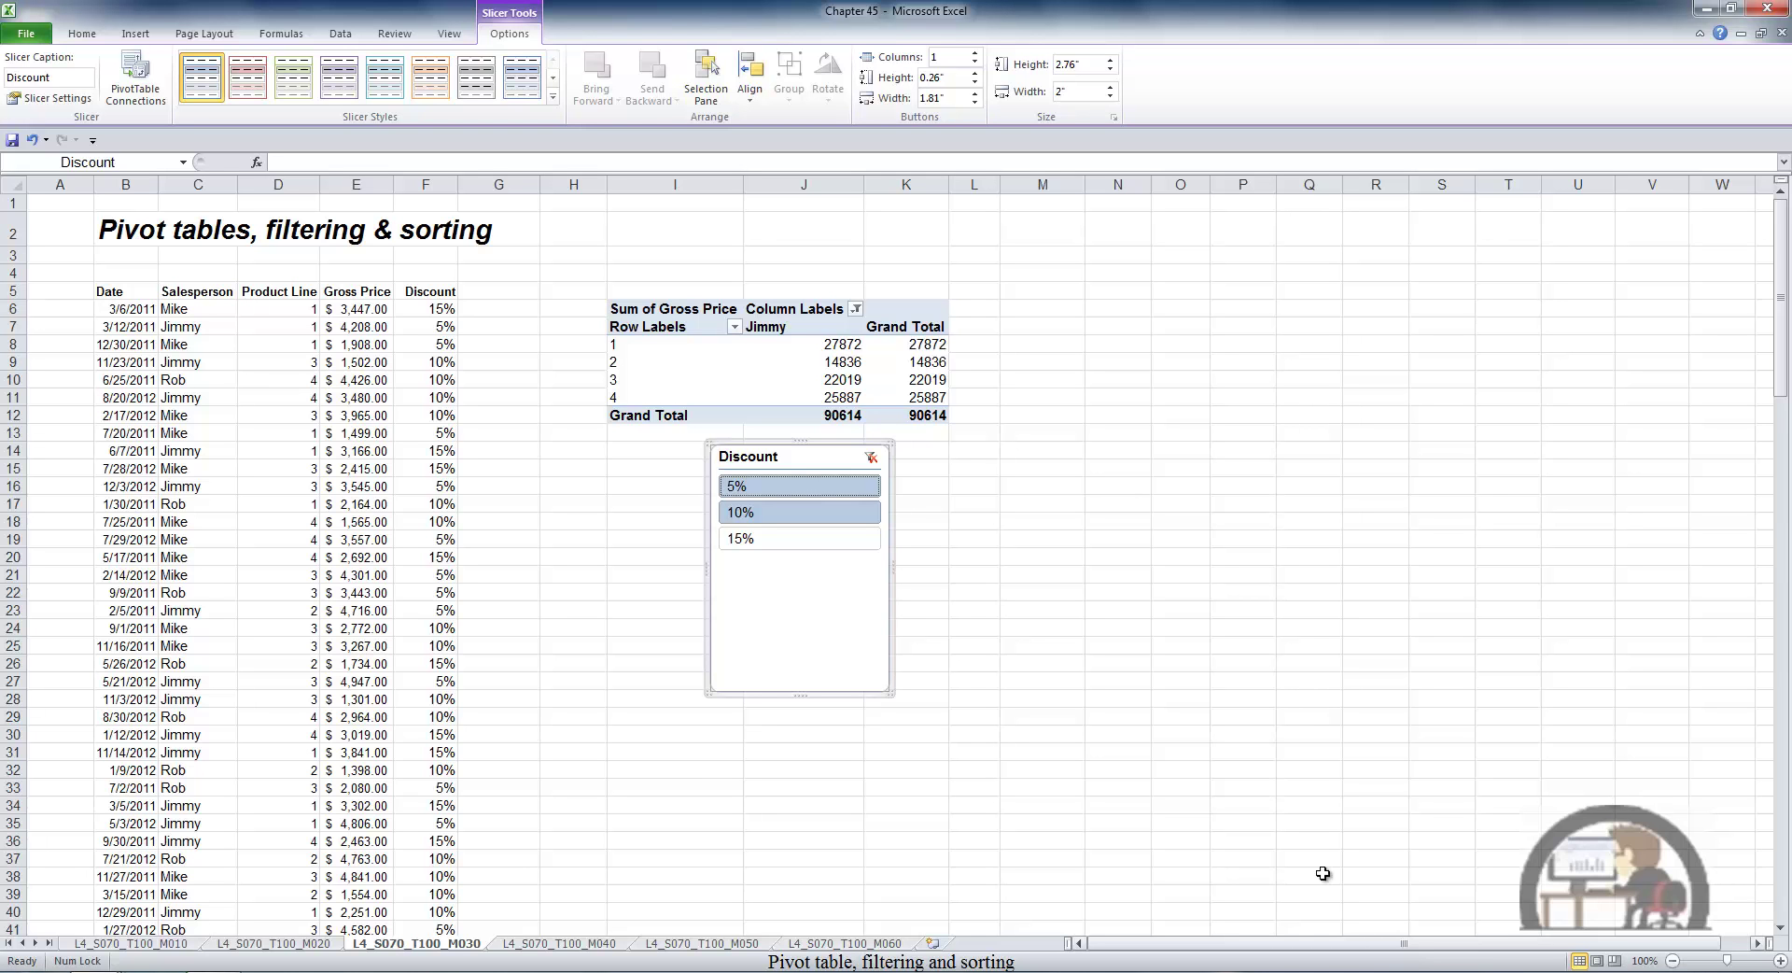
Filter the Discount slicer to 5%, add 15% to the selection, and clear the slicer filter.
{"action": "left_click", "coordinate": [876, 460]}
{"action": "left_click", "coordinate": [838, 489]}
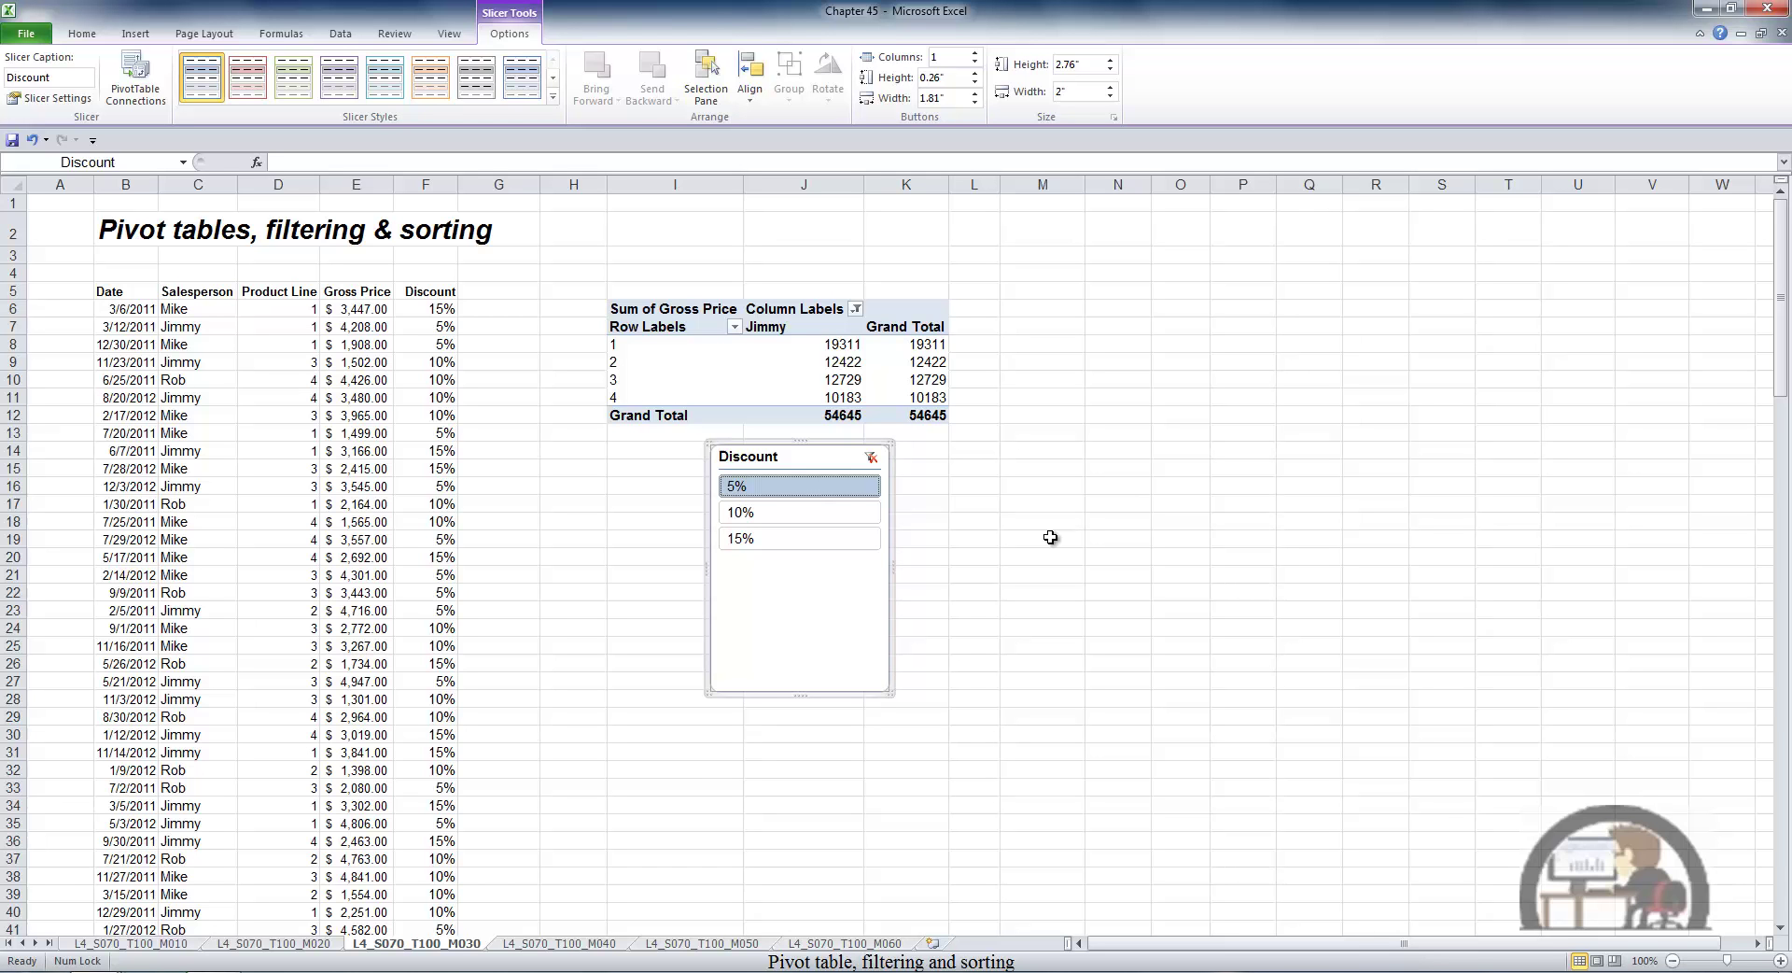
{"action": "left_click", "coordinate": [861, 538], "text": "ctrl"}
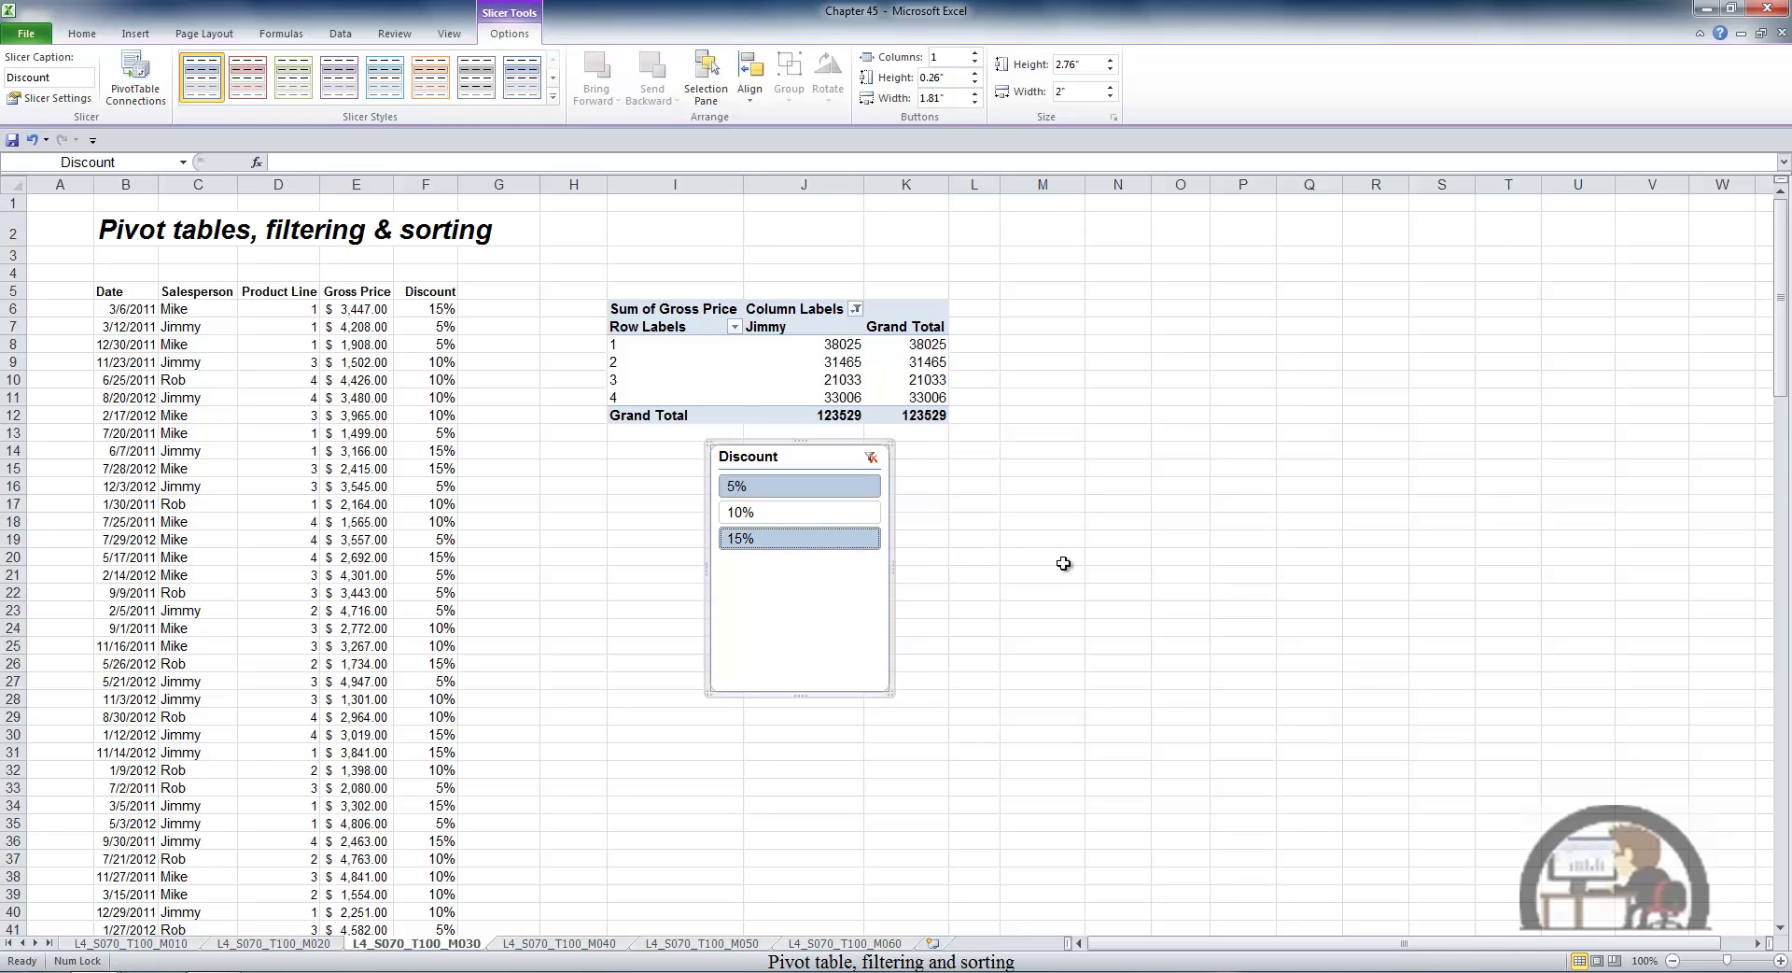
{"action": "left_click", "coordinate": [871, 457]}
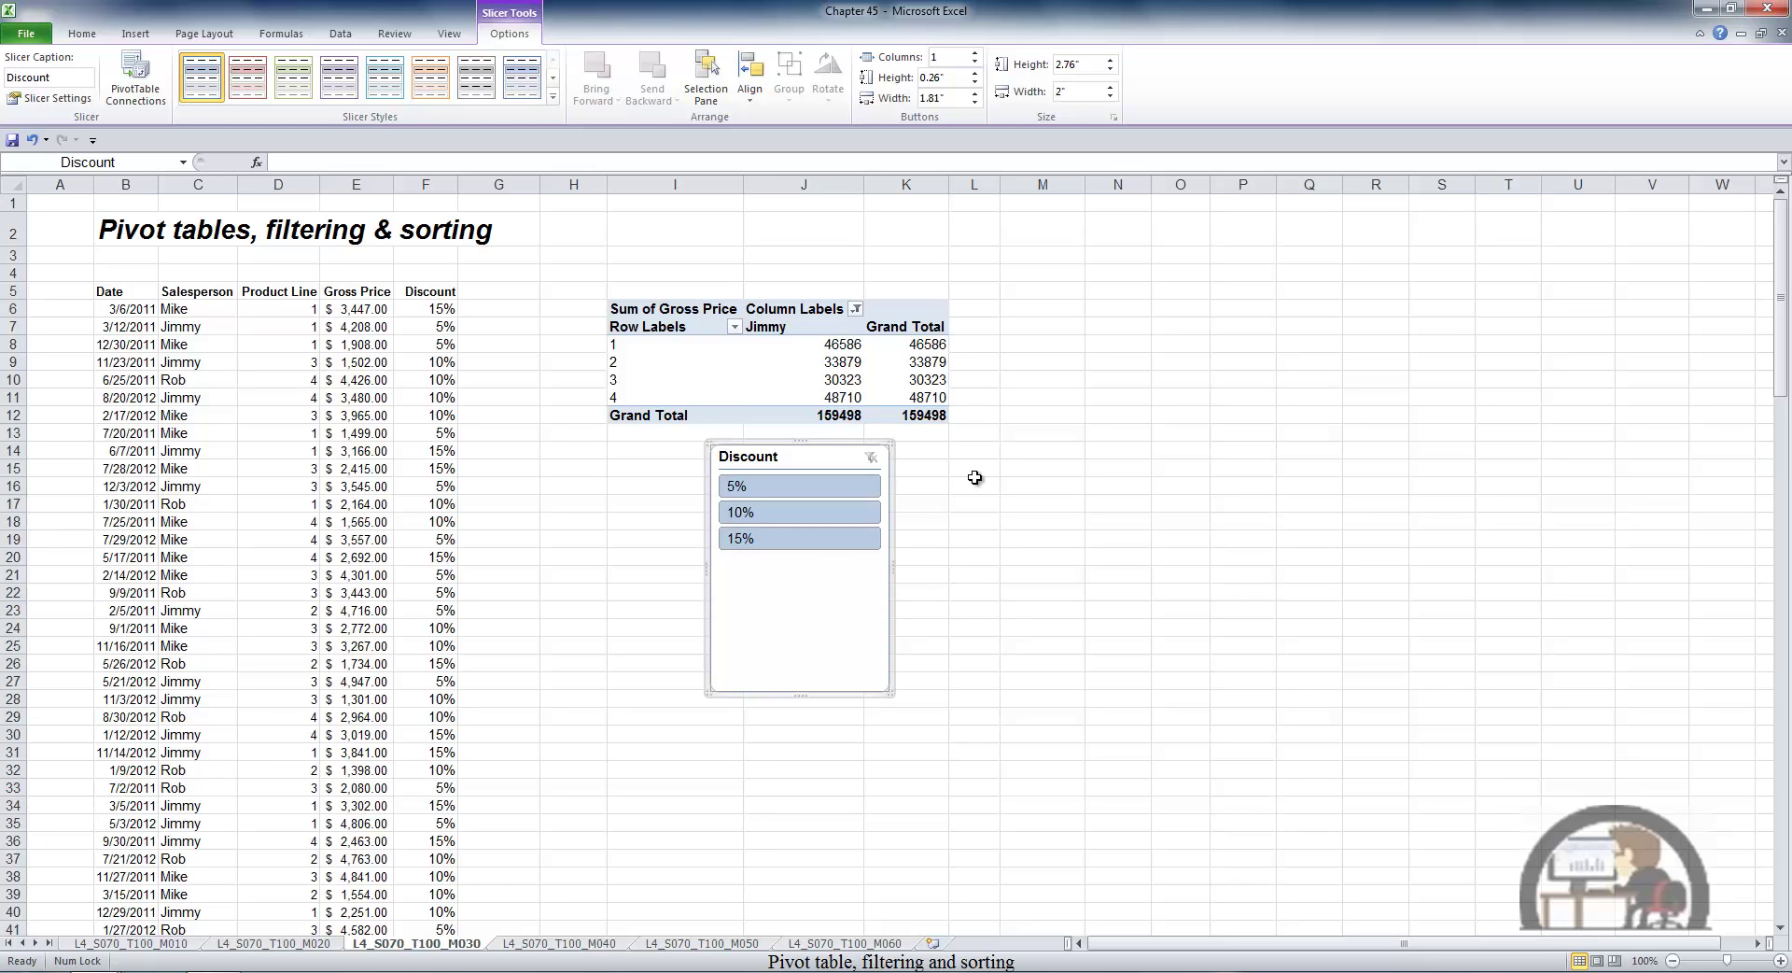
Select the range from 5% through 15% in the Discount slicer and delete the slicer.
{"action": "left_click", "coordinate": [834, 487]}
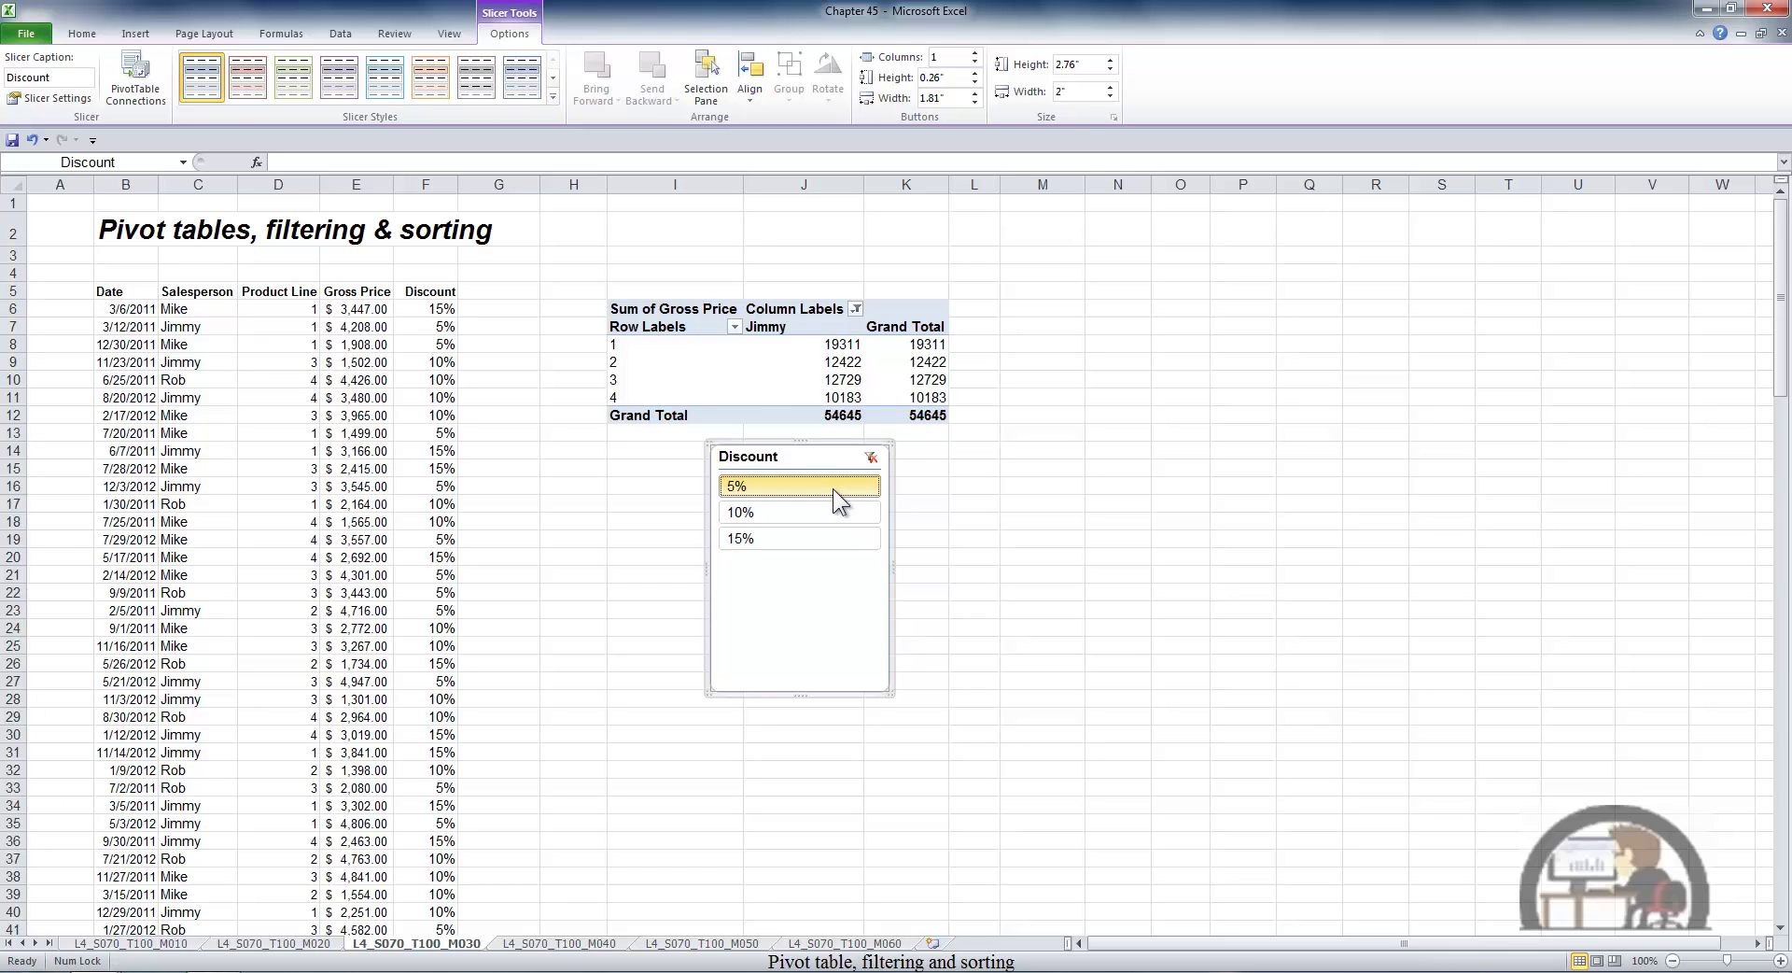
{"action": "left_click", "coordinate": [819, 539], "text": "shift"}
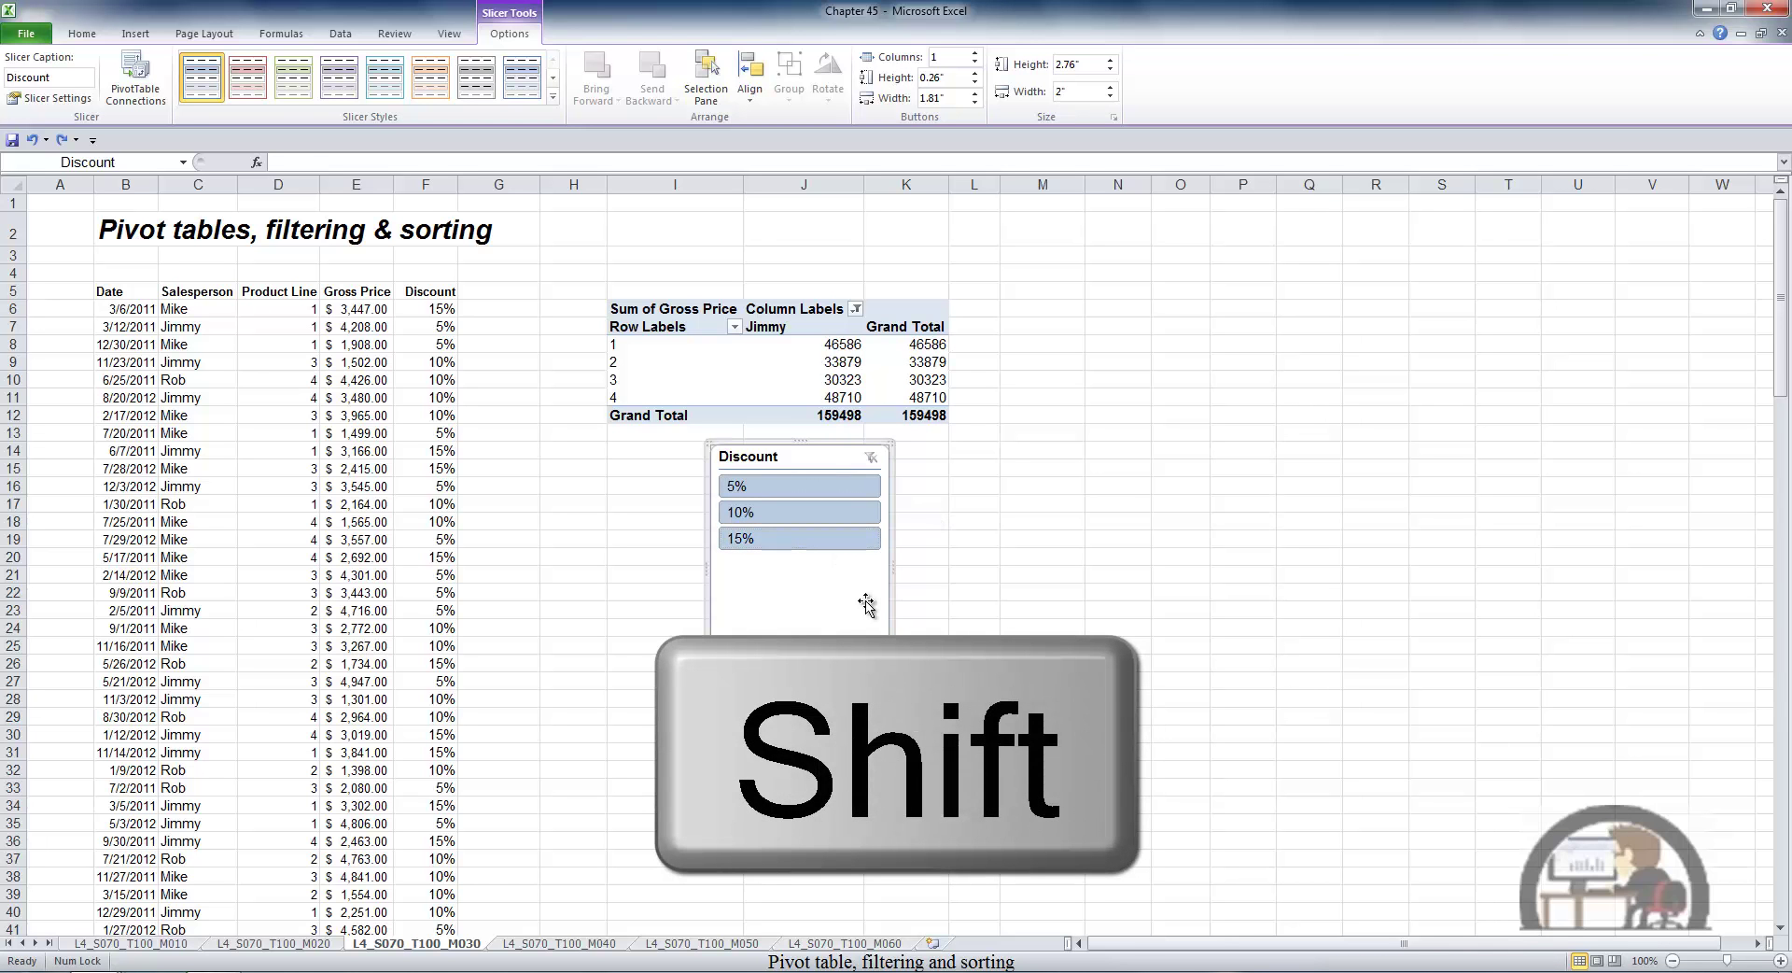
{"action": "key", "text": "Delete"}
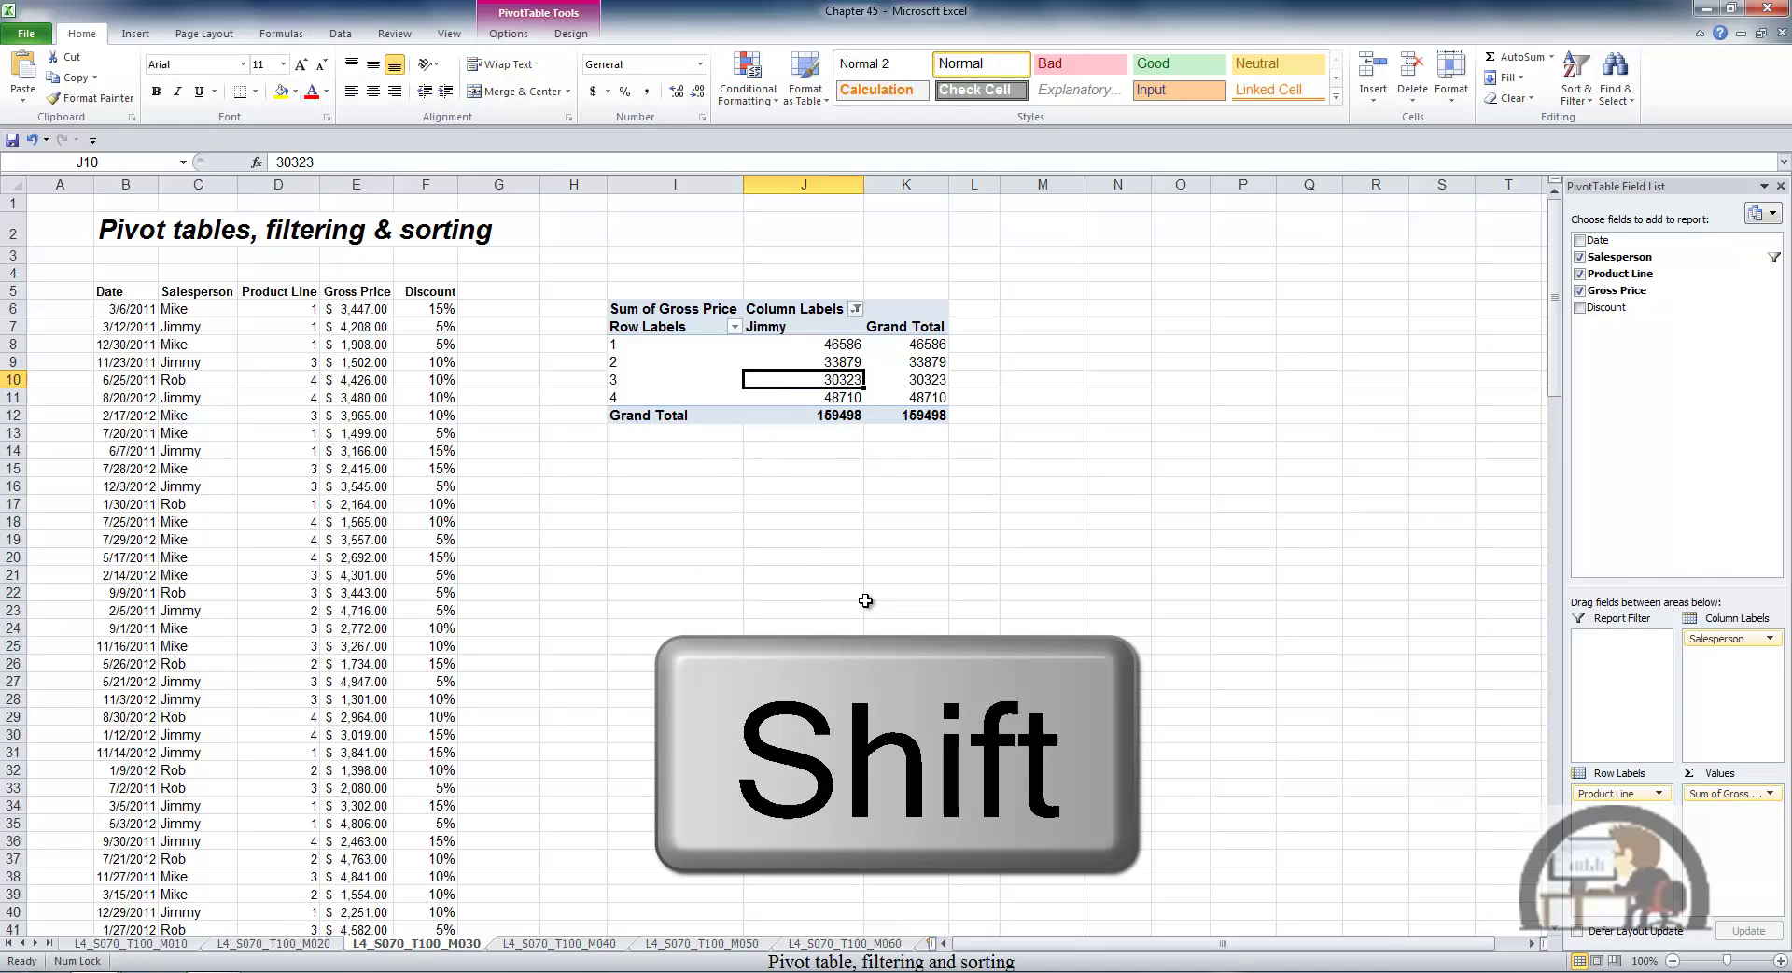
Insert slicers for the Gross Price and Discount fields of the PivotTable.
{"action": "left_click", "coordinate": [508, 33]}
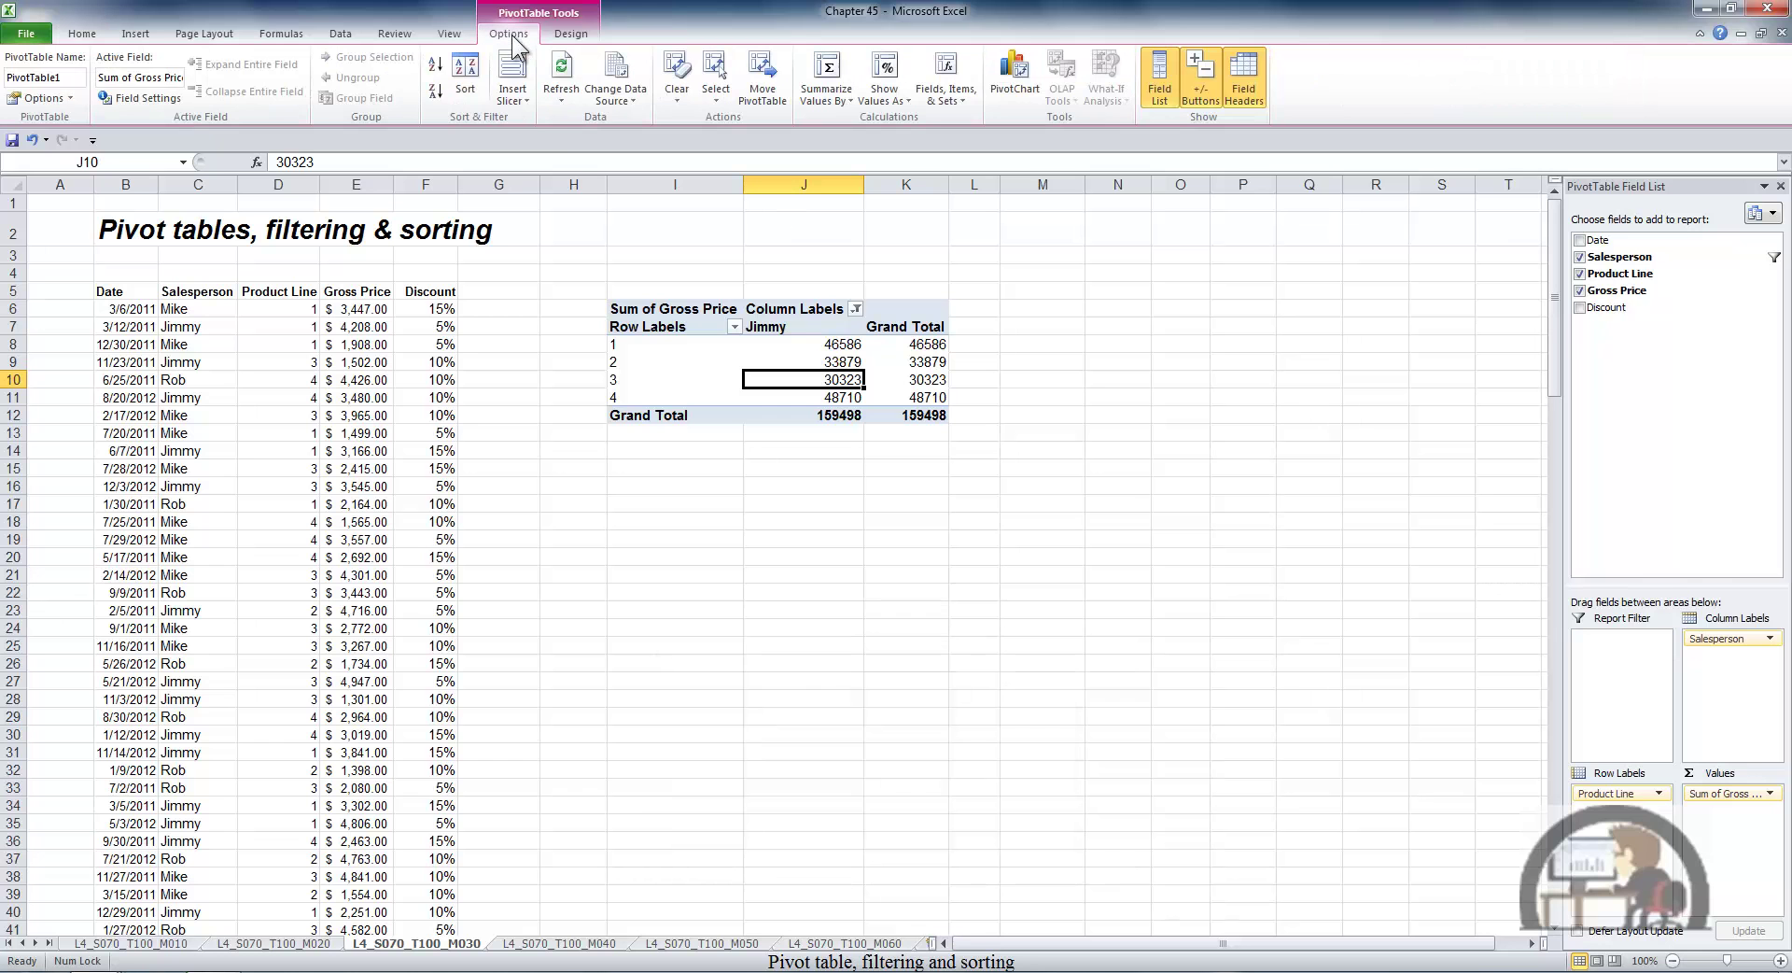
{"action": "left_click", "coordinate": [513, 84]}
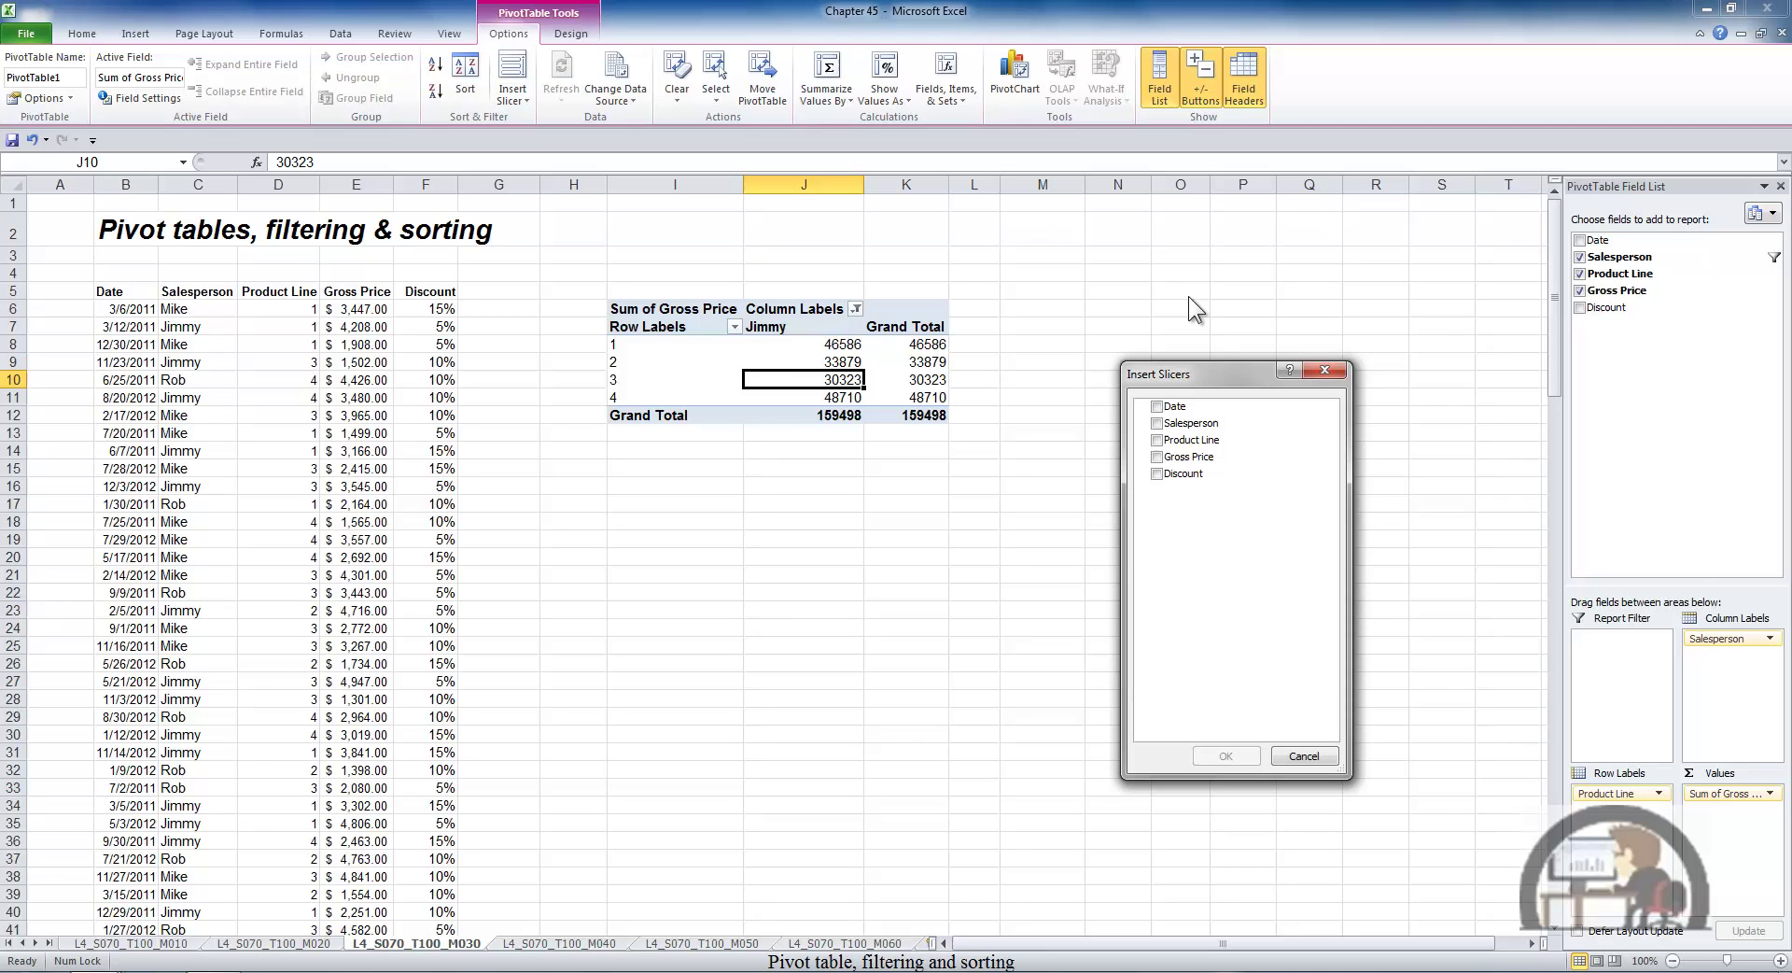
{"action": "left_click", "coordinate": [1158, 474]}
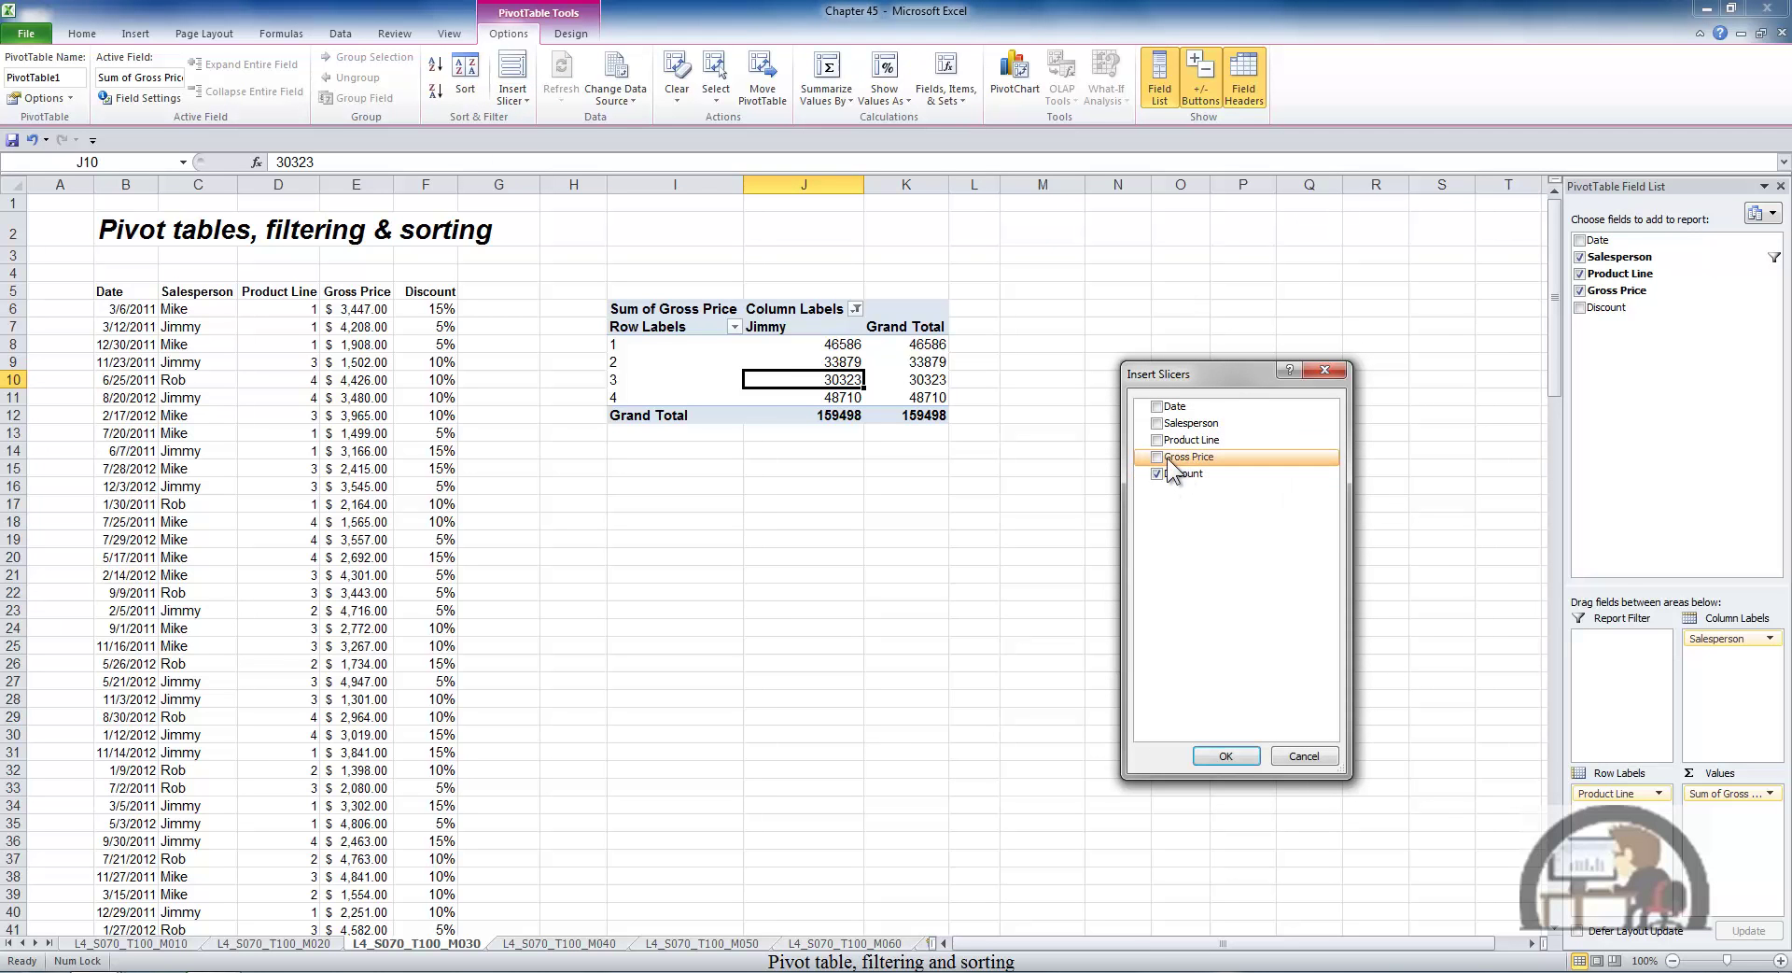
{"action": "left_click", "coordinate": [1157, 460]}
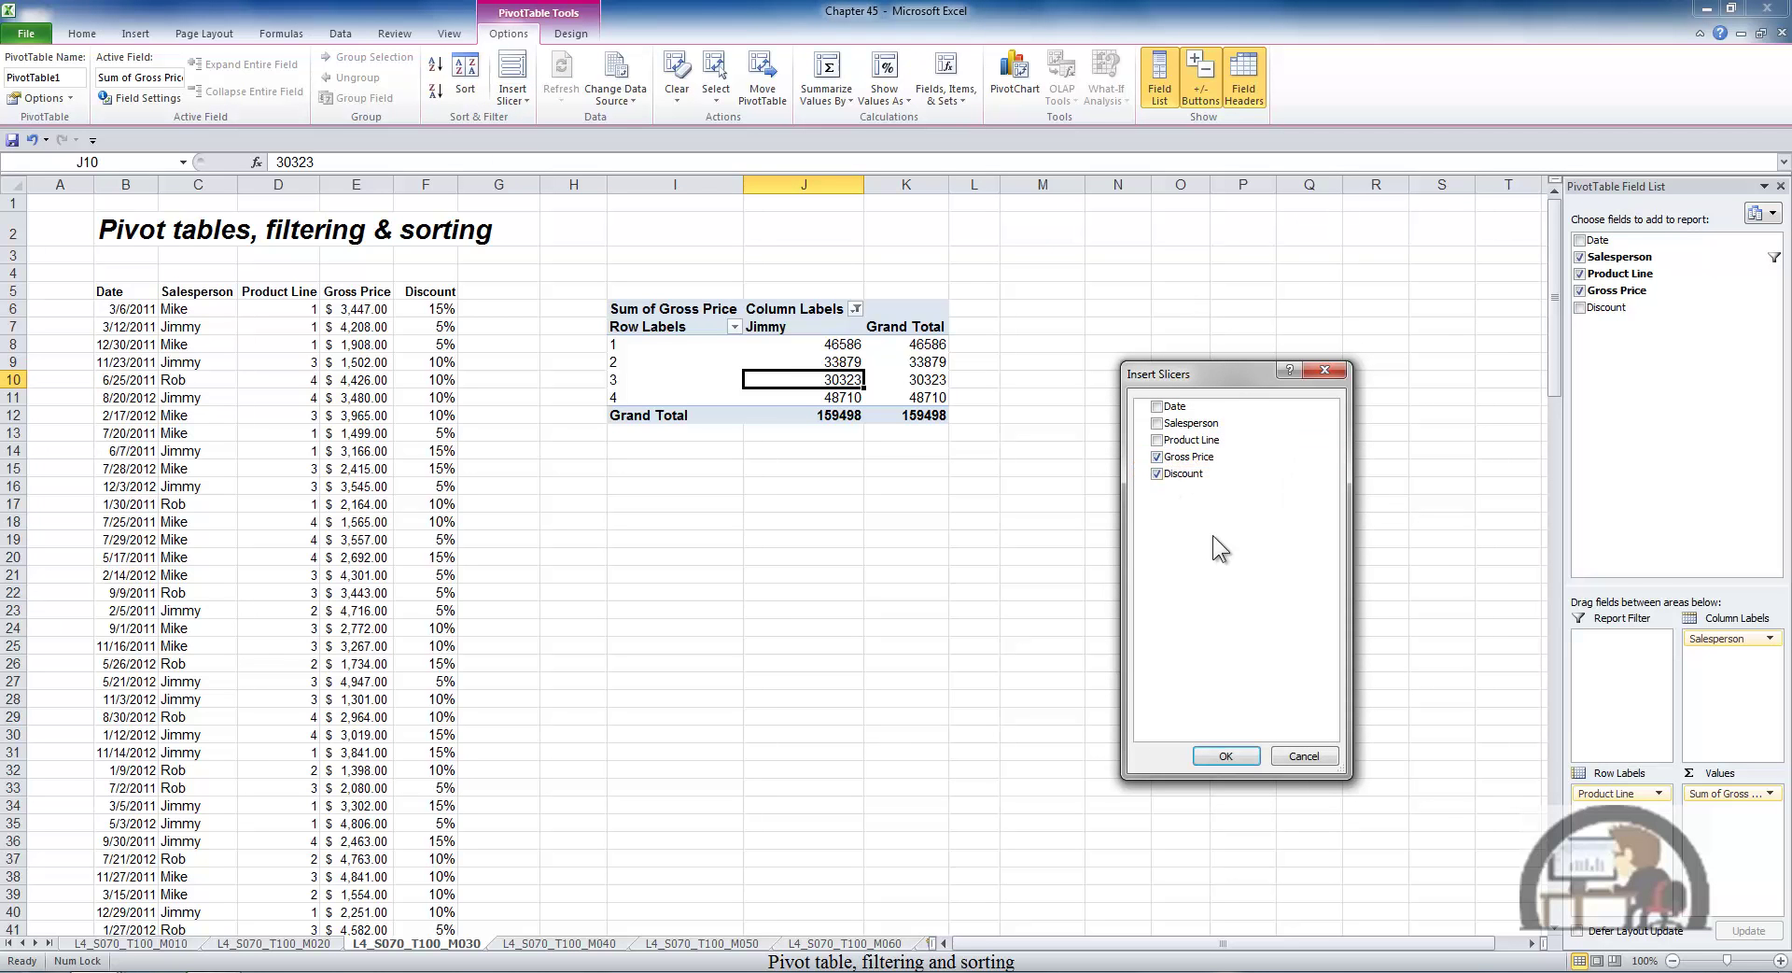
{"action": "left_click", "coordinate": [1229, 756]}
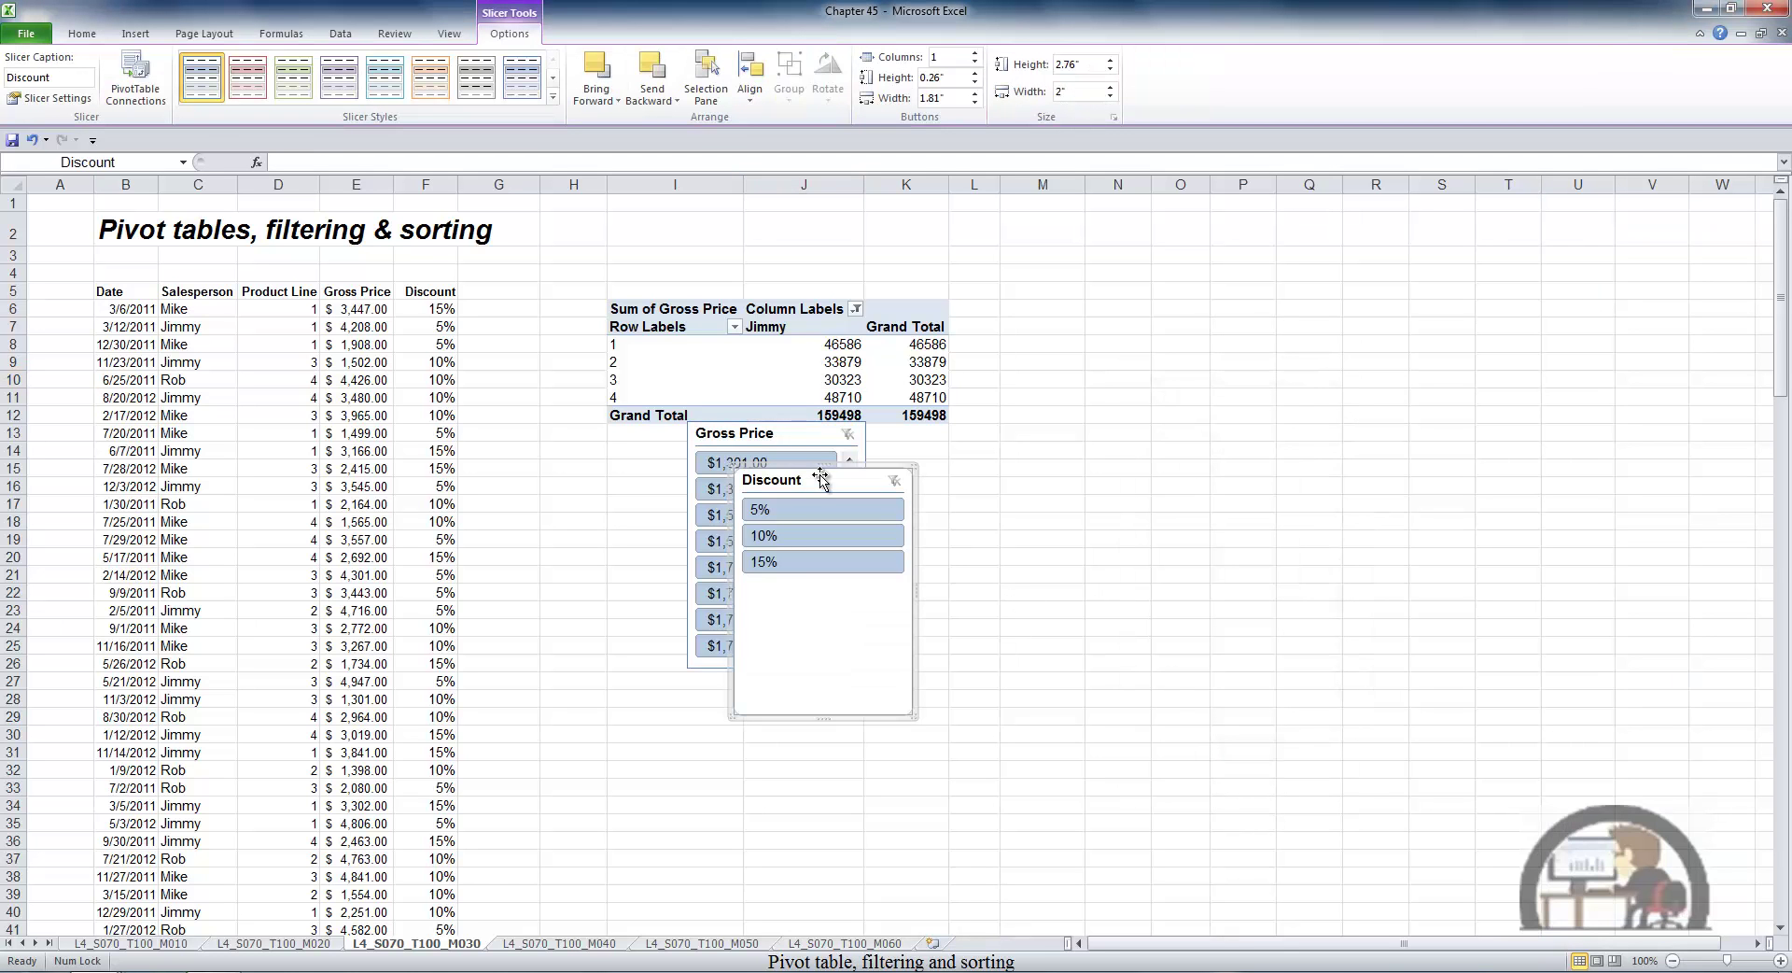
Place the Discount and Gross Price slicers side by side to the right of the PivotTable and lengthen the Gross Price slicer to about 8.55 inches.
{"action": "left_click_drag", "start_coordinate": [812, 468], "coordinate": [1081, 304]}
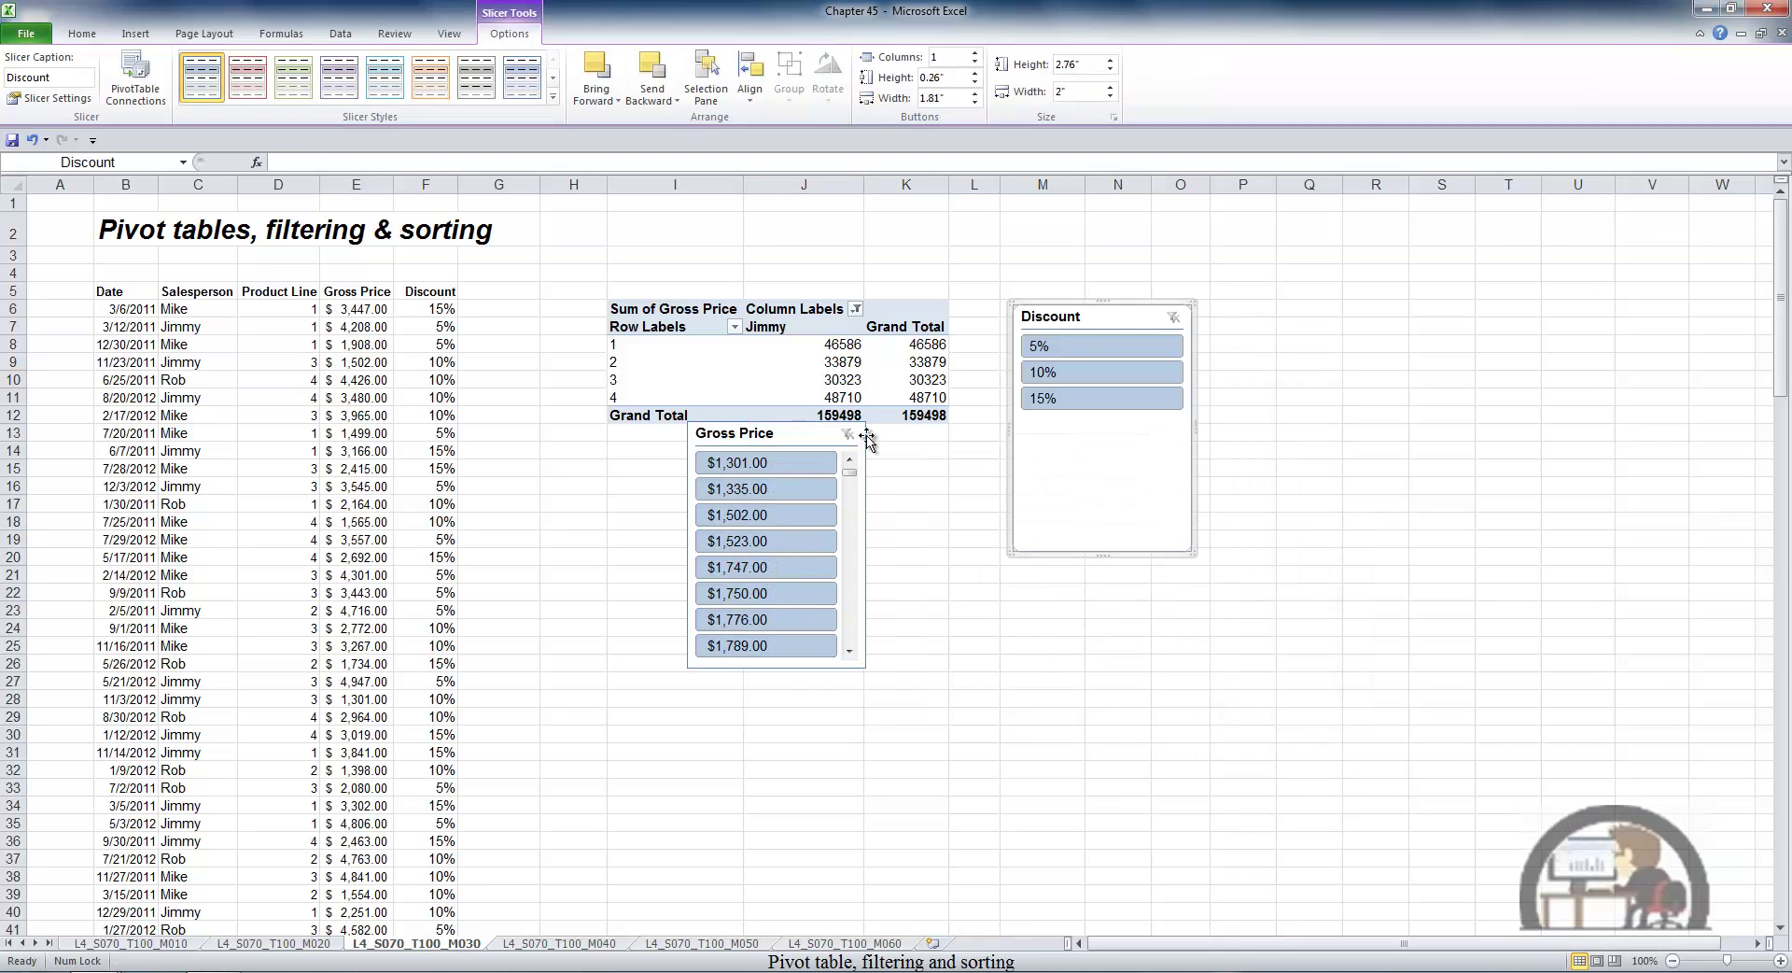
{"action": "left_click", "coordinate": [808, 445]}
{"action": "left_click_drag", "start_coordinate": [923, 451], "coordinate": [1399, 233]}
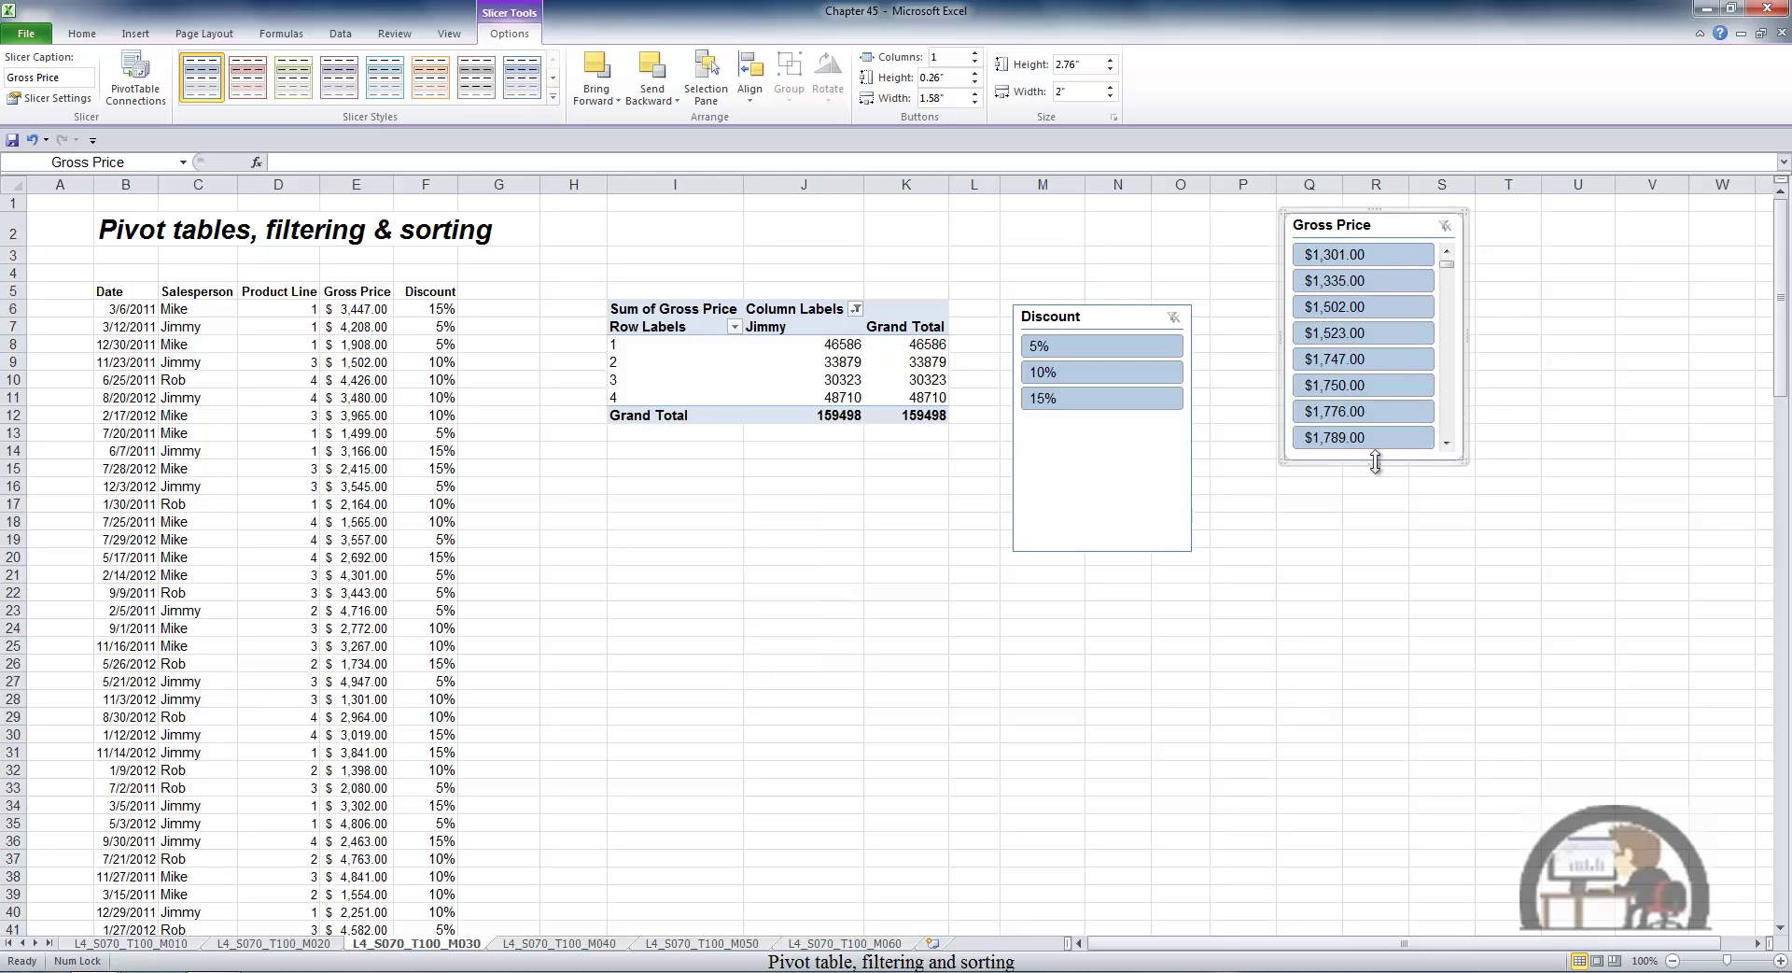
{"action": "left_click_drag", "start_coordinate": [1374, 462], "coordinate": [1335, 926]}
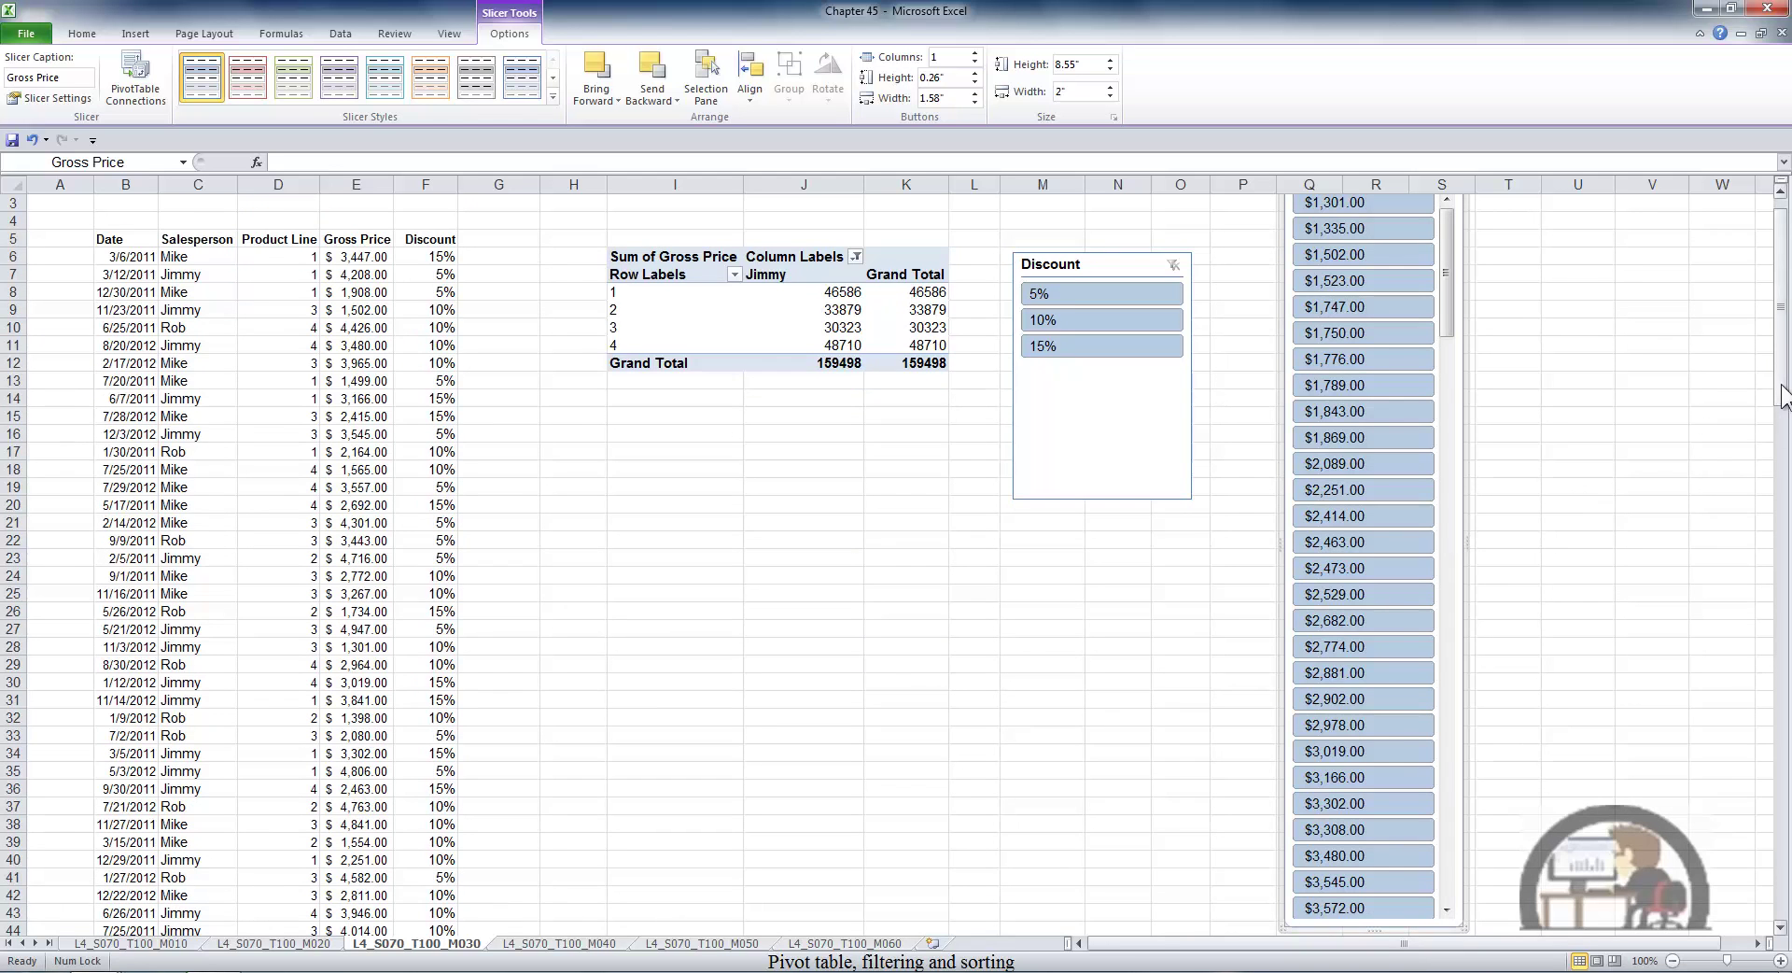
{"action": "left_click_drag", "start_coordinate": [1782, 397], "coordinate": [1768, 338]}
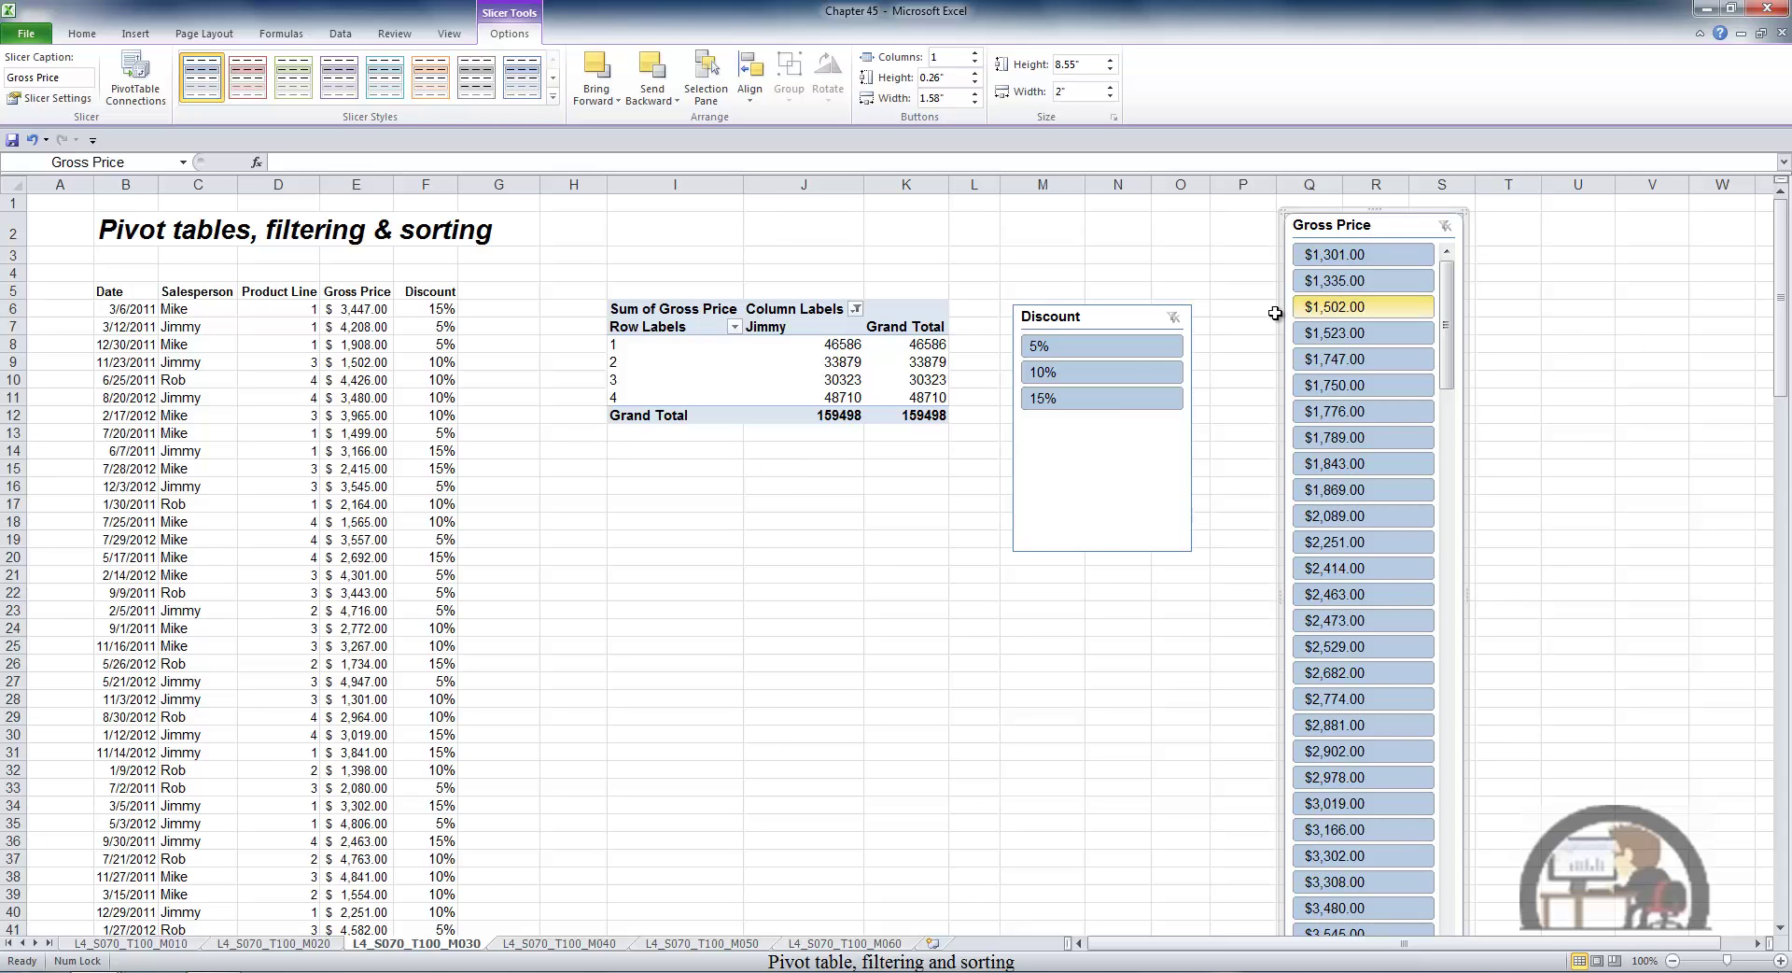
Filter the Discount slicer to 5%, try $1,089.00 in the Gross Price slicer, and select $4,208.00 instead.
{"action": "left_click", "coordinate": [1122, 349]}
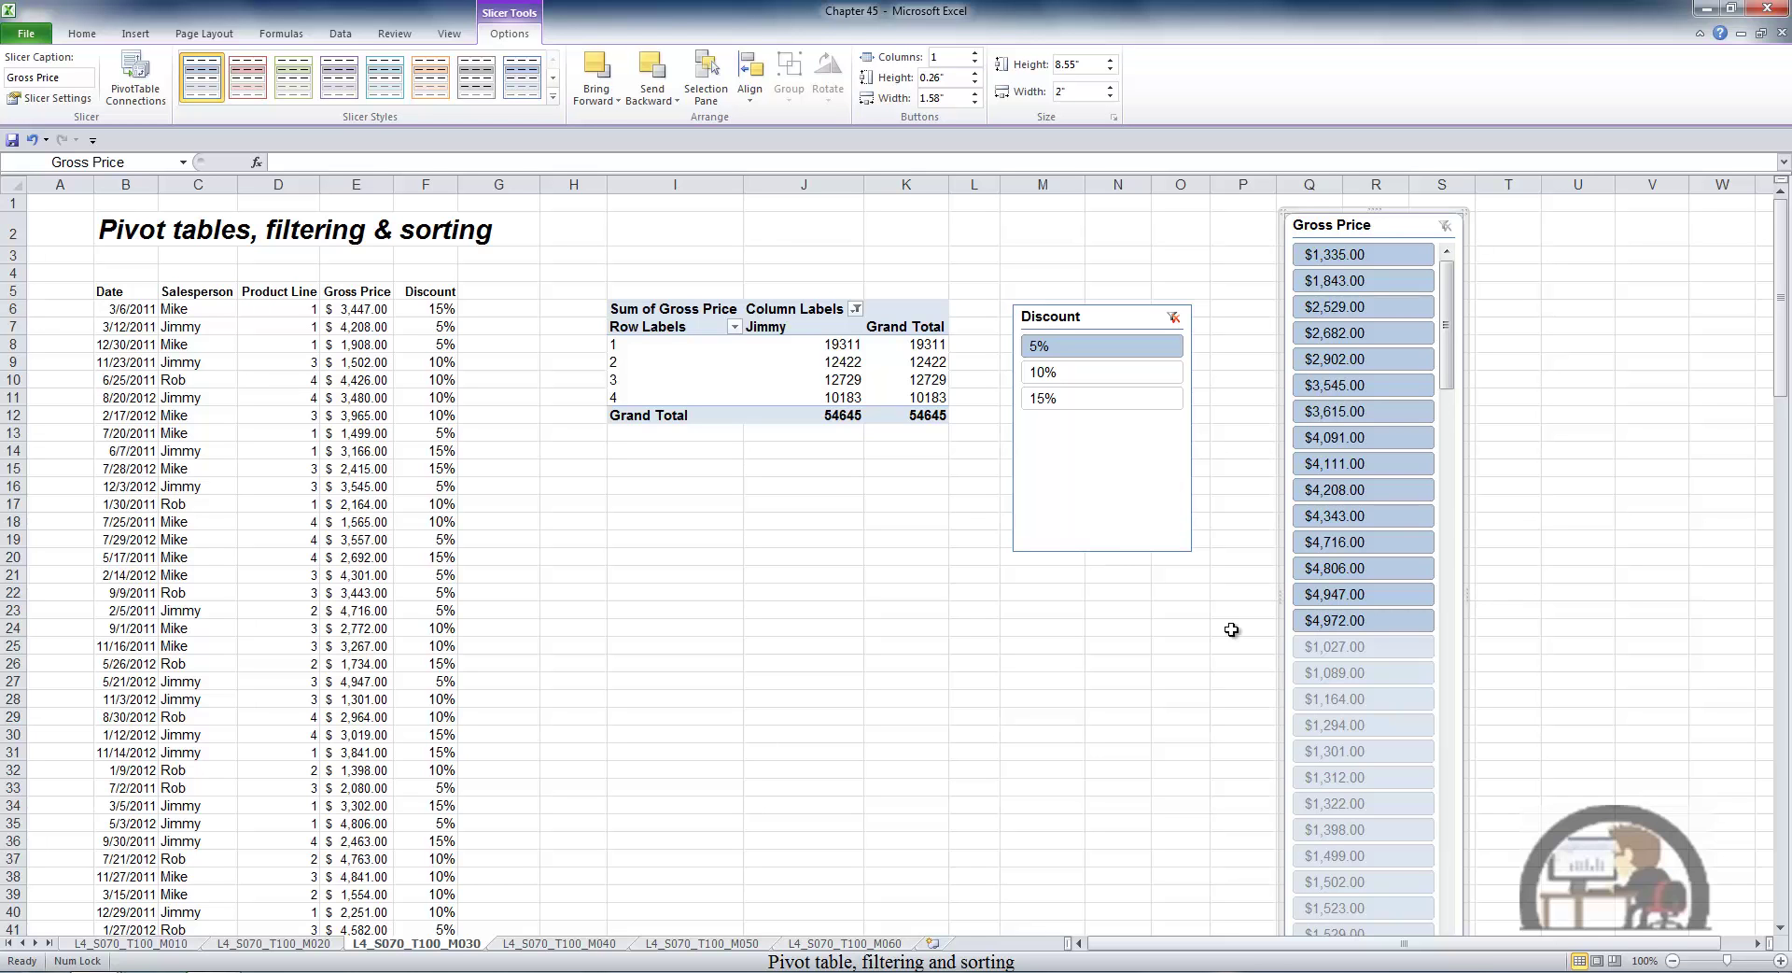
{"action": "left_click", "coordinate": [1362, 672]}
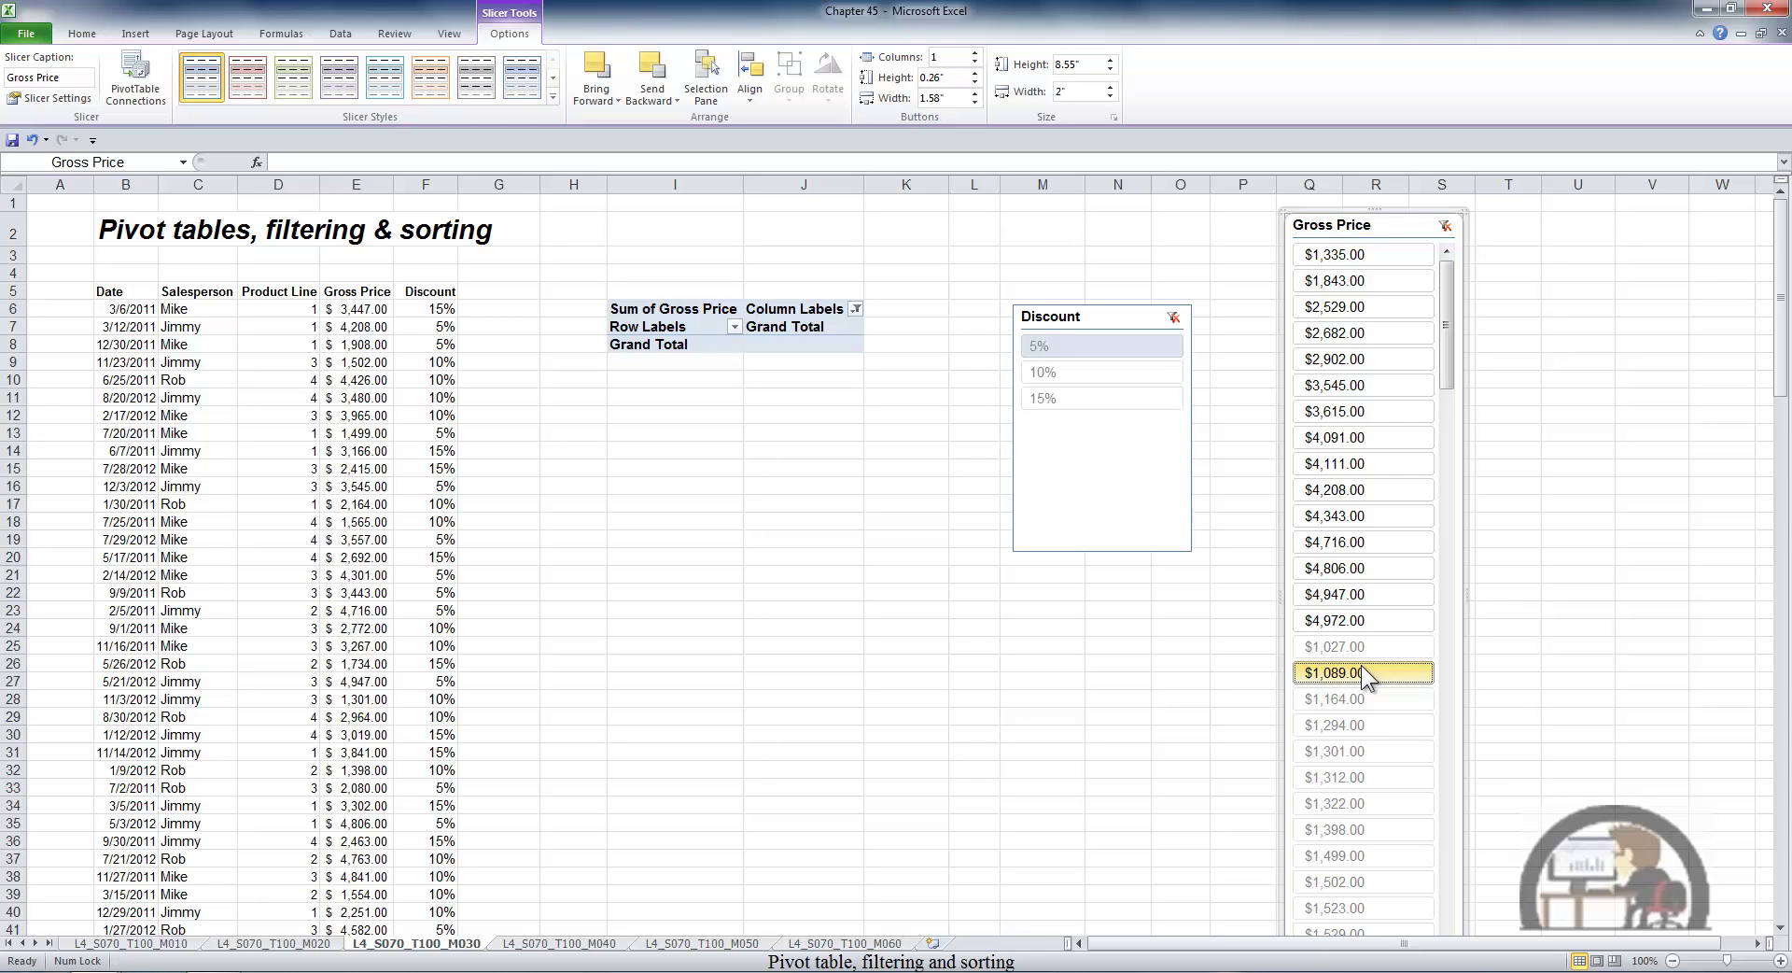
{"action": "left_click", "coordinate": [1383, 487]}
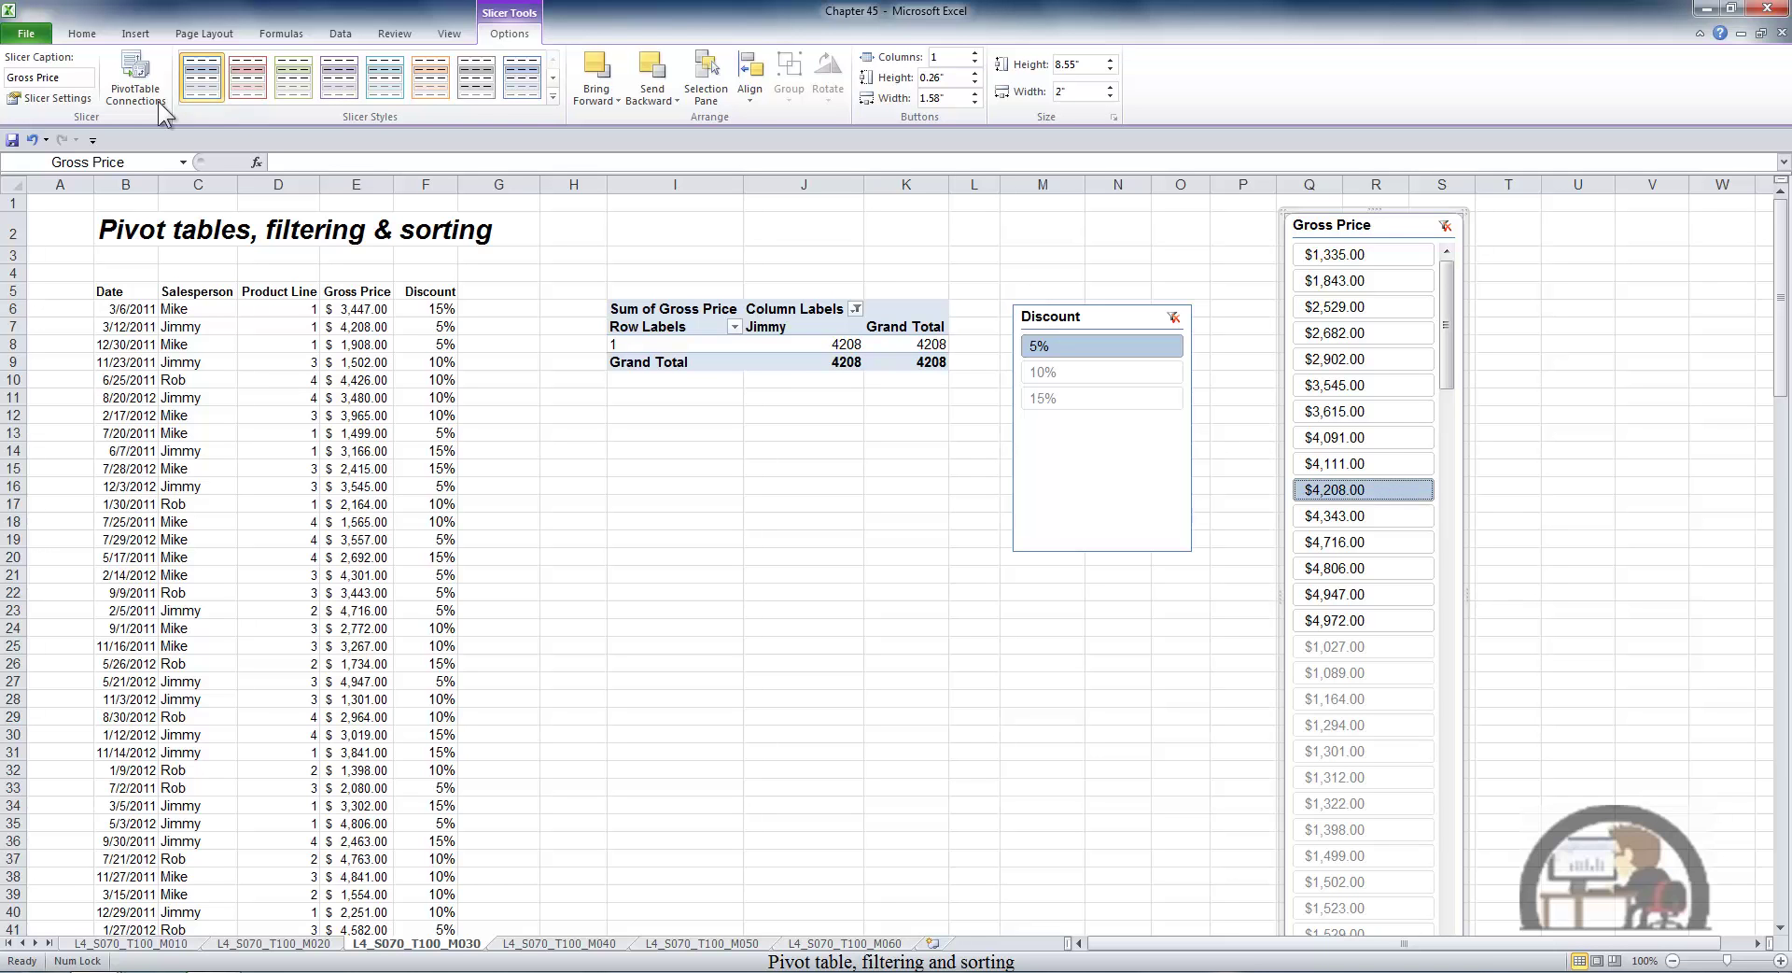
Review the Gross Price slicer's settings and PivotTable connections without changing them.
{"action": "left_click", "coordinate": [56, 98]}
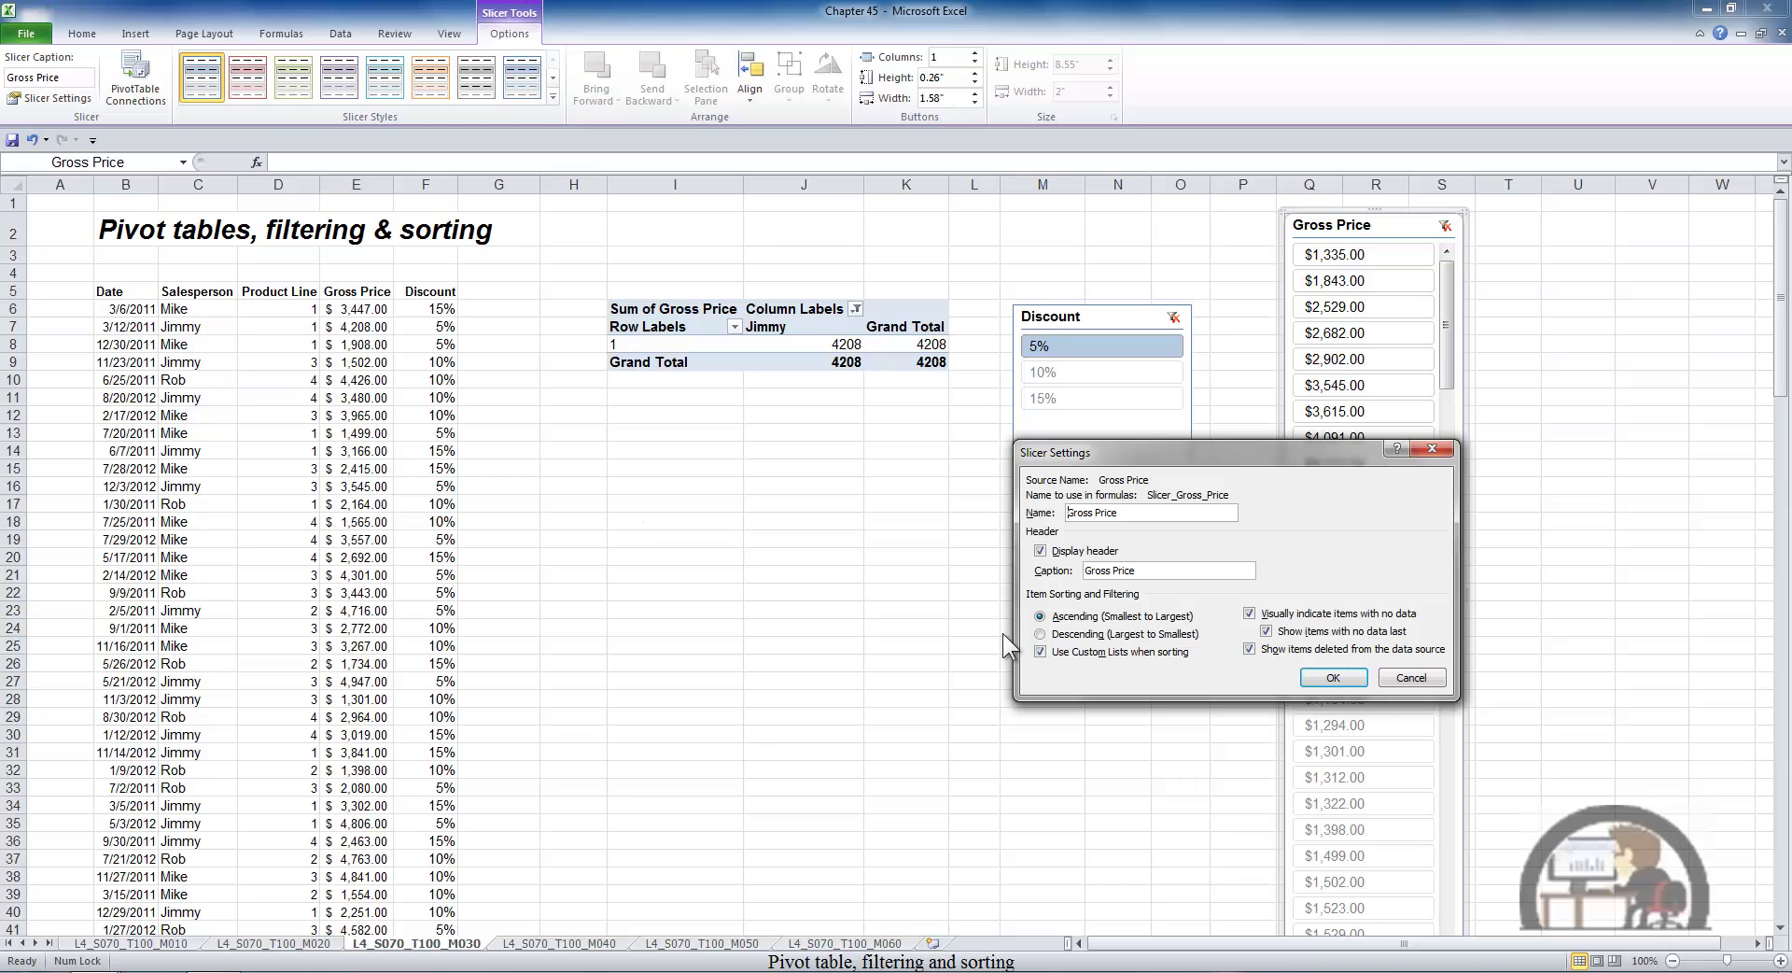
{"action": "left_click", "coordinate": [1409, 676]}
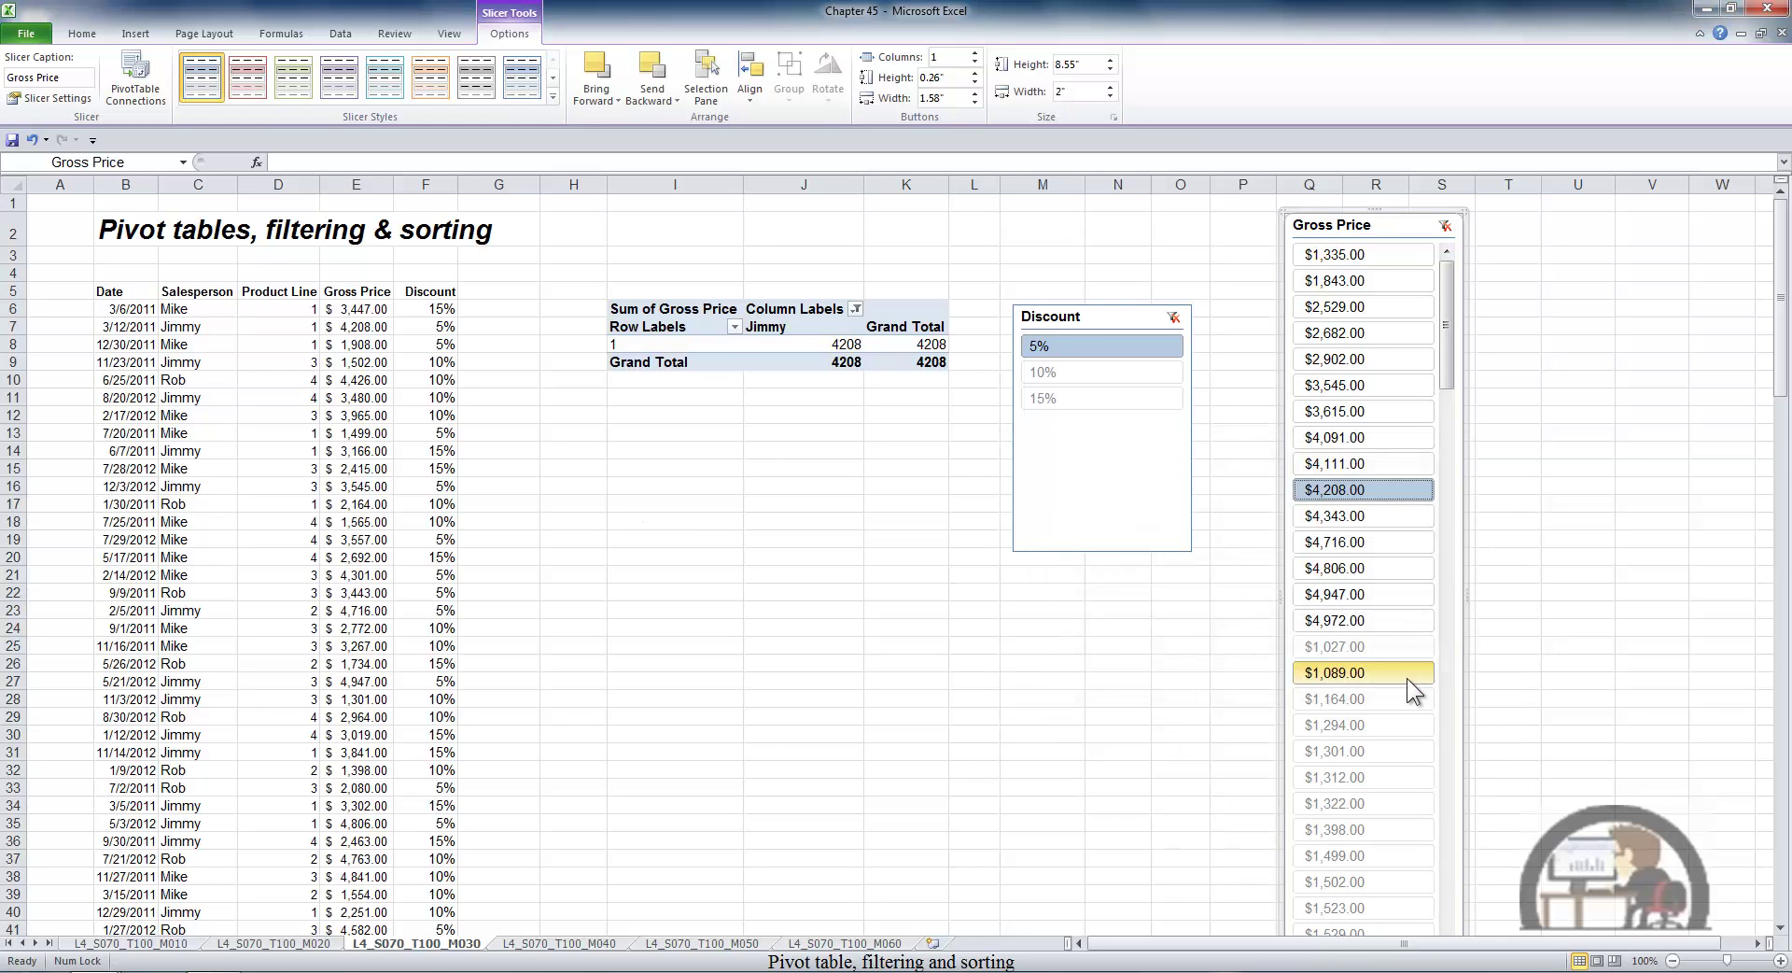
{"action": "left_click", "coordinate": [136, 84]}
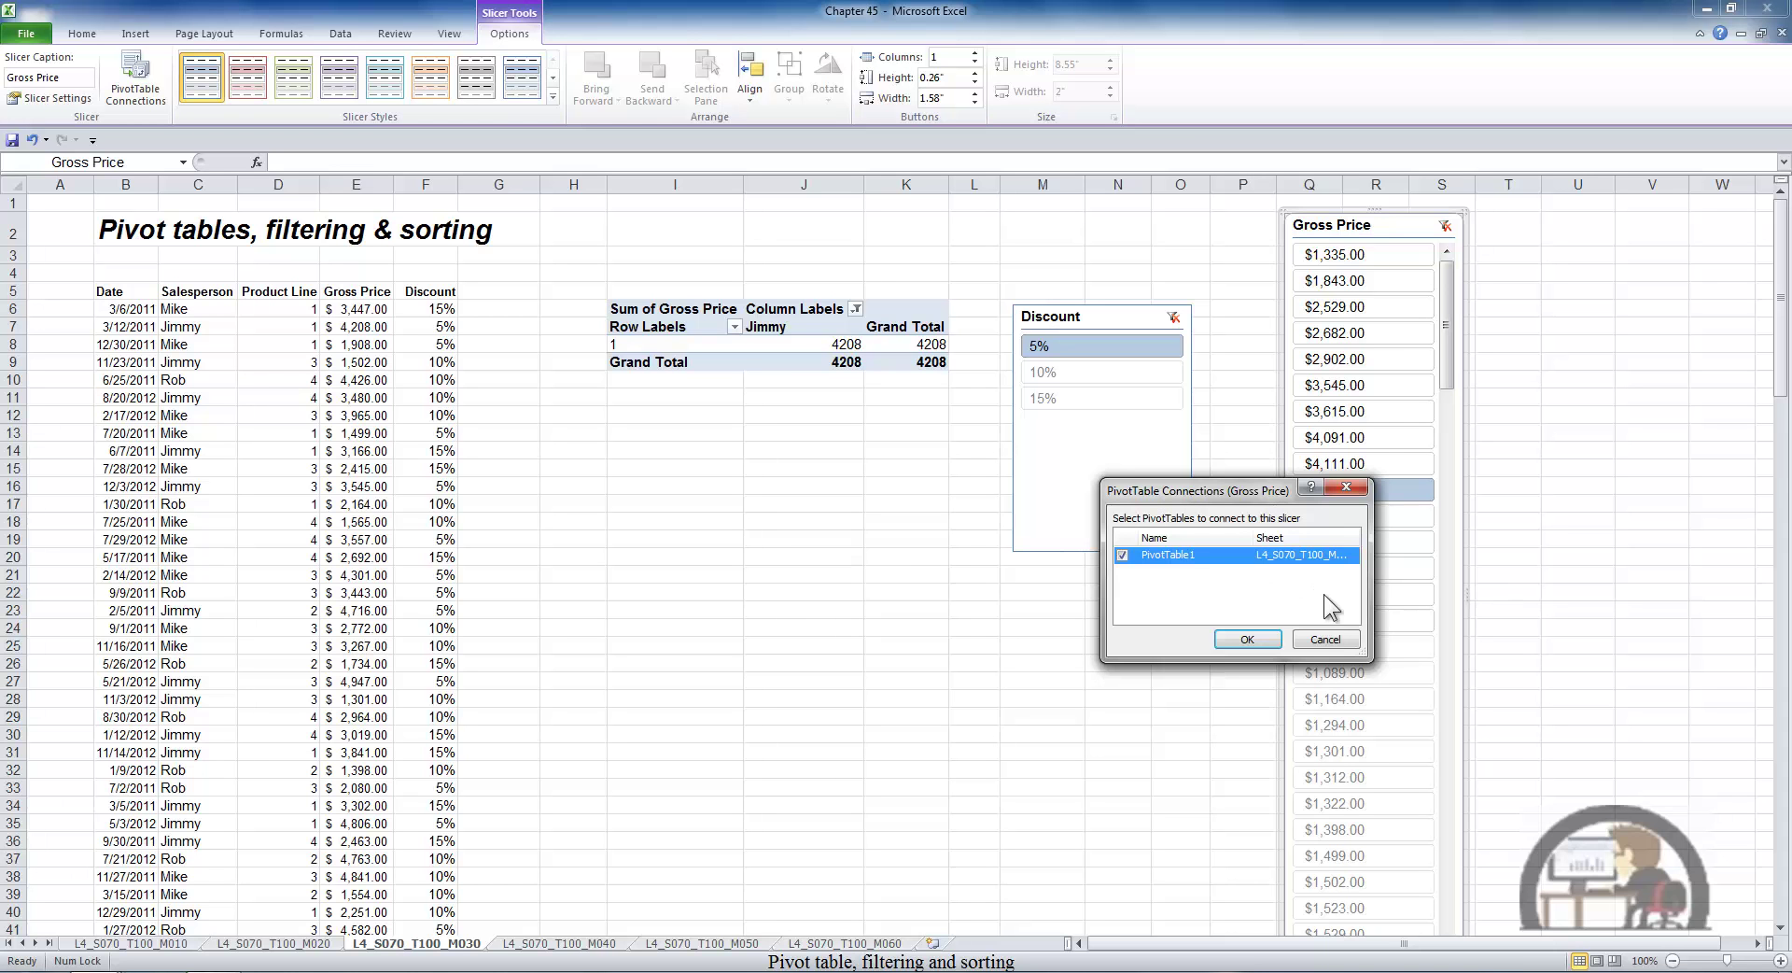
{"action": "left_click", "coordinate": [1321, 642]}
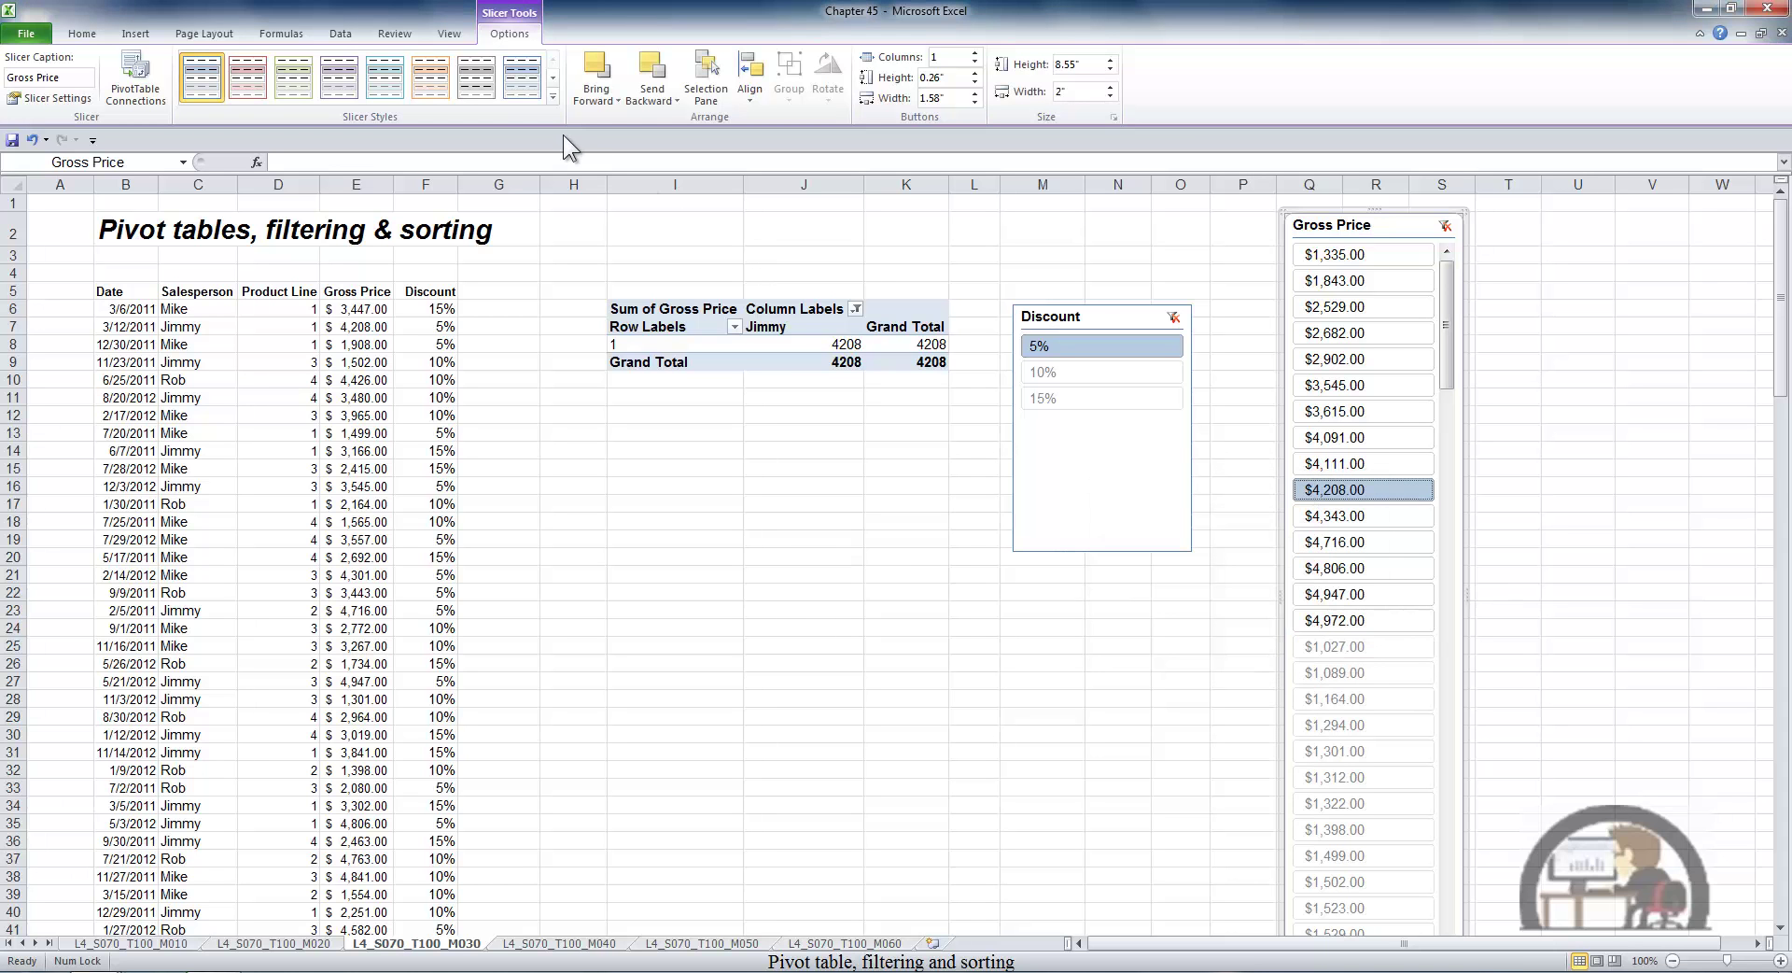
Examine the available slicer styles and the options for a new slicer style without creating one.
{"action": "left_click", "coordinate": [551, 95]}
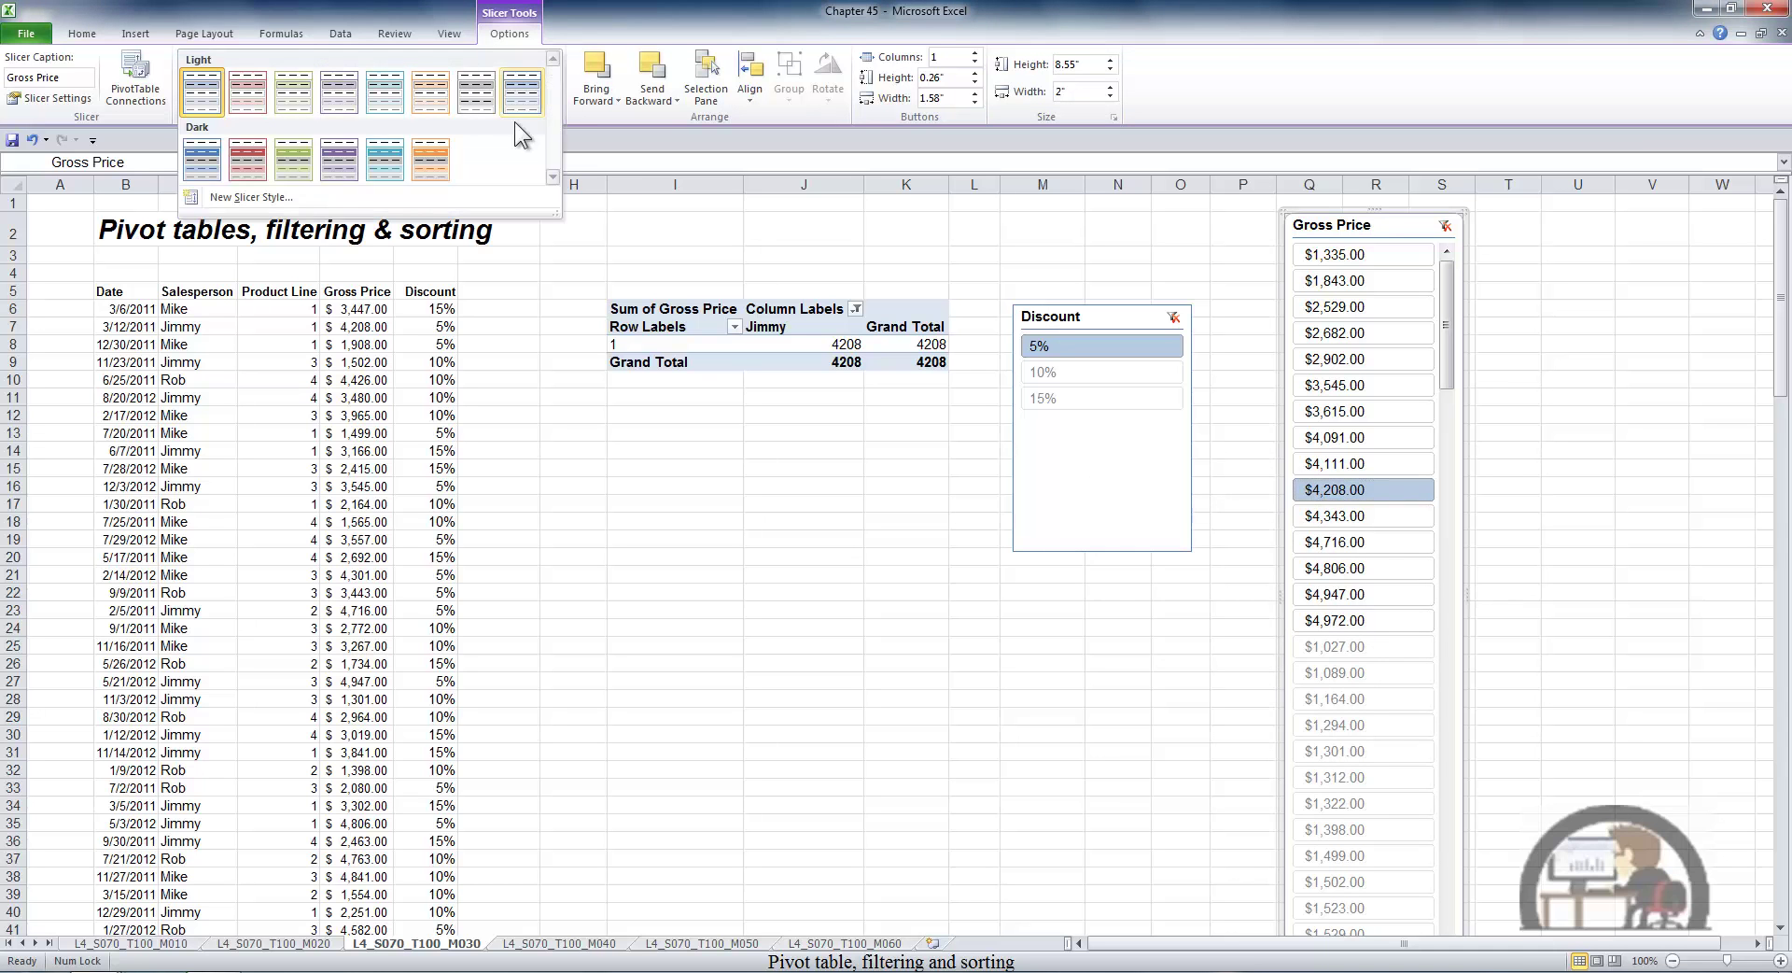
{"action": "left_click", "coordinate": [254, 196]}
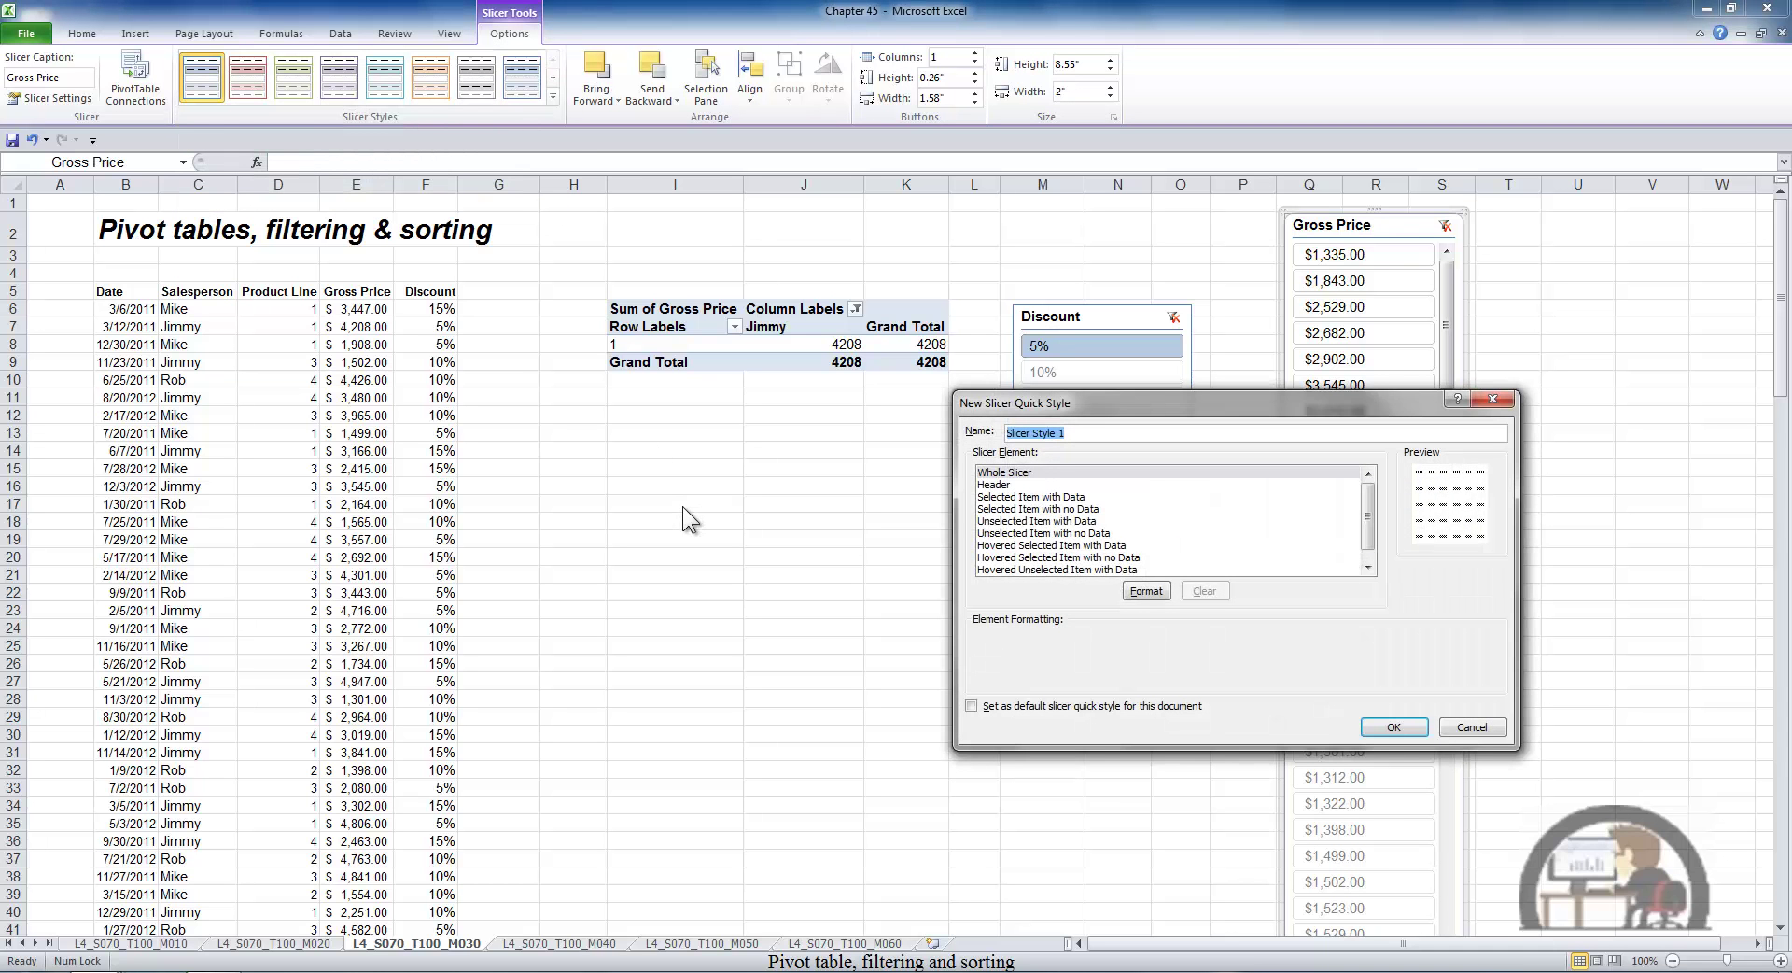
{"action": "left_click", "coordinate": [1472, 727]}
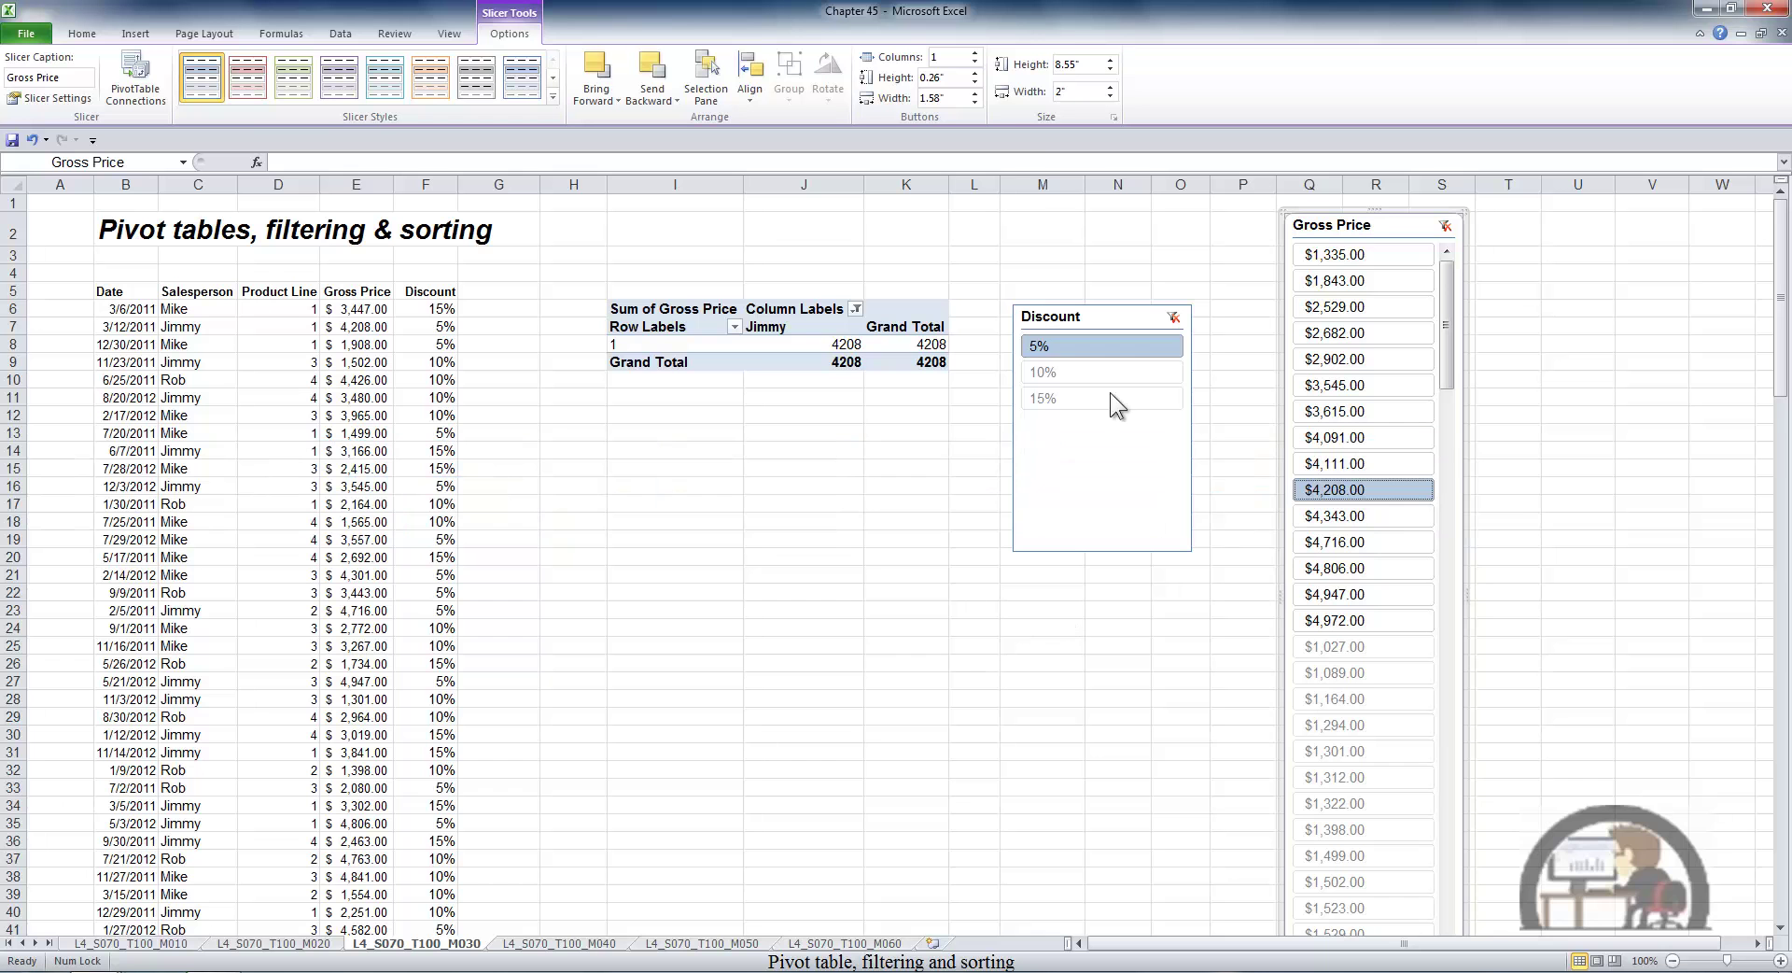
Arrange the Gross Price slicer in 4 columns and resize it to about 4.9 inches wide and 8.46 inches high.
{"action": "left_click", "coordinate": [975, 53]}
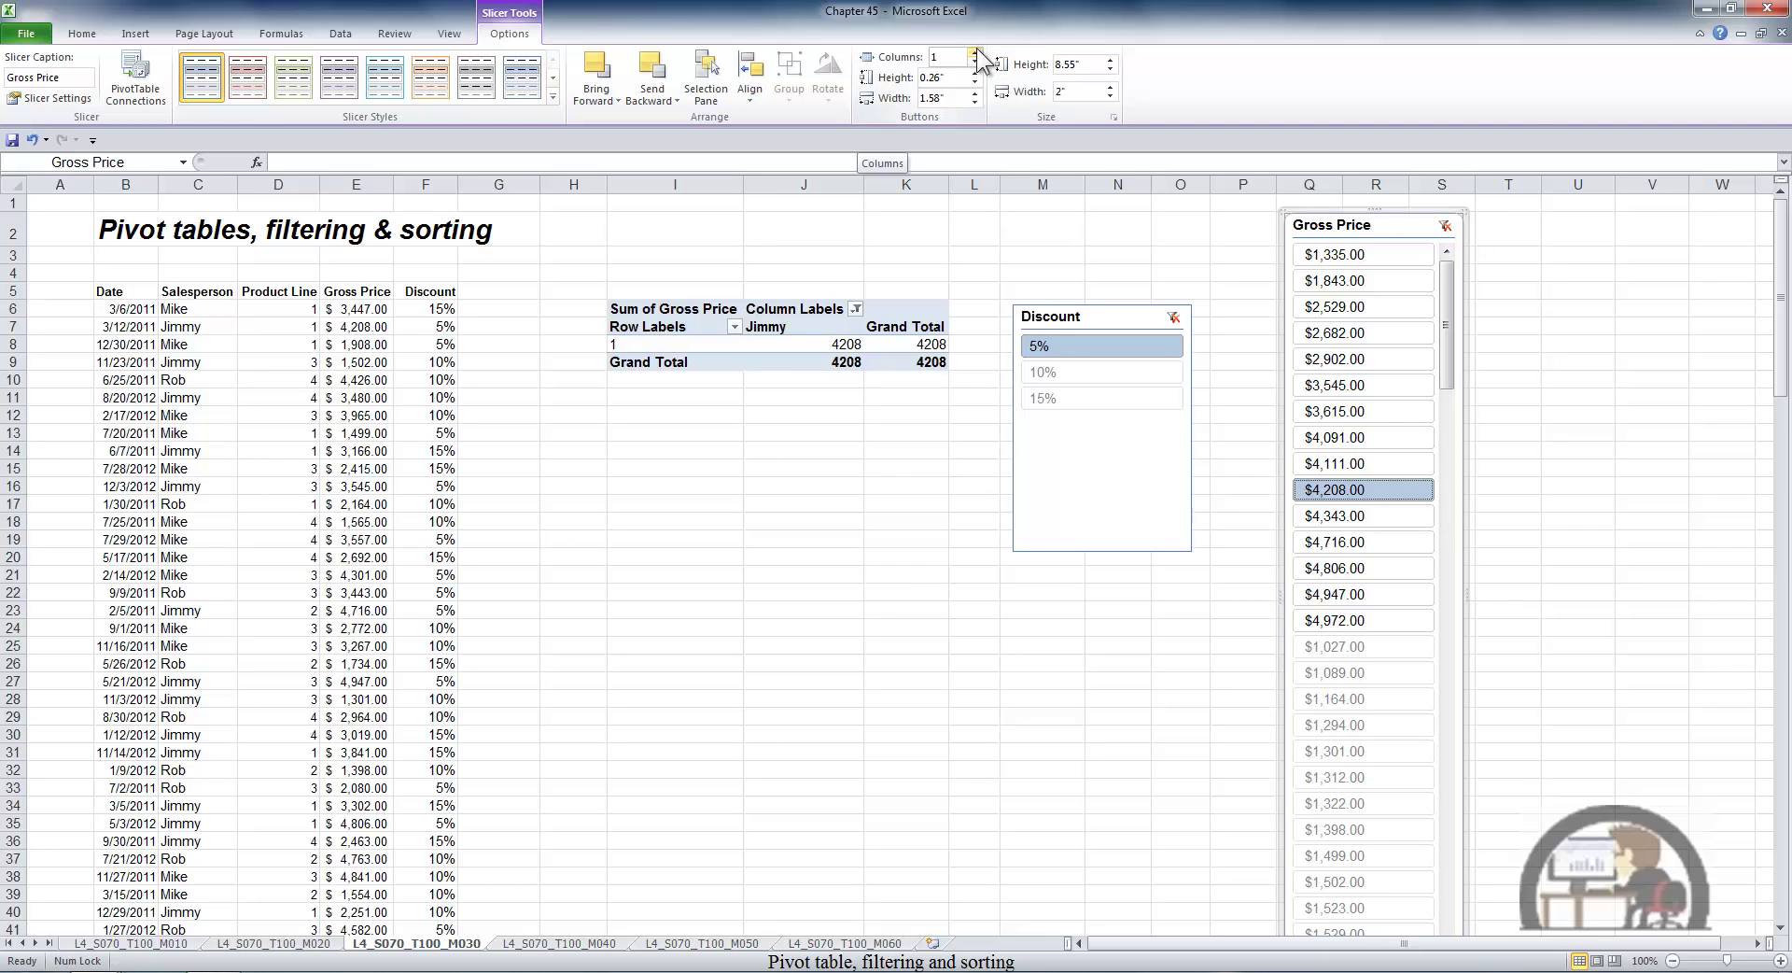
{"action": "left_click", "coordinate": [976, 53]}
{"action": "left_click", "coordinate": [975, 53]}
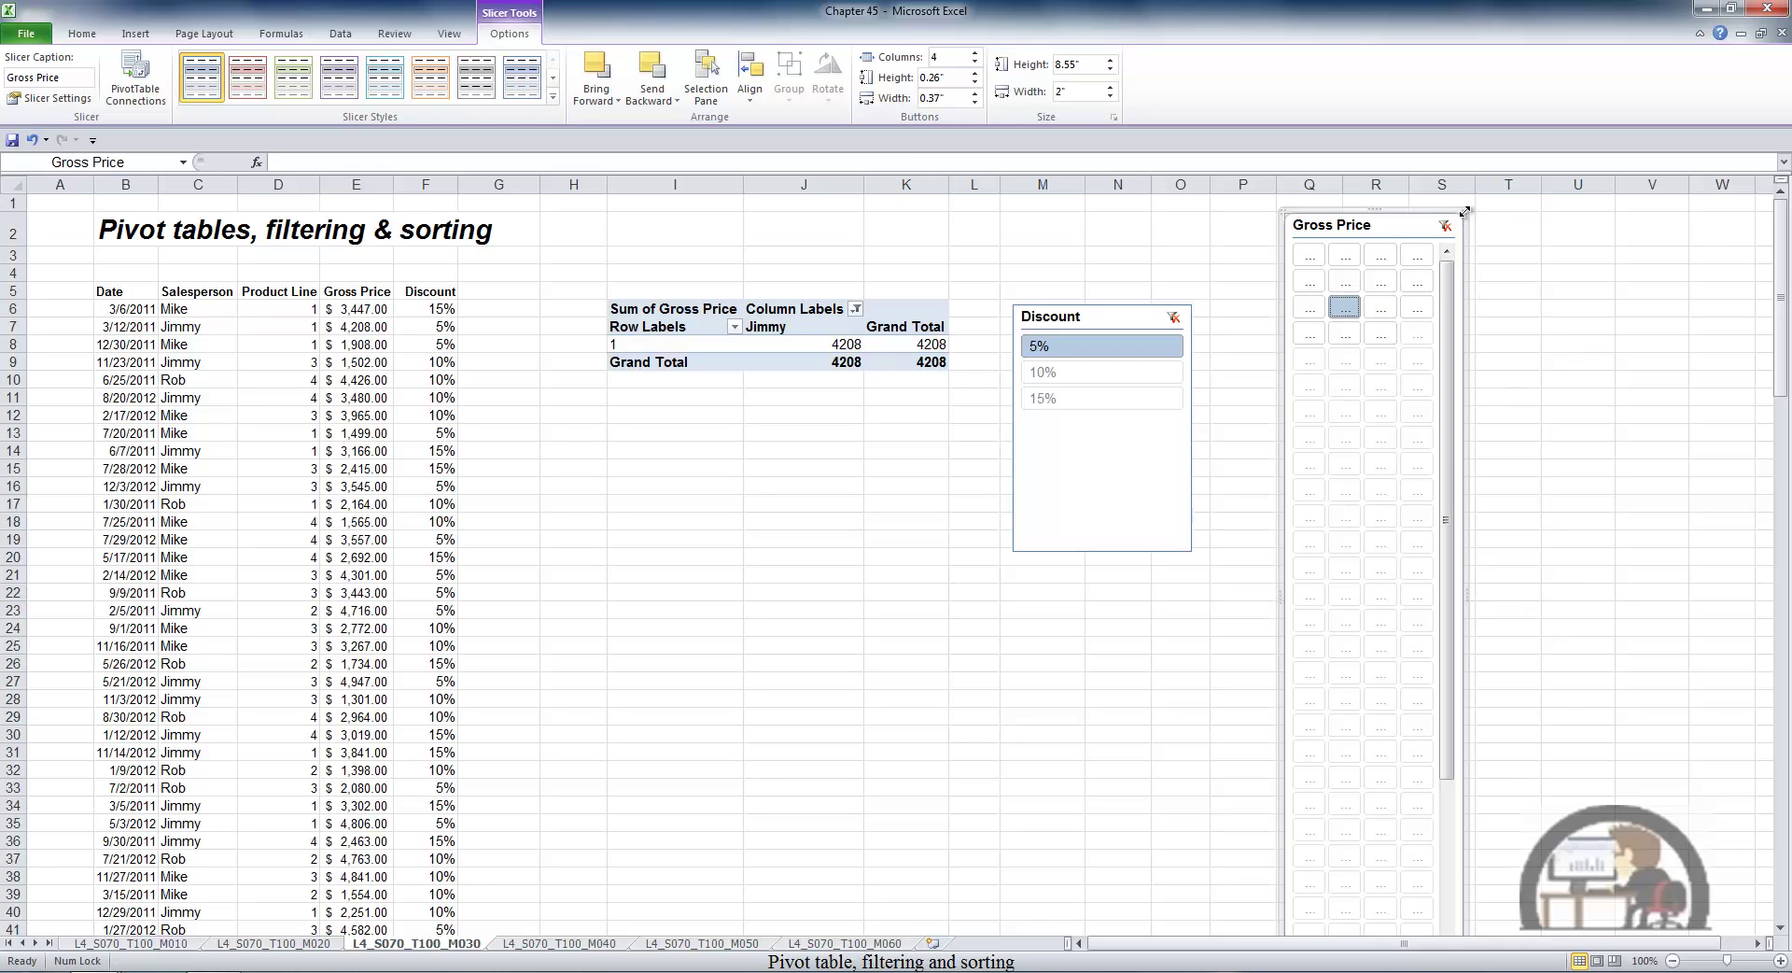
{"action": "left_click_drag", "start_coordinate": [1465, 211], "coordinate": [1732, 230]}
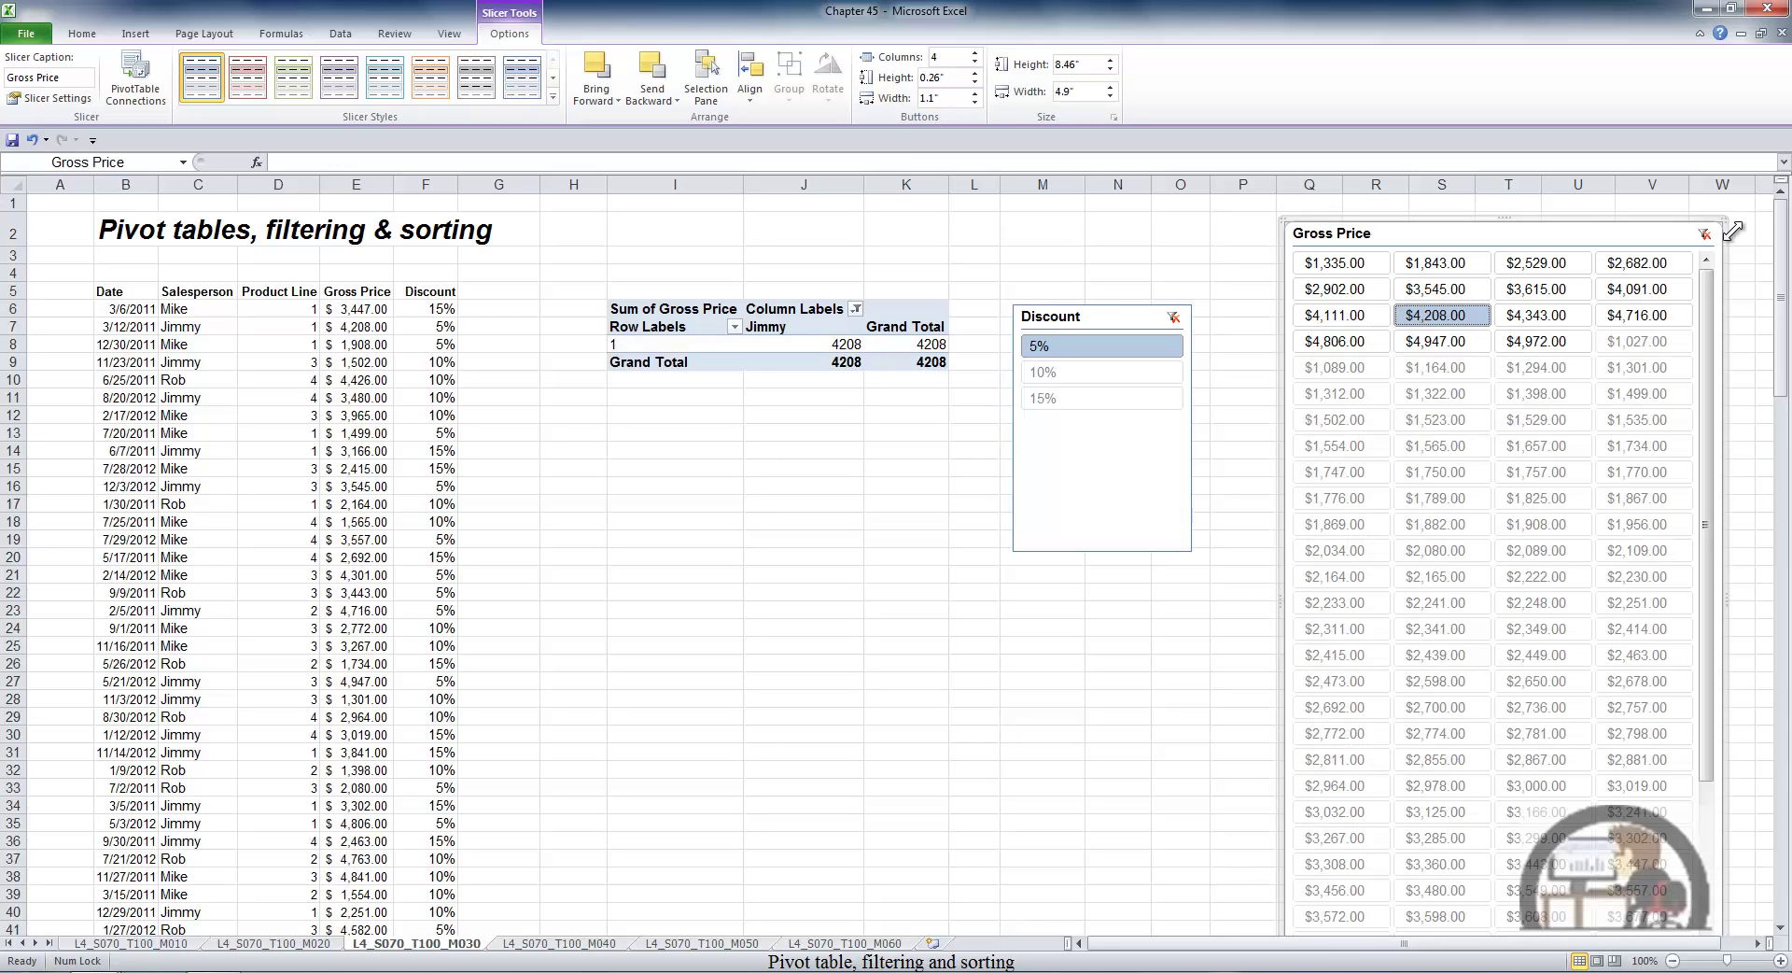
Review the Gross Price slicer's size, position and layout, properties and alt text settings without changing them.
{"action": "left_click", "coordinate": [1113, 115]}
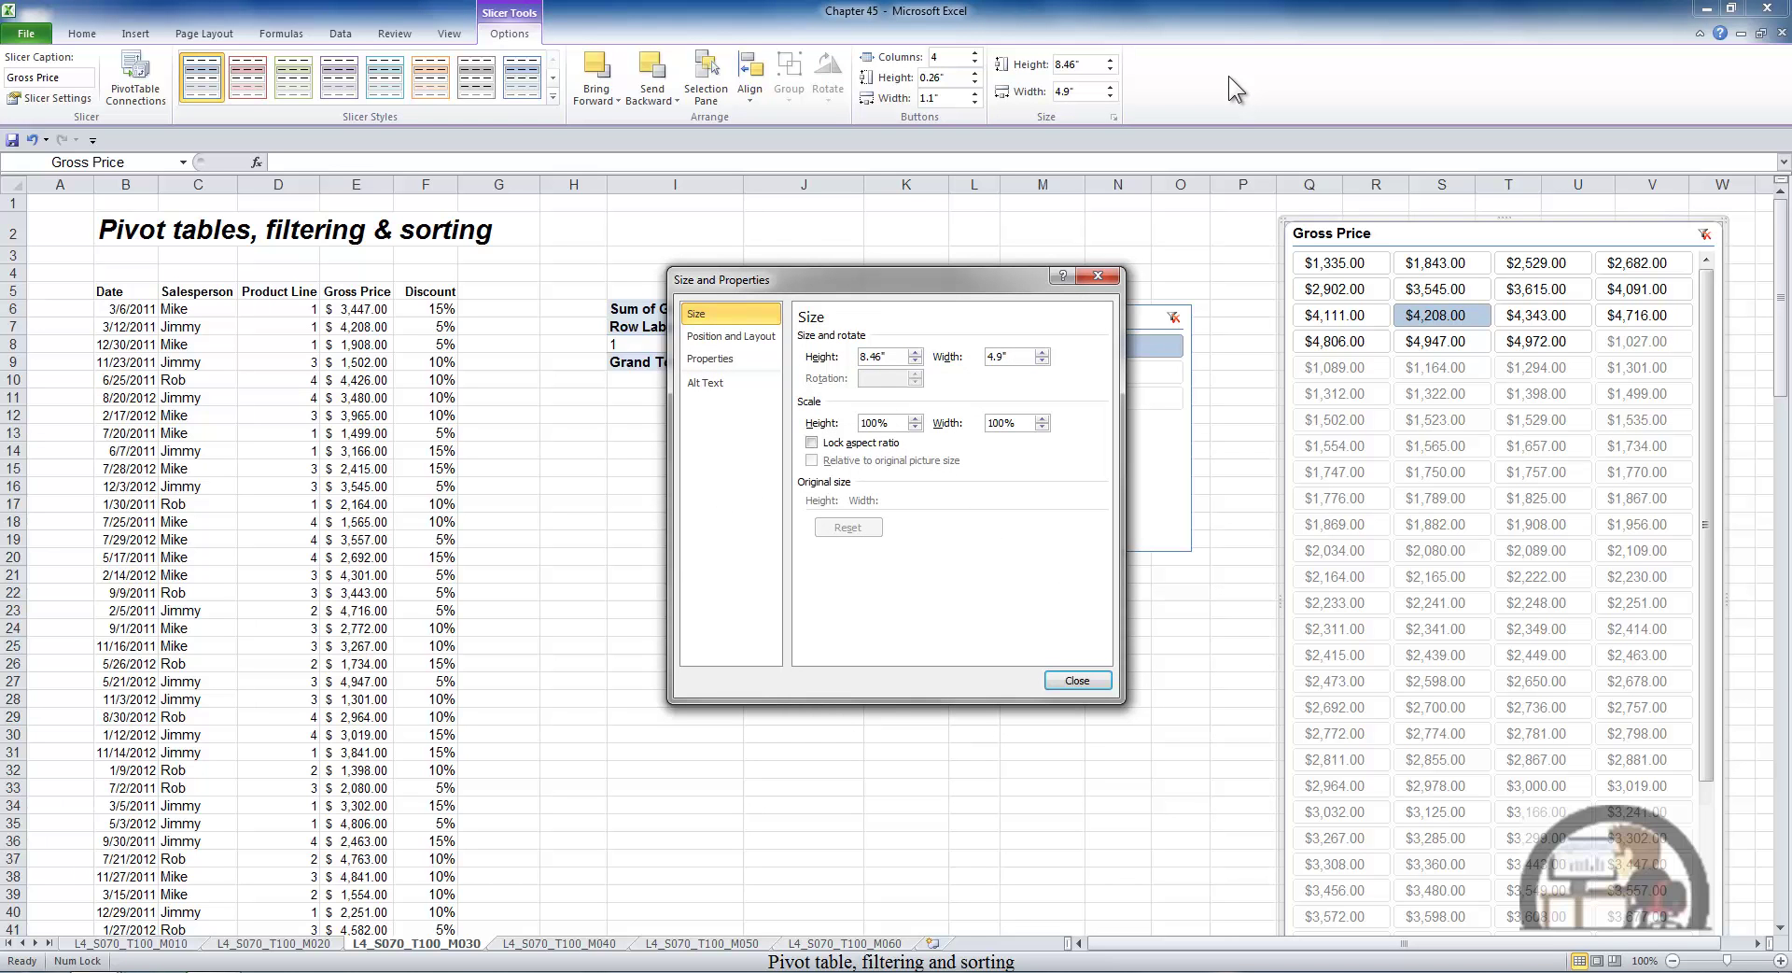
{"action": "left_click", "coordinate": [771, 339]}
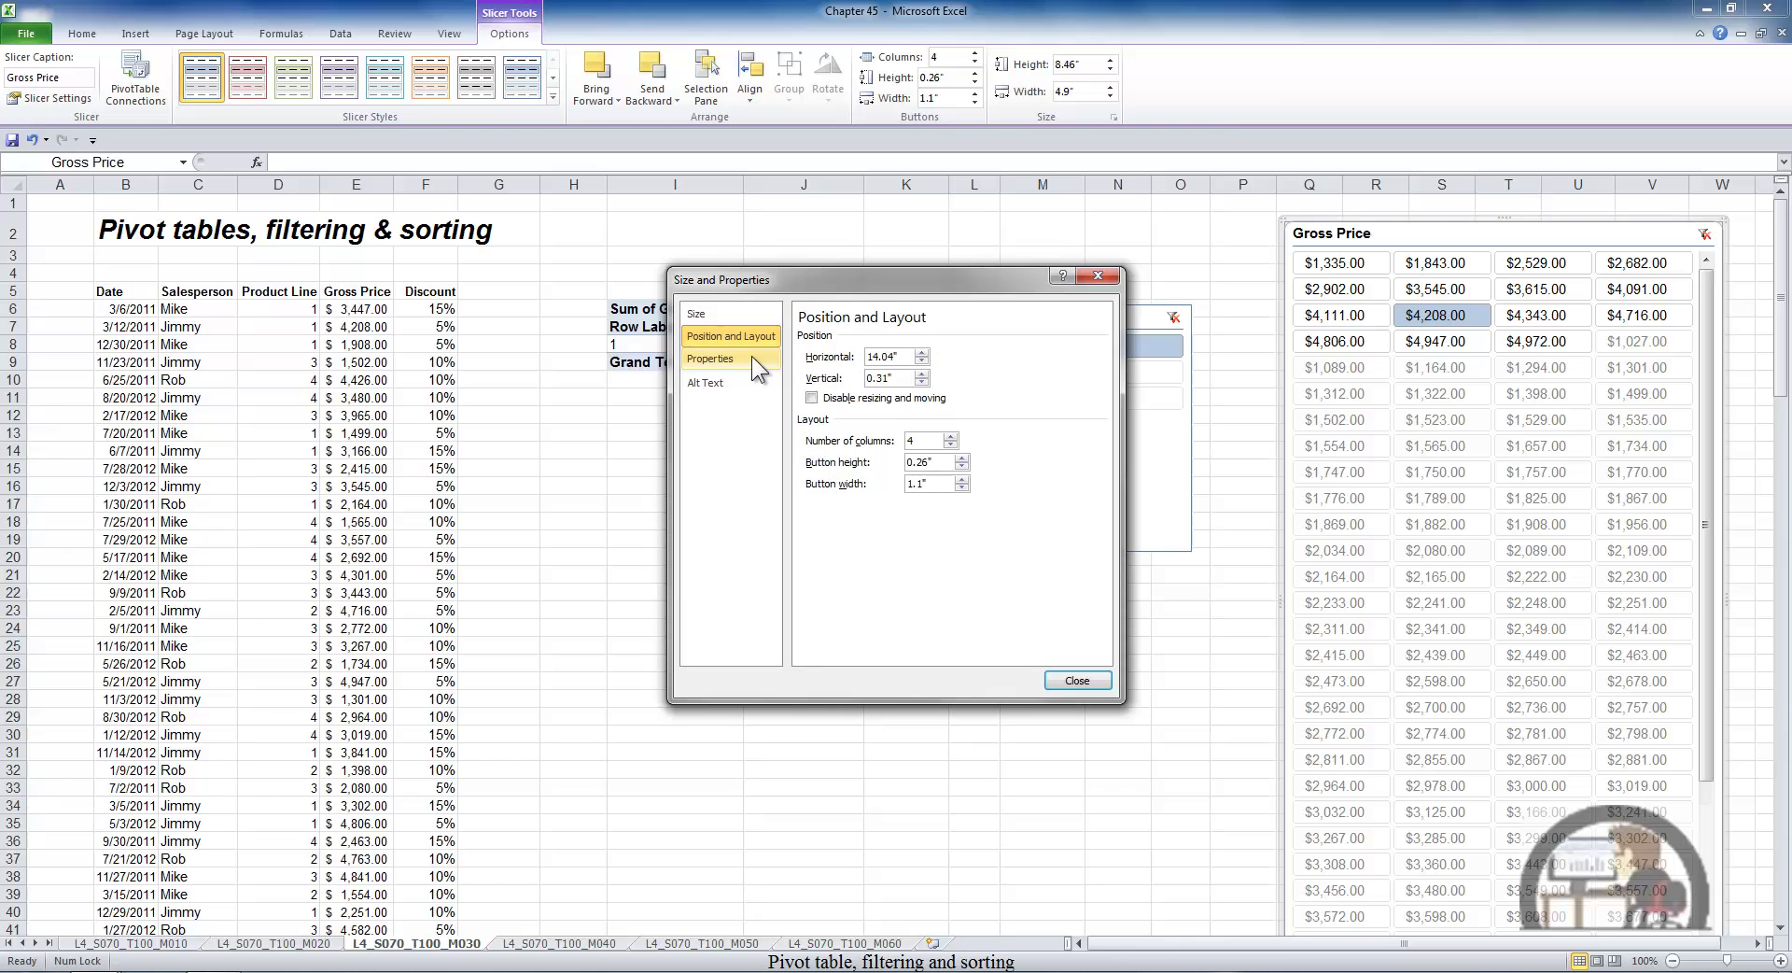
{"action": "left_click", "coordinate": [753, 359]}
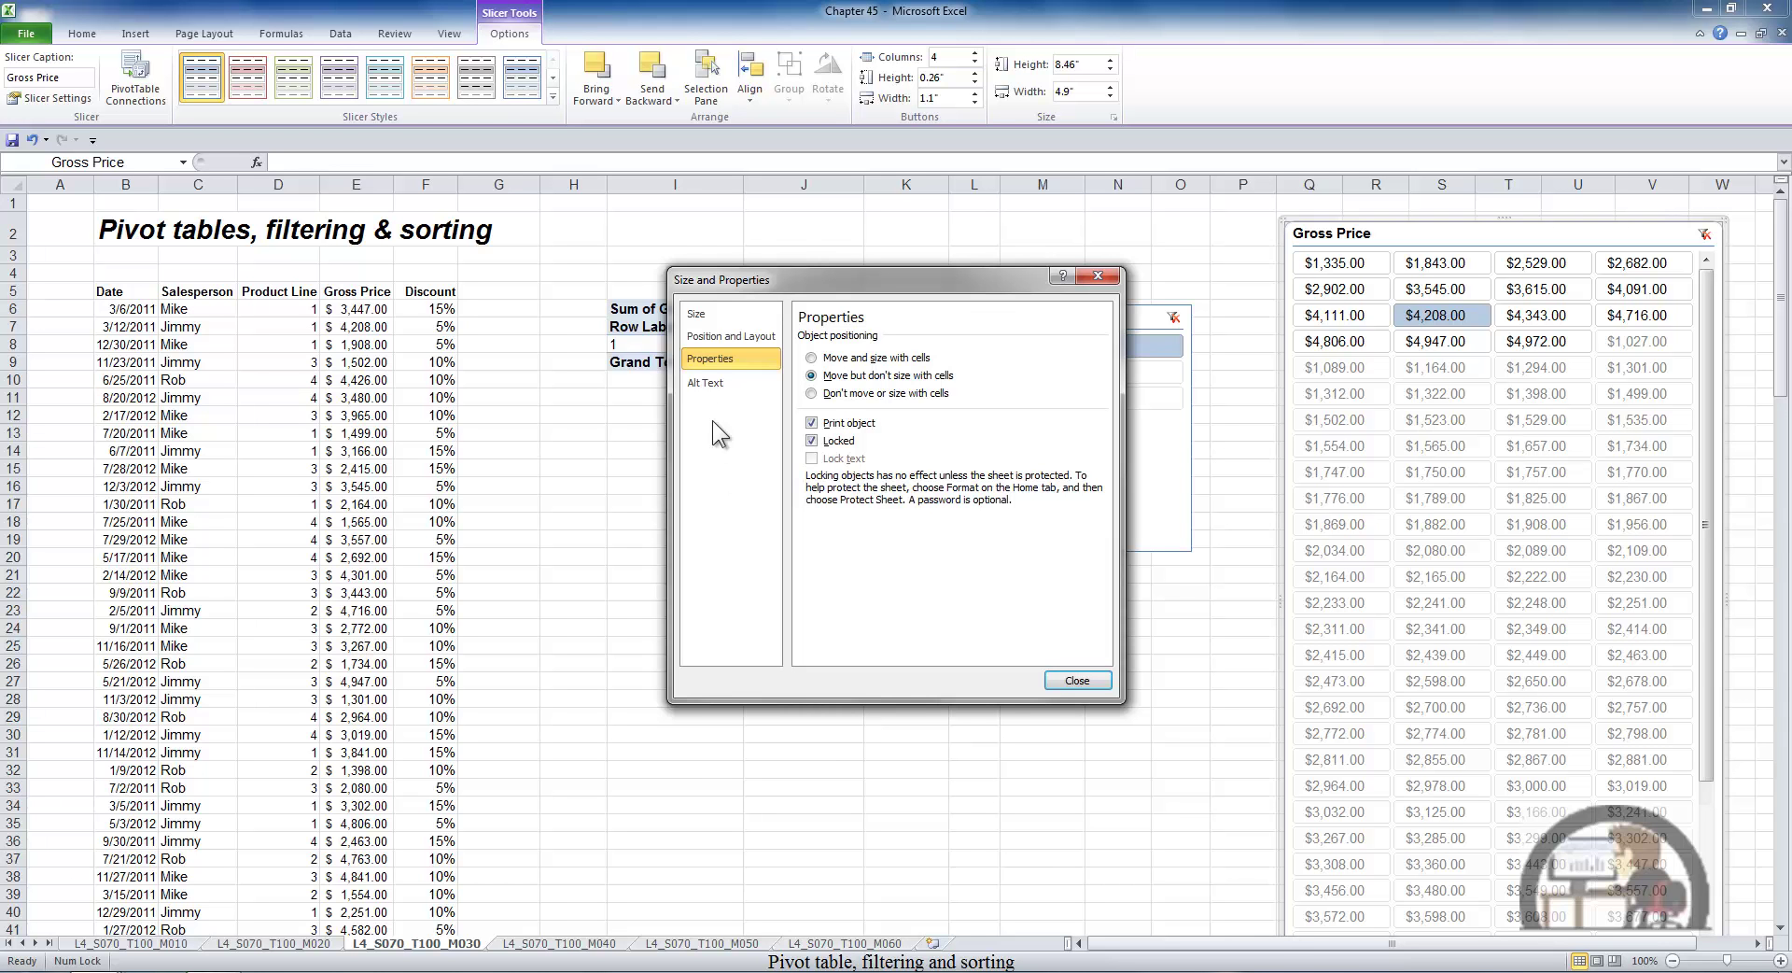
{"action": "left_click", "coordinate": [716, 390]}
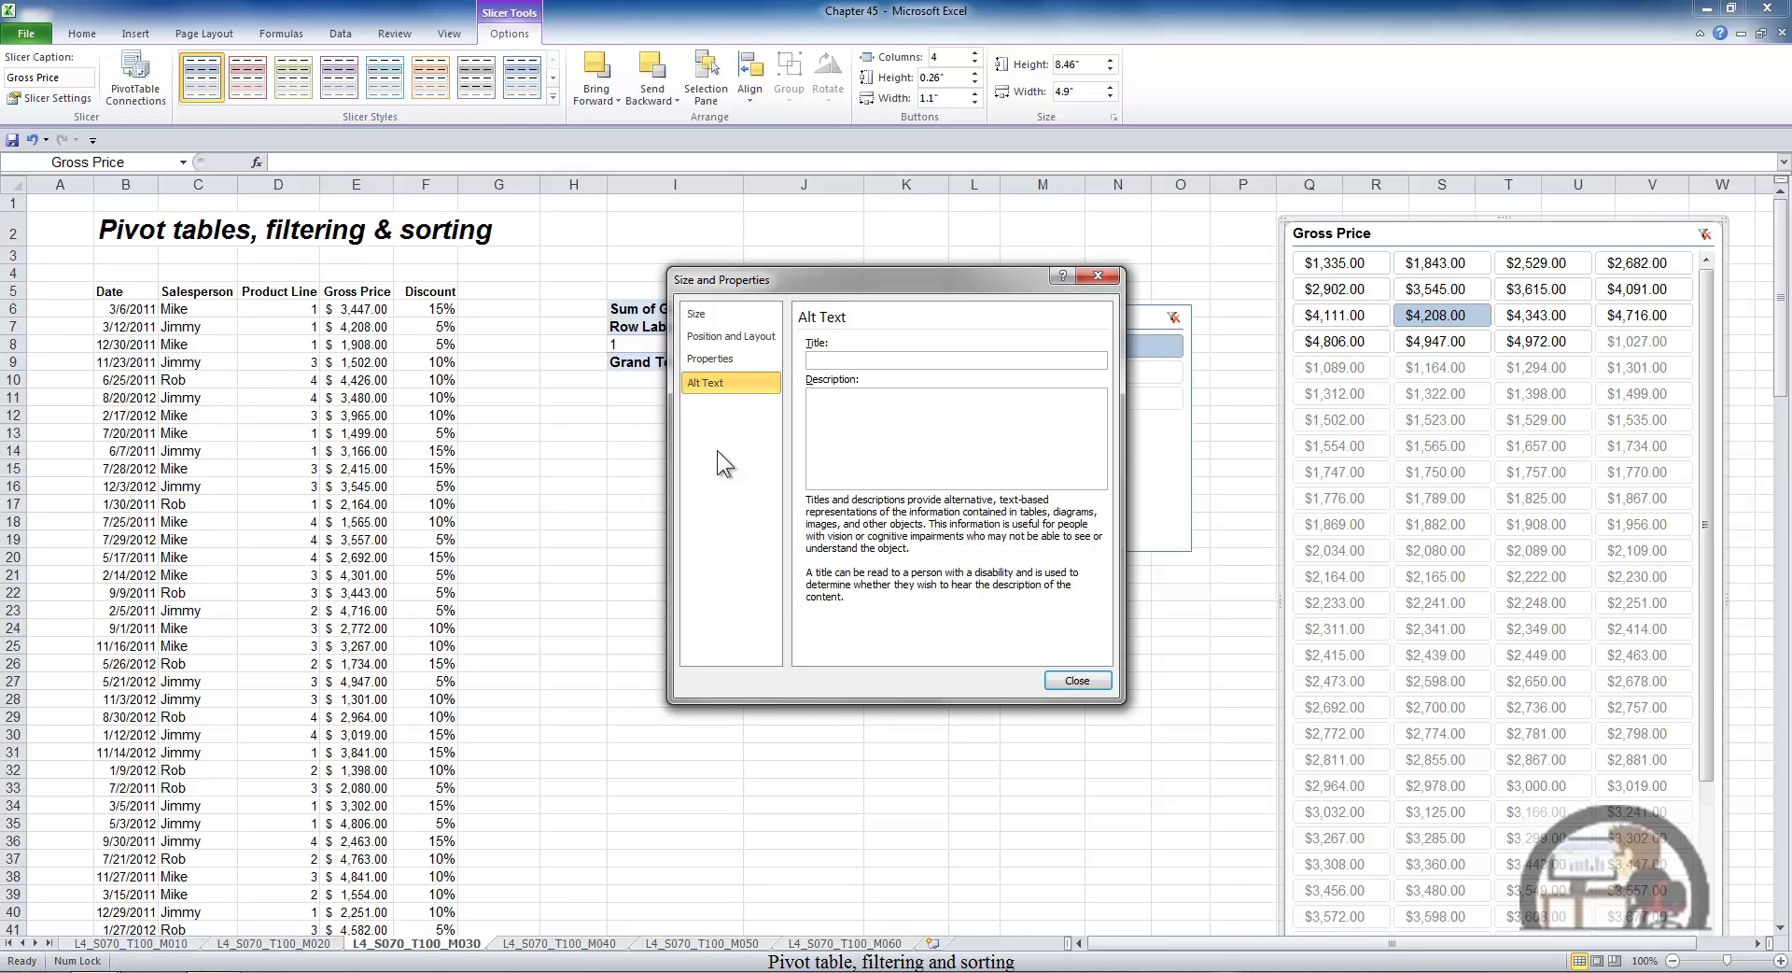
{"action": "left_click", "coordinate": [1081, 679]}
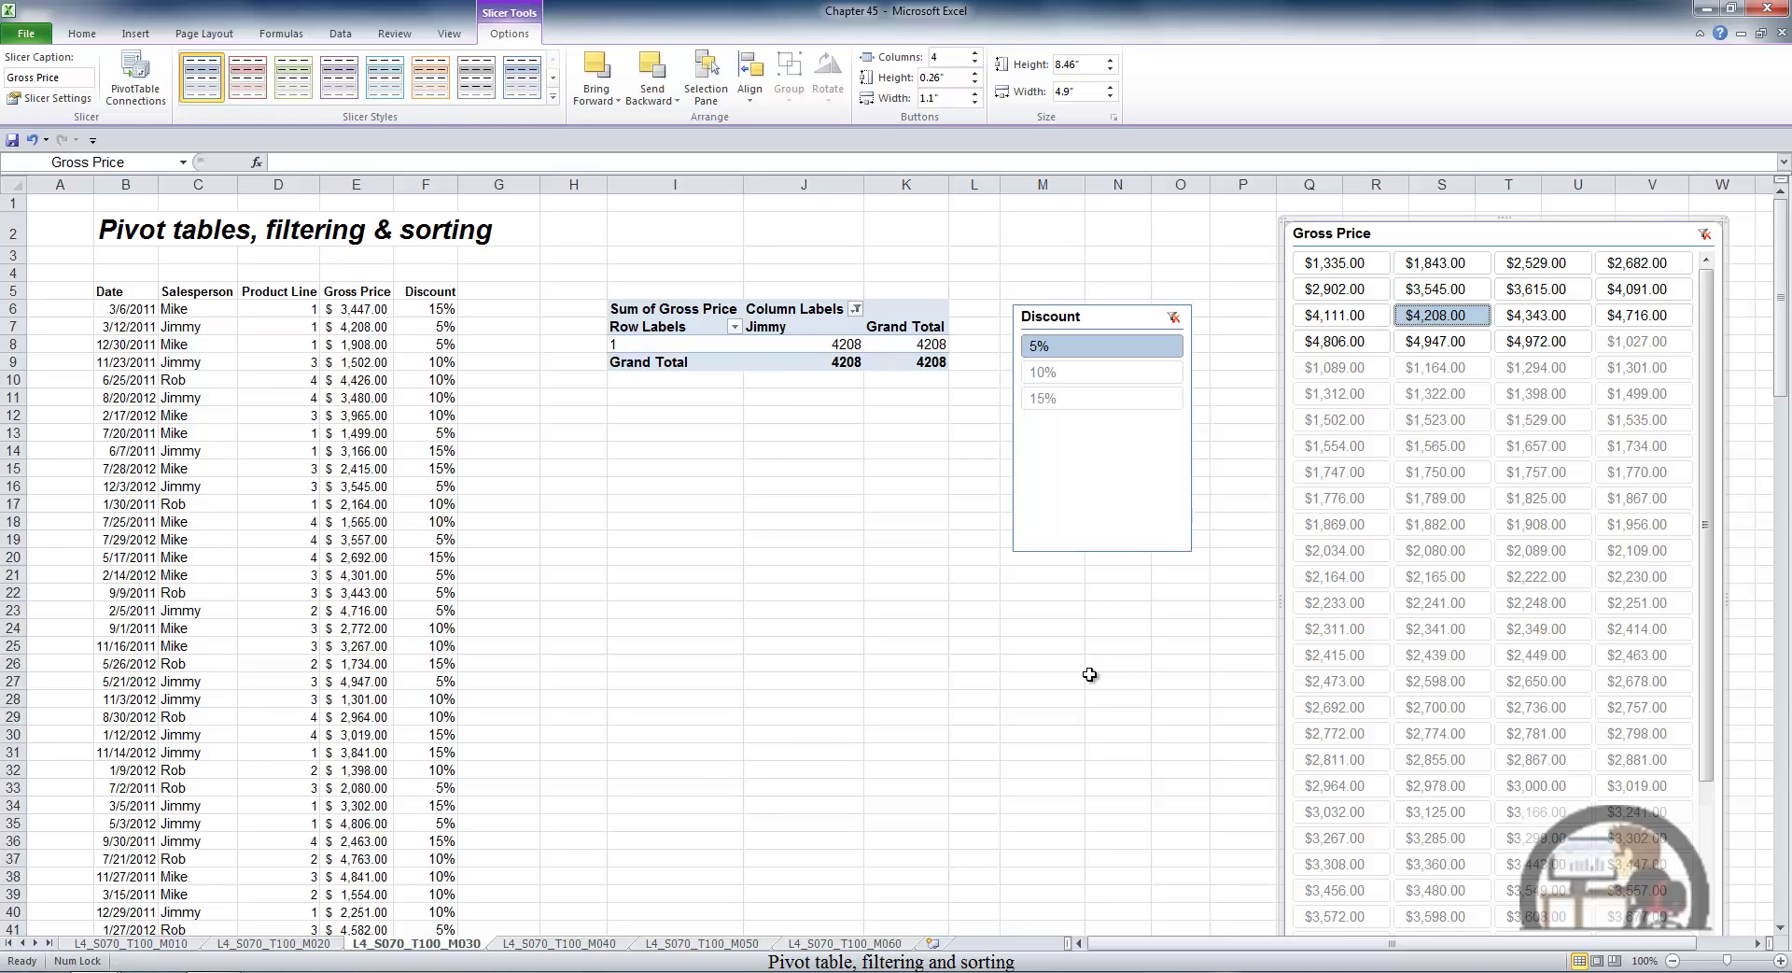
Clear all filters from the PivotTable.
{"action": "left_click", "coordinate": [796, 334]}
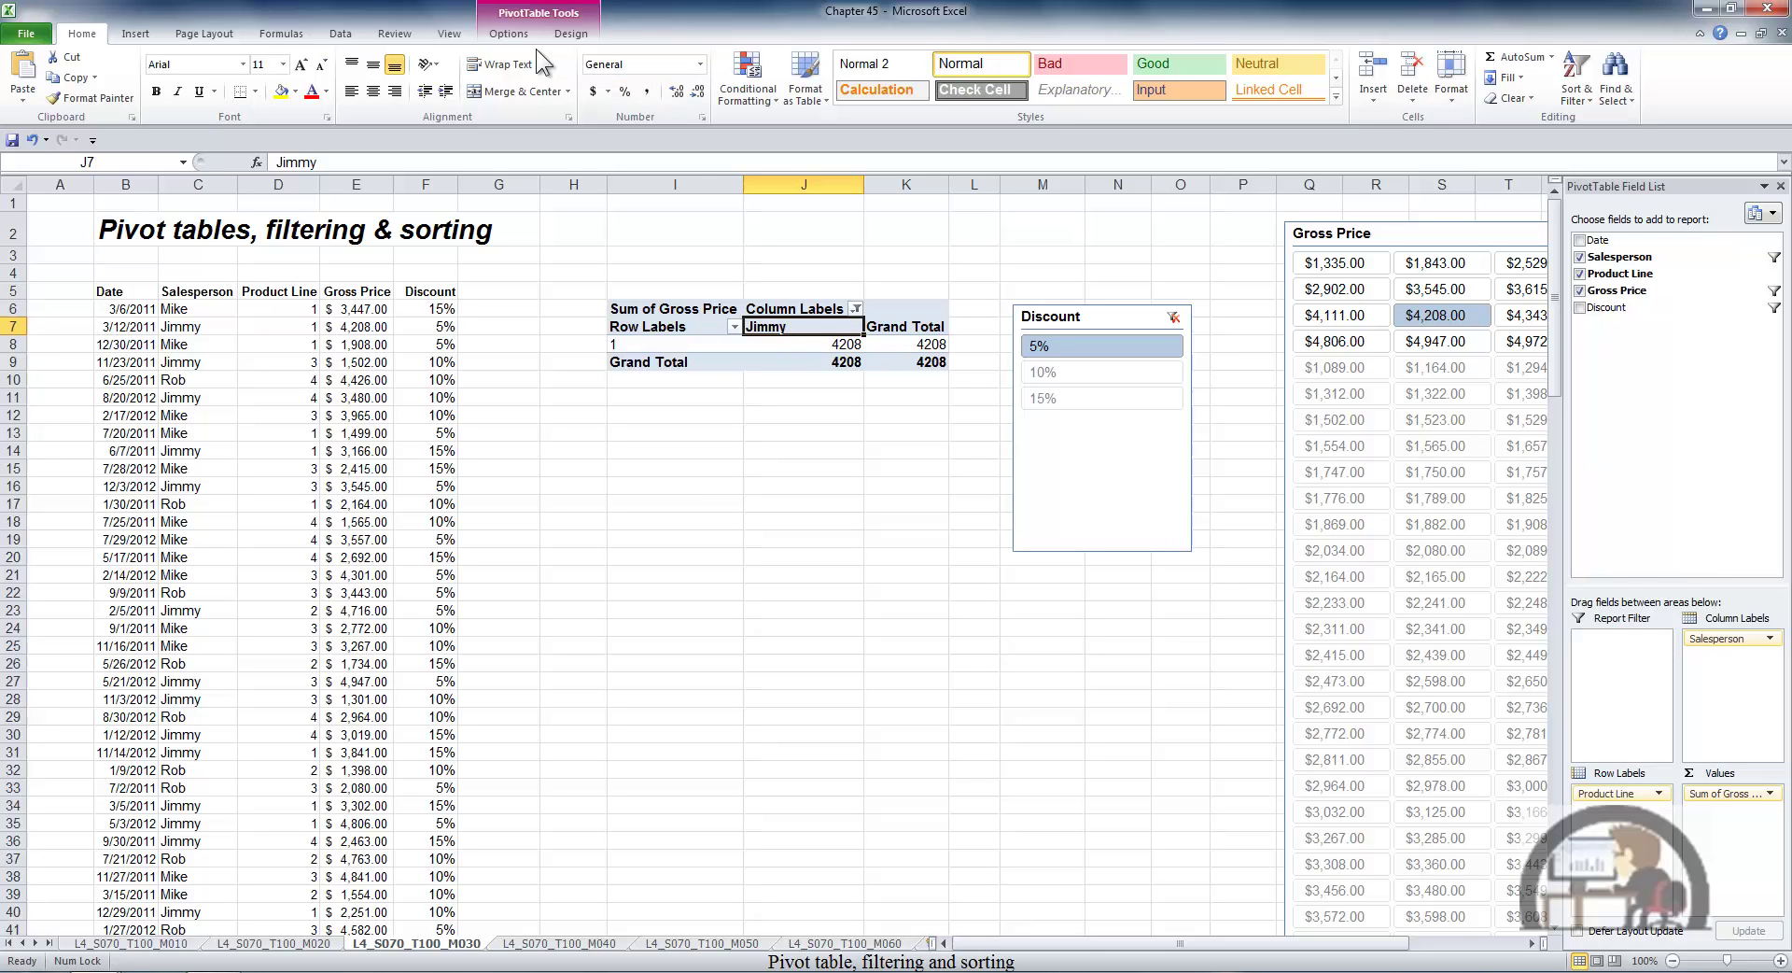
{"action": "left_click", "coordinate": [509, 34]}
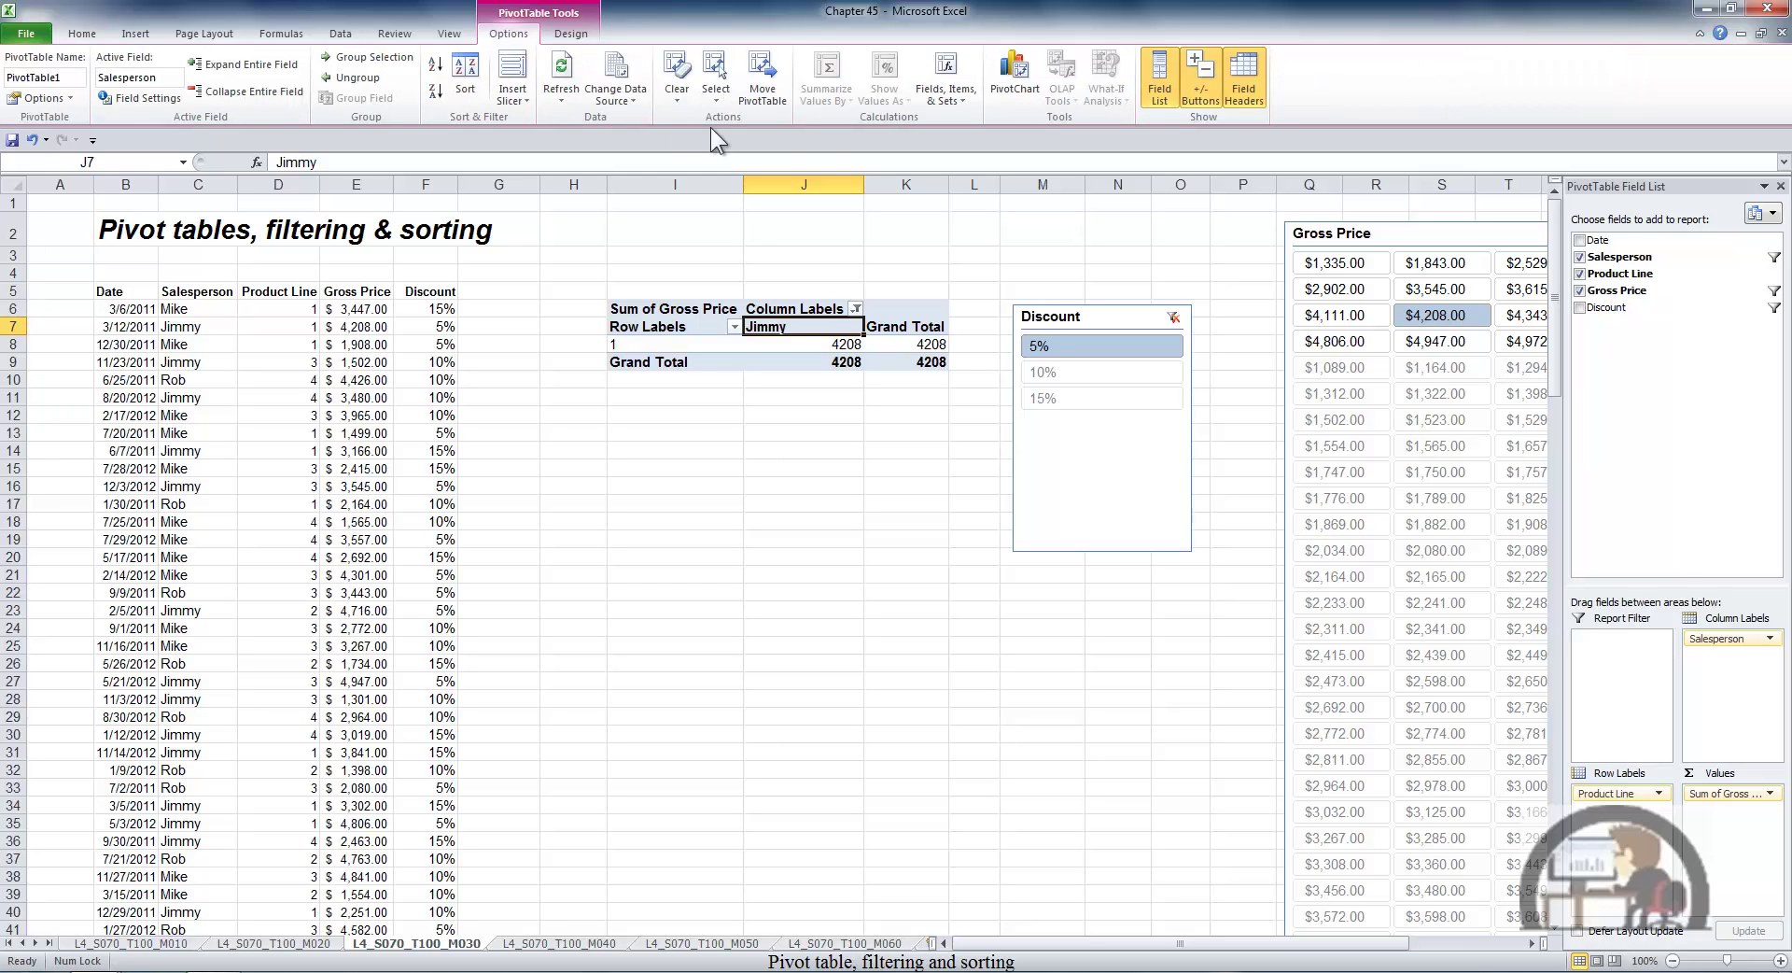
{"action": "left_click", "coordinate": [687, 98]}
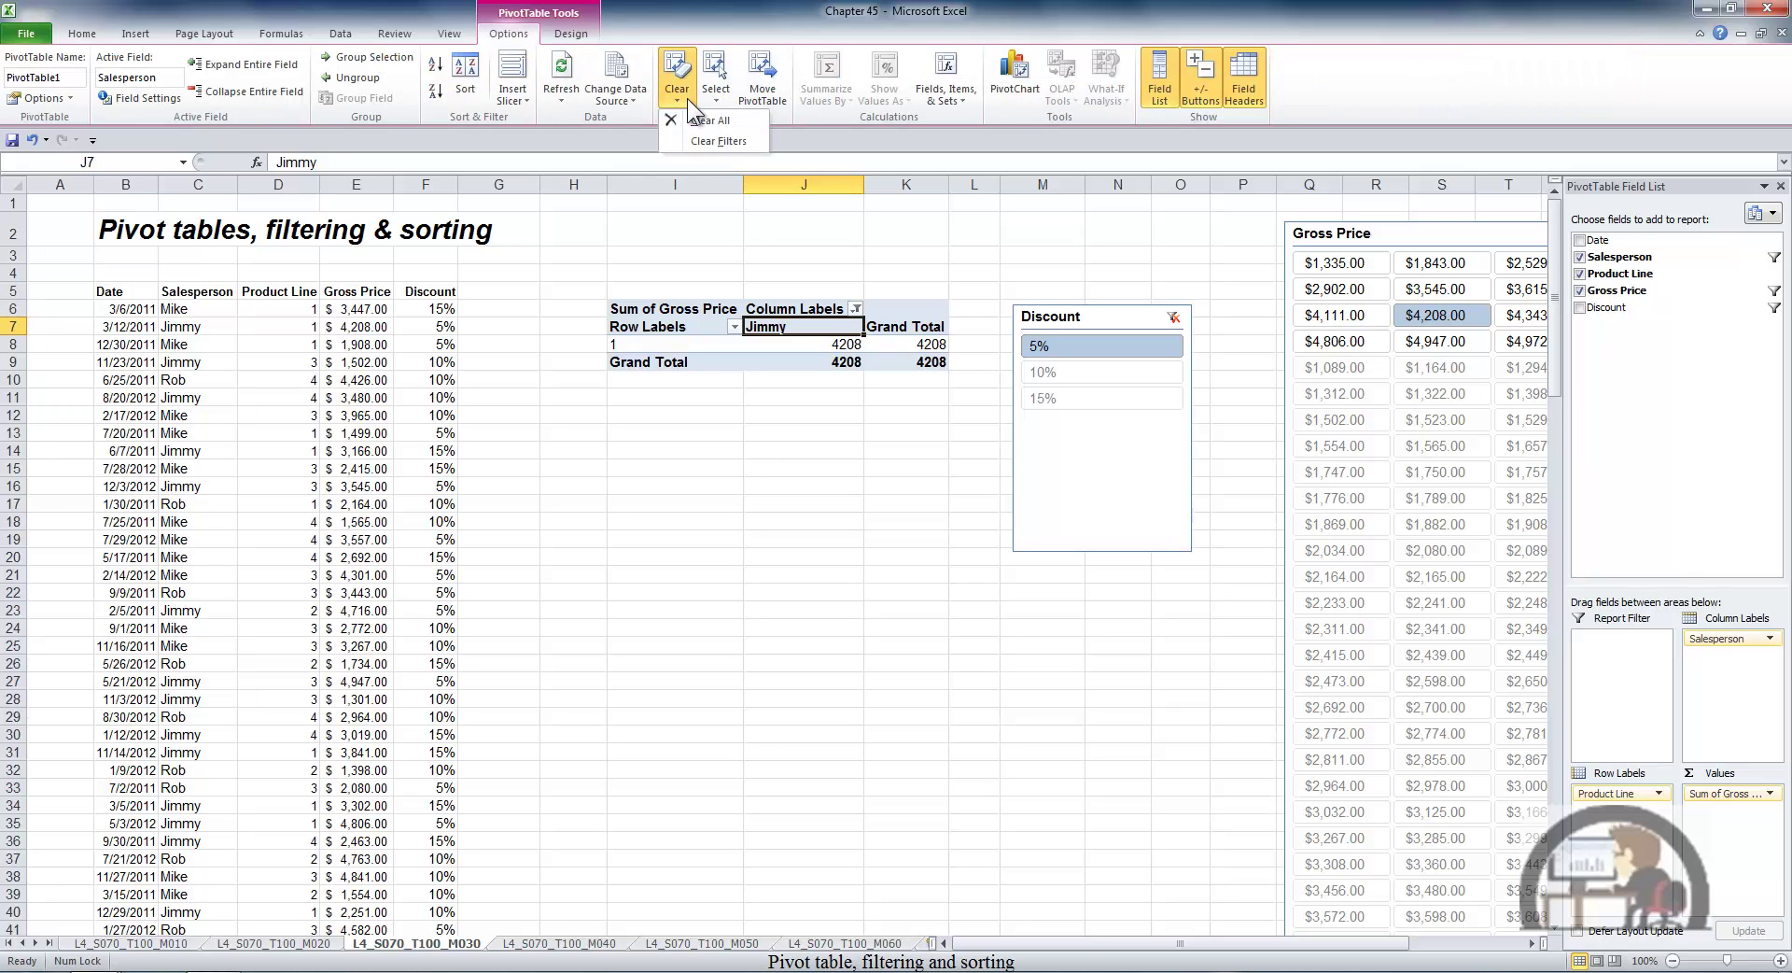
{"action": "left_click", "coordinate": [717, 142]}
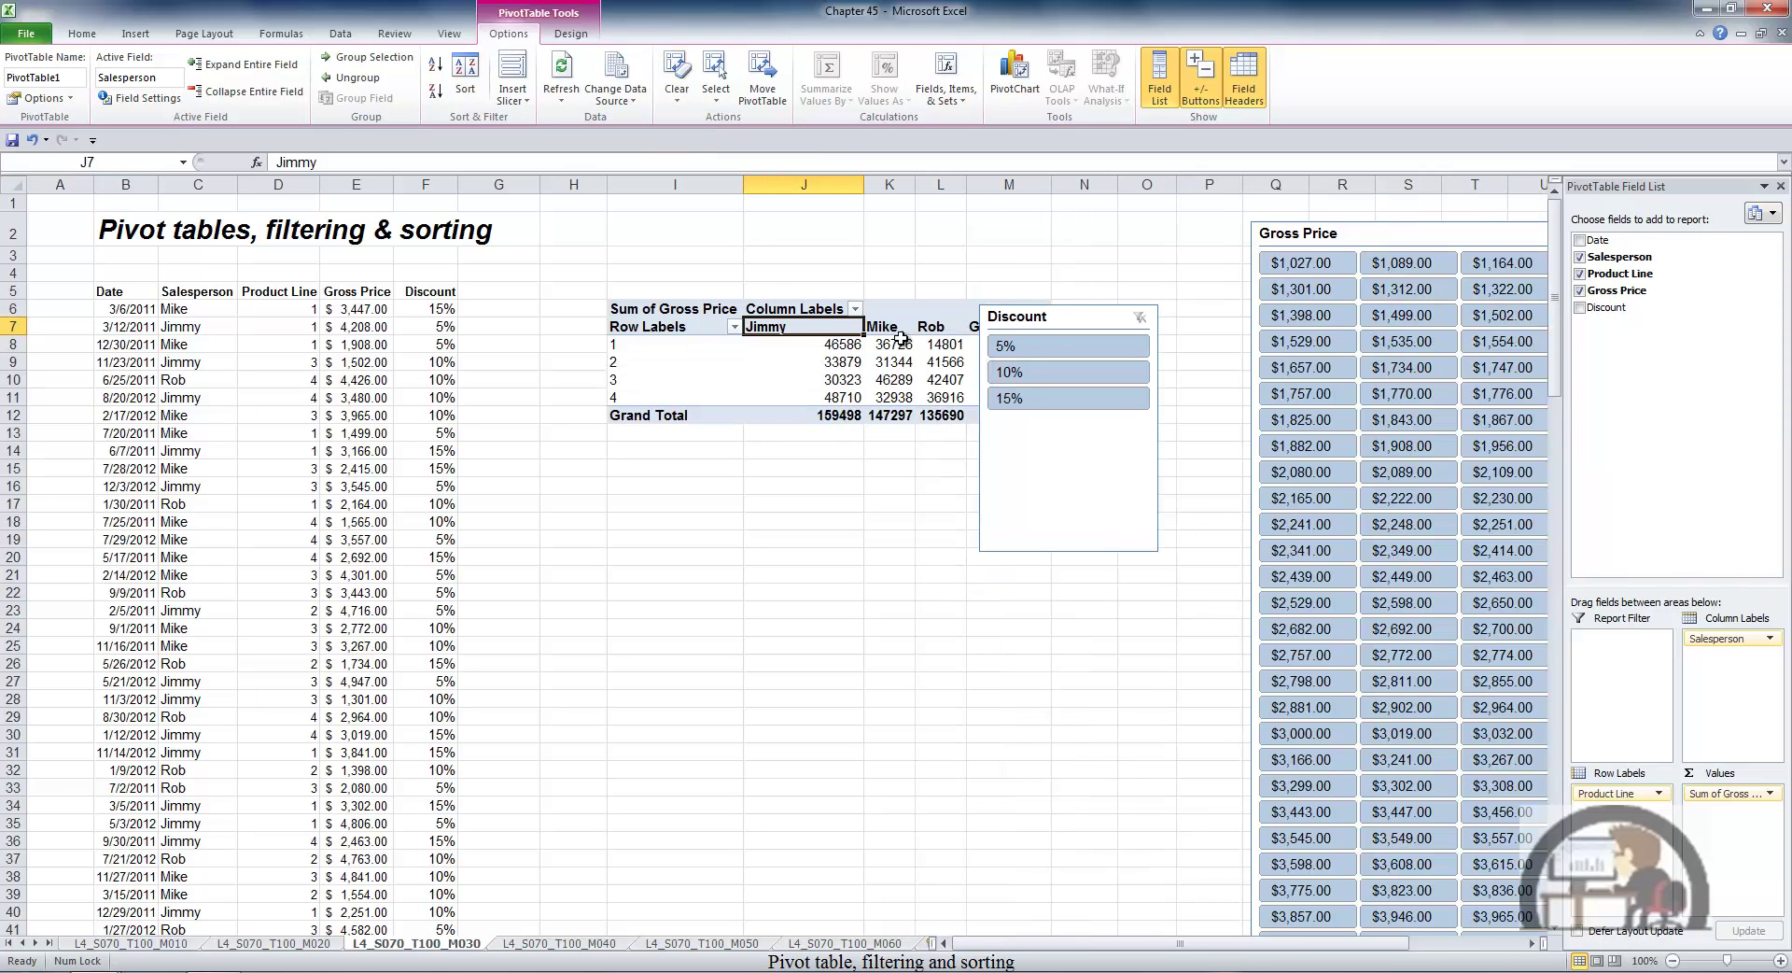
Delete the Discount and Gross Price slicers from the worksheet.
{"action": "left_click", "coordinate": [1093, 470]}
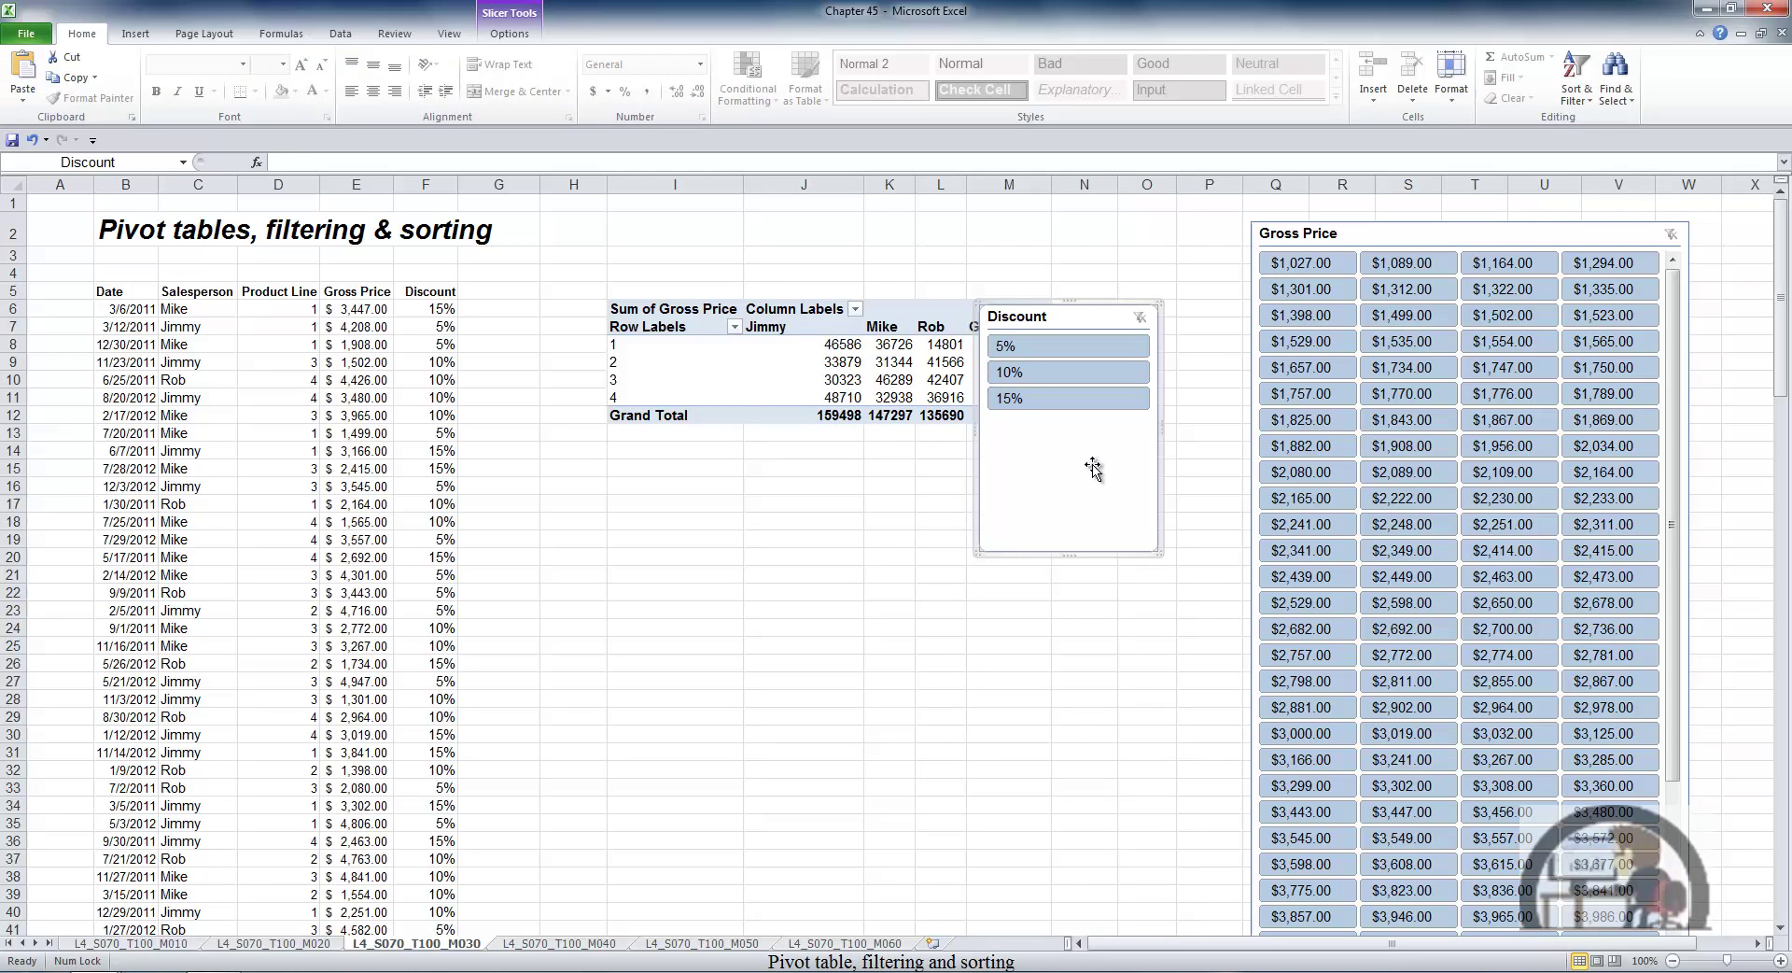
{"action": "key", "text": "Delete"}
{"action": "left_click", "coordinate": [1428, 233]}
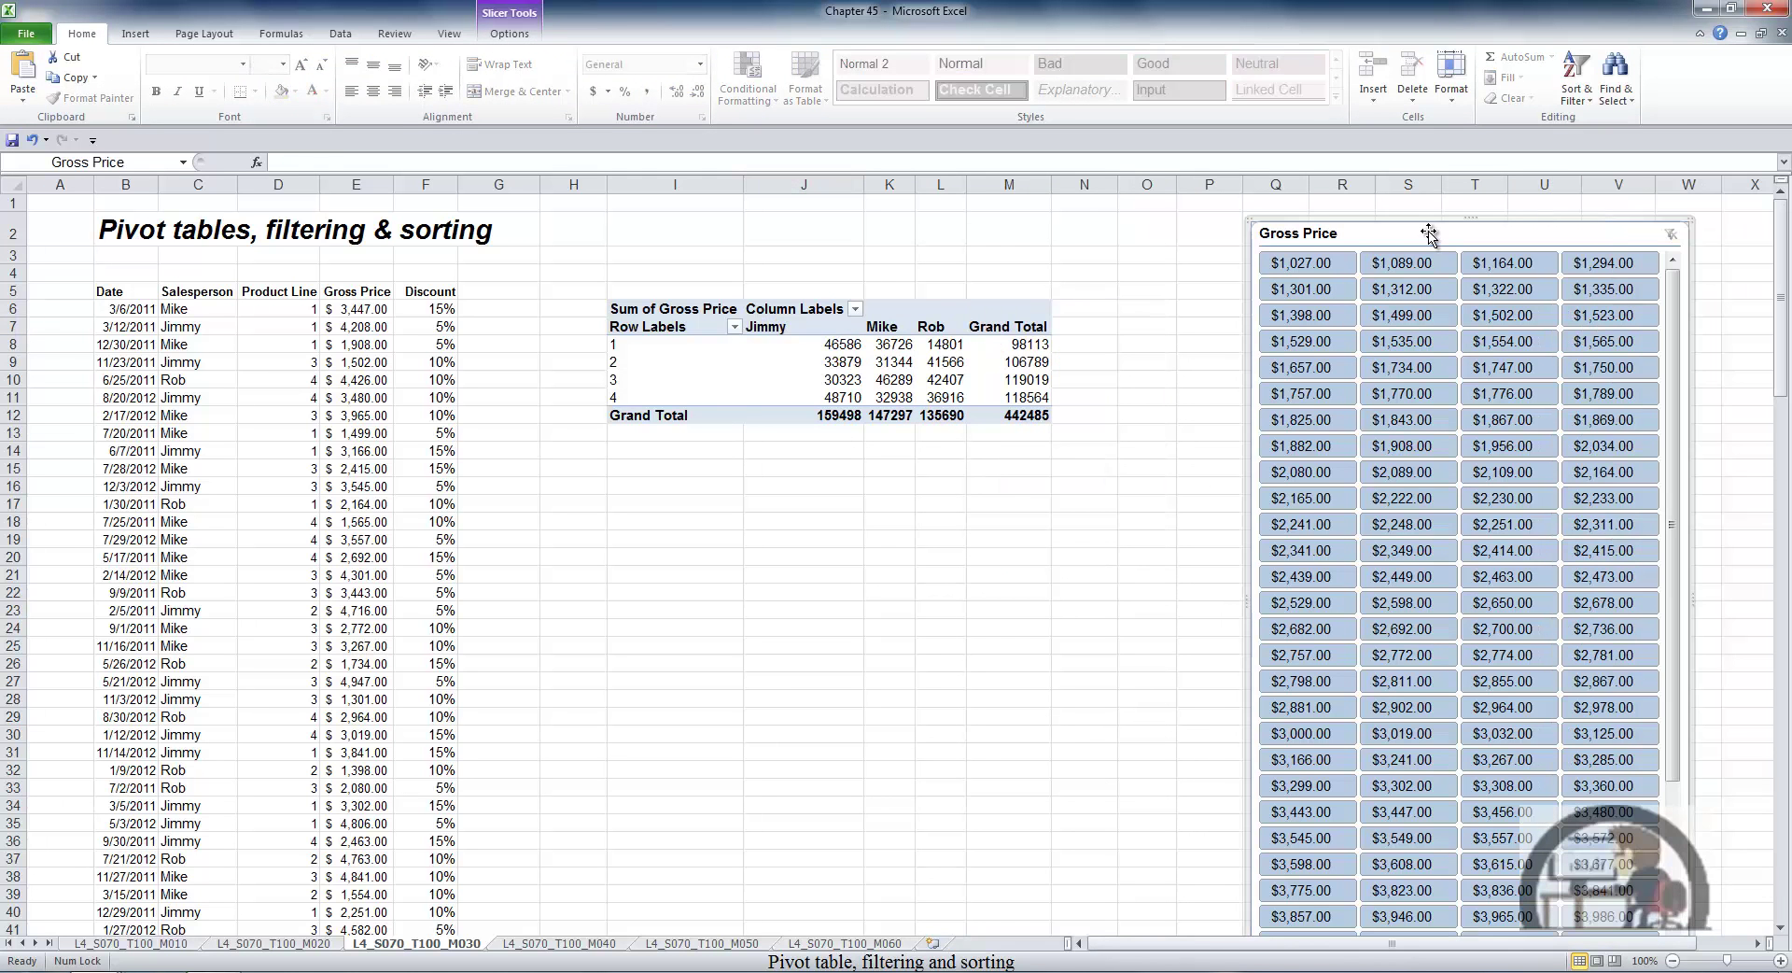
{"action": "key", "text": "Delete"}
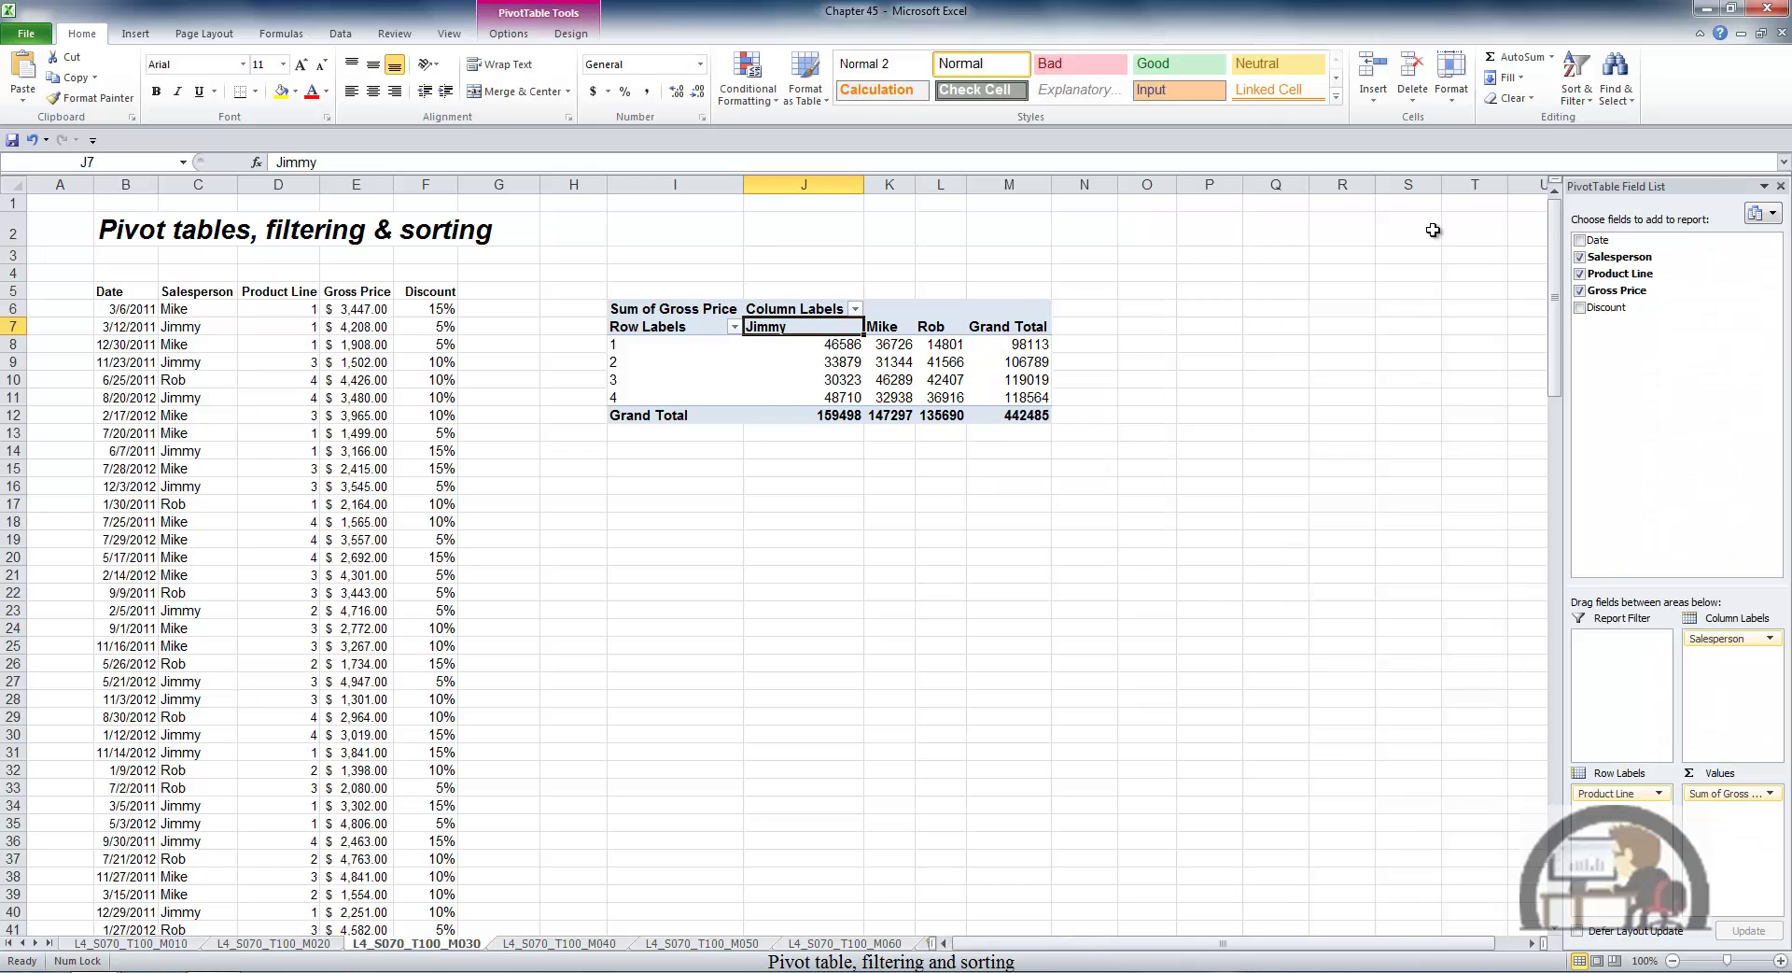
Add the Discount field to the PivotTable as a report filter.
{"action": "key", "text": "Down"}
{"action": "key", "text": "Down"}
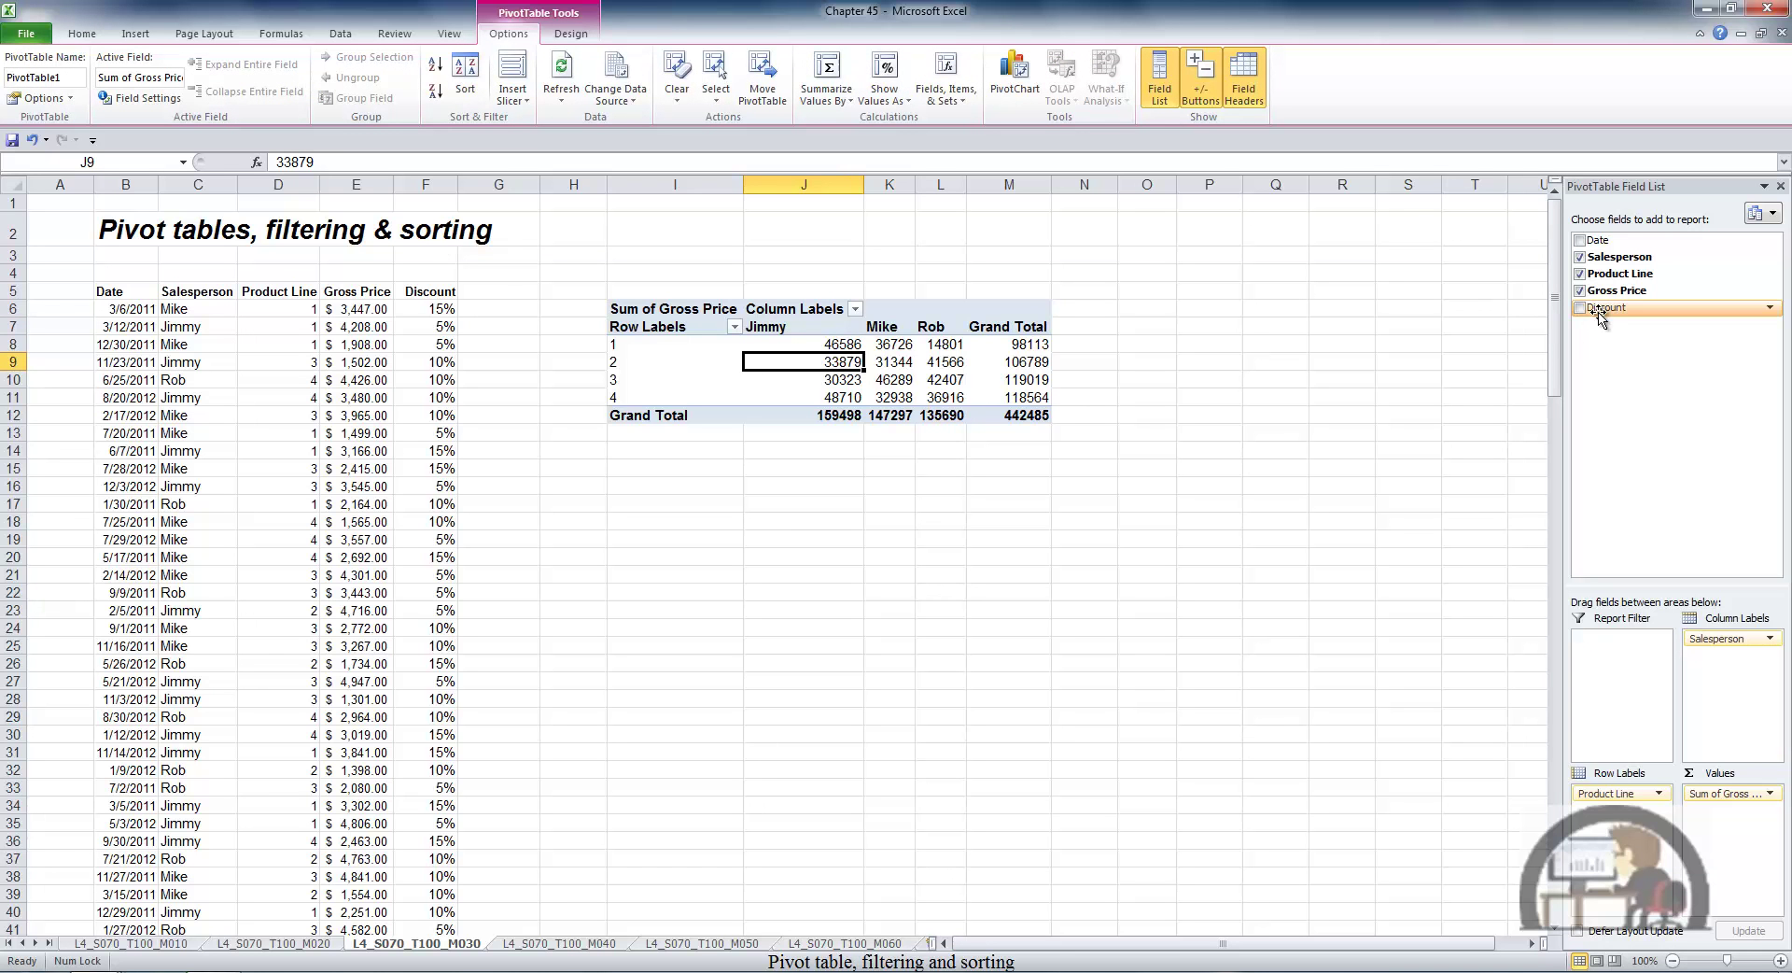
{"action": "left_click_drag", "start_coordinate": [1606, 307], "coordinate": [1625, 644]}
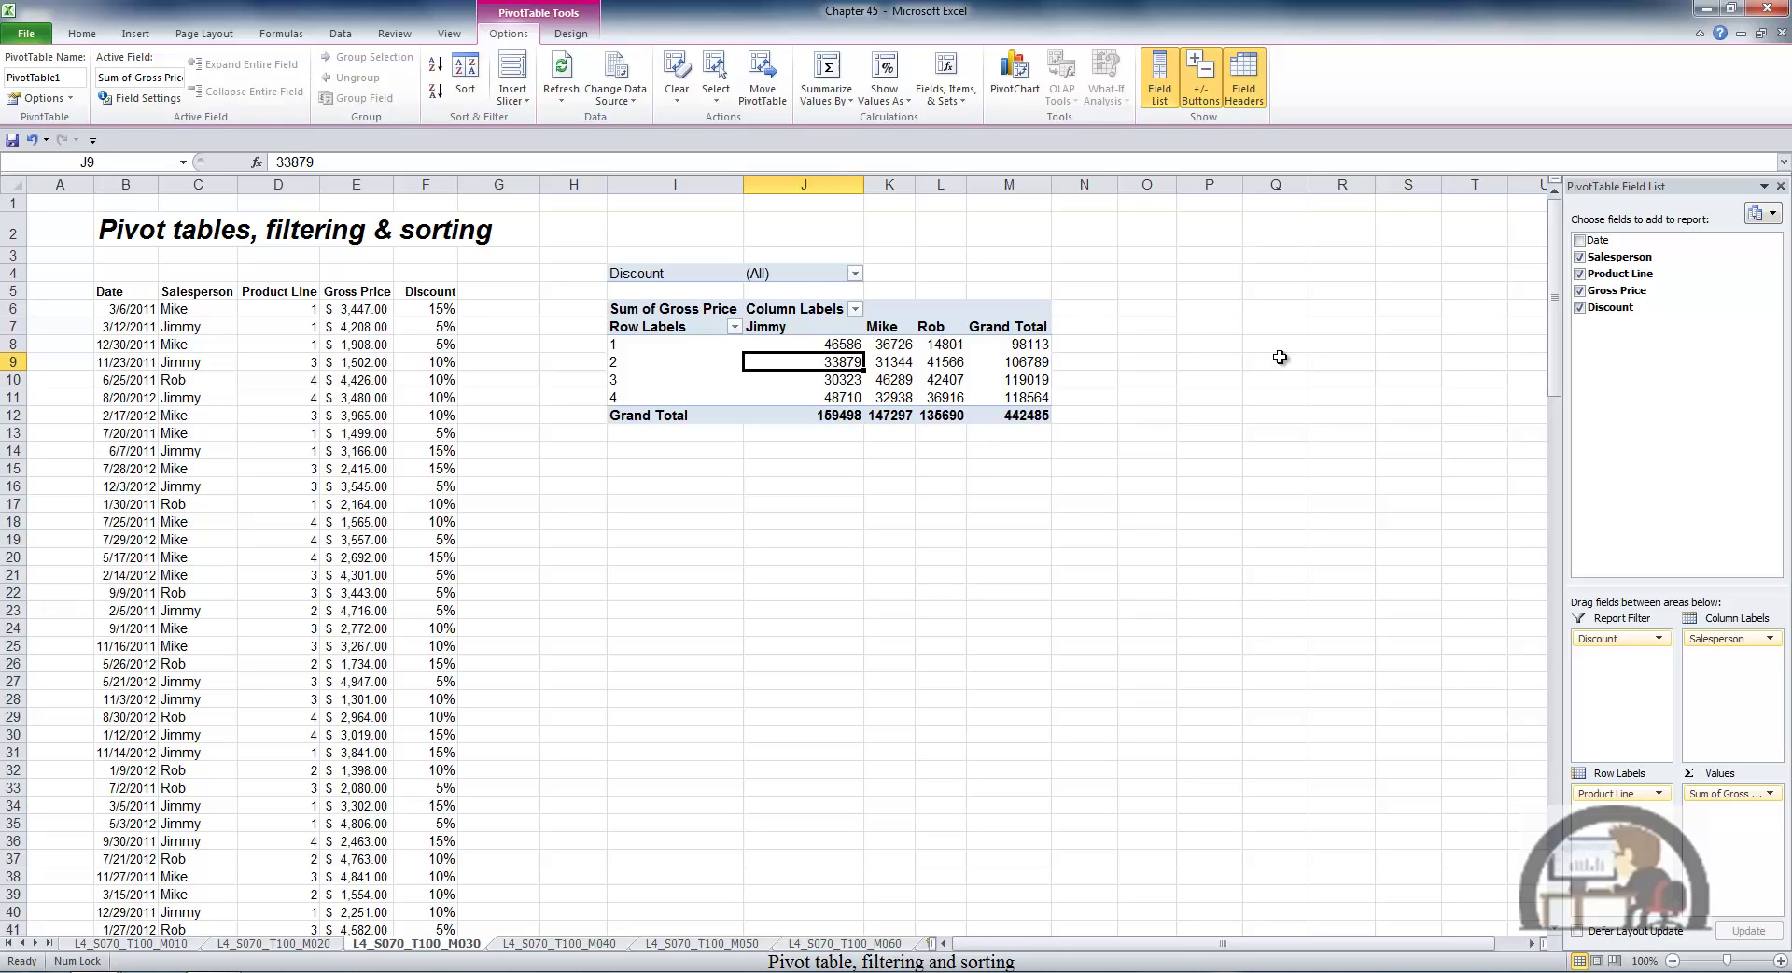
Generate report filter pages for Discount, look through the 5%, 10% and 15% sheets, and return to L4_S070_T100_M030.
{"action": "left_click", "coordinate": [71, 99]}
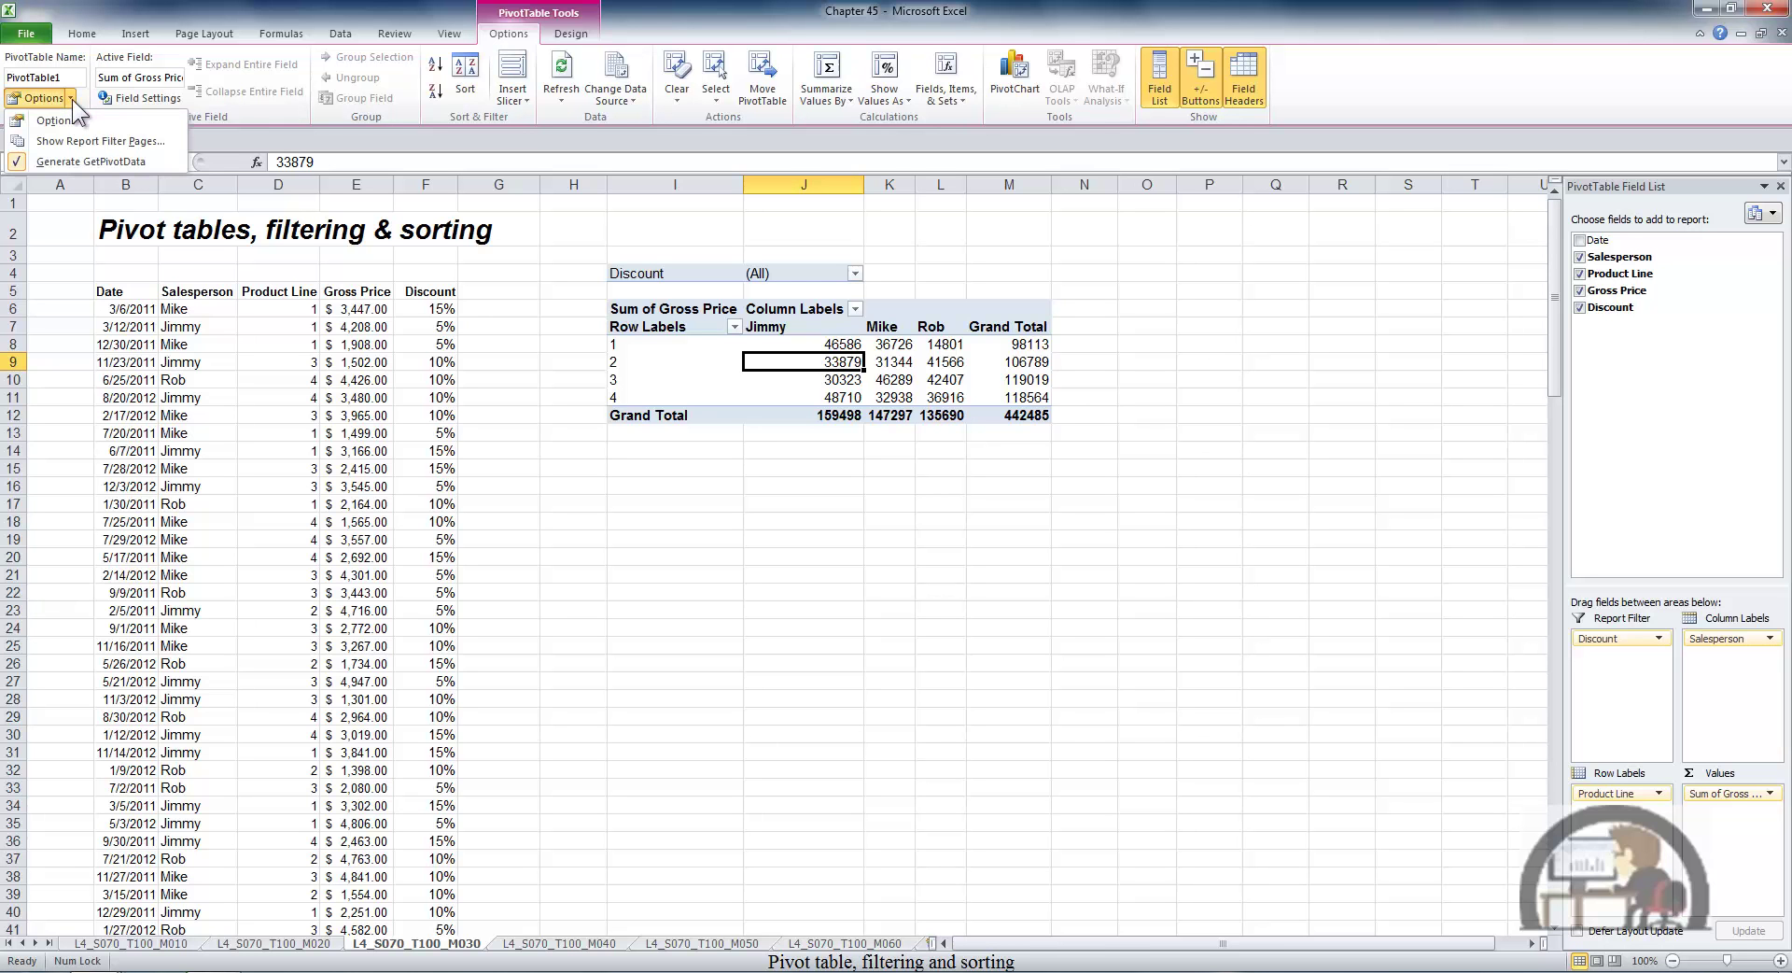
{"action": "left_click", "coordinate": [97, 142]}
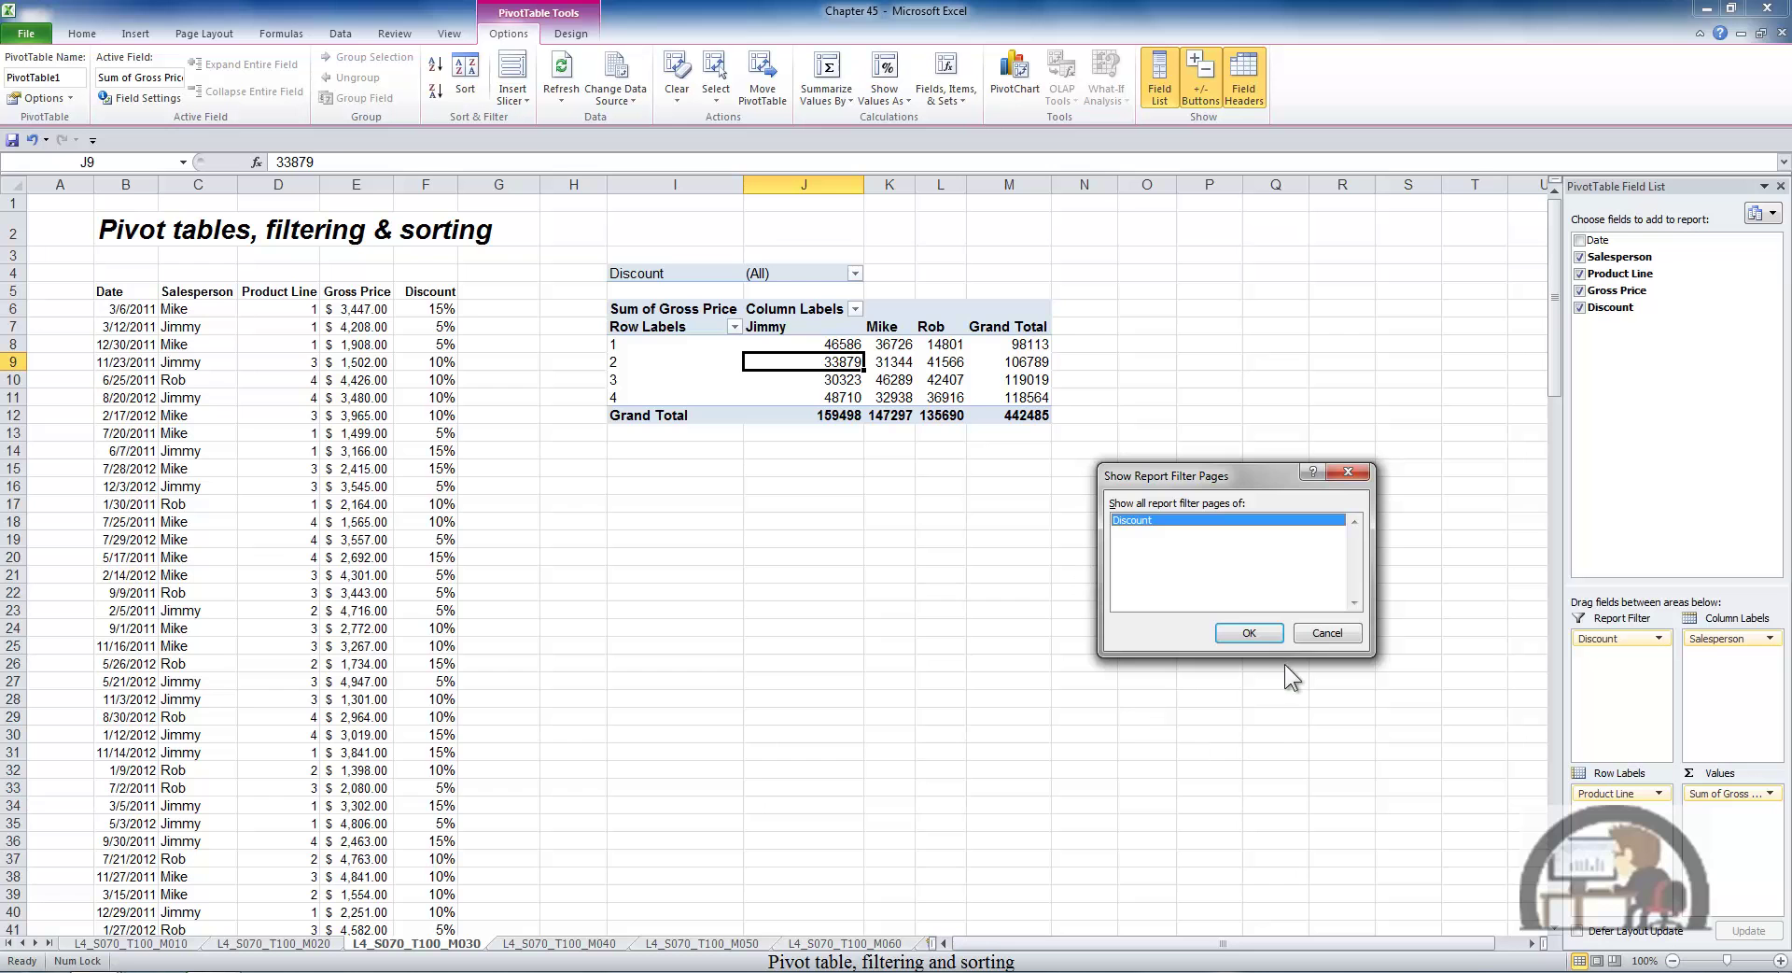
{"action": "left_click", "coordinate": [1253, 637]}
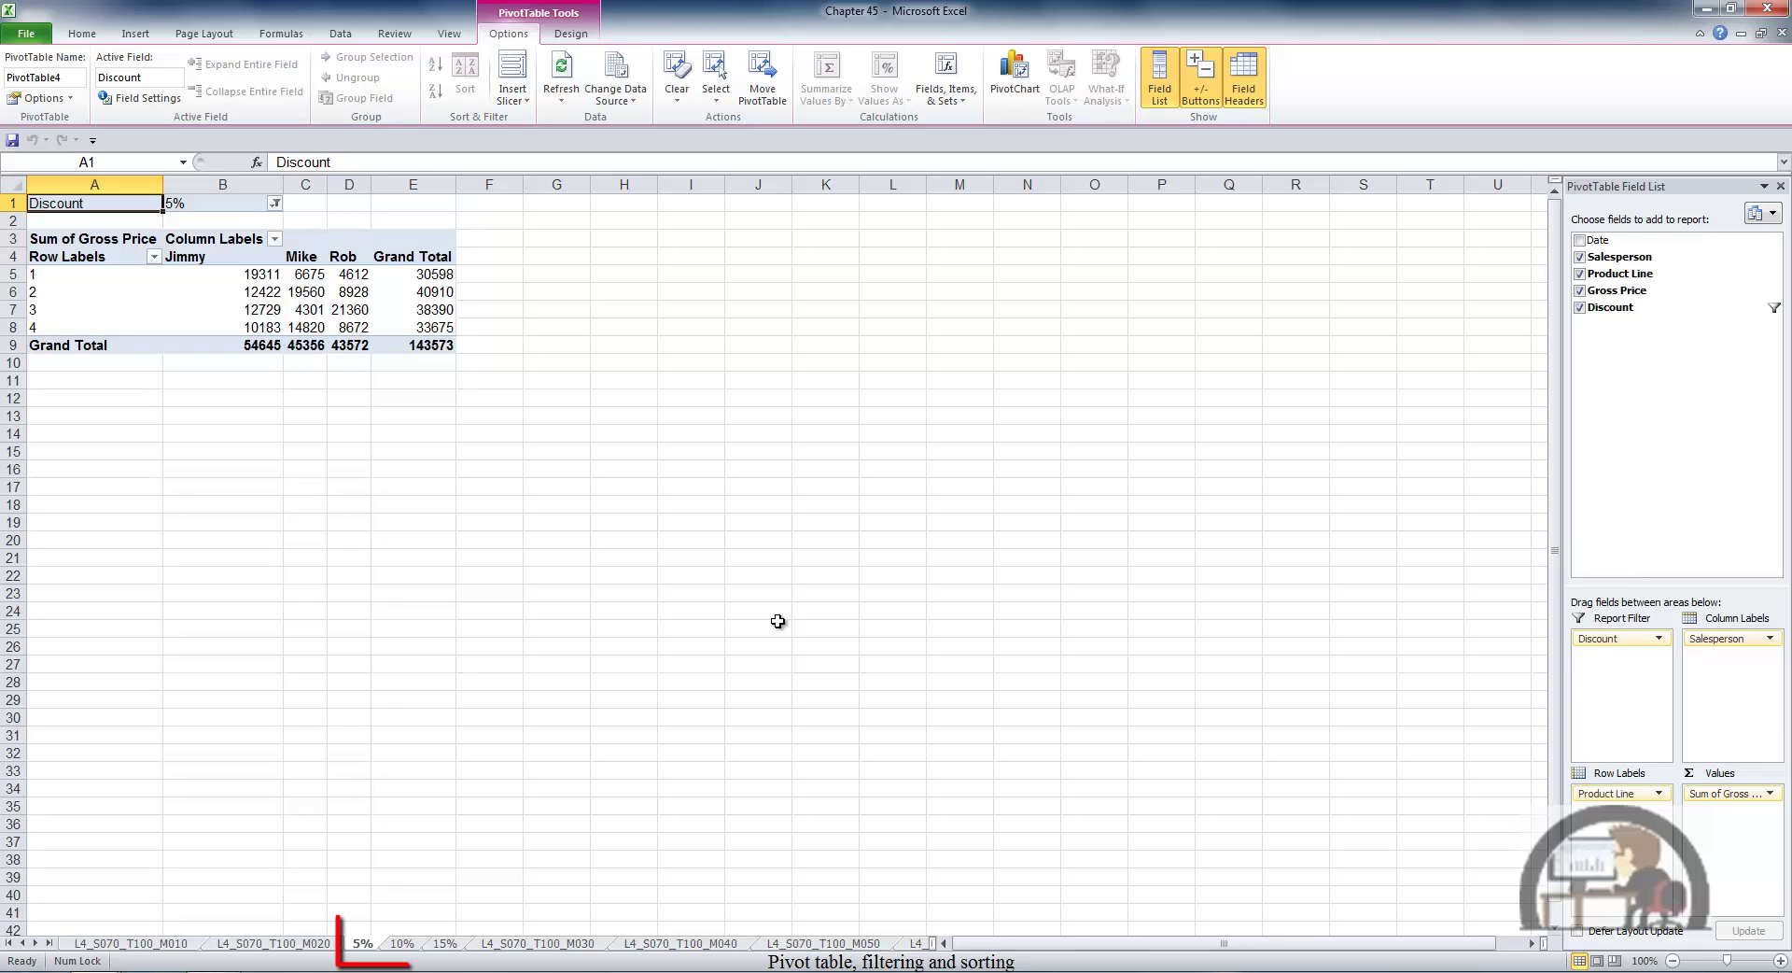
{"action": "key", "text": "ctrl+Page_Down"}
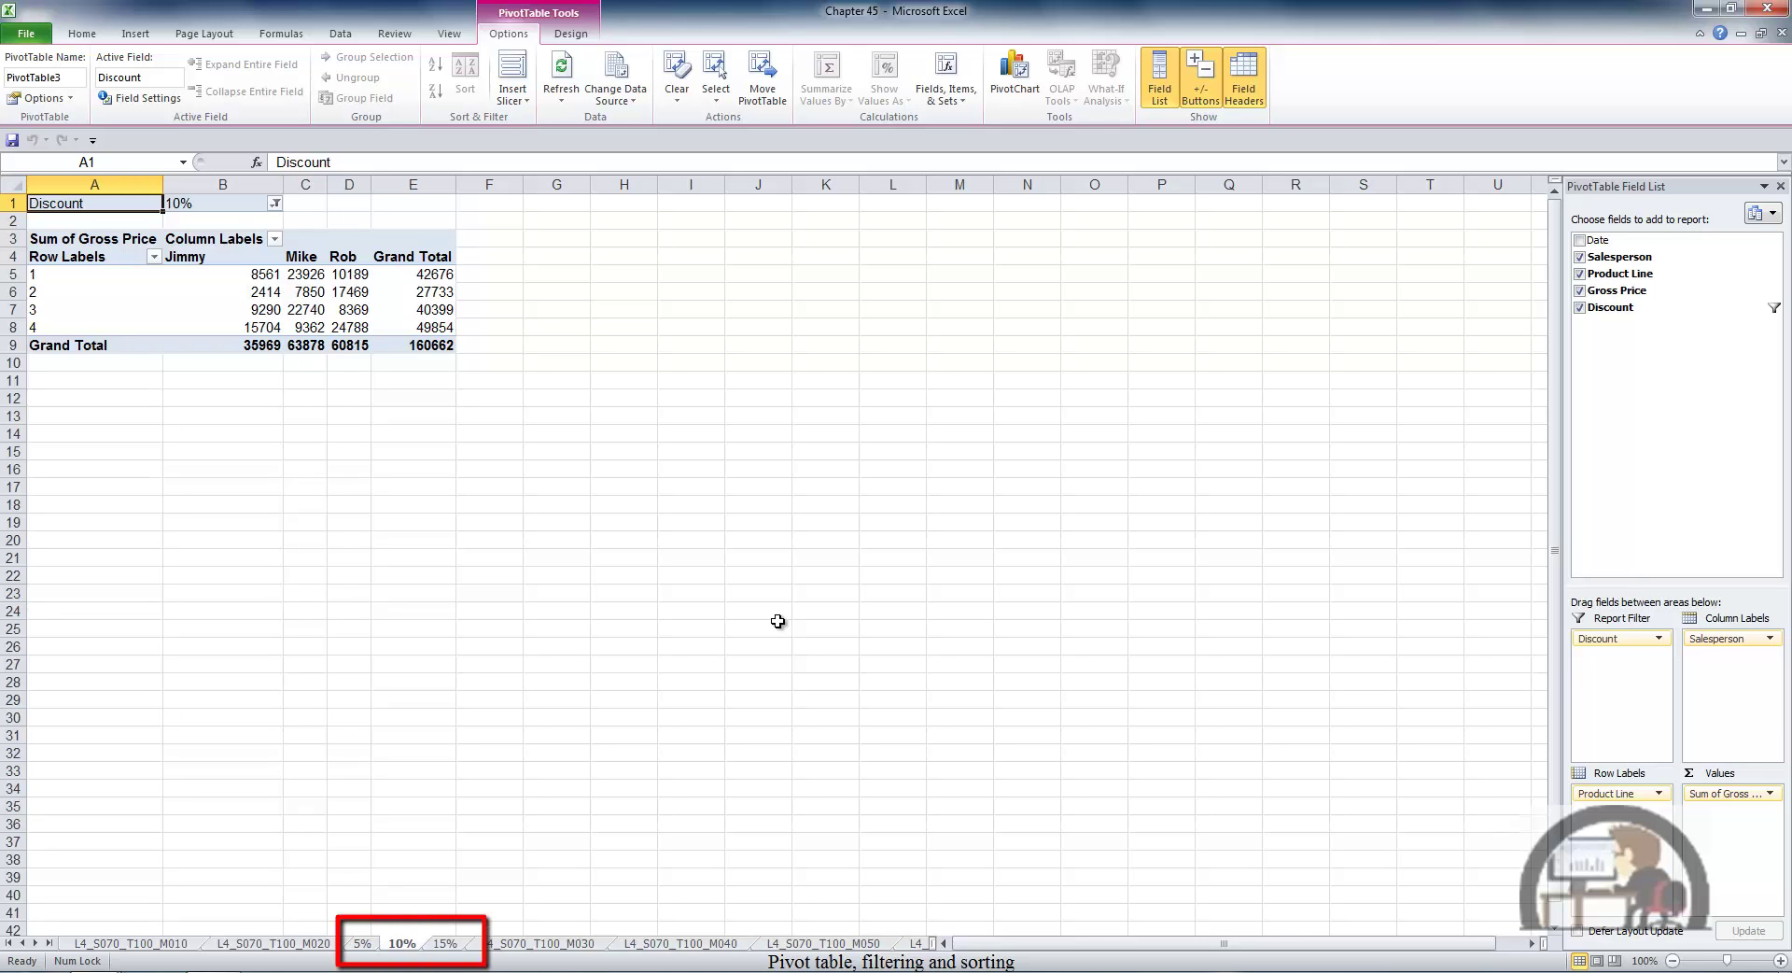
{"action": "key", "text": "ctrl+Page_Down"}
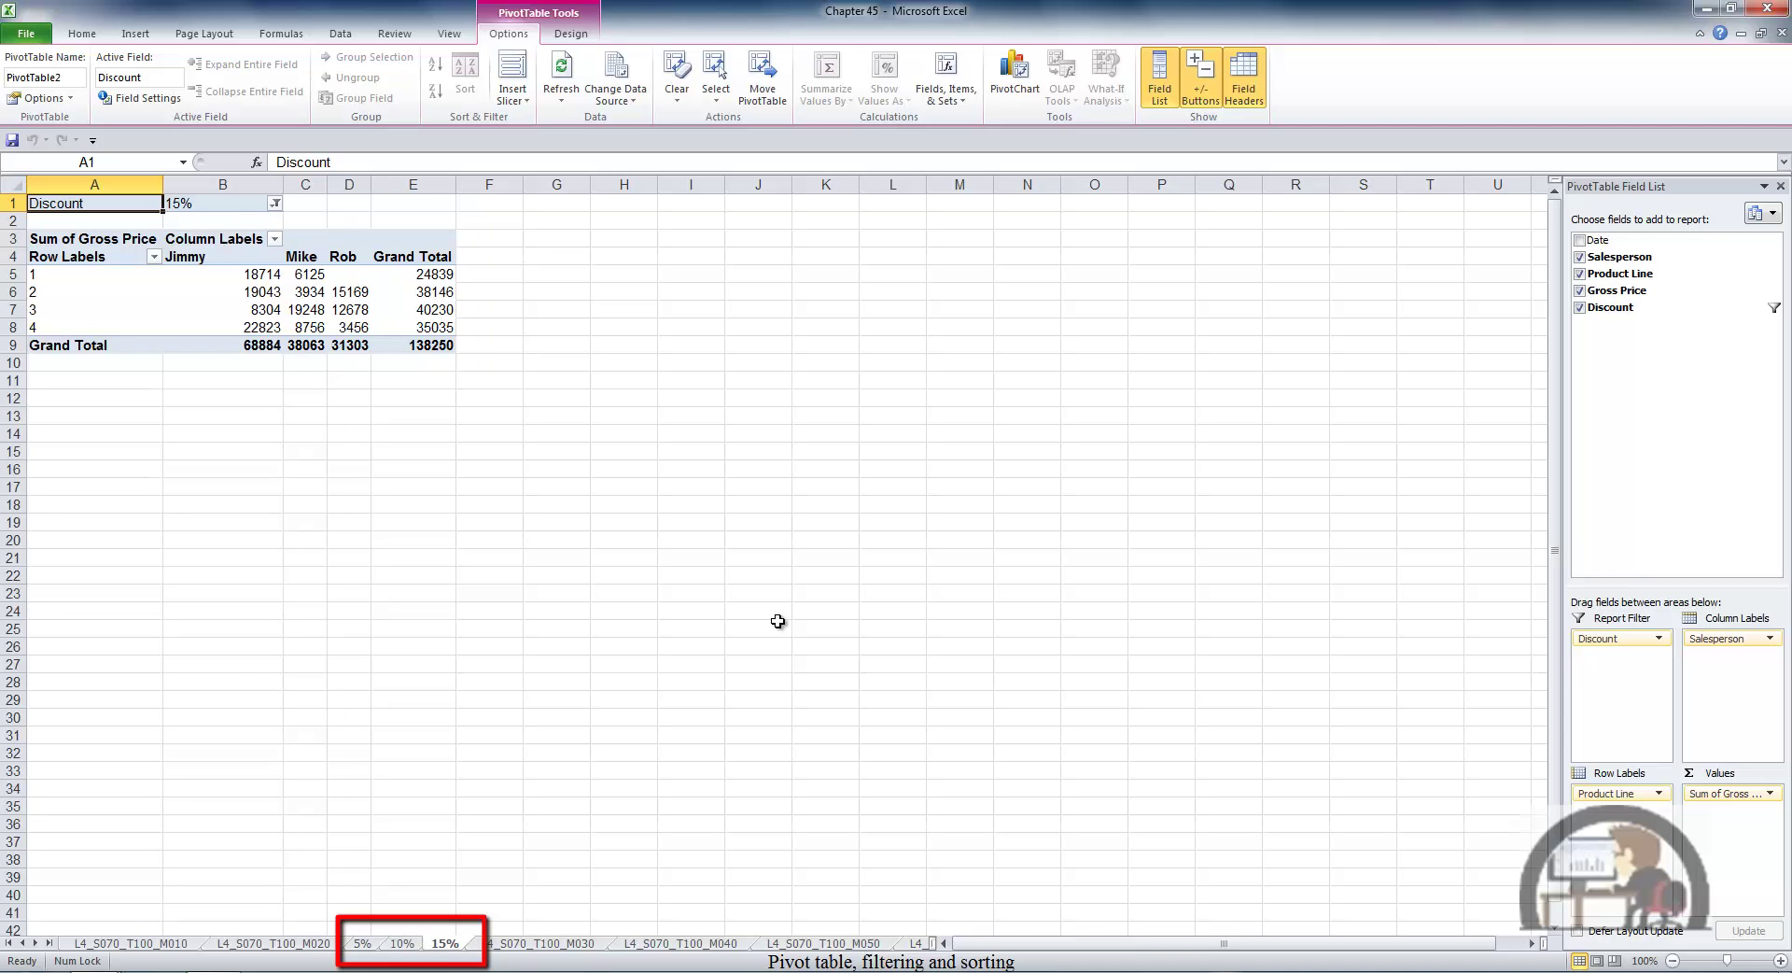
{"action": "left_click", "coordinate": [586, 944]}
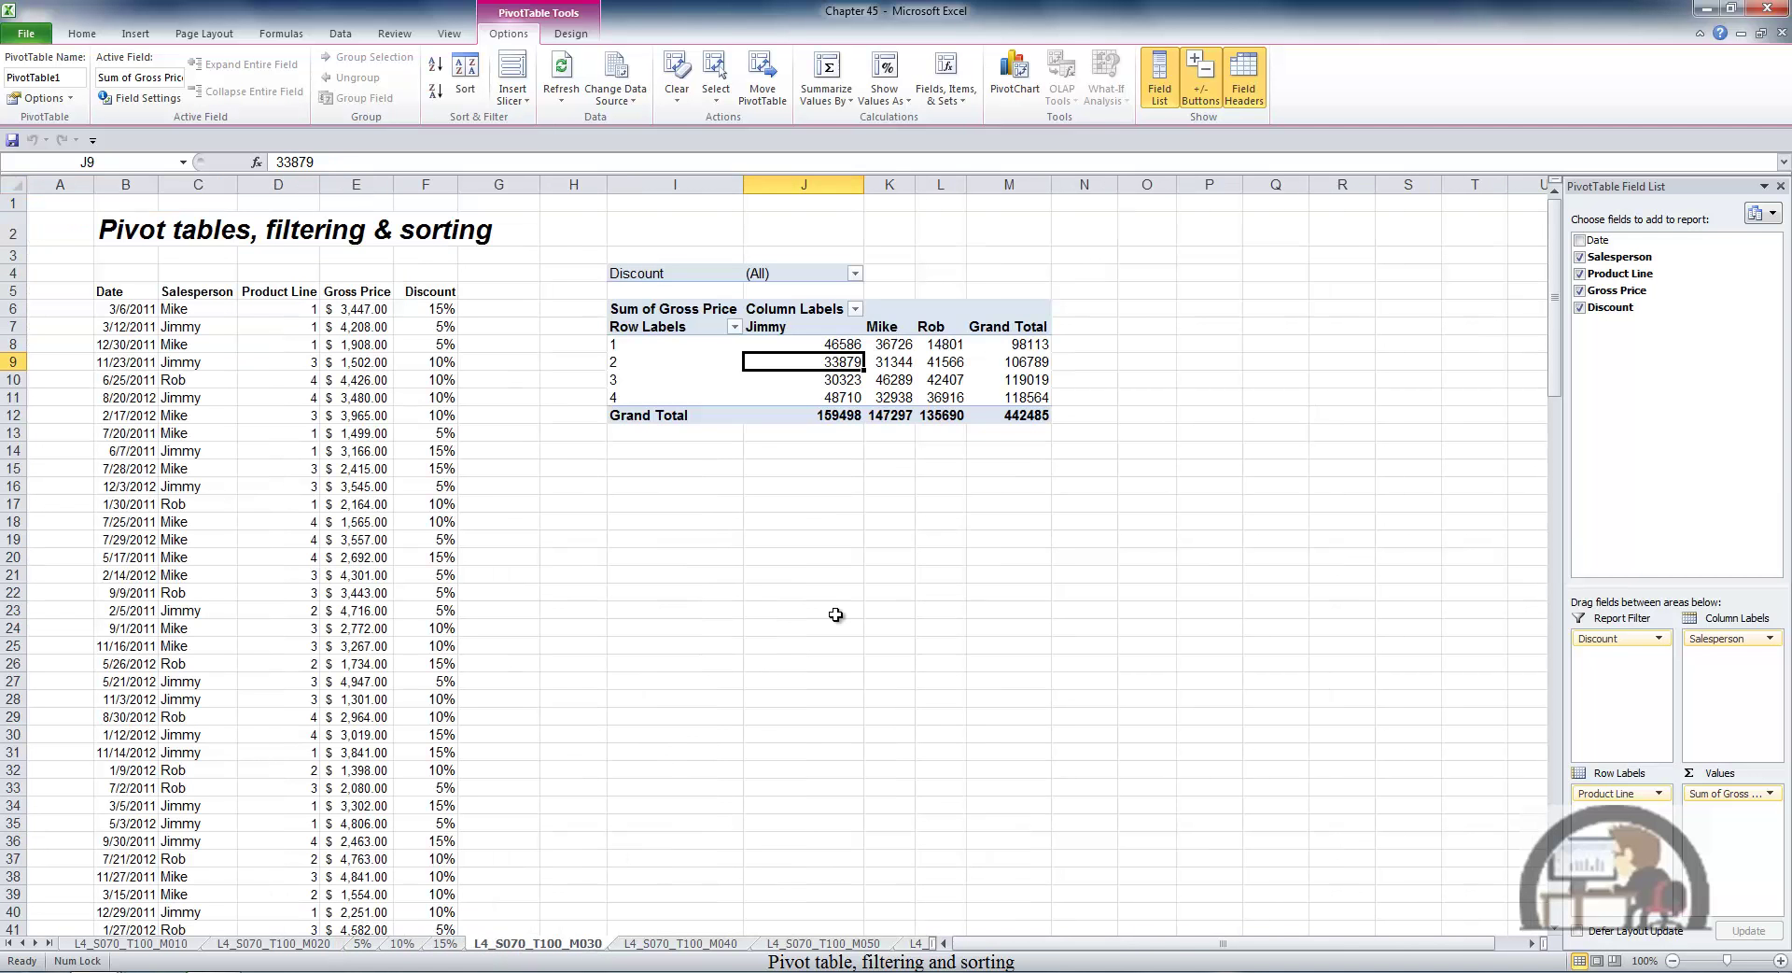
Select the entire PivotTable on L4_S070_T100_M030 and delete it.
{"action": "left_click", "coordinate": [727, 103]}
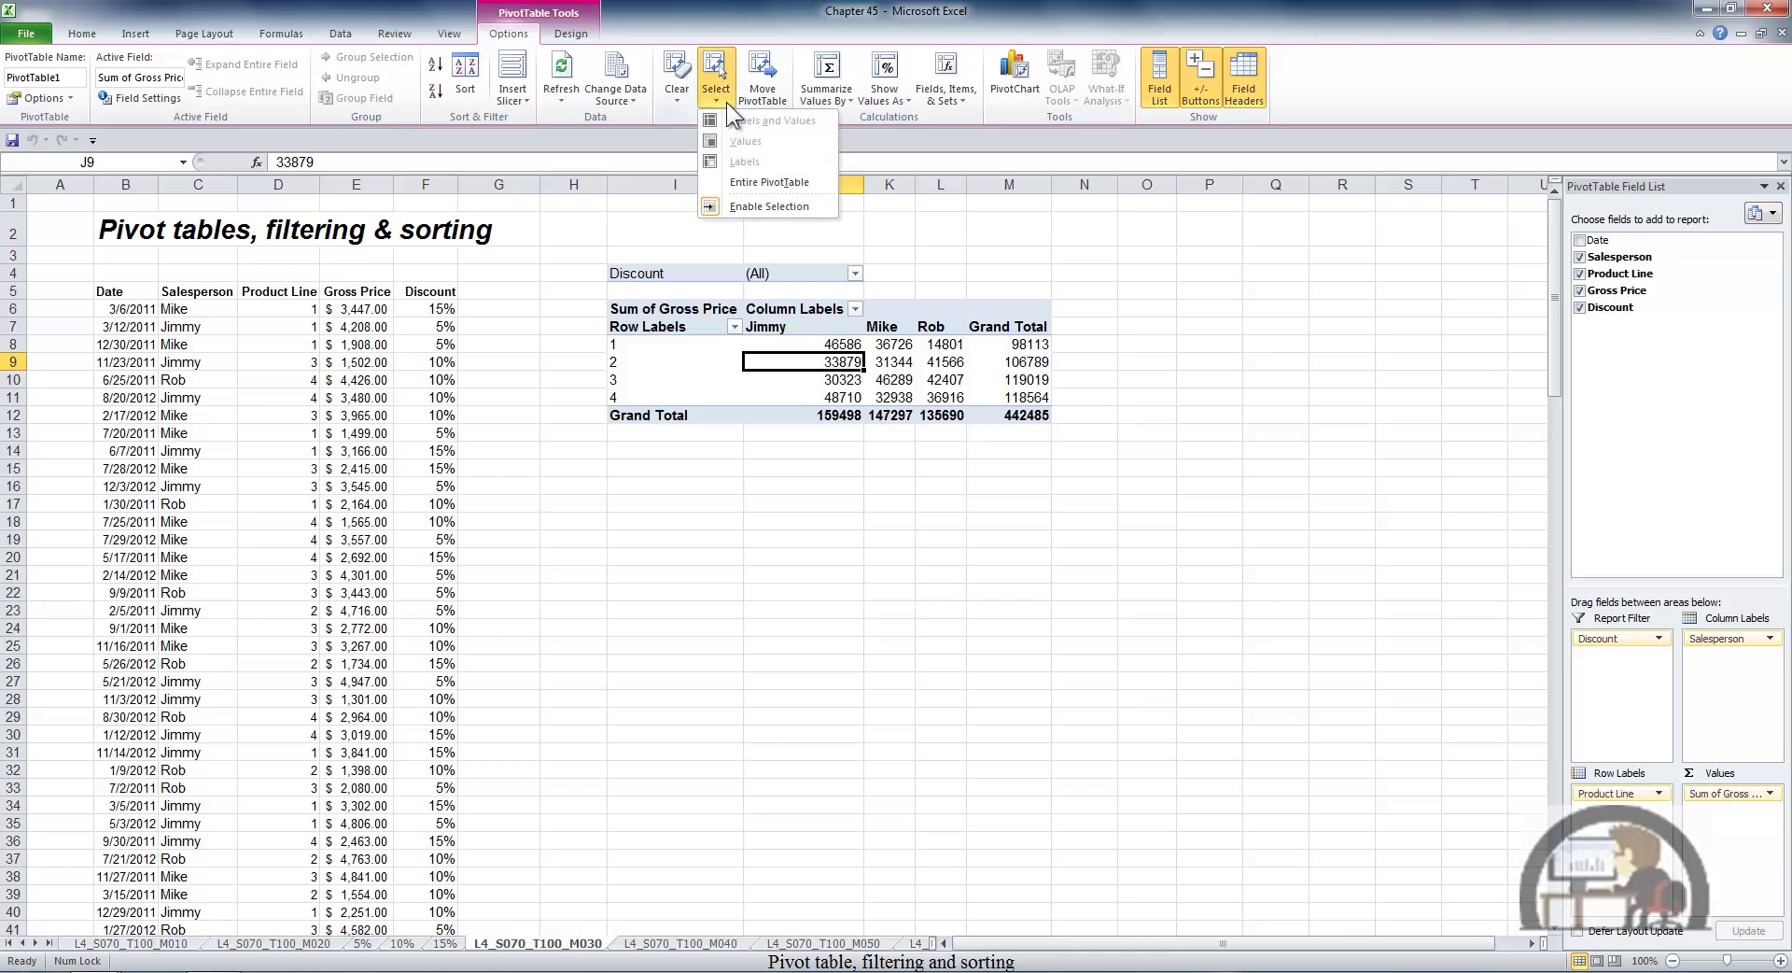
{"action": "left_click", "coordinate": [784, 187]}
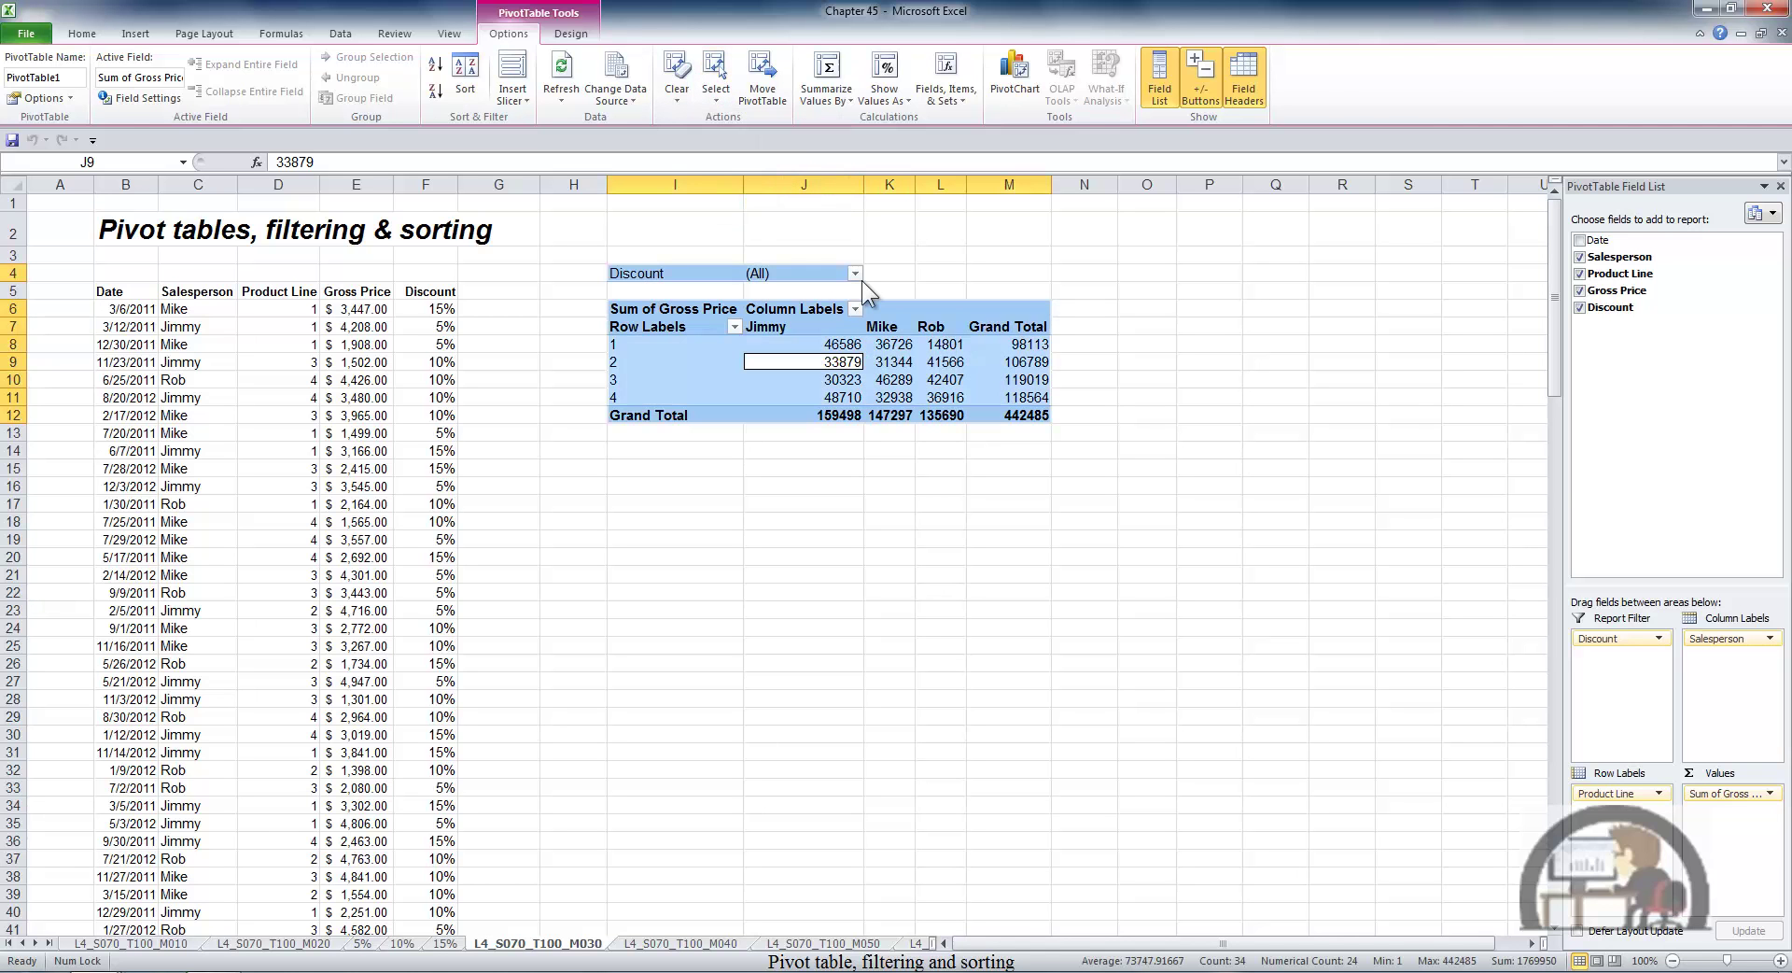
{"action": "key", "text": "Delete"}
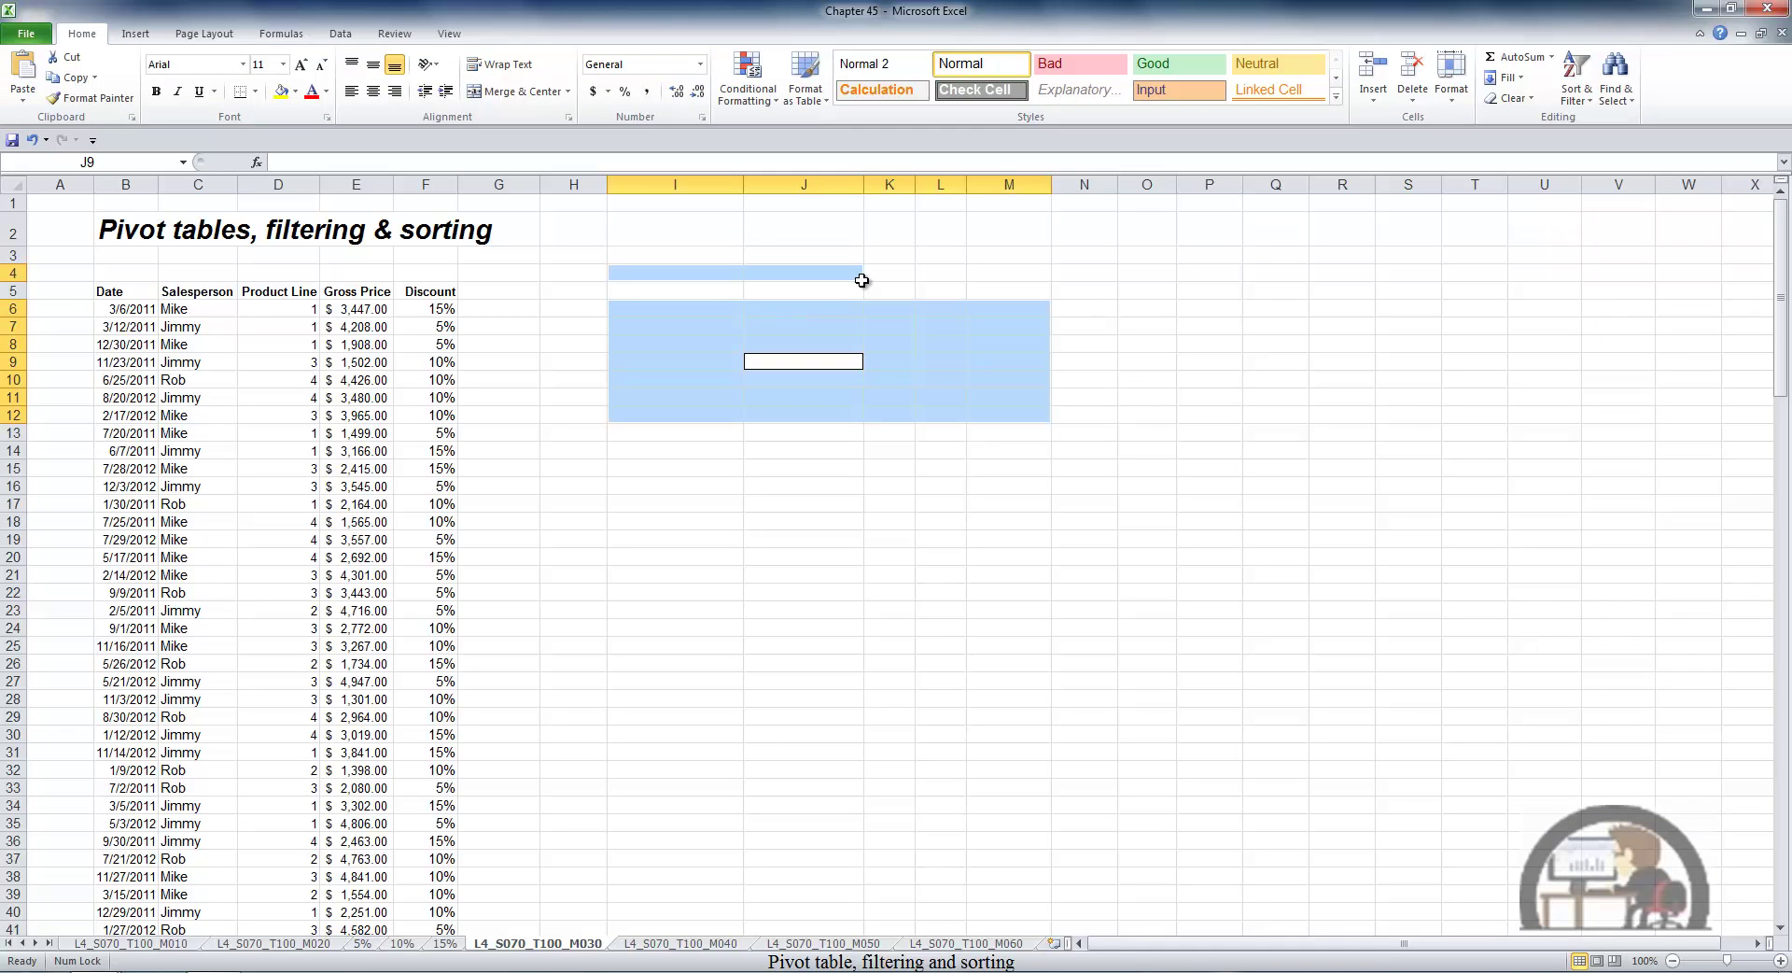
{"action": "left_click", "coordinate": [671, 315]}
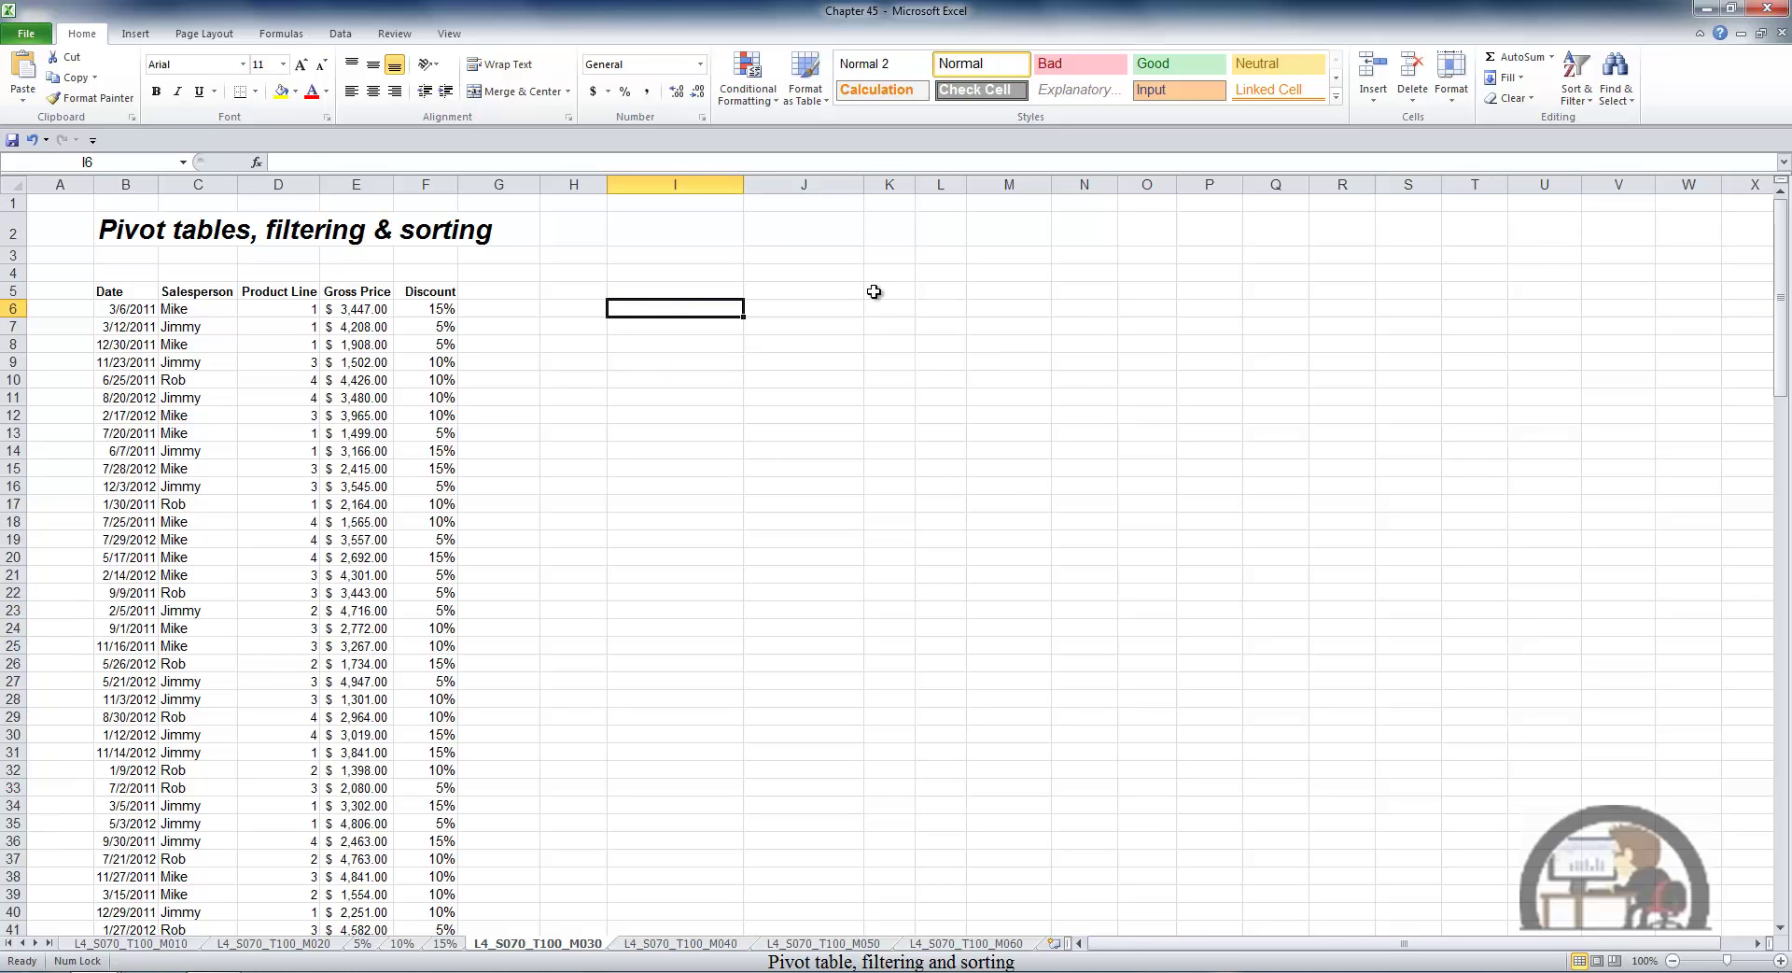
Create an empty PivotTable from the sales data in B5:F149, placed at cell I6 of the existing worksheet.
{"action": "left_click", "coordinate": [210, 455]}
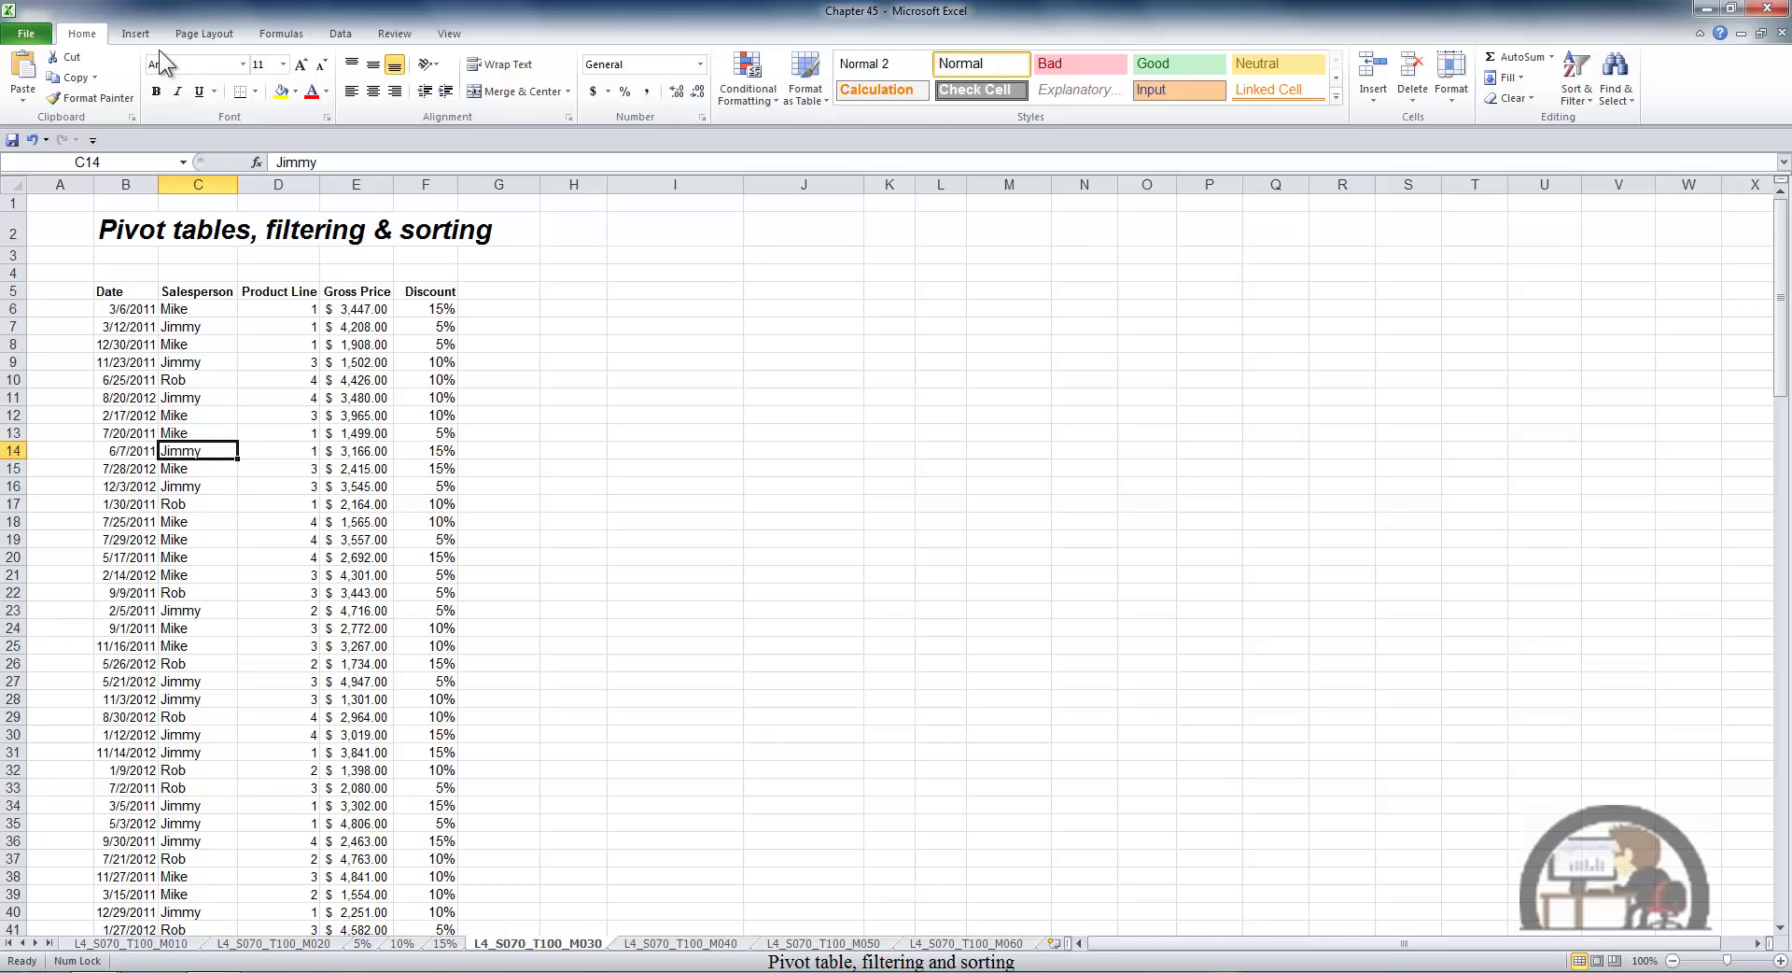
{"action": "left_click", "coordinate": [135, 33]}
{"action": "left_click", "coordinate": [30, 70]}
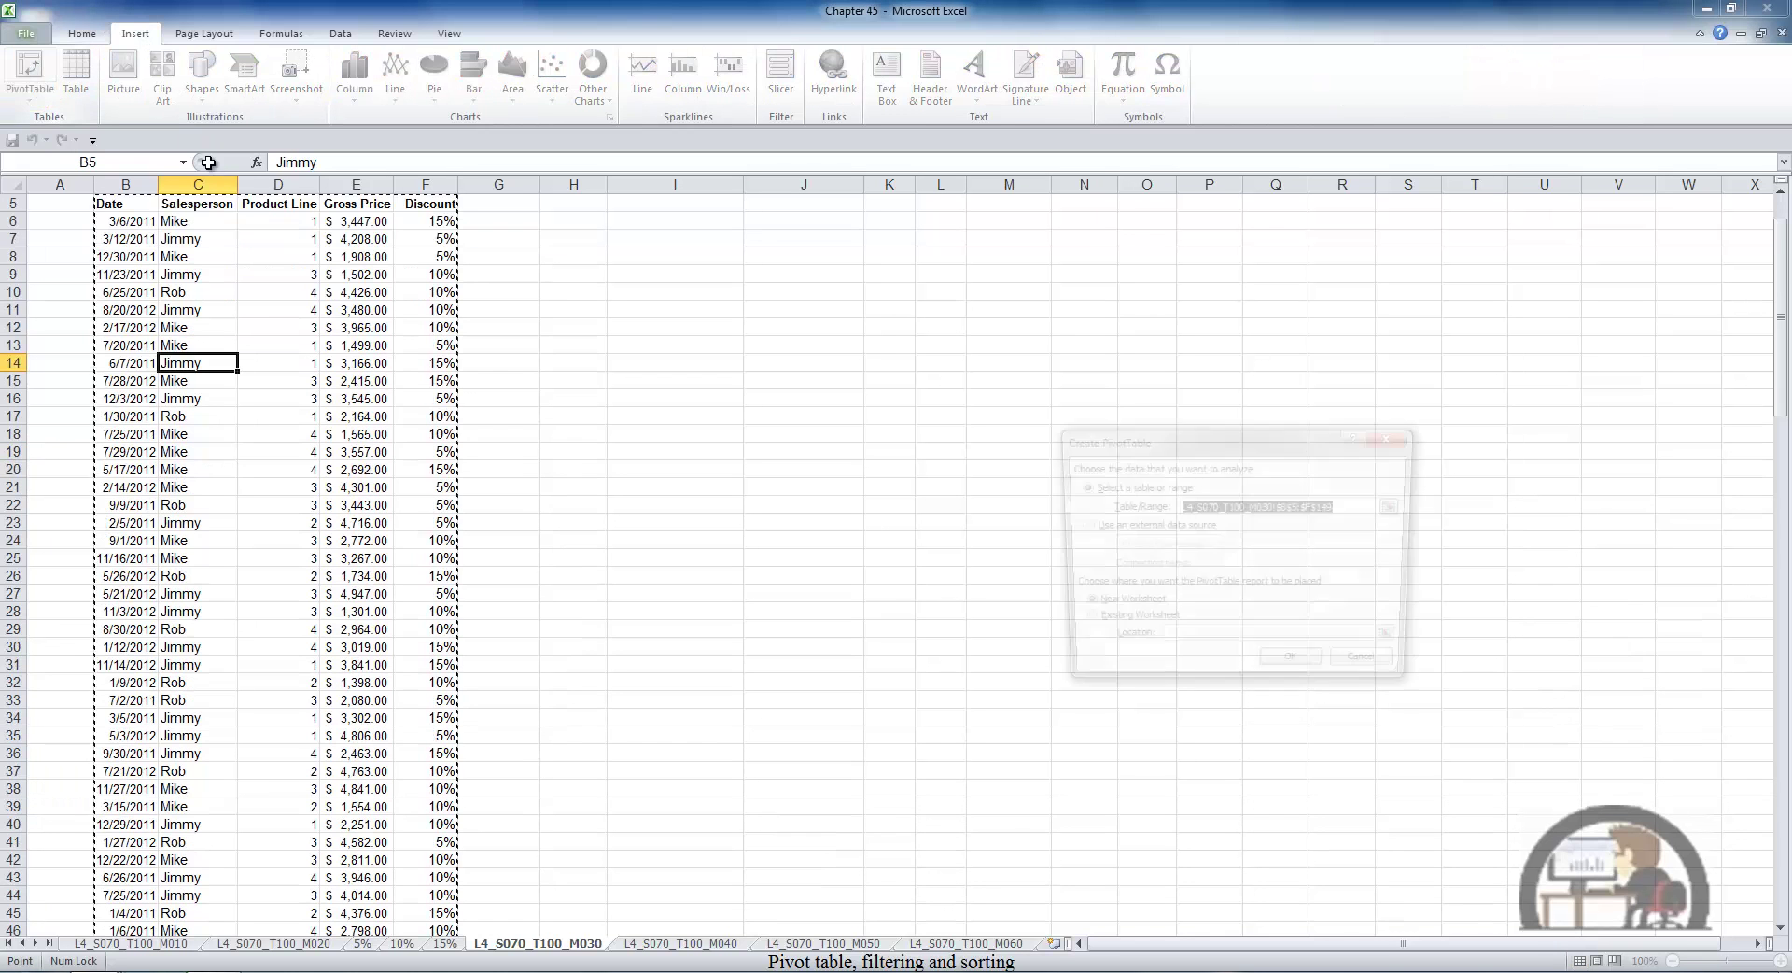
{"action": "left_click", "coordinate": [1080, 623]}
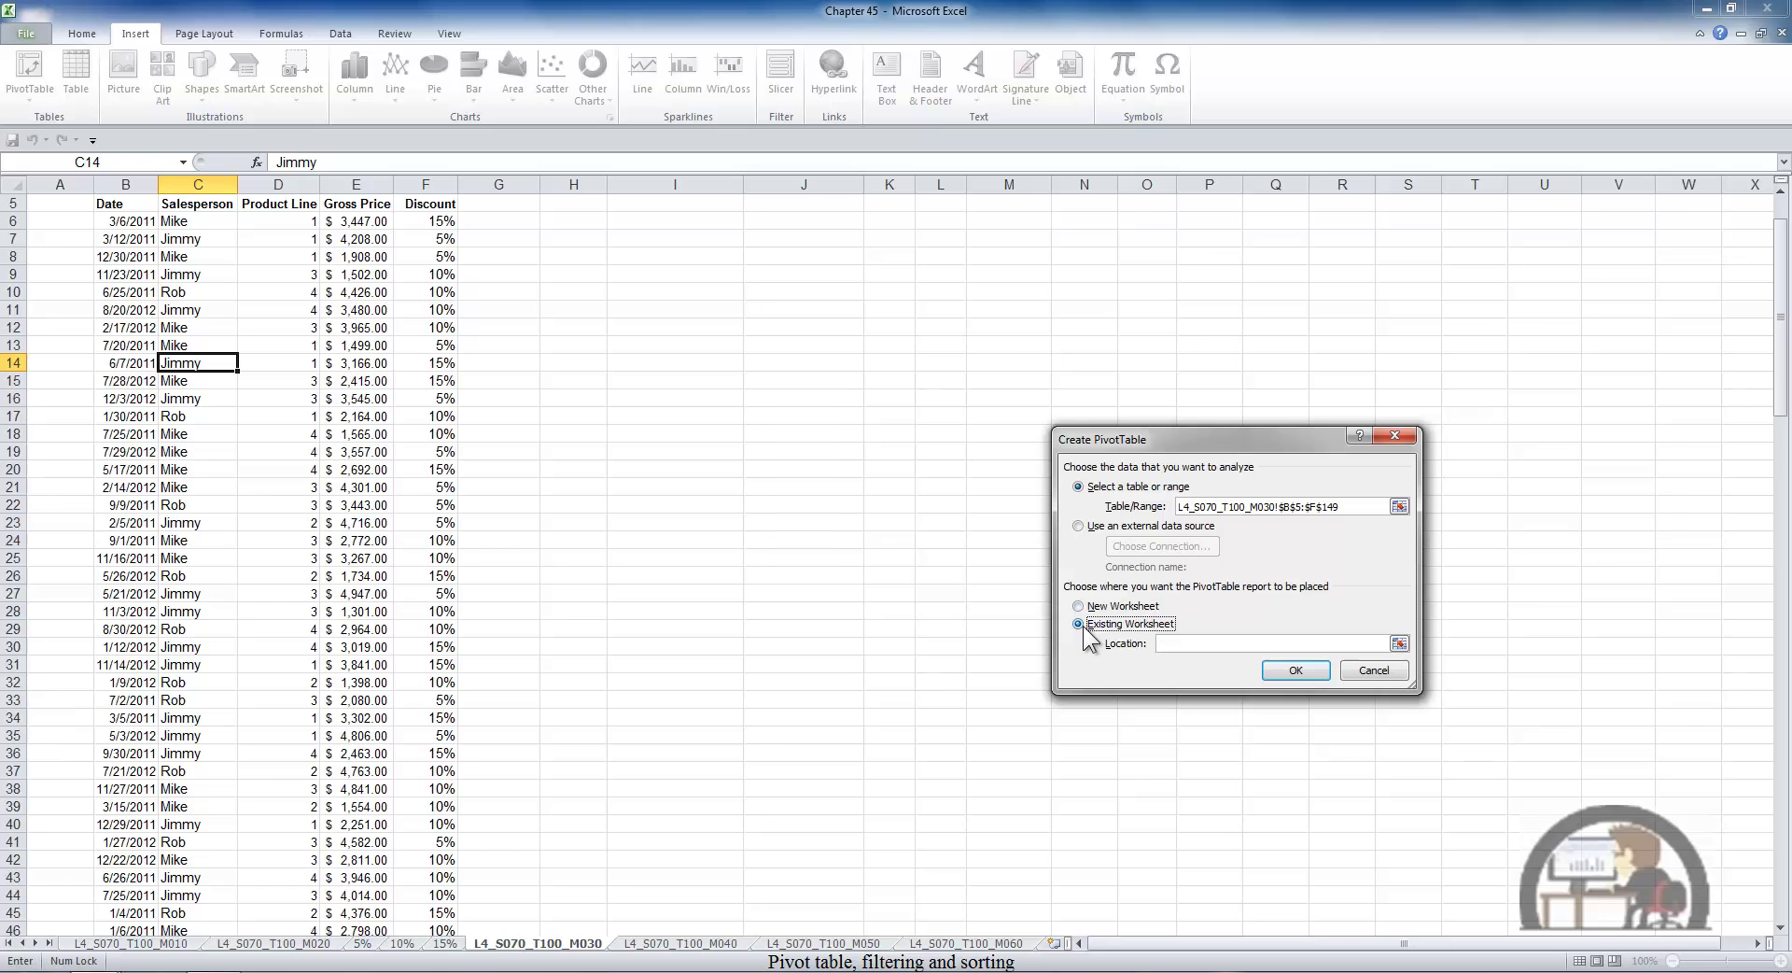
{"action": "left_click", "coordinate": [710, 222]}
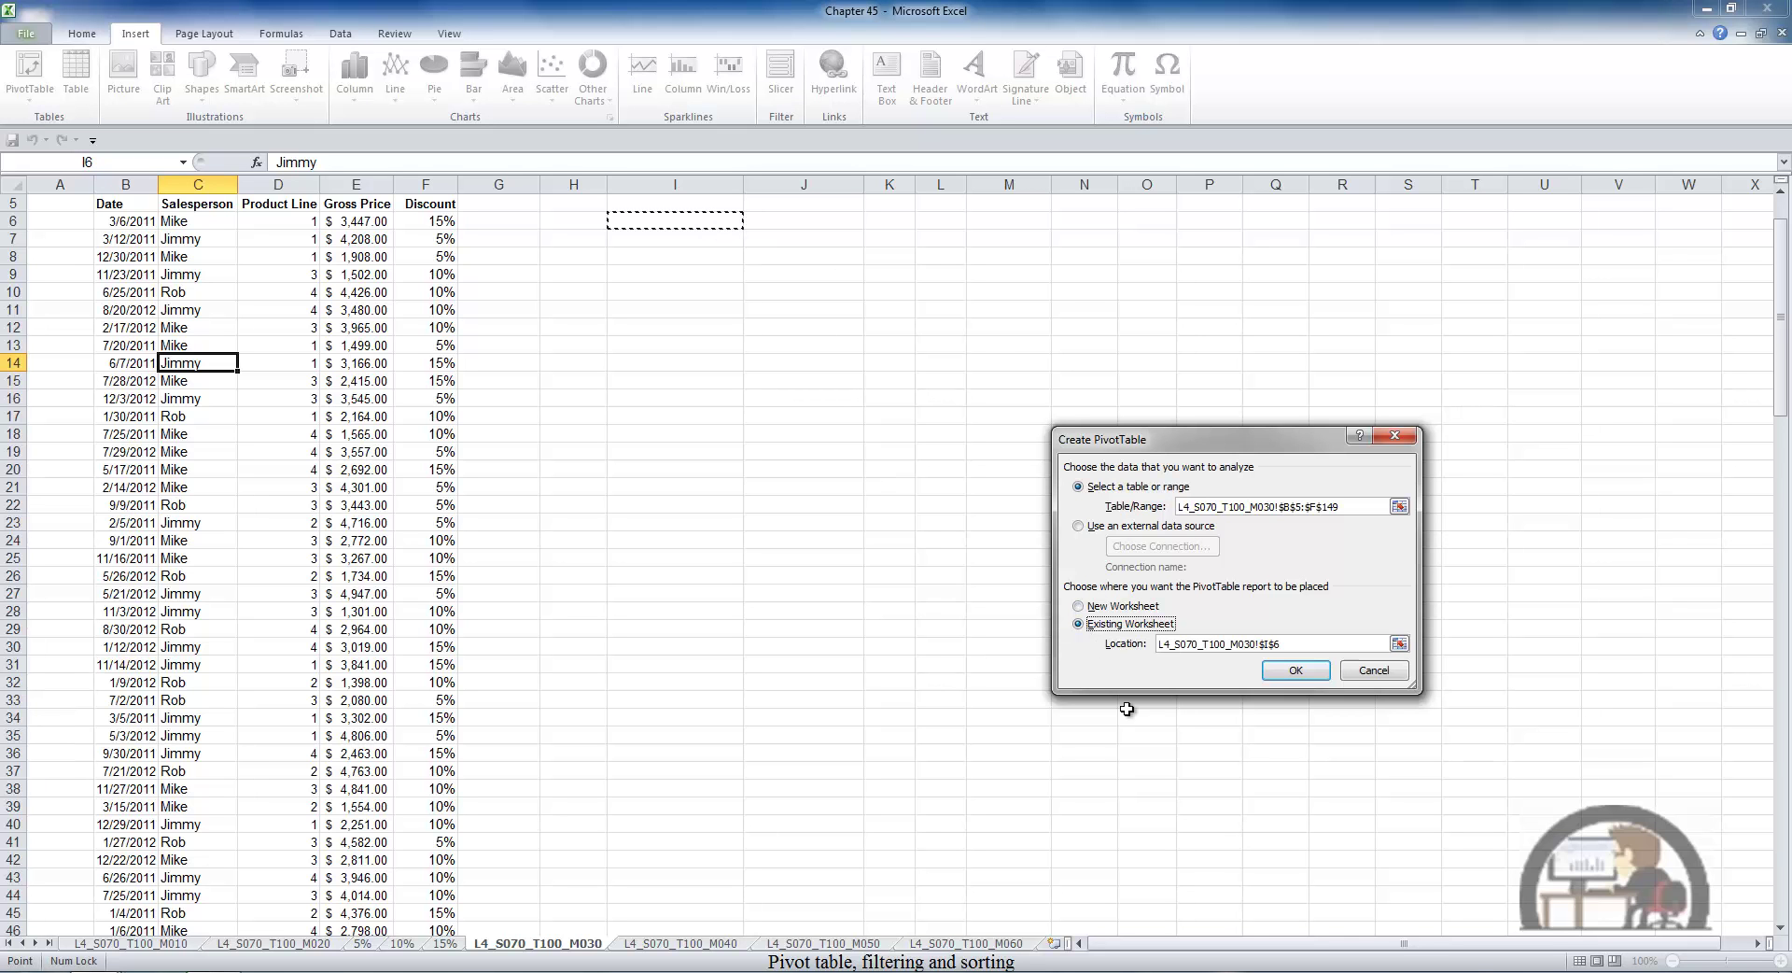
{"action": "left_click", "coordinate": [1292, 673]}
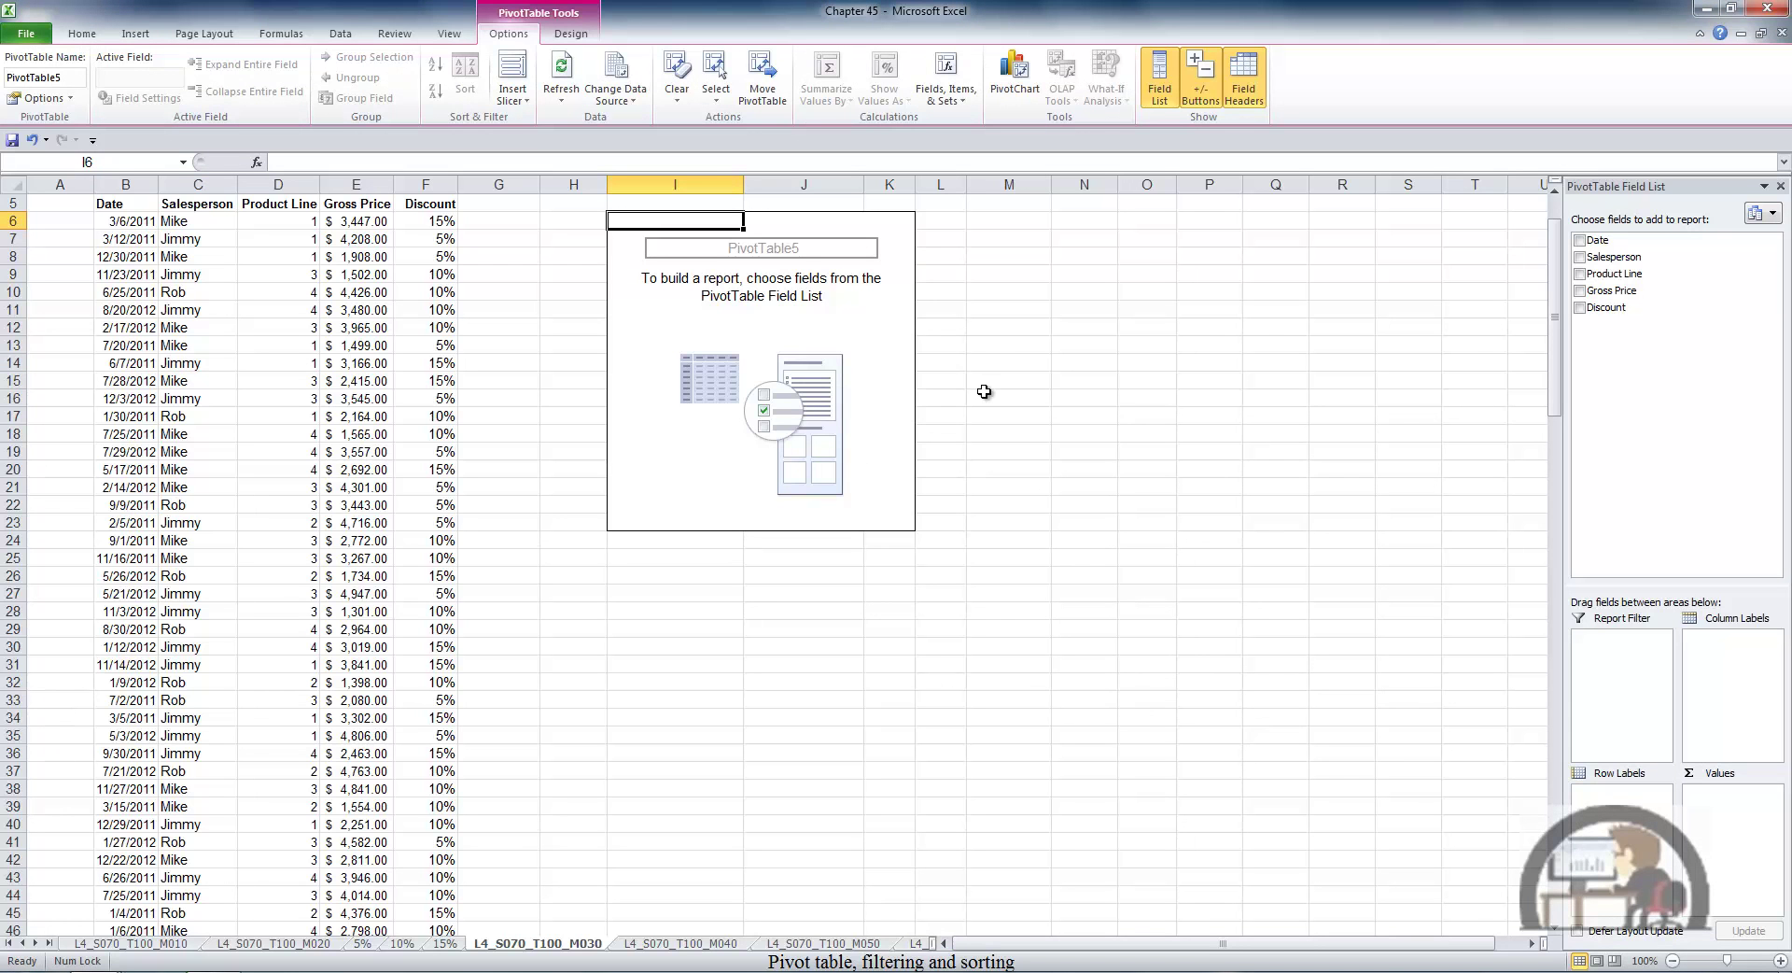
Build the PivotTable with Salesperson and Product Line as row labels and the sum of Gross Price as values.
{"action": "left_click", "coordinate": [1579, 257]}
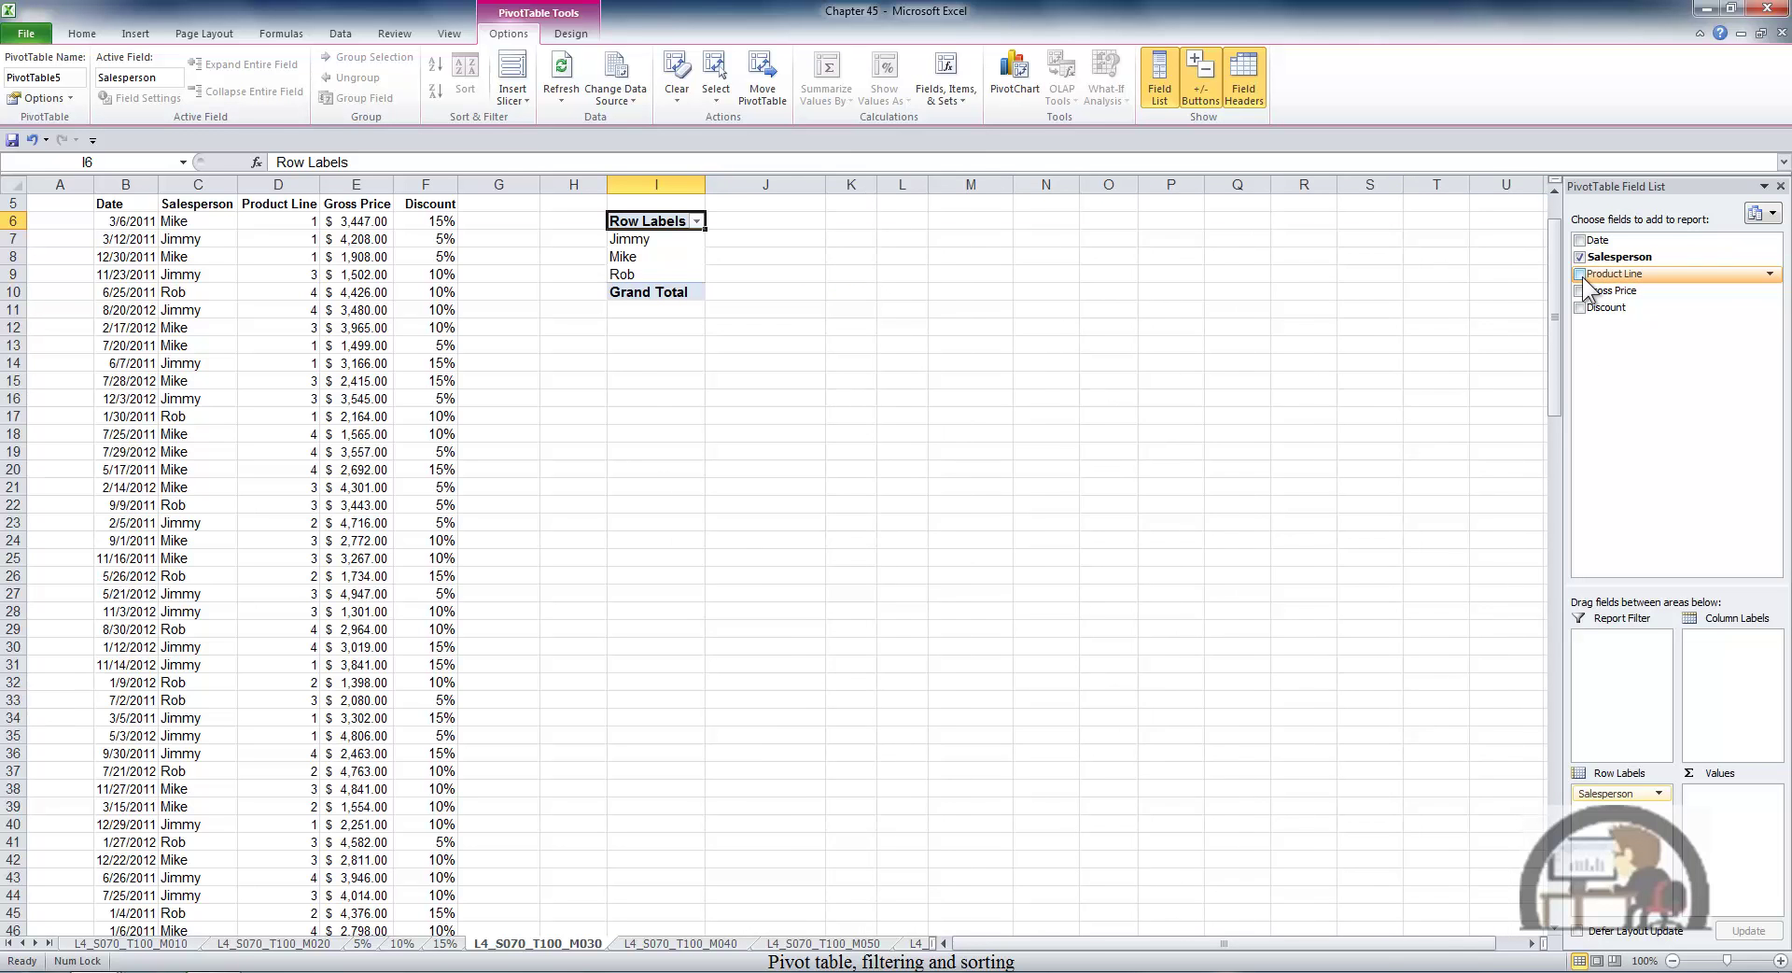
{"action": "left_click", "coordinate": [1580, 274]}
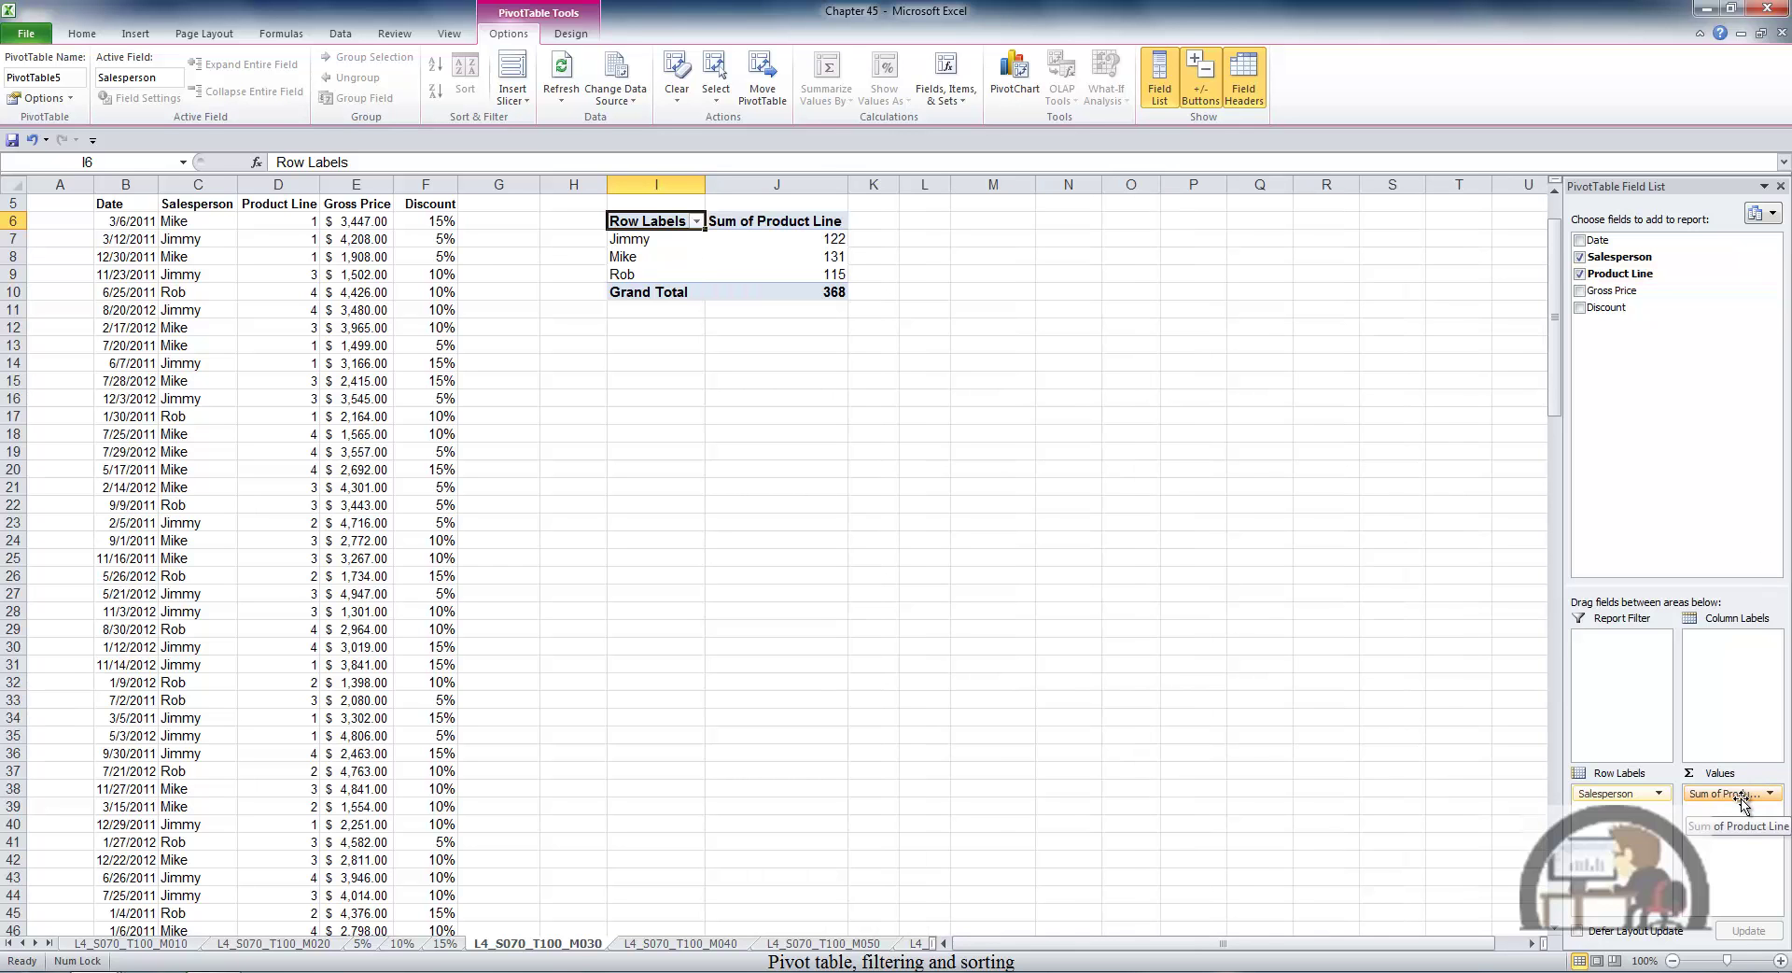
{"action": "left_click_drag", "start_coordinate": [1742, 801], "coordinate": [1618, 840]}
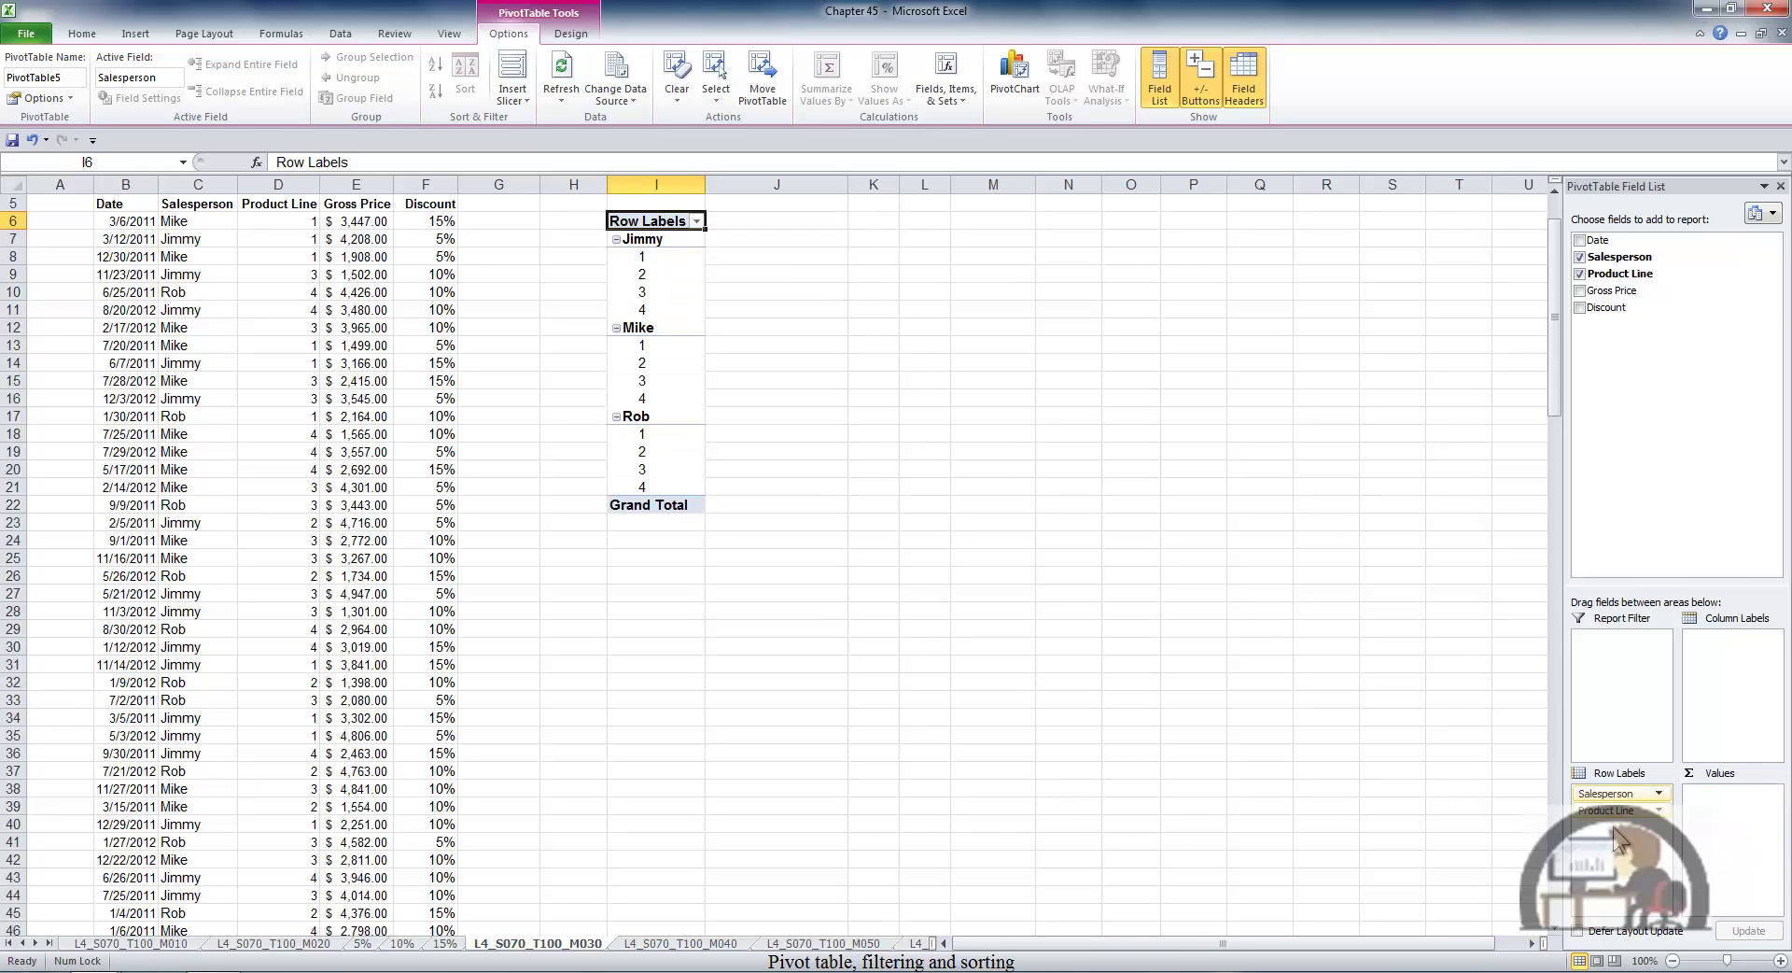
{"action": "left_click", "coordinate": [1580, 290]}
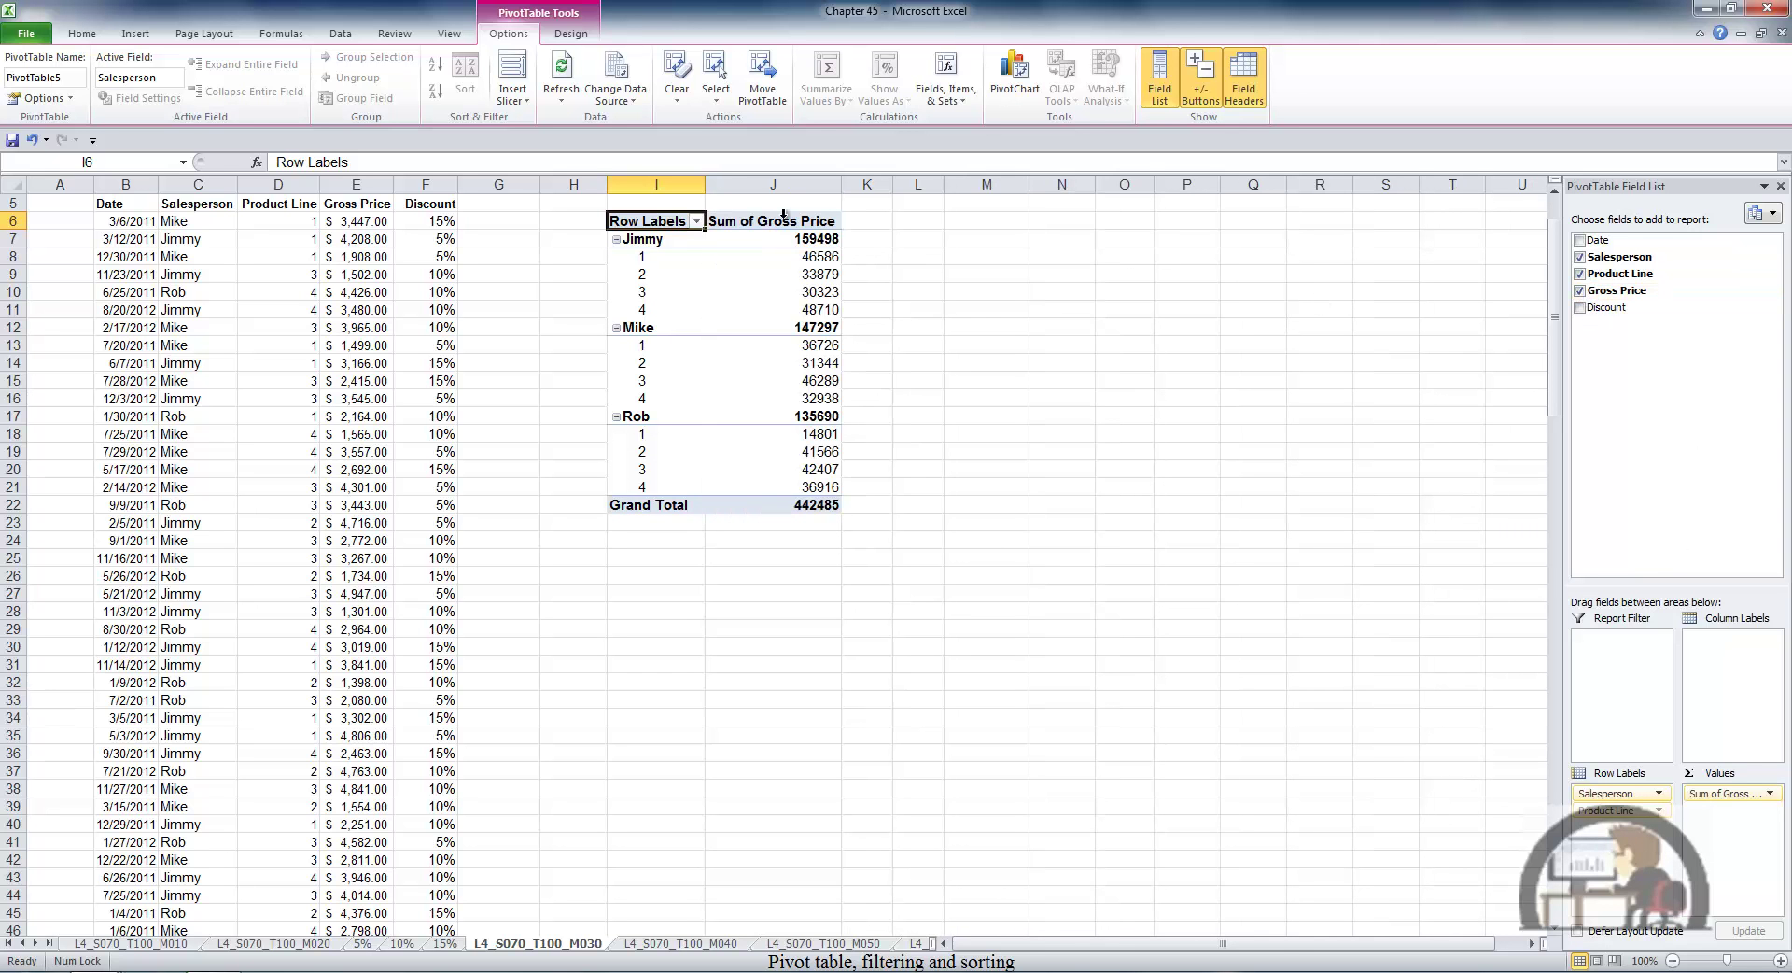
Copy the entire PivotTable and paste the duplicate at cell M6.
{"action": "left_click", "coordinate": [719, 101]}
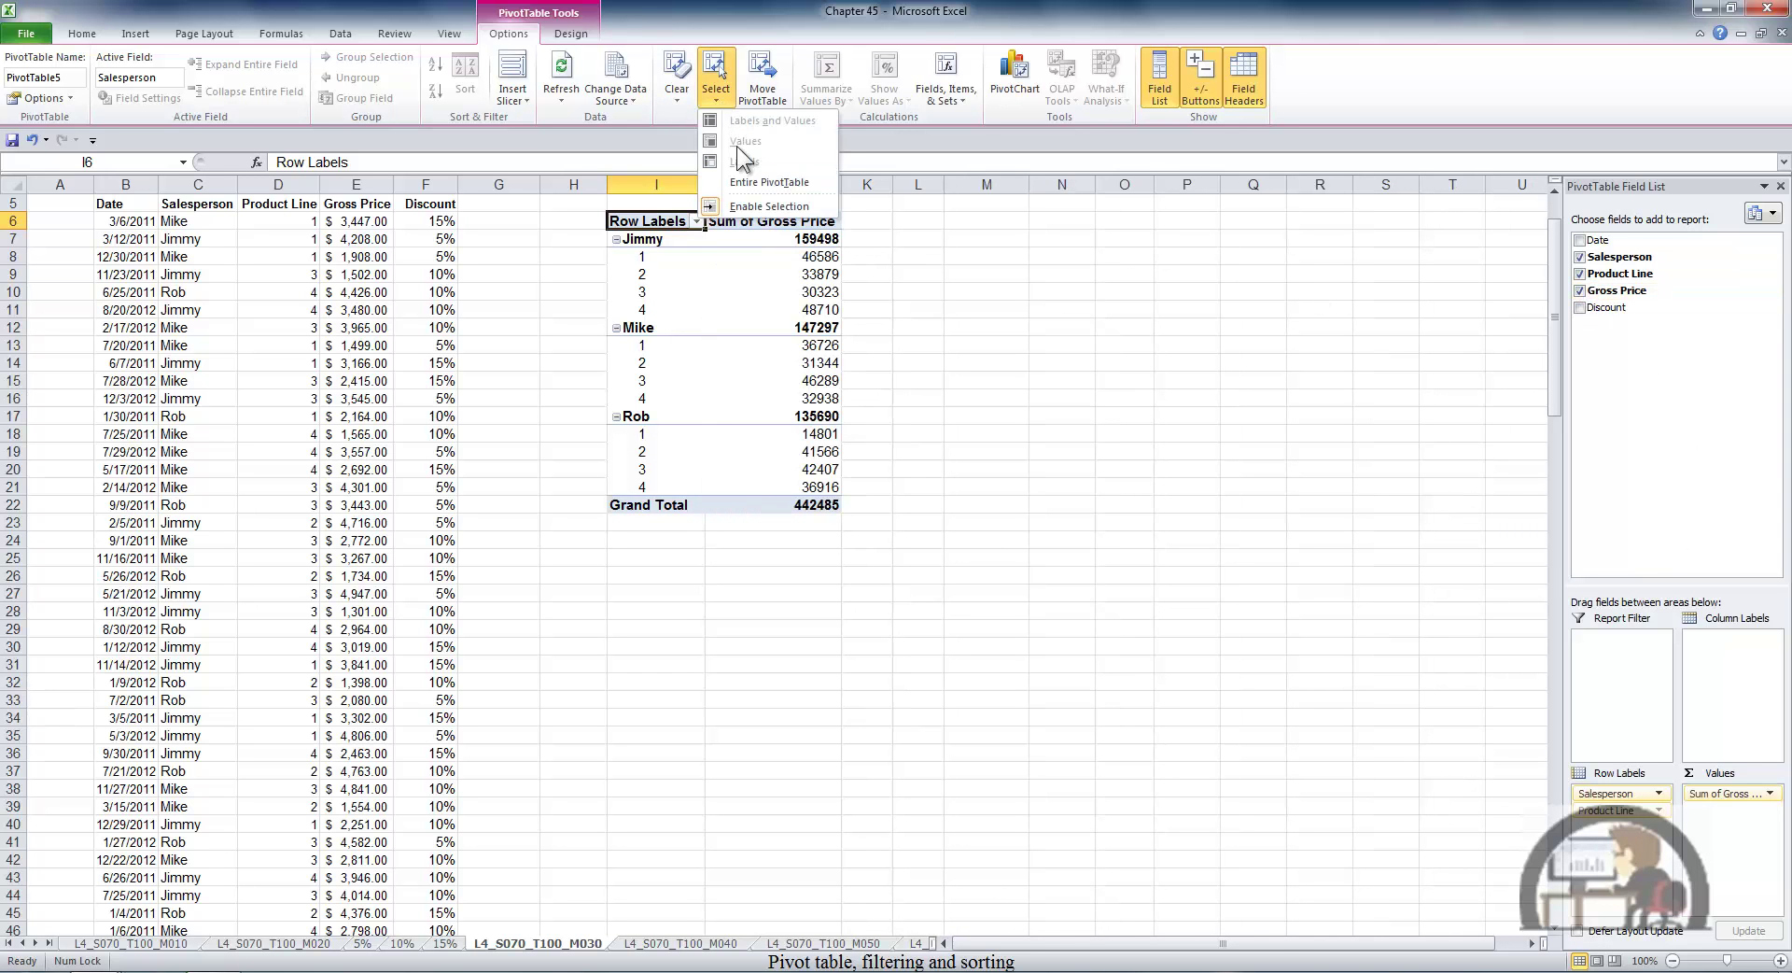
{"action": "left_click", "coordinate": [769, 182]}
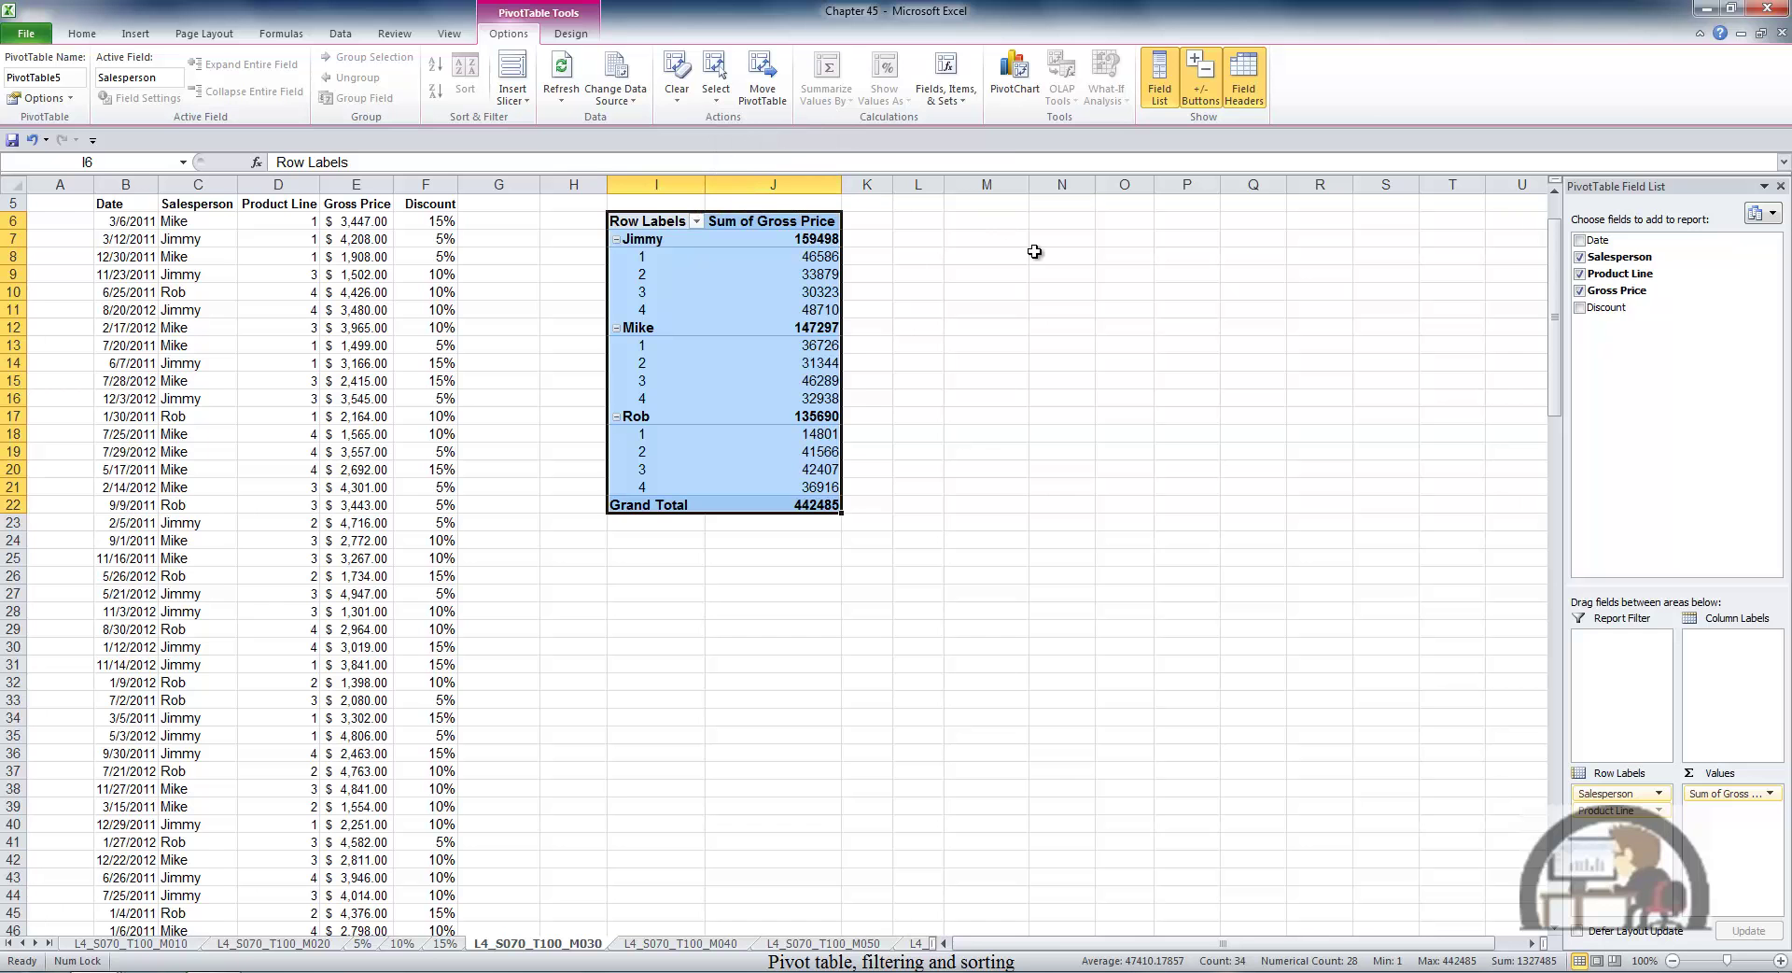
{"action": "key", "text": "ctrl+c"}
{"action": "left_click", "coordinate": [988, 221]}
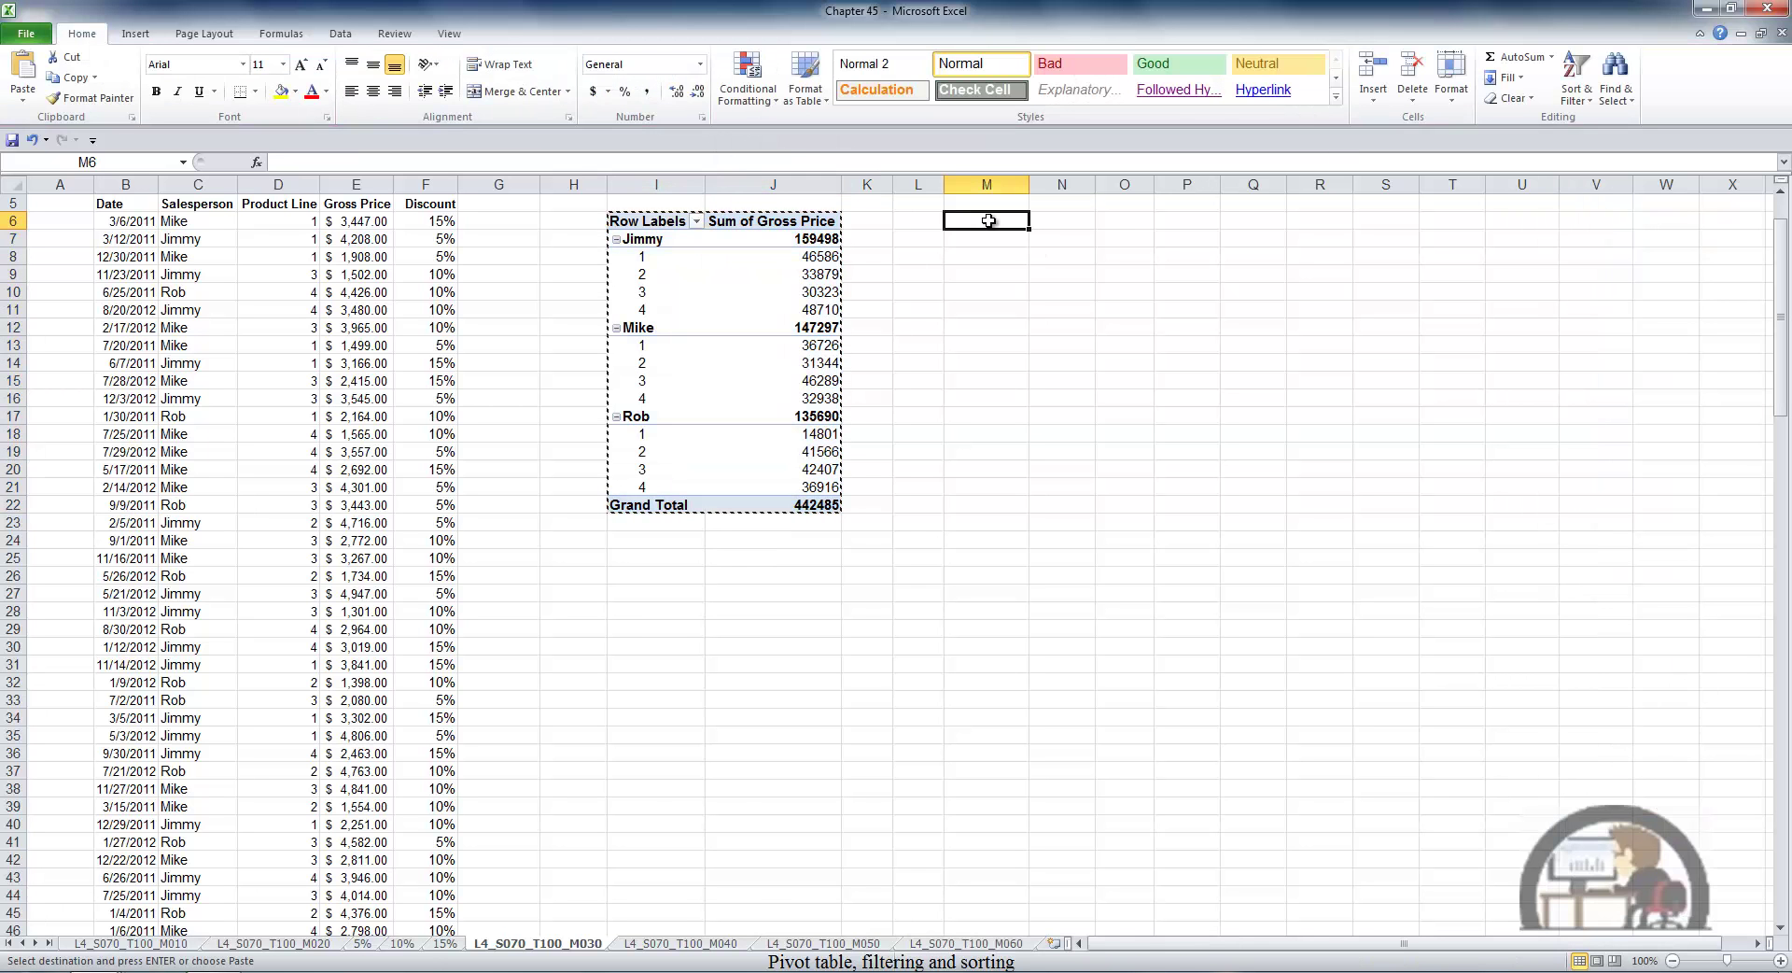
{"action": "key", "text": "ctrl+v"}
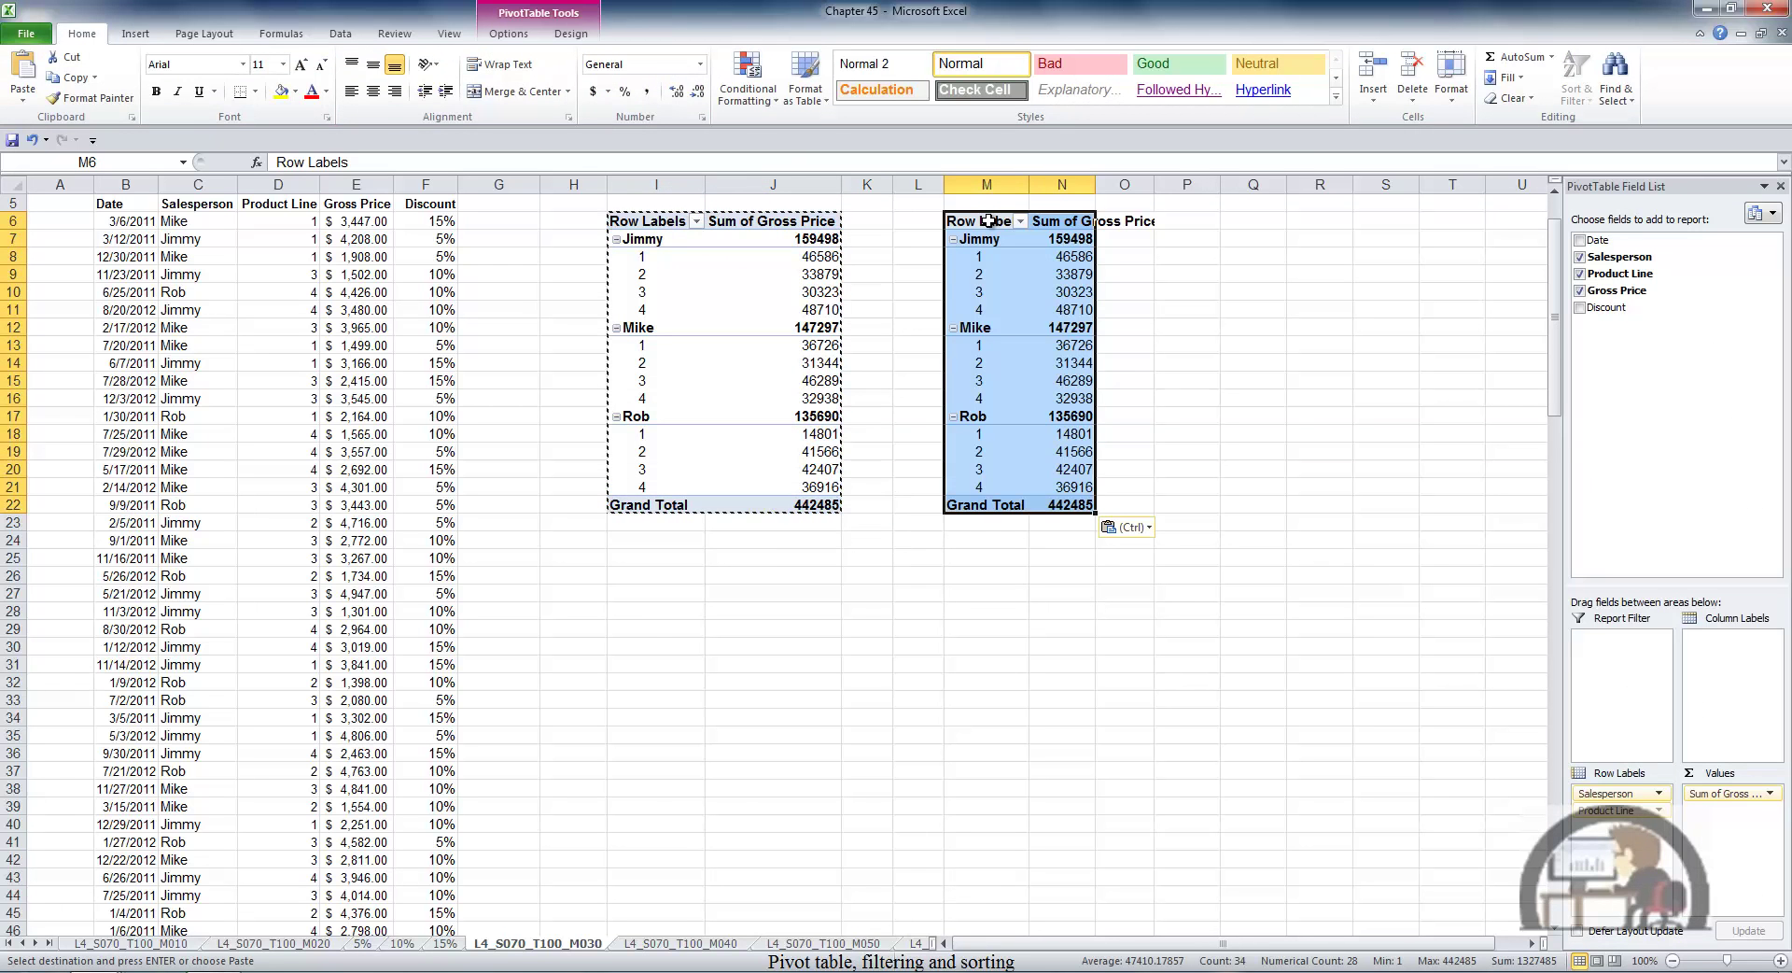
Autofit the widths of columns M and N to the duplicated PivotTable.
{"action": "left_click_drag", "start_coordinate": [991, 184], "coordinate": [1062, 184]}
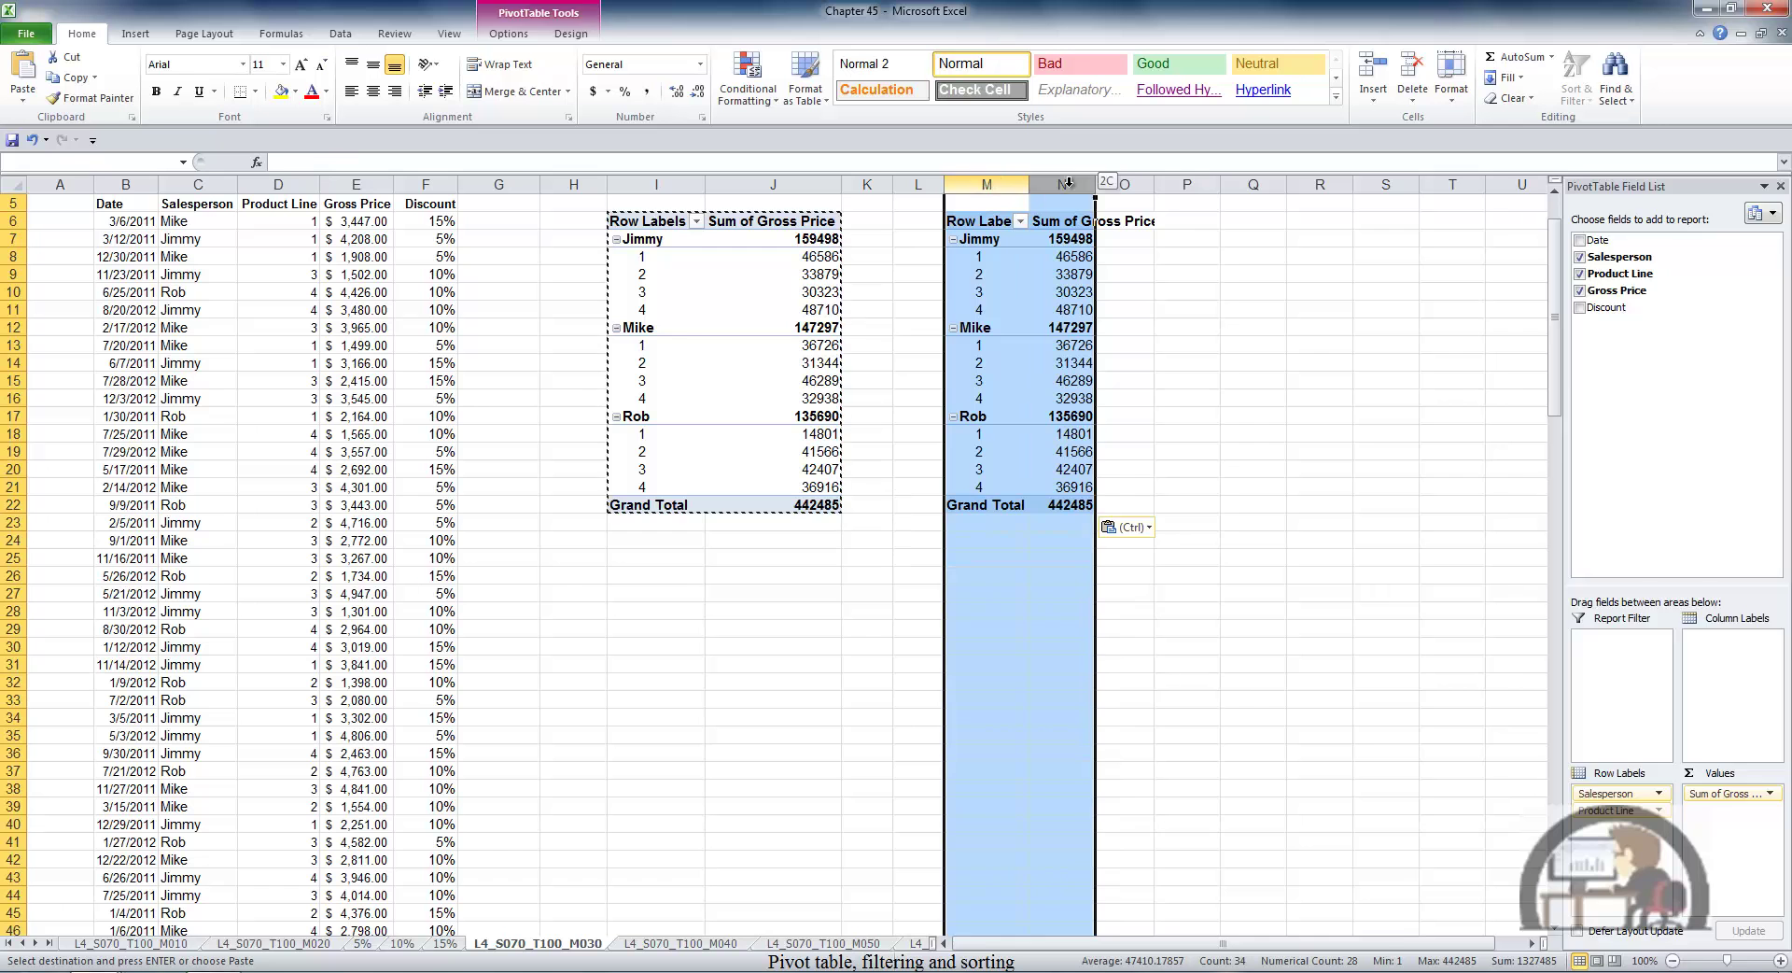
{"action": "double_click", "coordinate": [1095, 184]}
{"action": "left_click", "coordinate": [1109, 267]}
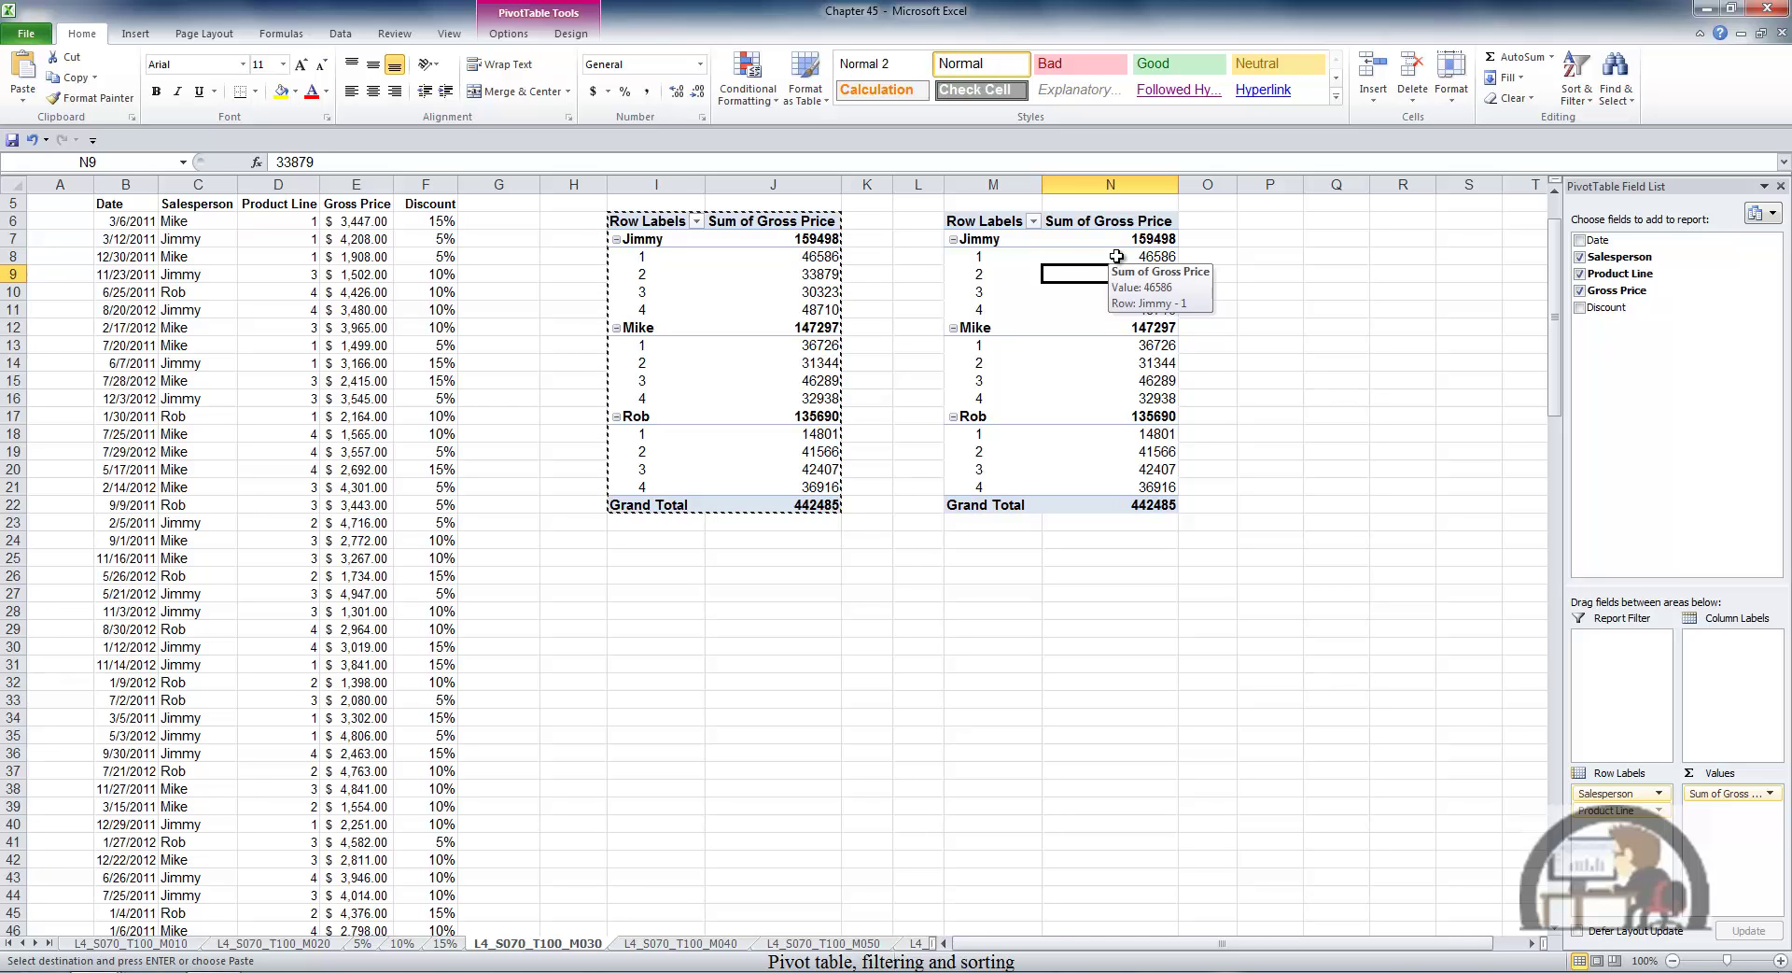
Turn on filtering for the header row of the source sales data.
{"action": "left_click", "coordinate": [541, 291]}
{"action": "scroll", "coordinate": [542, 292], "scroll_direction": "up", "scroll_amount": 2}
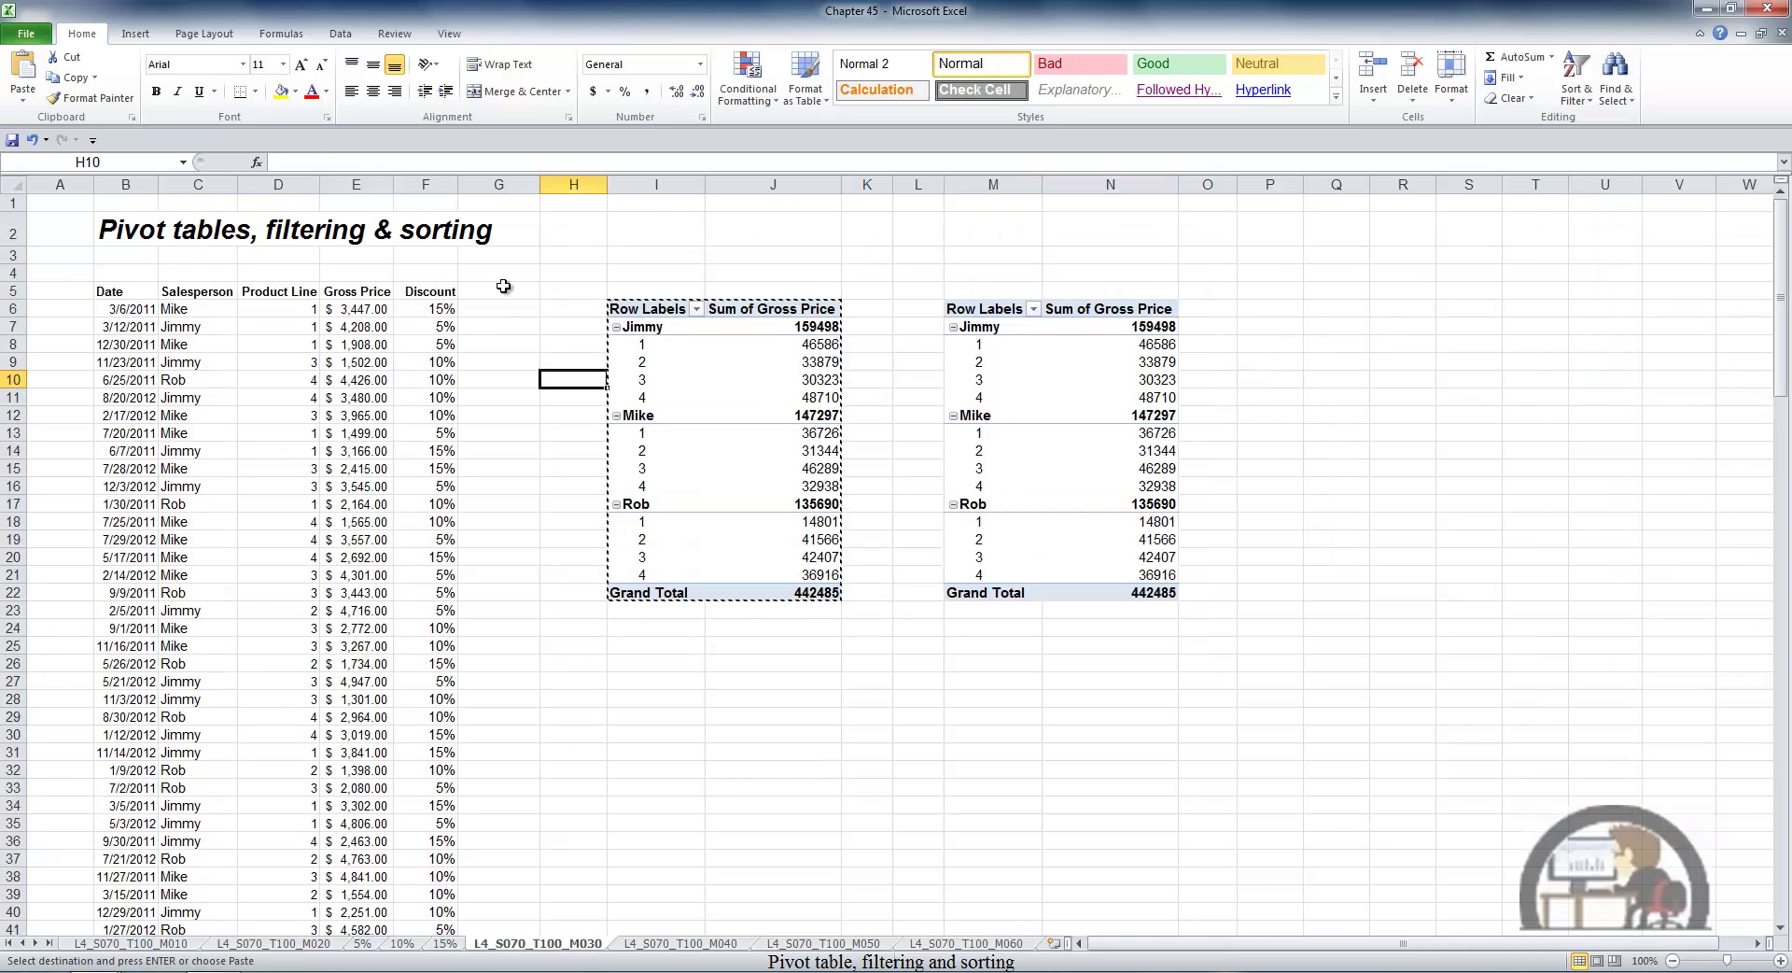
{"action": "left_click", "coordinate": [362, 343]}
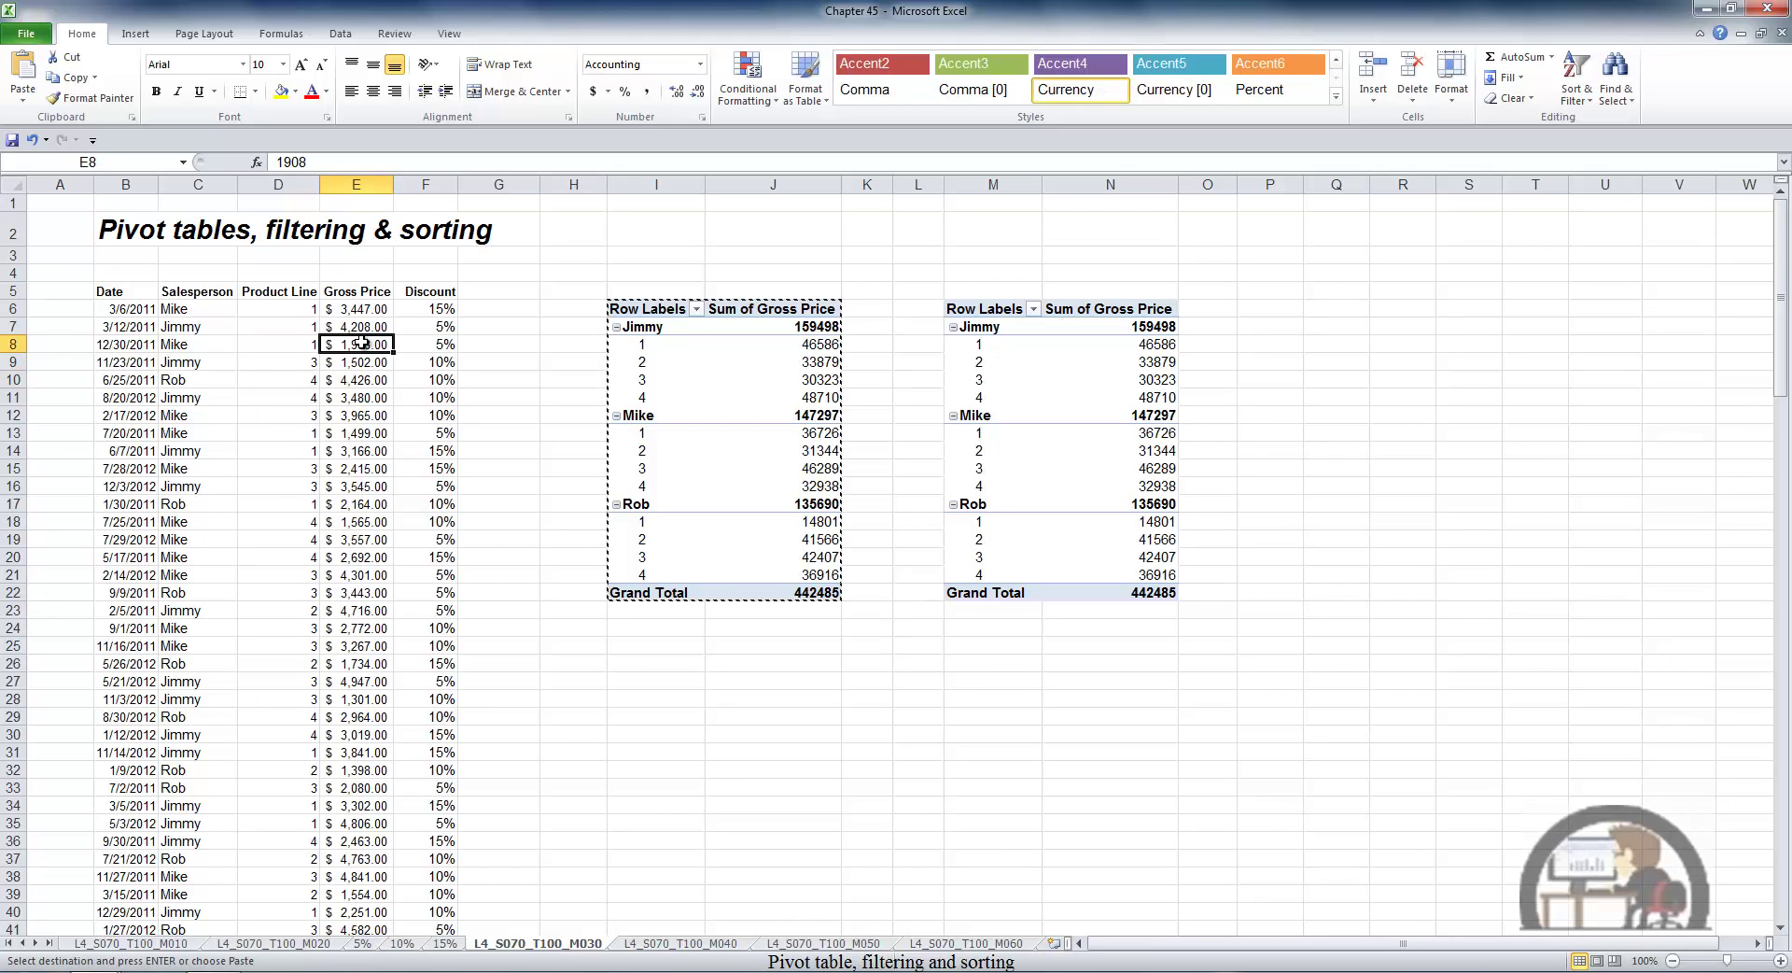
{"action": "left_click", "coordinate": [341, 34]}
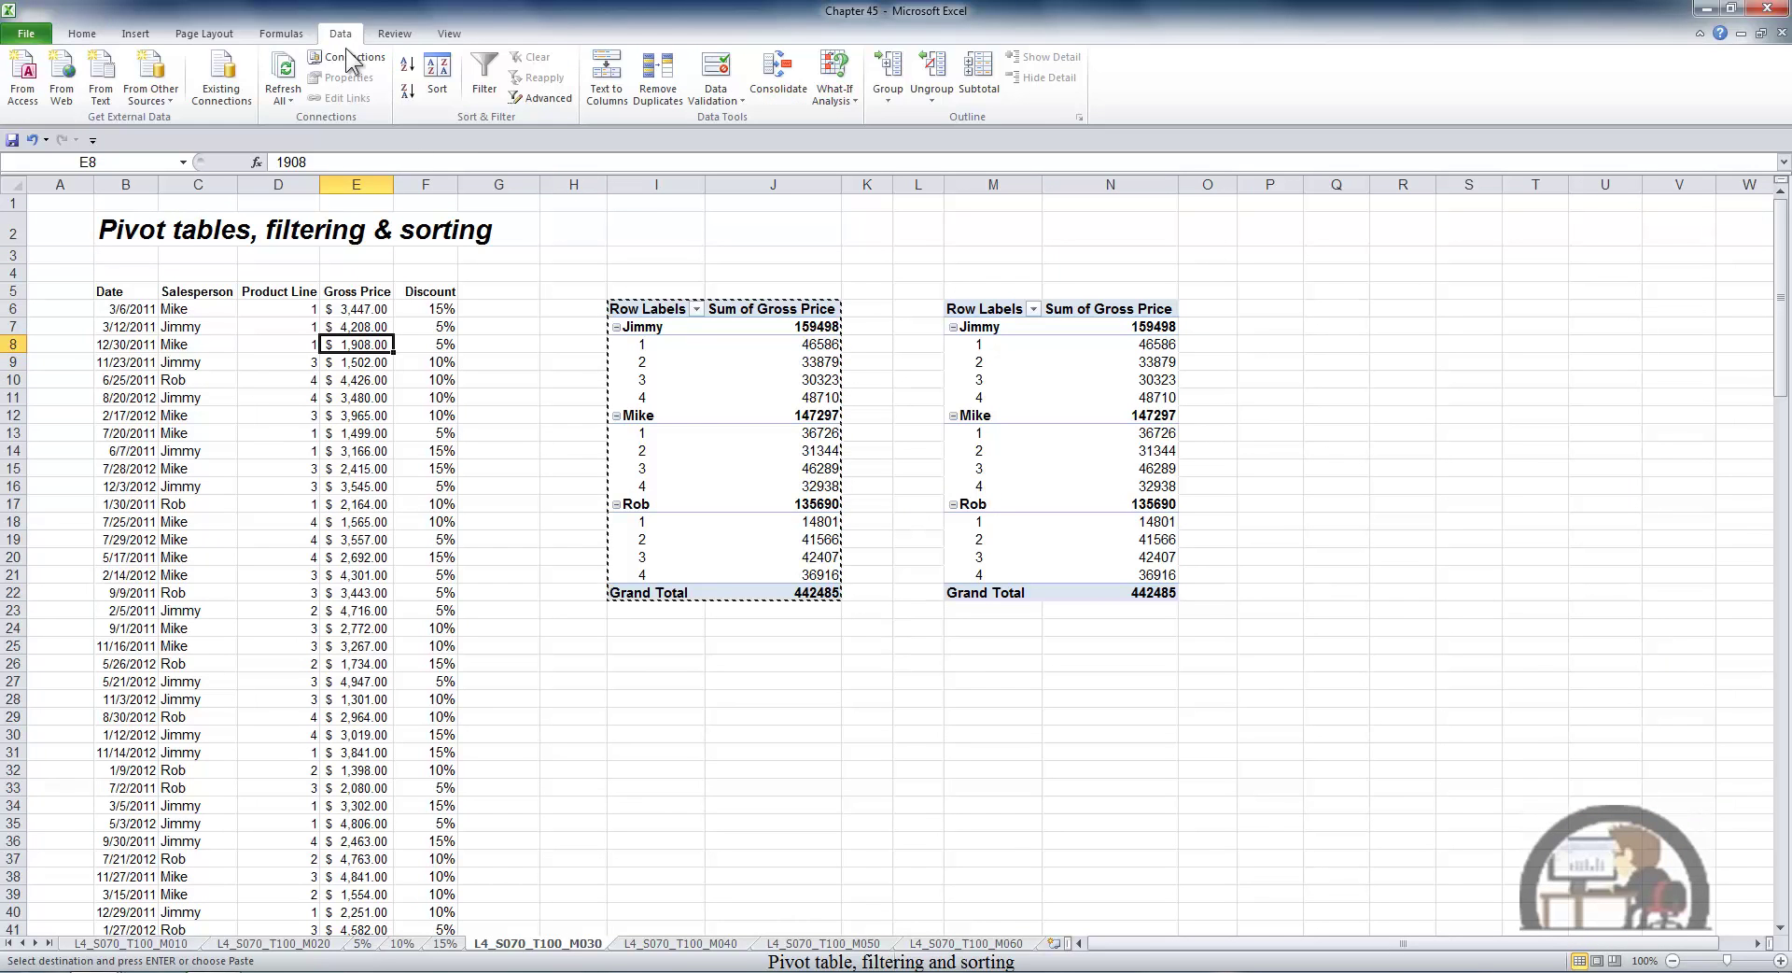
{"action": "left_click", "coordinate": [485, 75]}
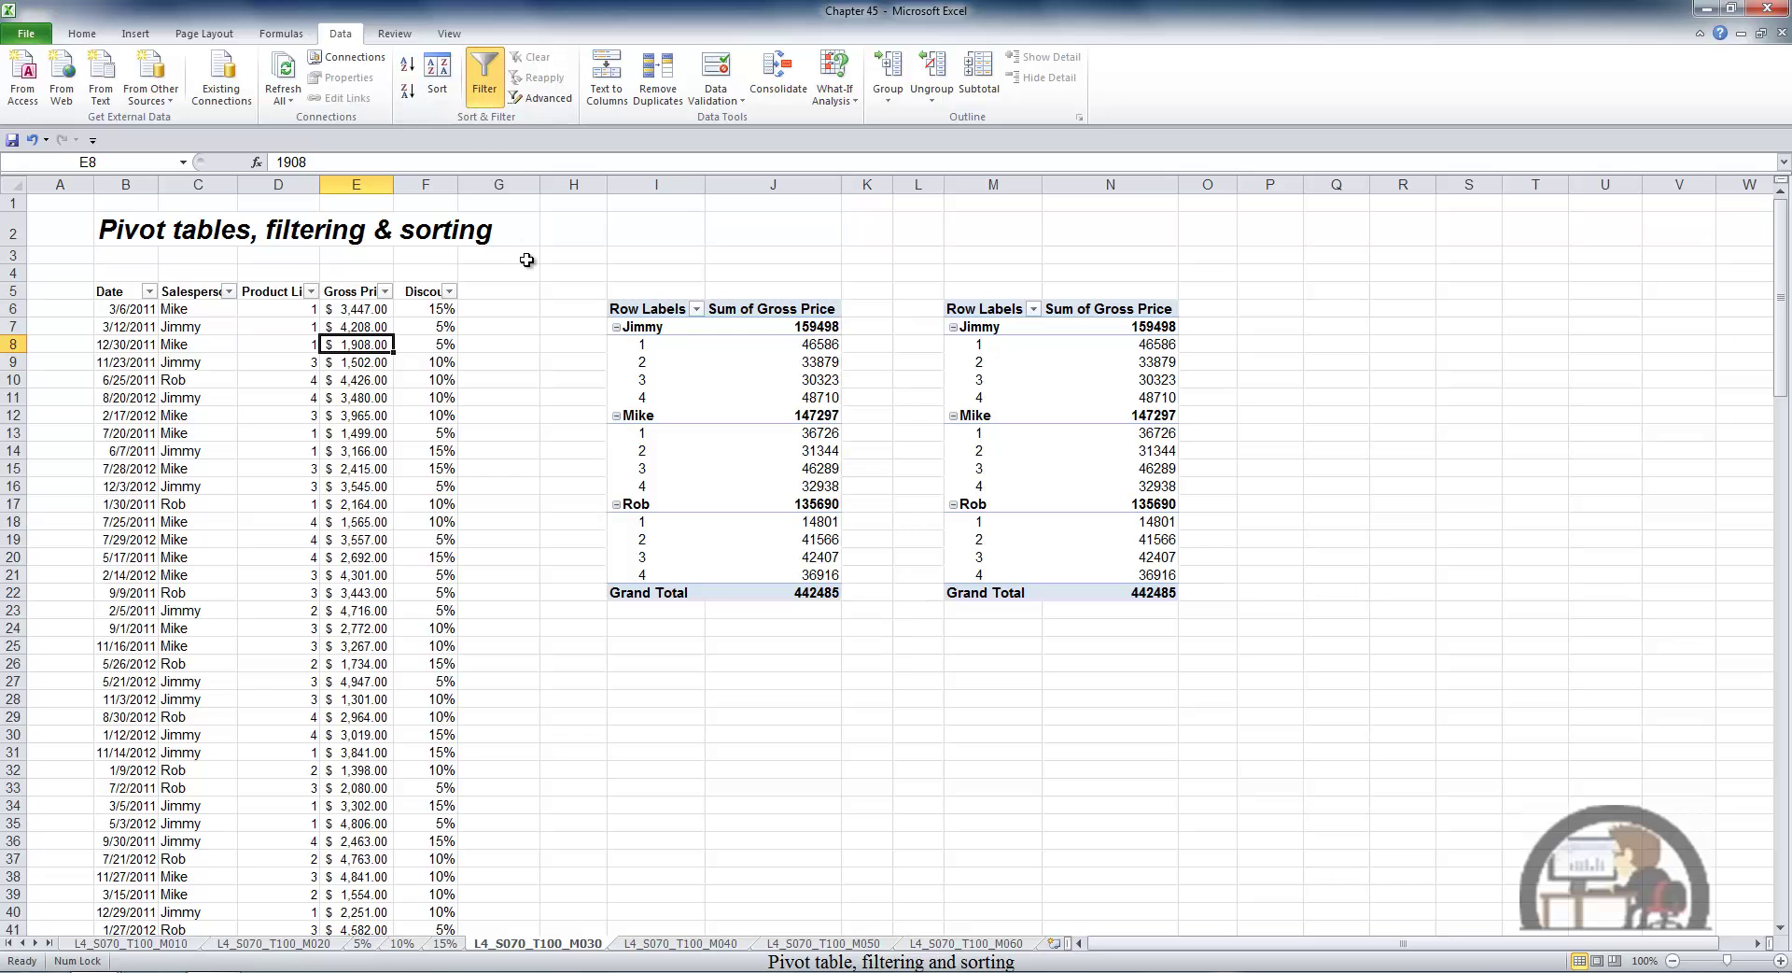
Filter the source data's Gross Price column to only $1,027.00, $1,089.00 and $1,164.00.
{"action": "left_click", "coordinate": [384, 291]}
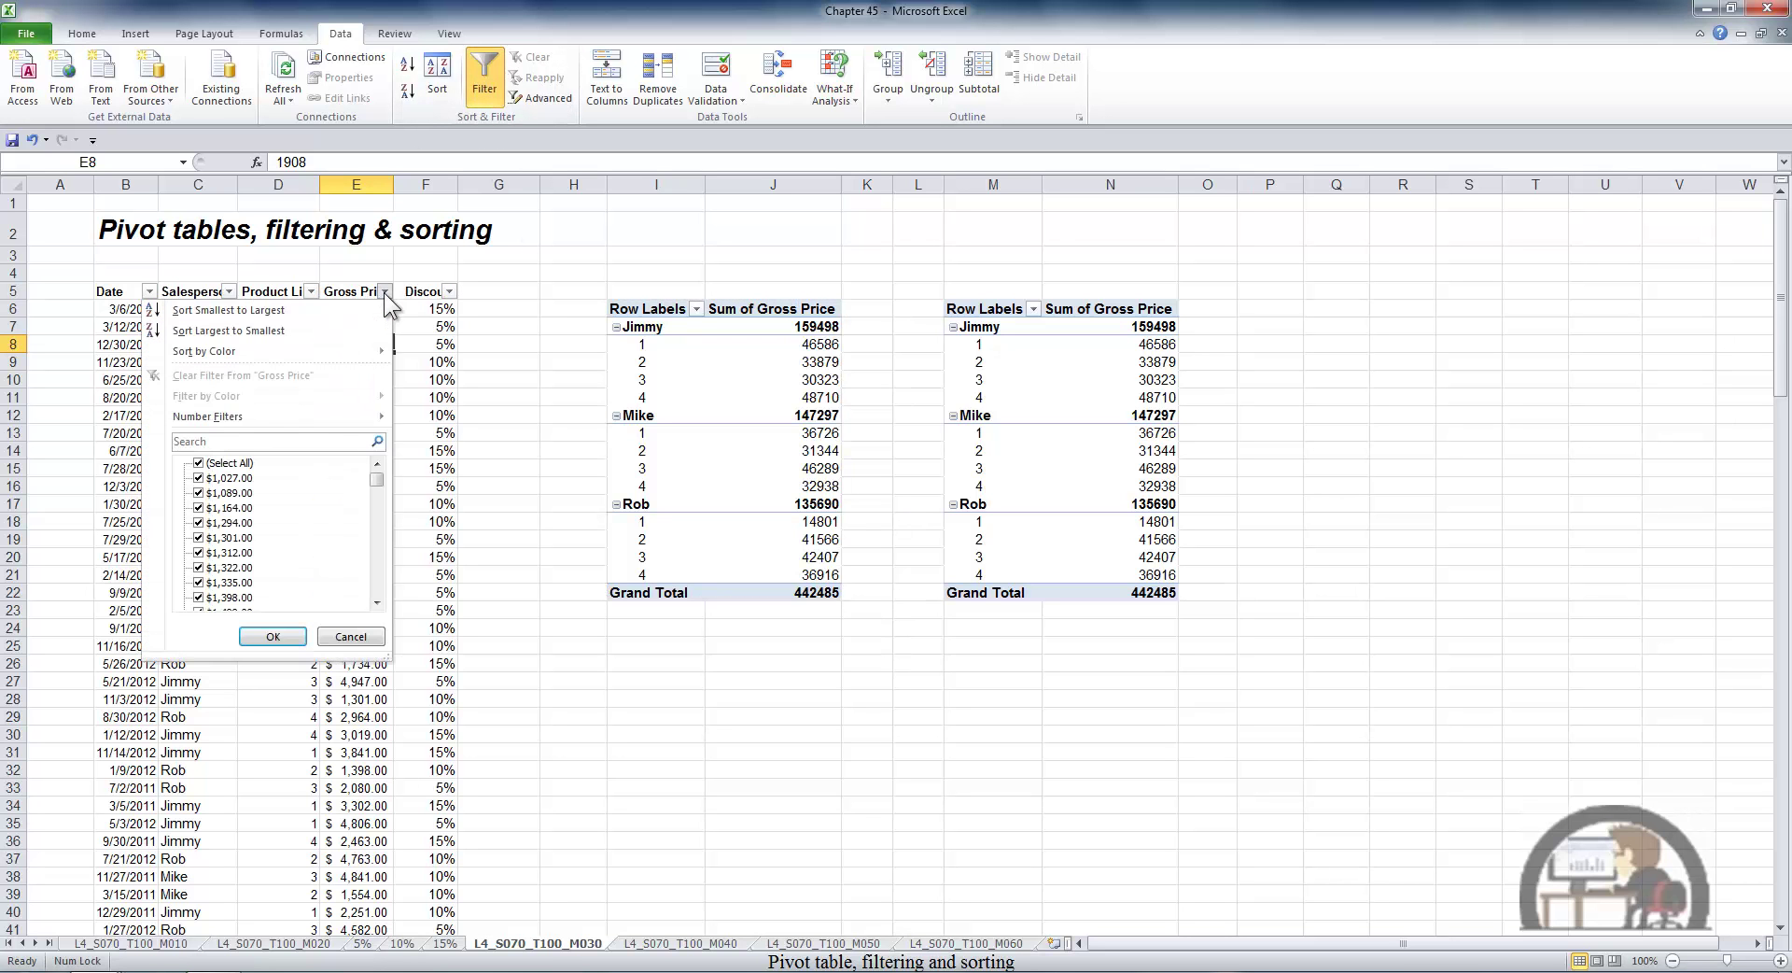
{"action": "left_click", "coordinate": [200, 463]}
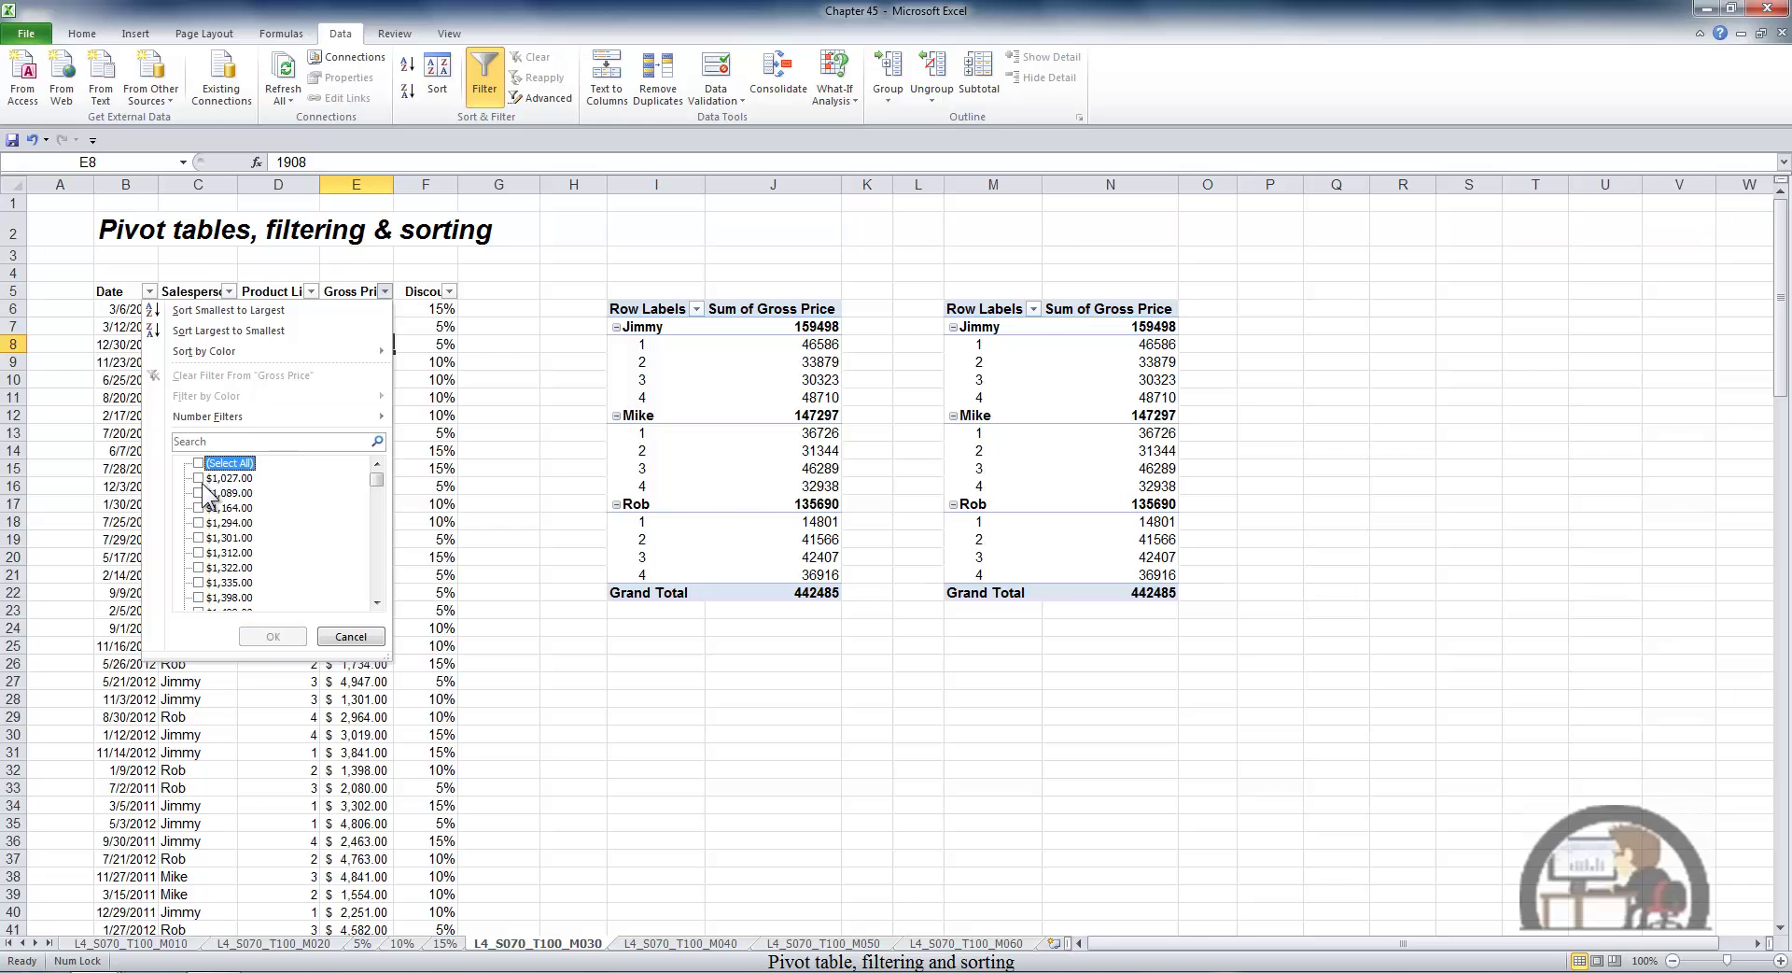
{"action": "left_click", "coordinate": [202, 480]}
{"action": "left_click", "coordinate": [199, 494]}
{"action": "left_click", "coordinate": [198, 509]}
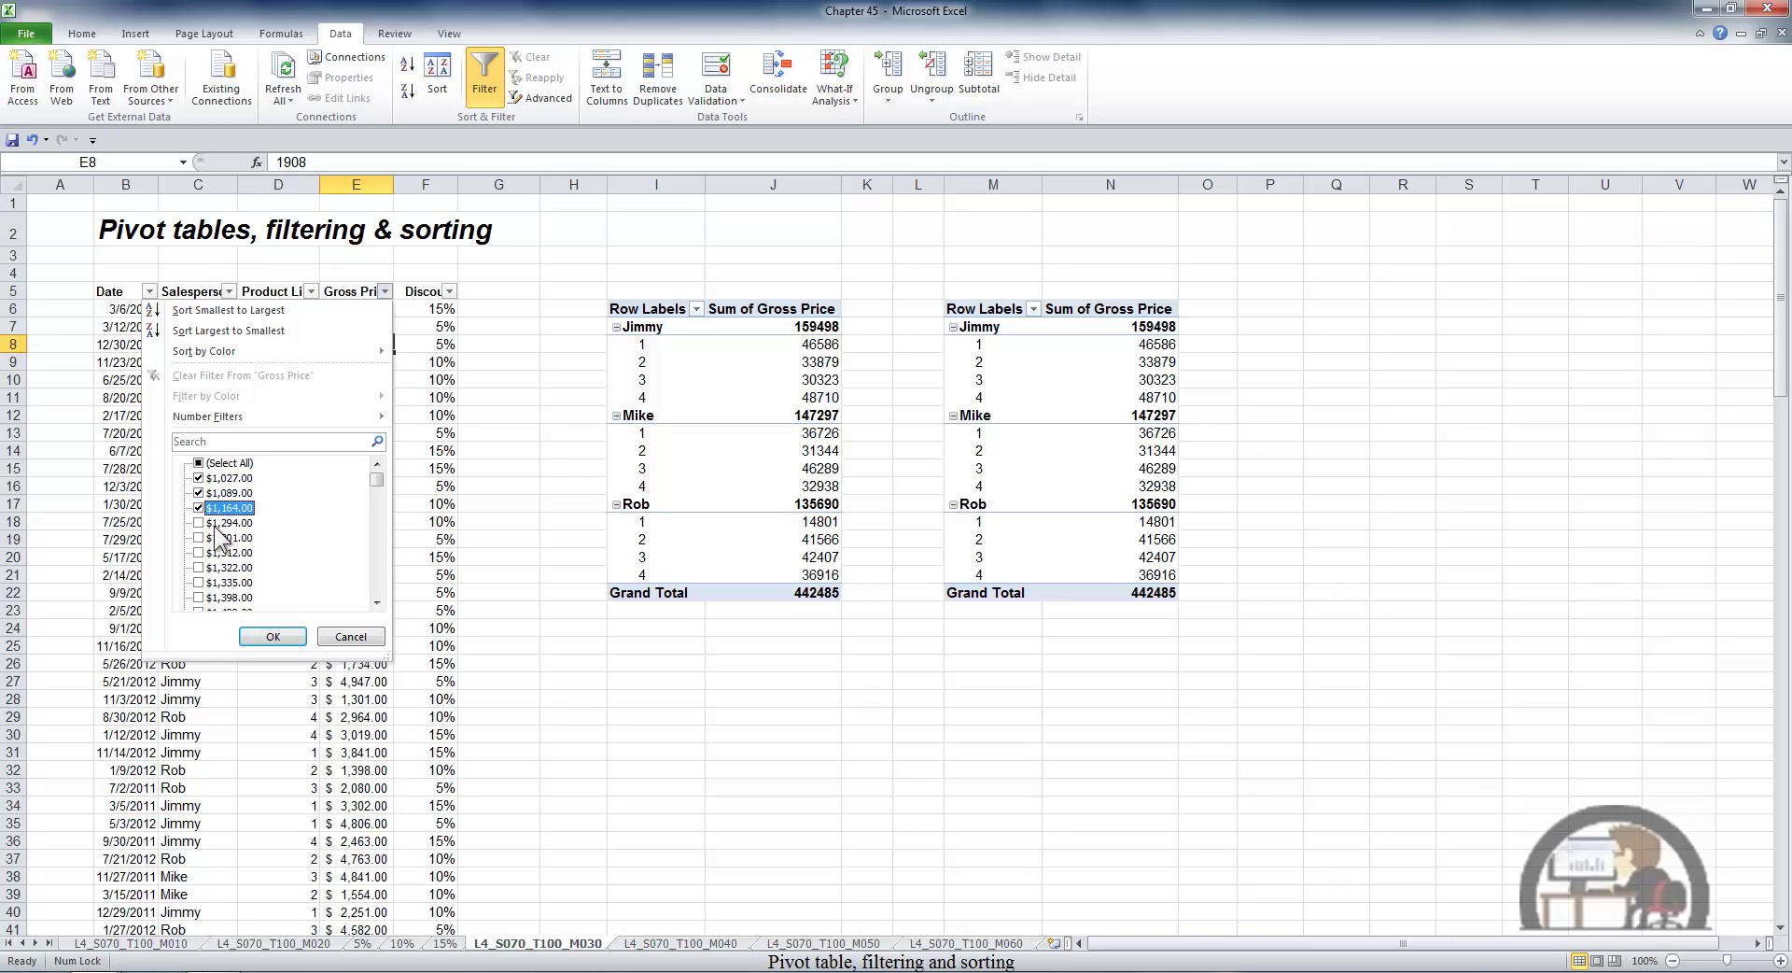
{"action": "left_click", "coordinate": [273, 636]}
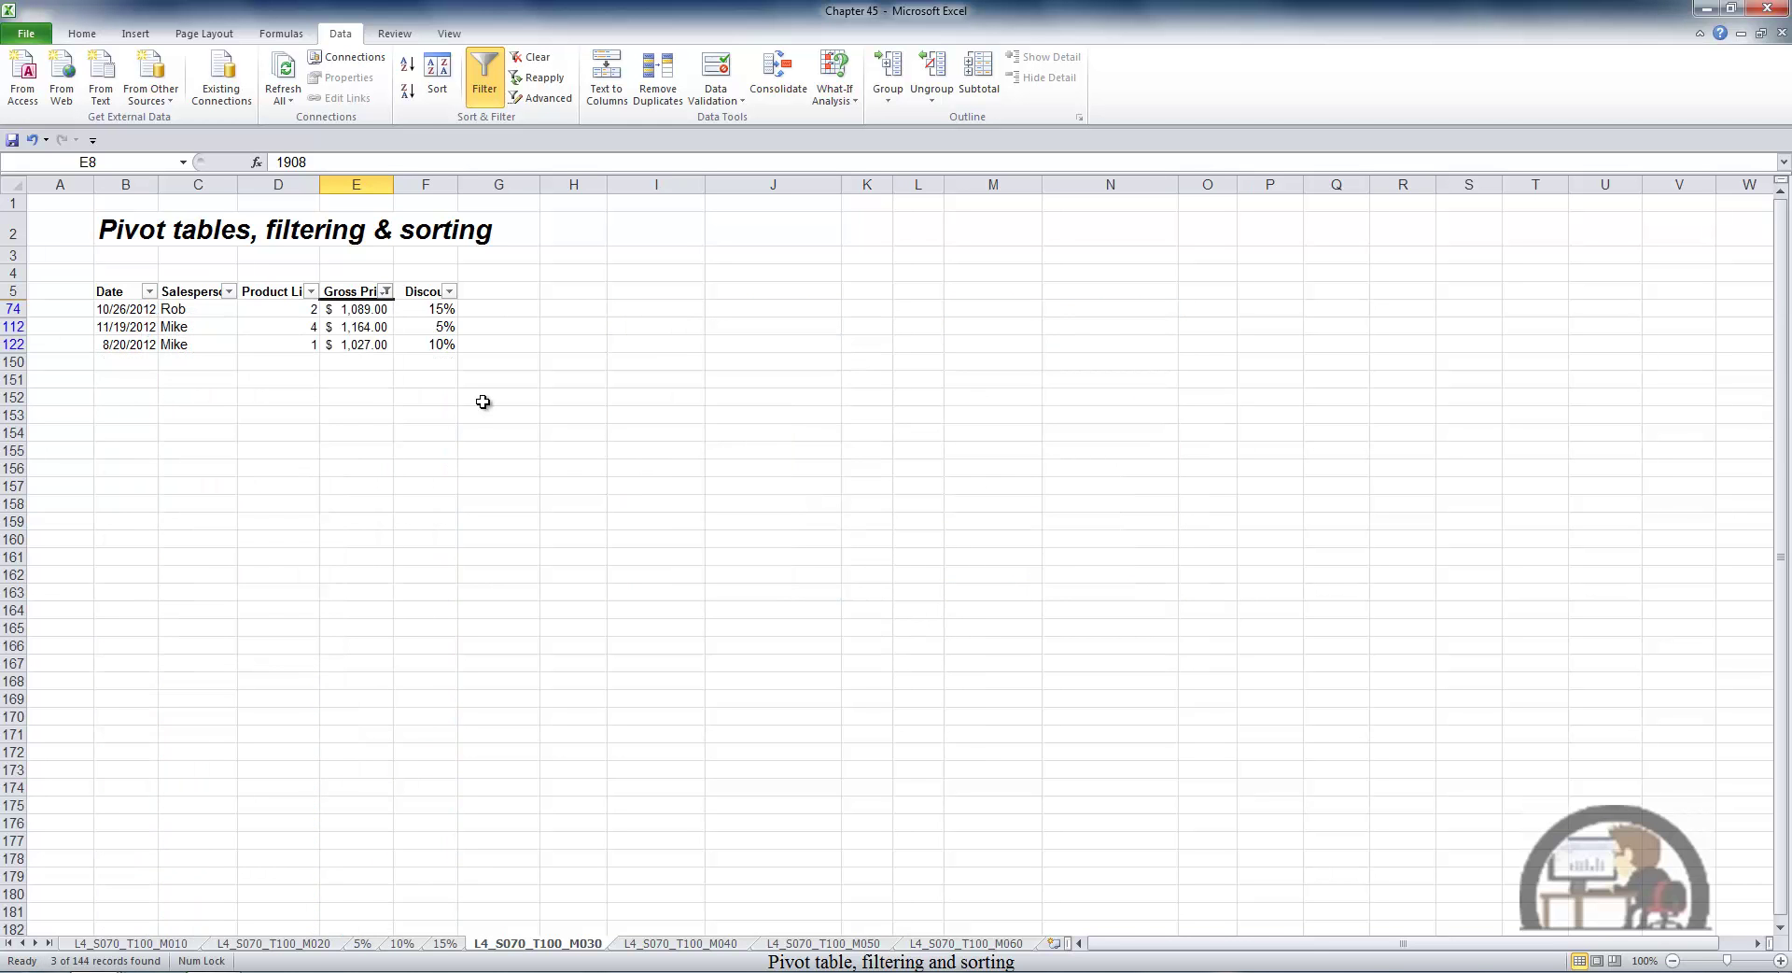
Undo the Gross Price filter on the source data and turn its header filtering off.
{"action": "key", "text": "ctrl+z"}
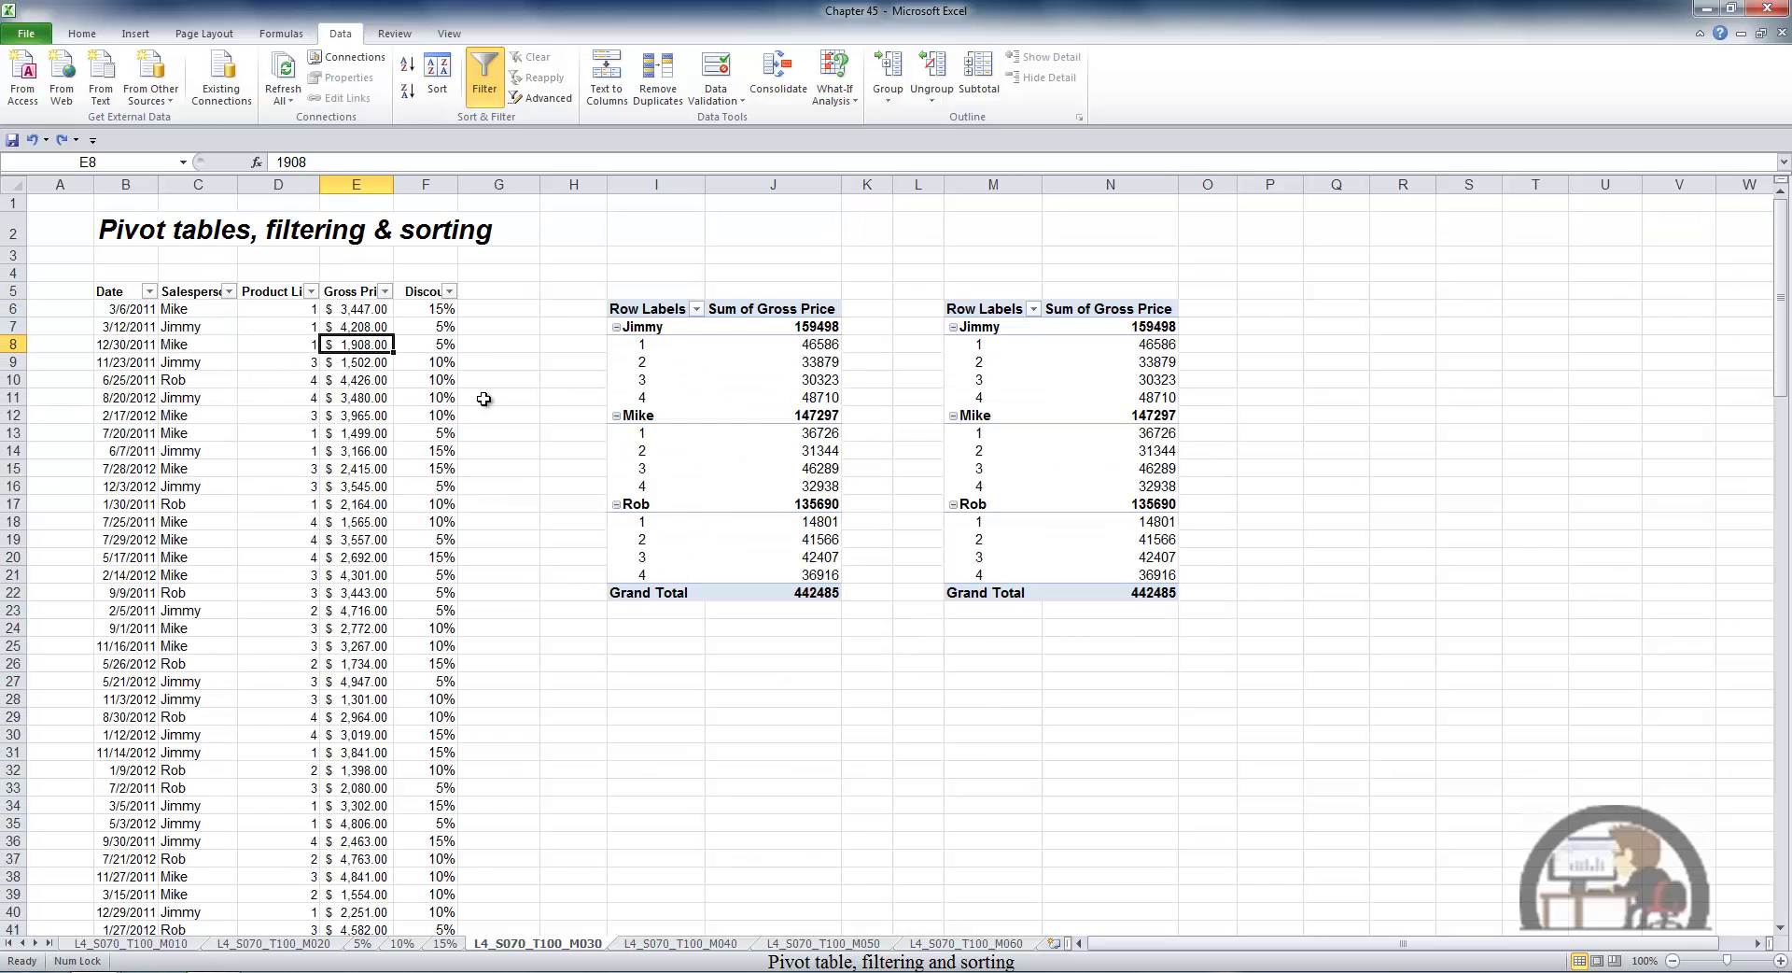
{"action": "left_click", "coordinate": [483, 79]}
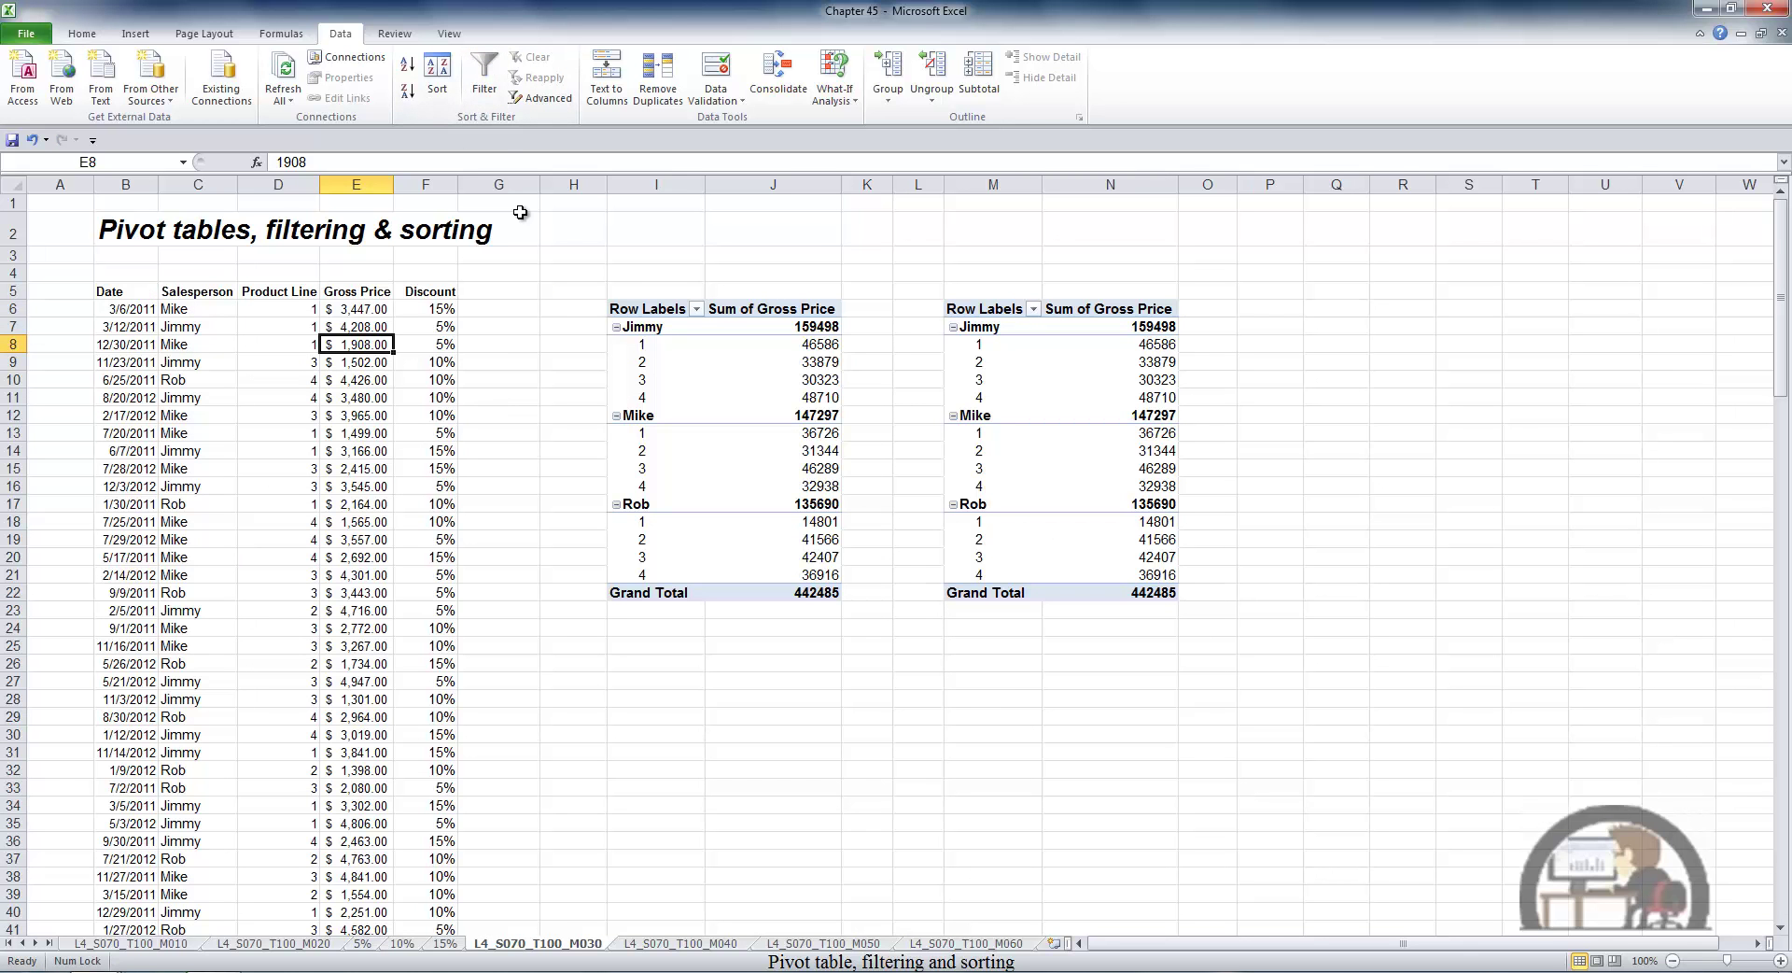
Try to filter the Gross Price field of the original PivotTable to only $1,027.00, $1,089.00 and $1,164.00.
{"action": "left_click", "coordinate": [780, 362]}
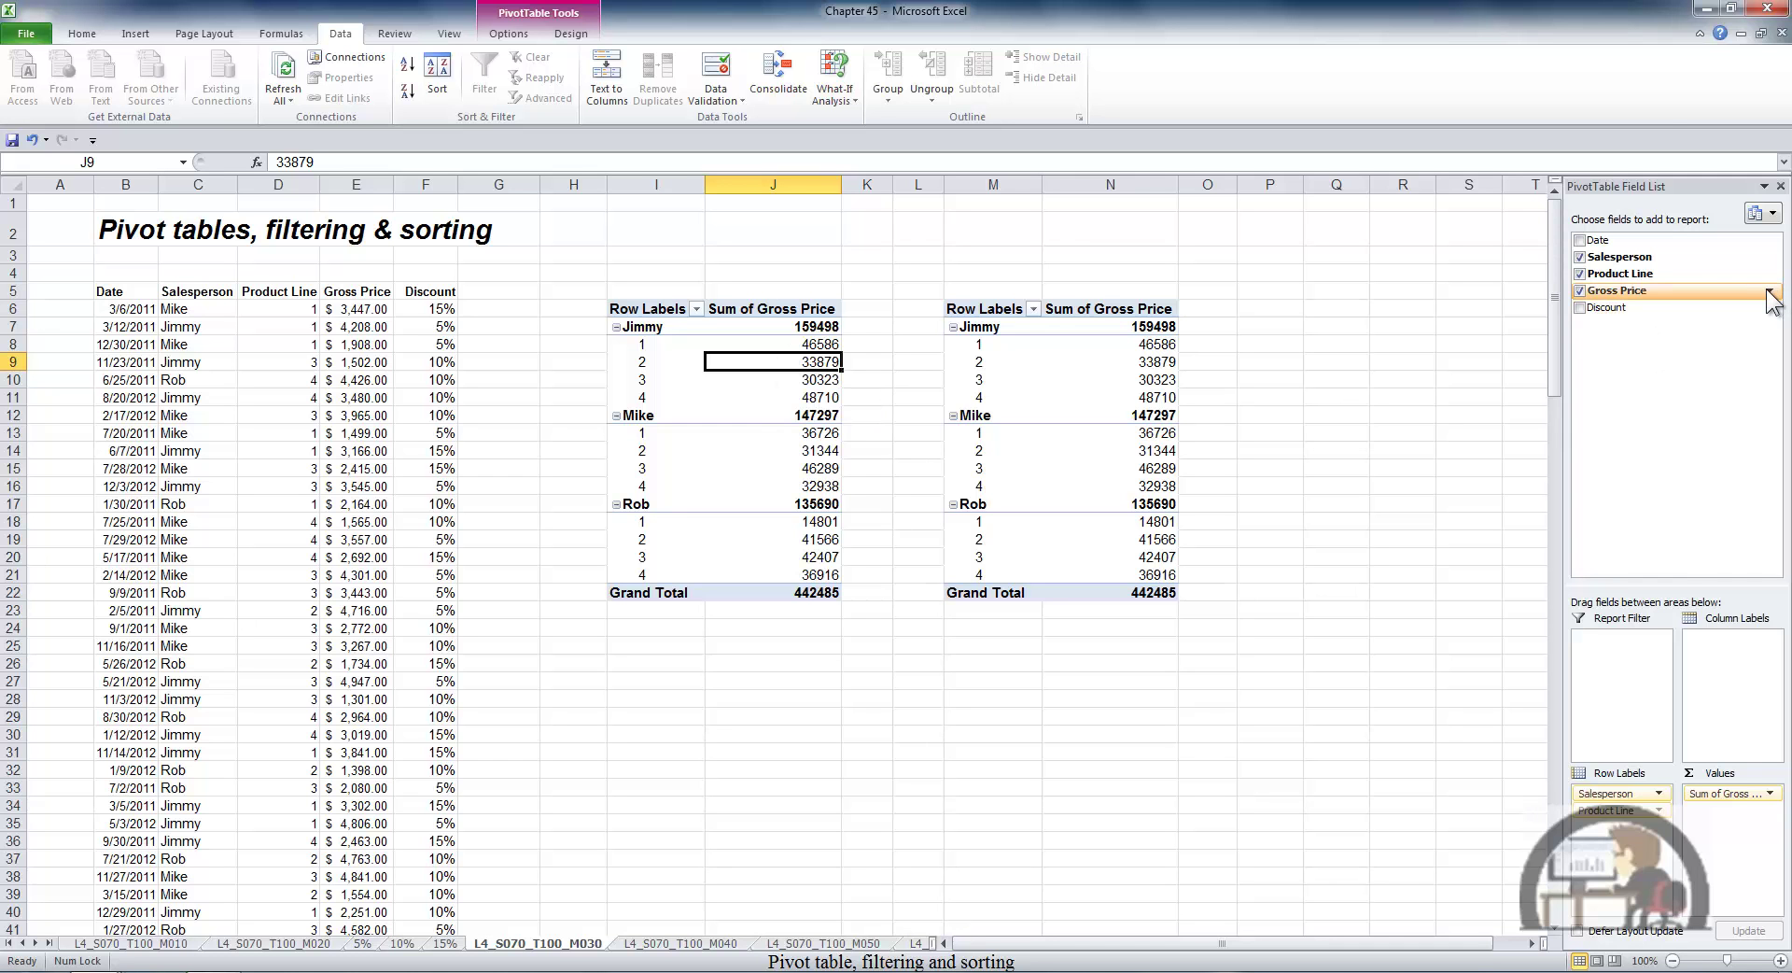
{"action": "left_click", "coordinate": [1771, 294]}
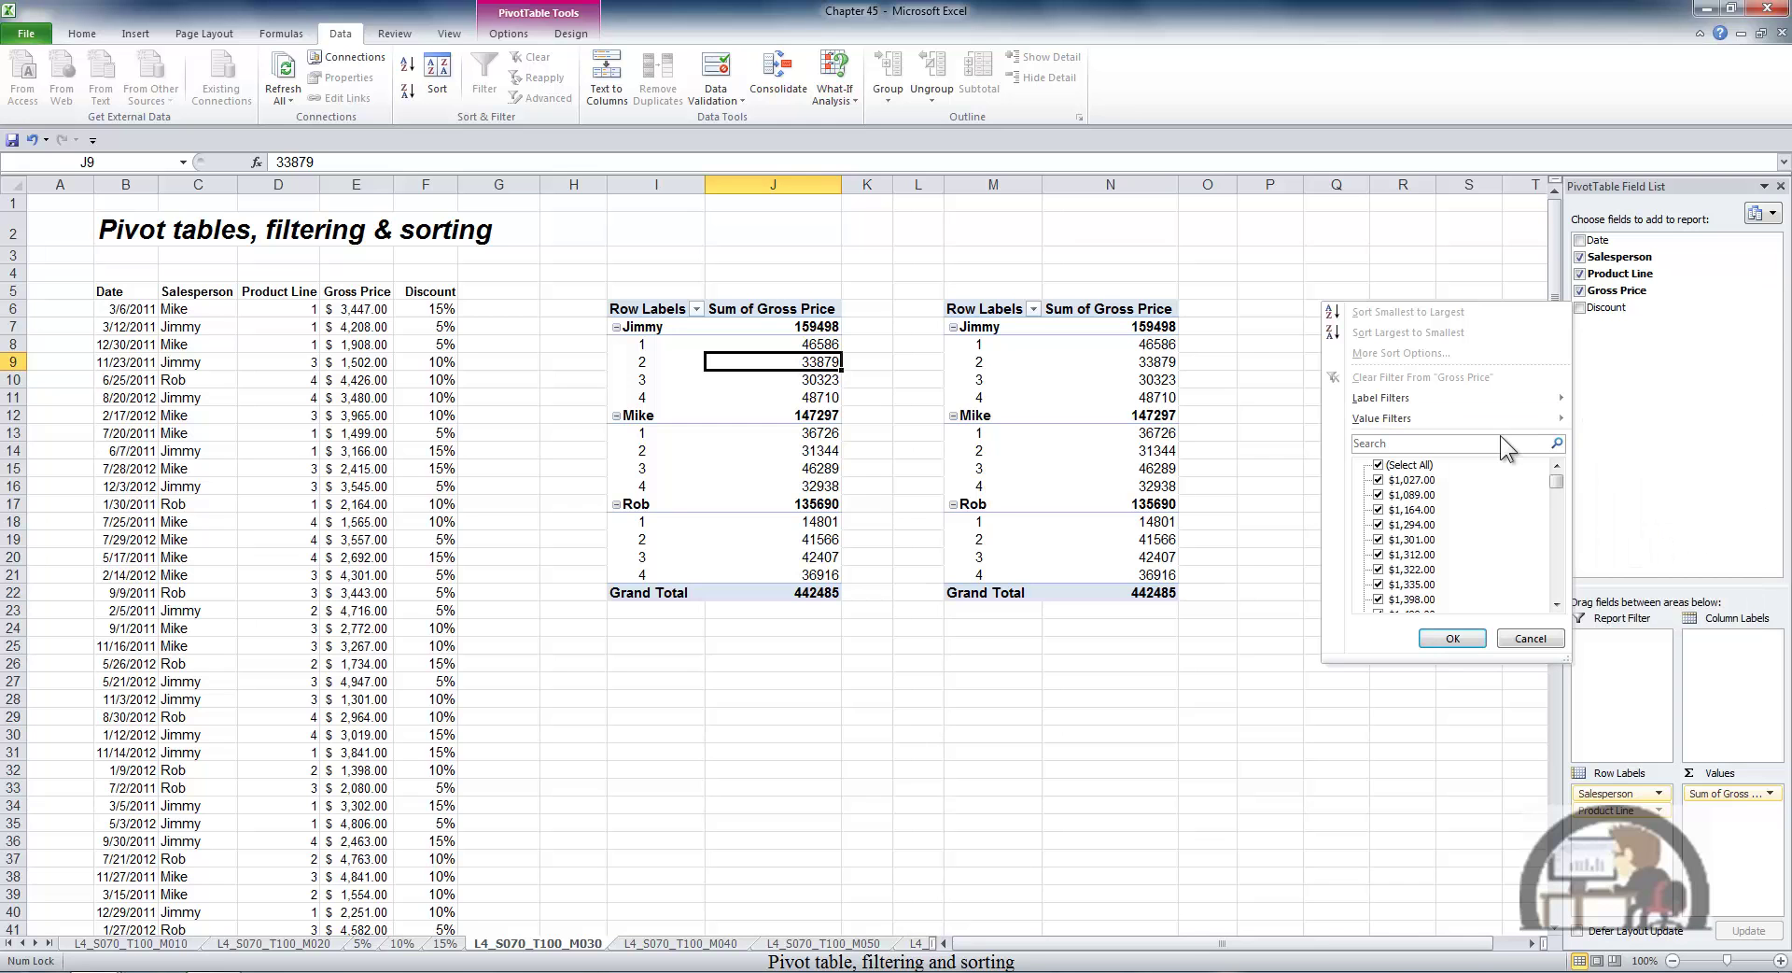
{"action": "left_click", "coordinate": [1380, 465]}
{"action": "left_click", "coordinate": [1379, 480]}
{"action": "left_click", "coordinate": [1379, 495]}
{"action": "left_click", "coordinate": [1379, 509]}
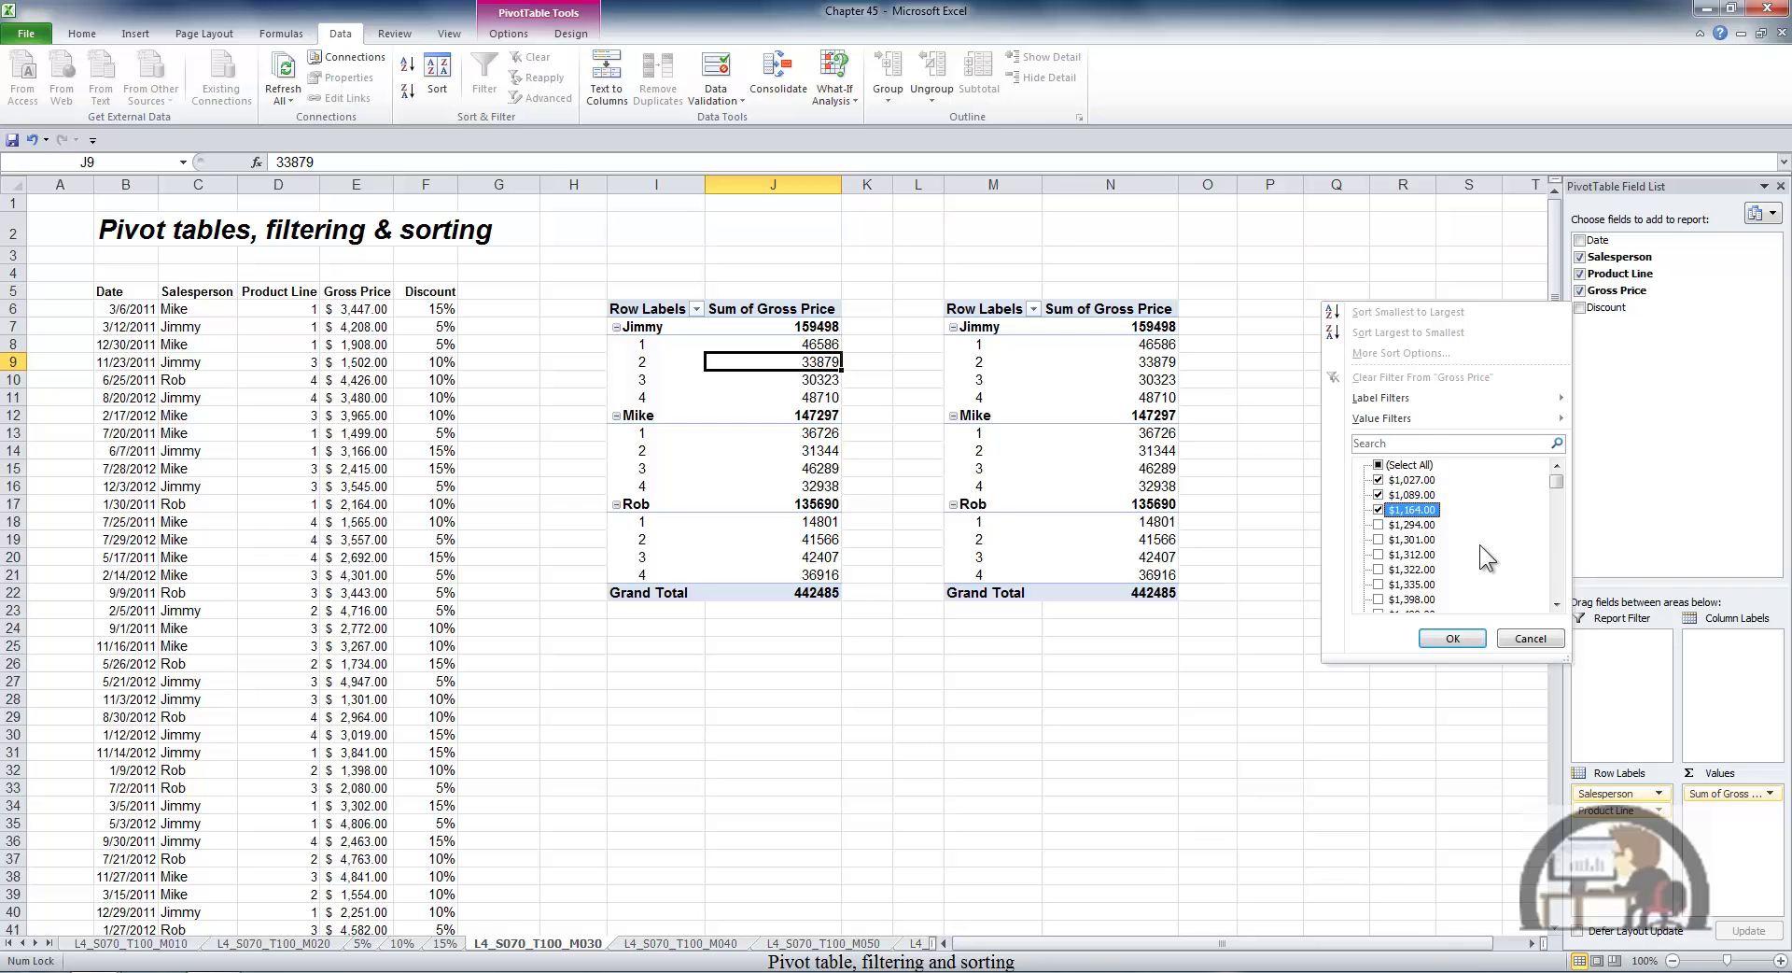
{"action": "left_click", "coordinate": [1453, 635]}
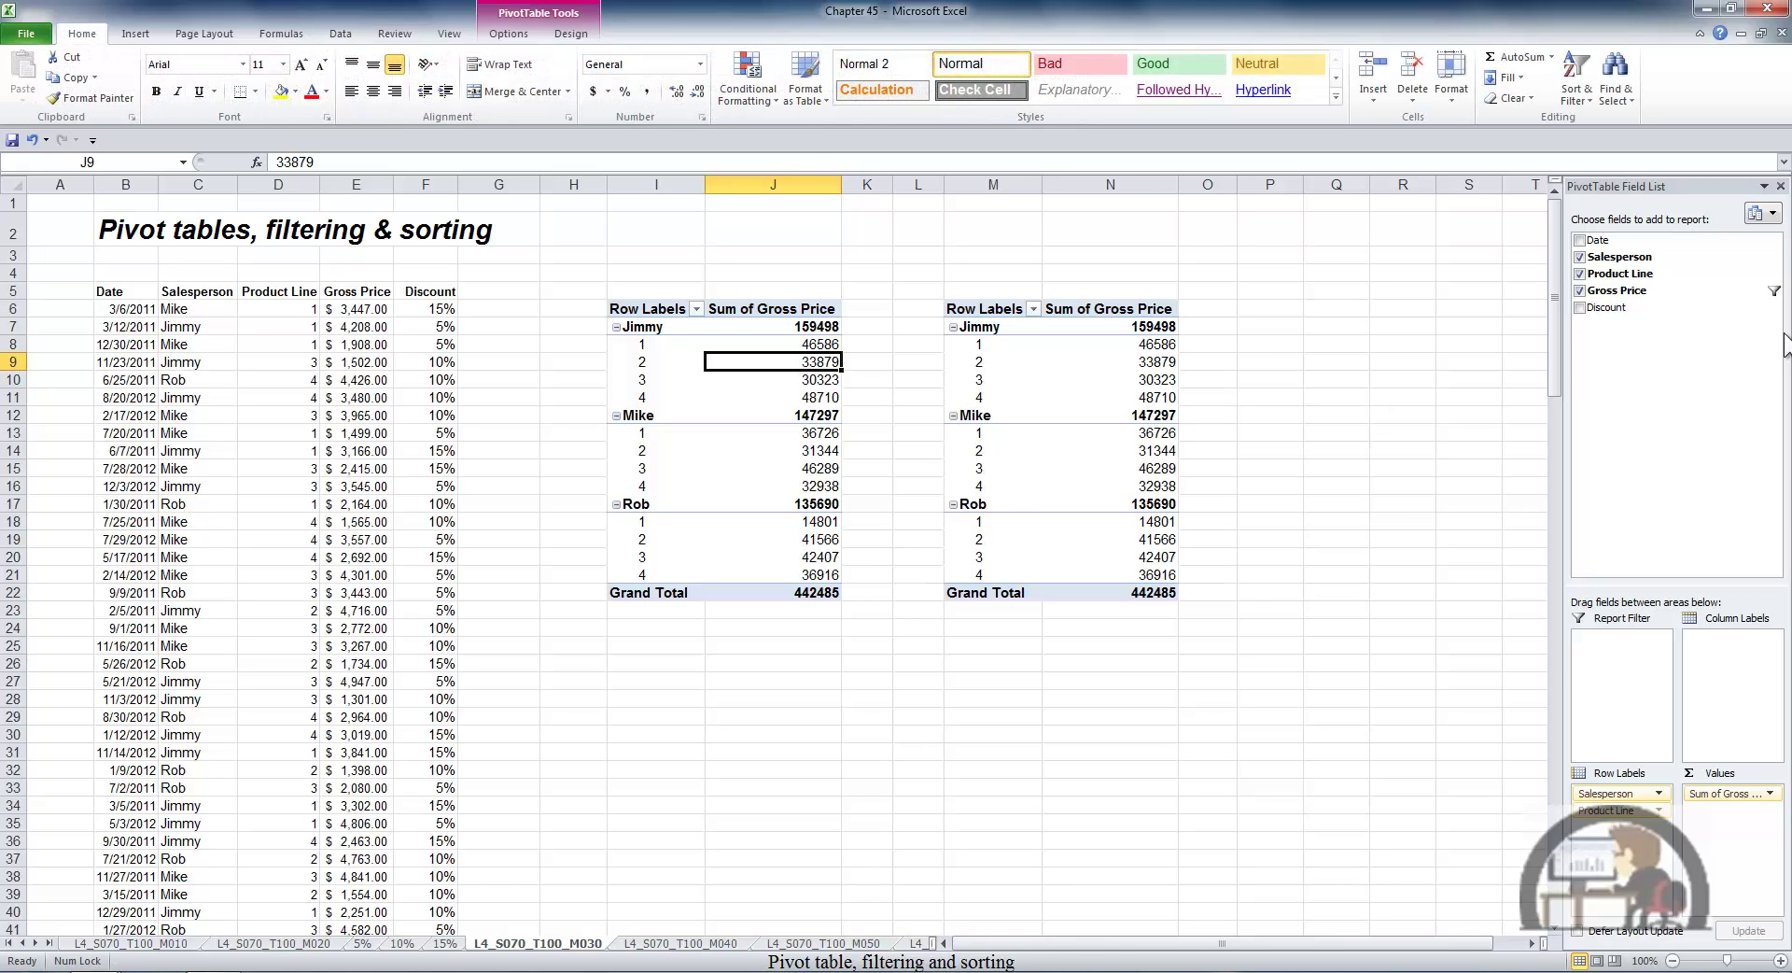
Clear the filter from the Gross Price field of the original PivotTable.
{"action": "left_click", "coordinate": [1770, 291]}
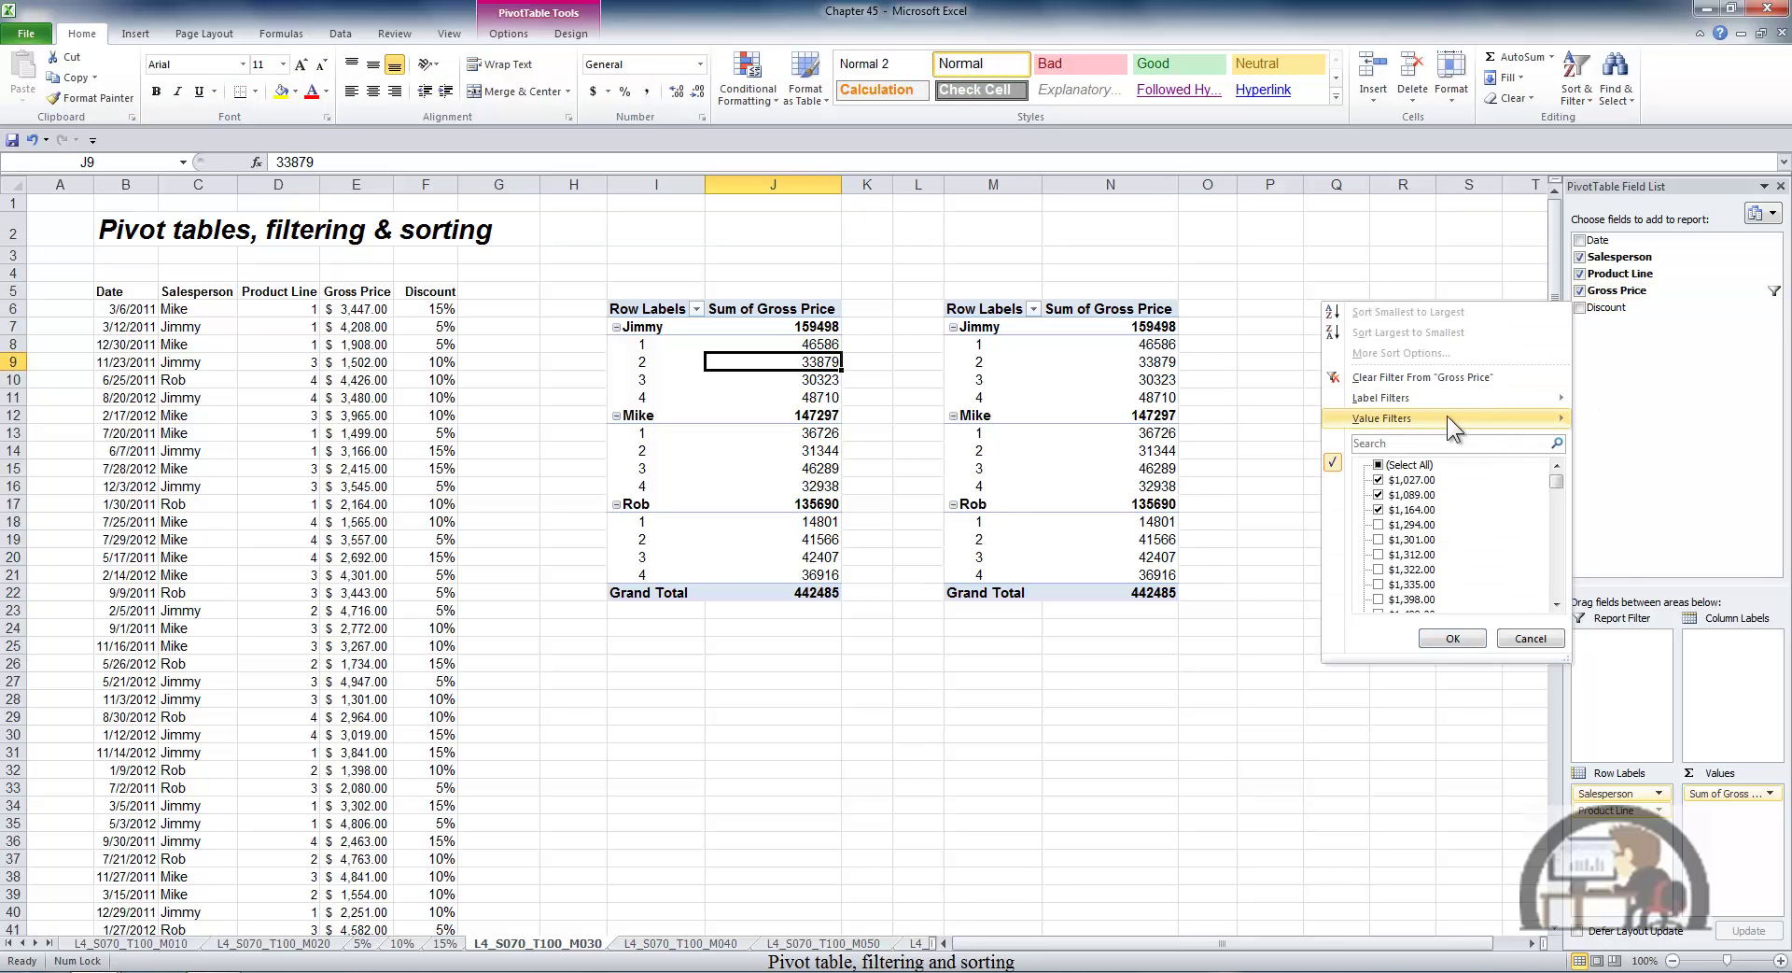
{"action": "left_click", "coordinate": [1397, 378]}
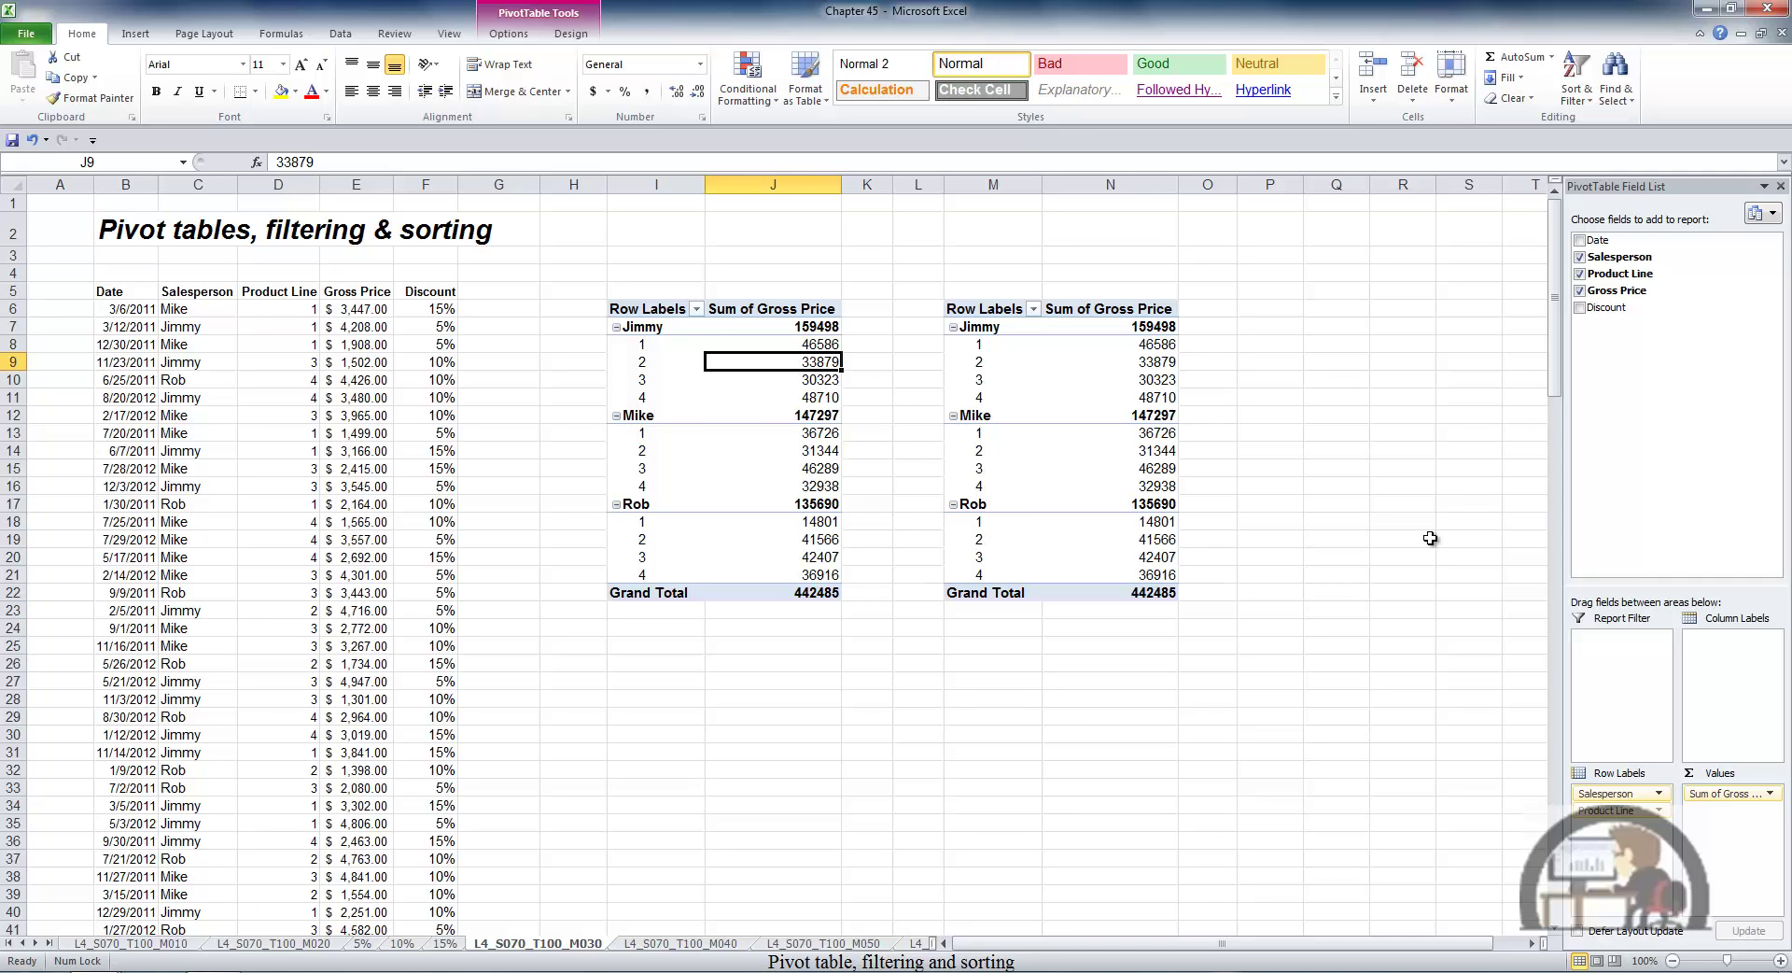
Apply a value filter to Salesperson in the original PivotTable, keeping items whose Sum of Gross Price is greater than or equal to 145000.
{"action": "left_click", "coordinate": [1770, 257]}
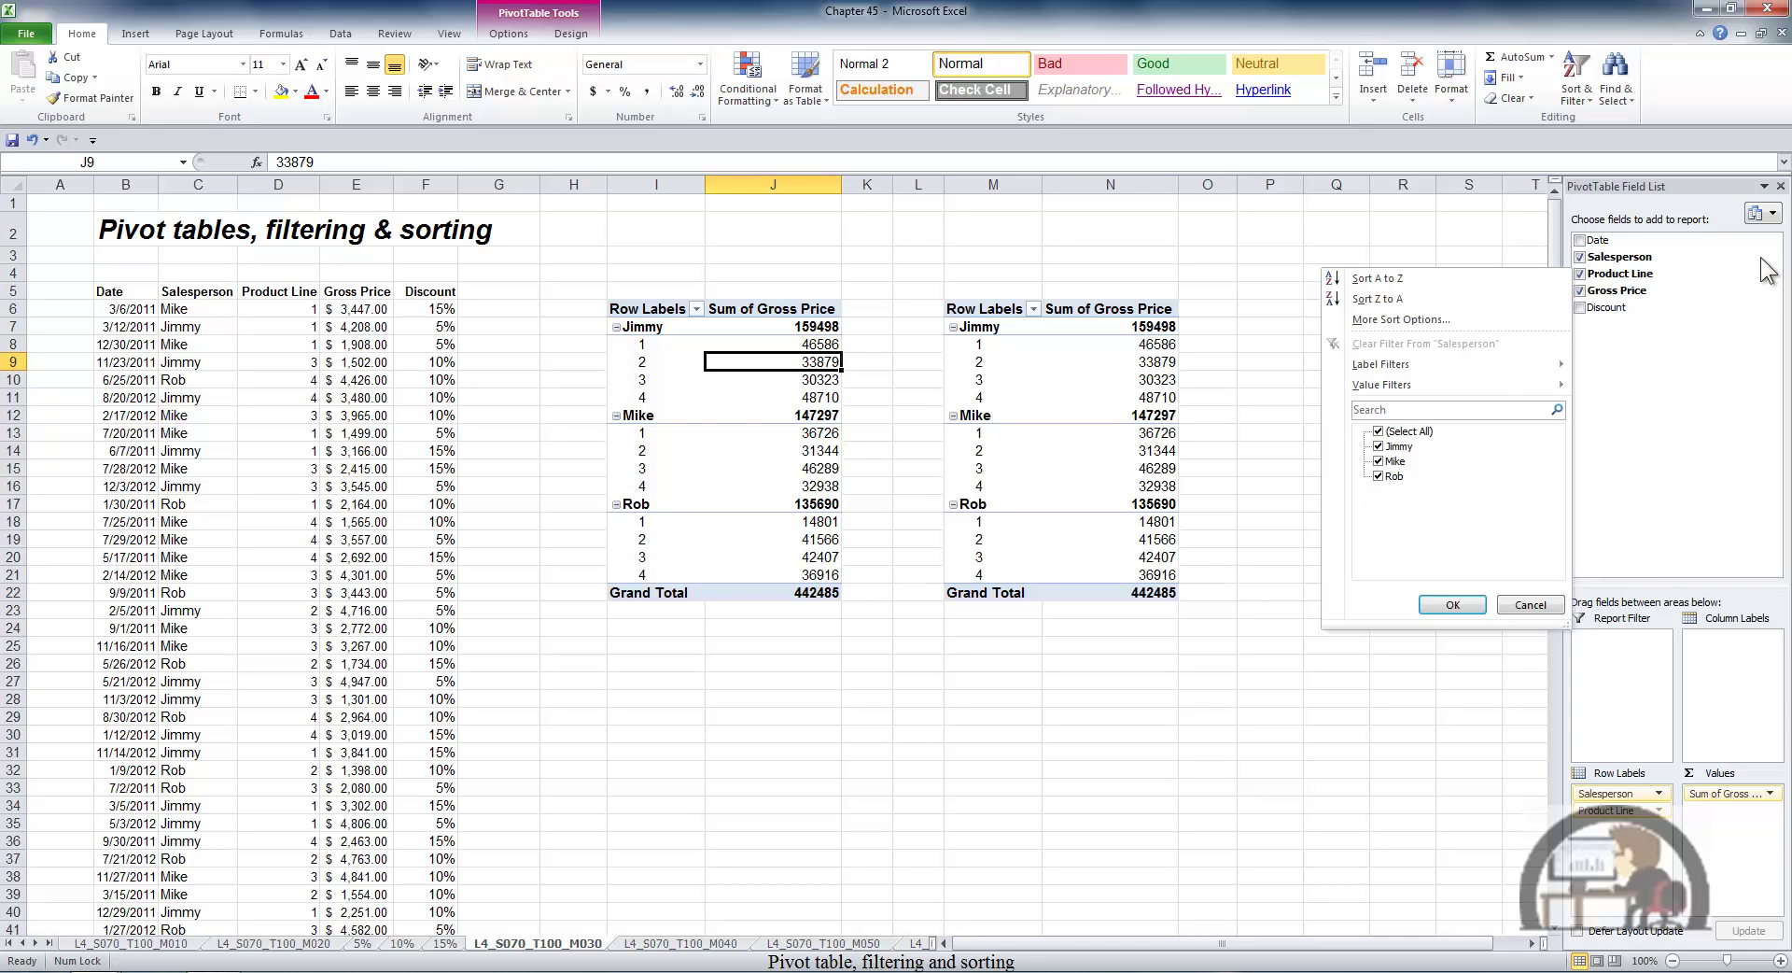
{"action": "mouse_move", "coordinate": [1423, 379]}
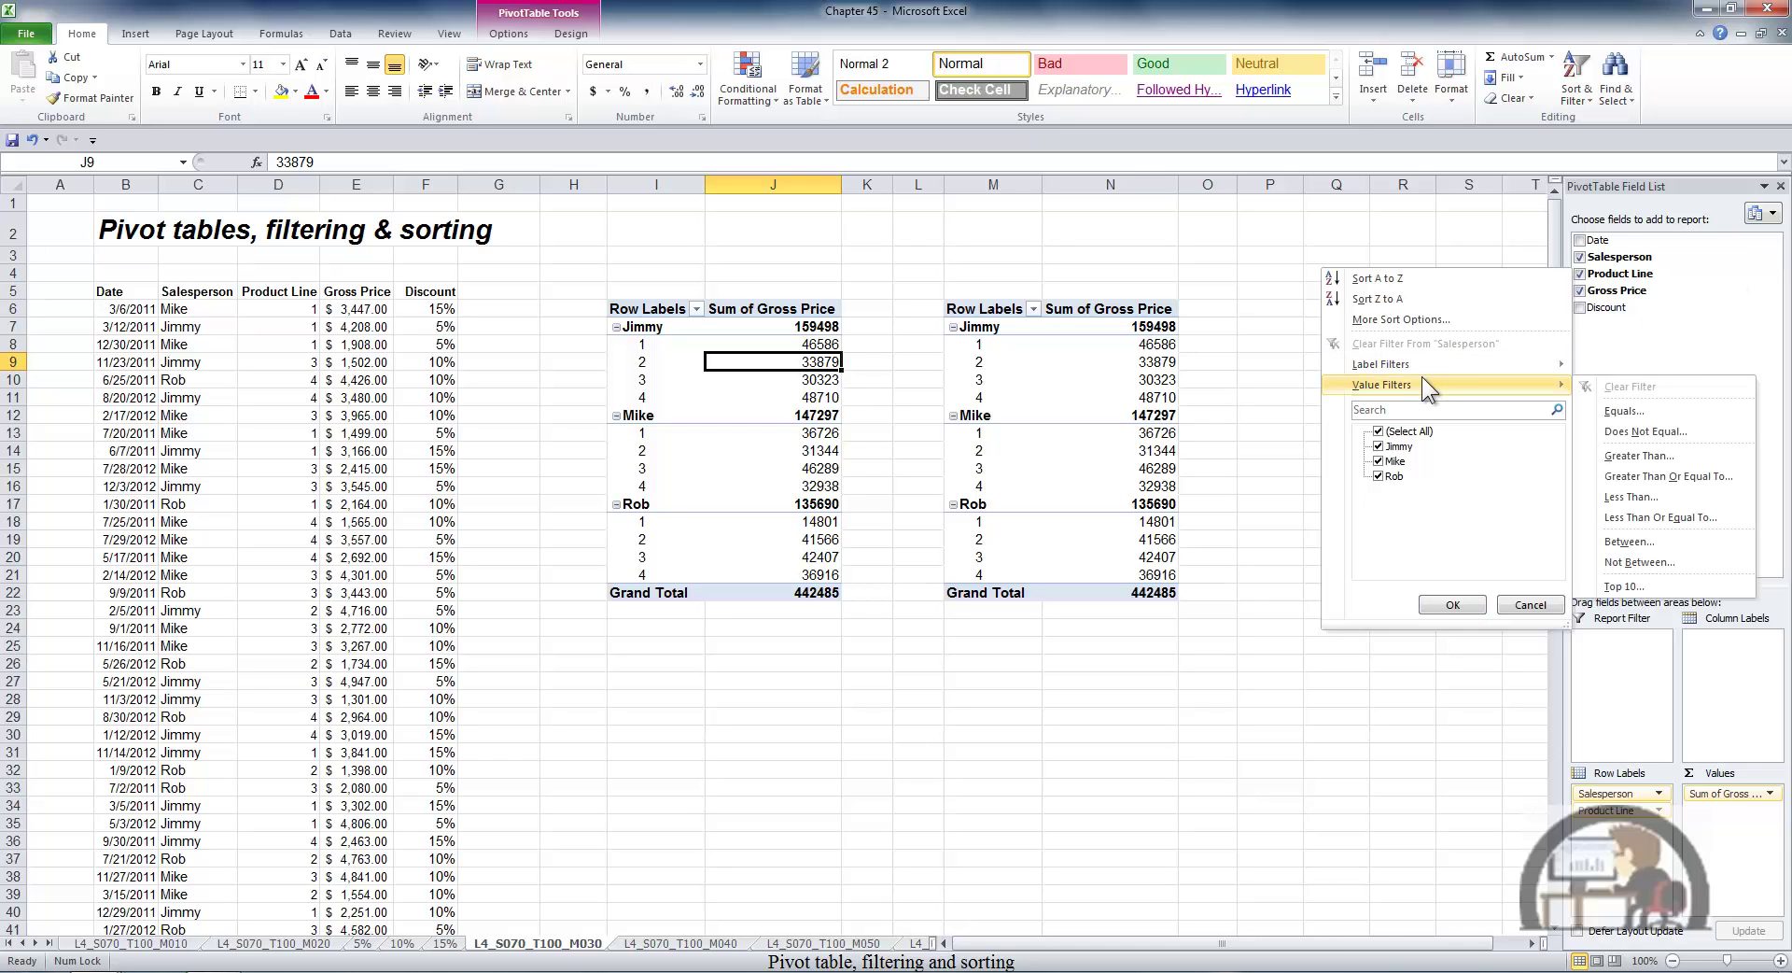
{"action": "left_click", "coordinate": [1654, 475]}
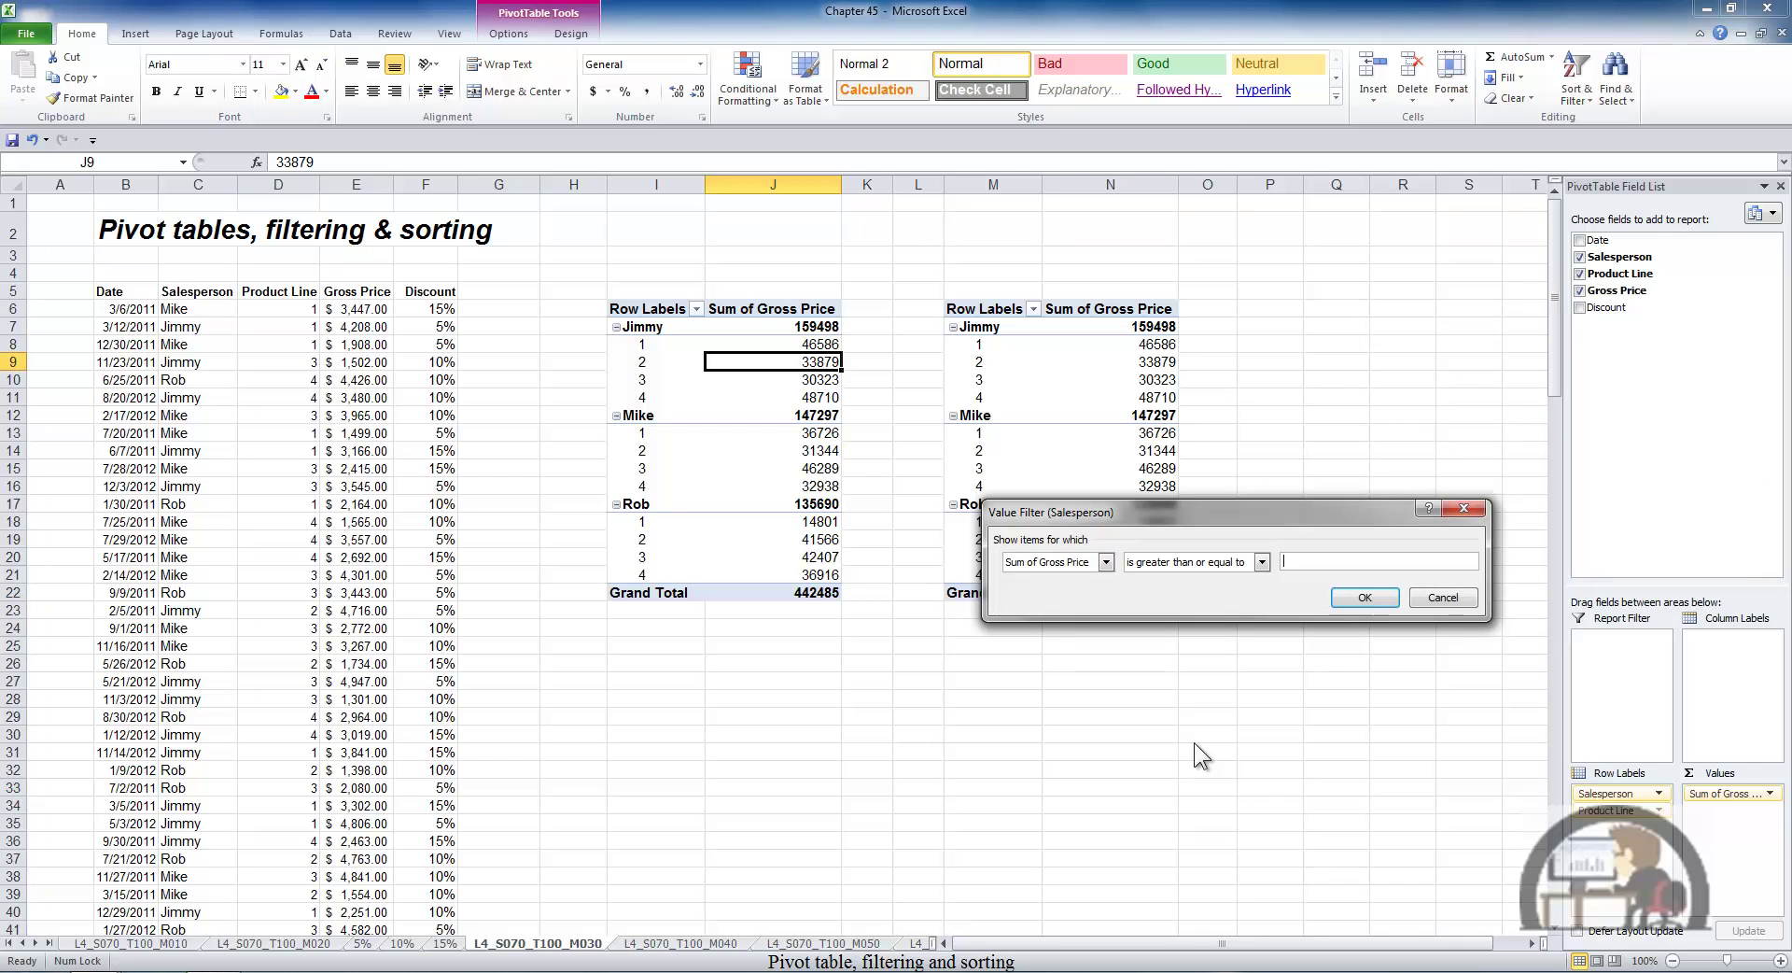
{"action": "type", "text": "145000"}
{"action": "left_click", "coordinate": [1381, 592]}
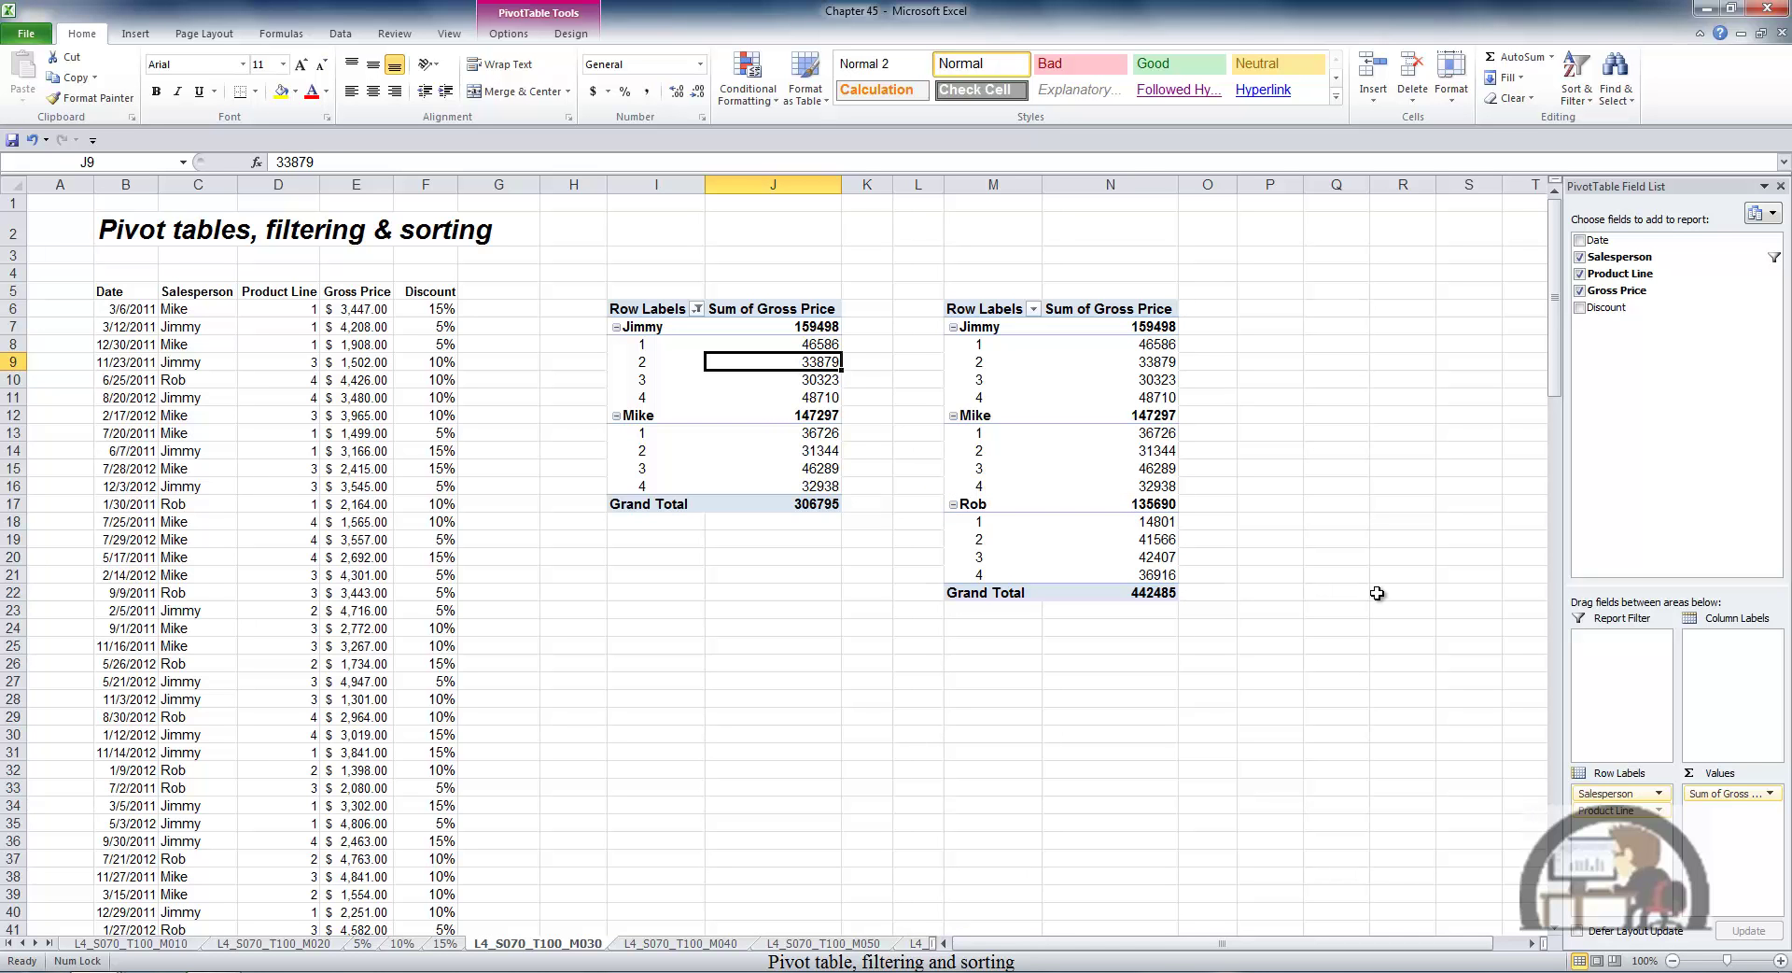
Apply a value filter to Product Line in the original PivotTable, keeping items whose Sum of Gross Price is greater than or equal to 35000.
{"action": "left_click", "coordinate": [1771, 274]}
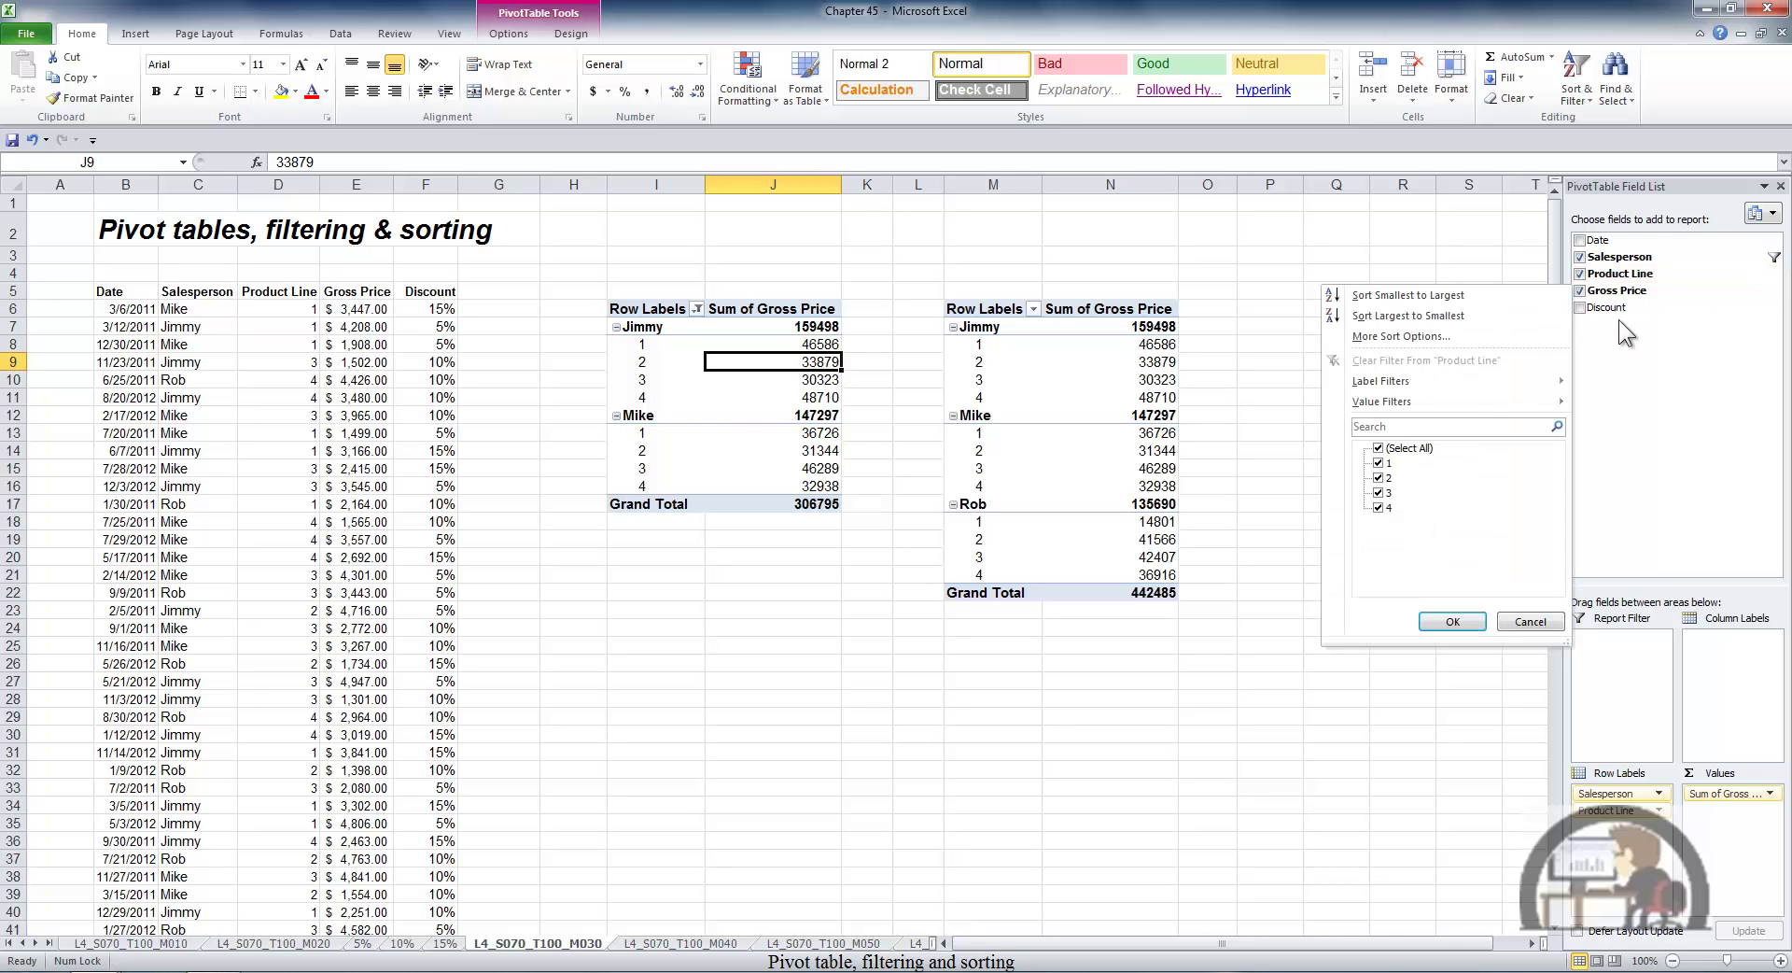
{"action": "mouse_move", "coordinate": [1456, 399]}
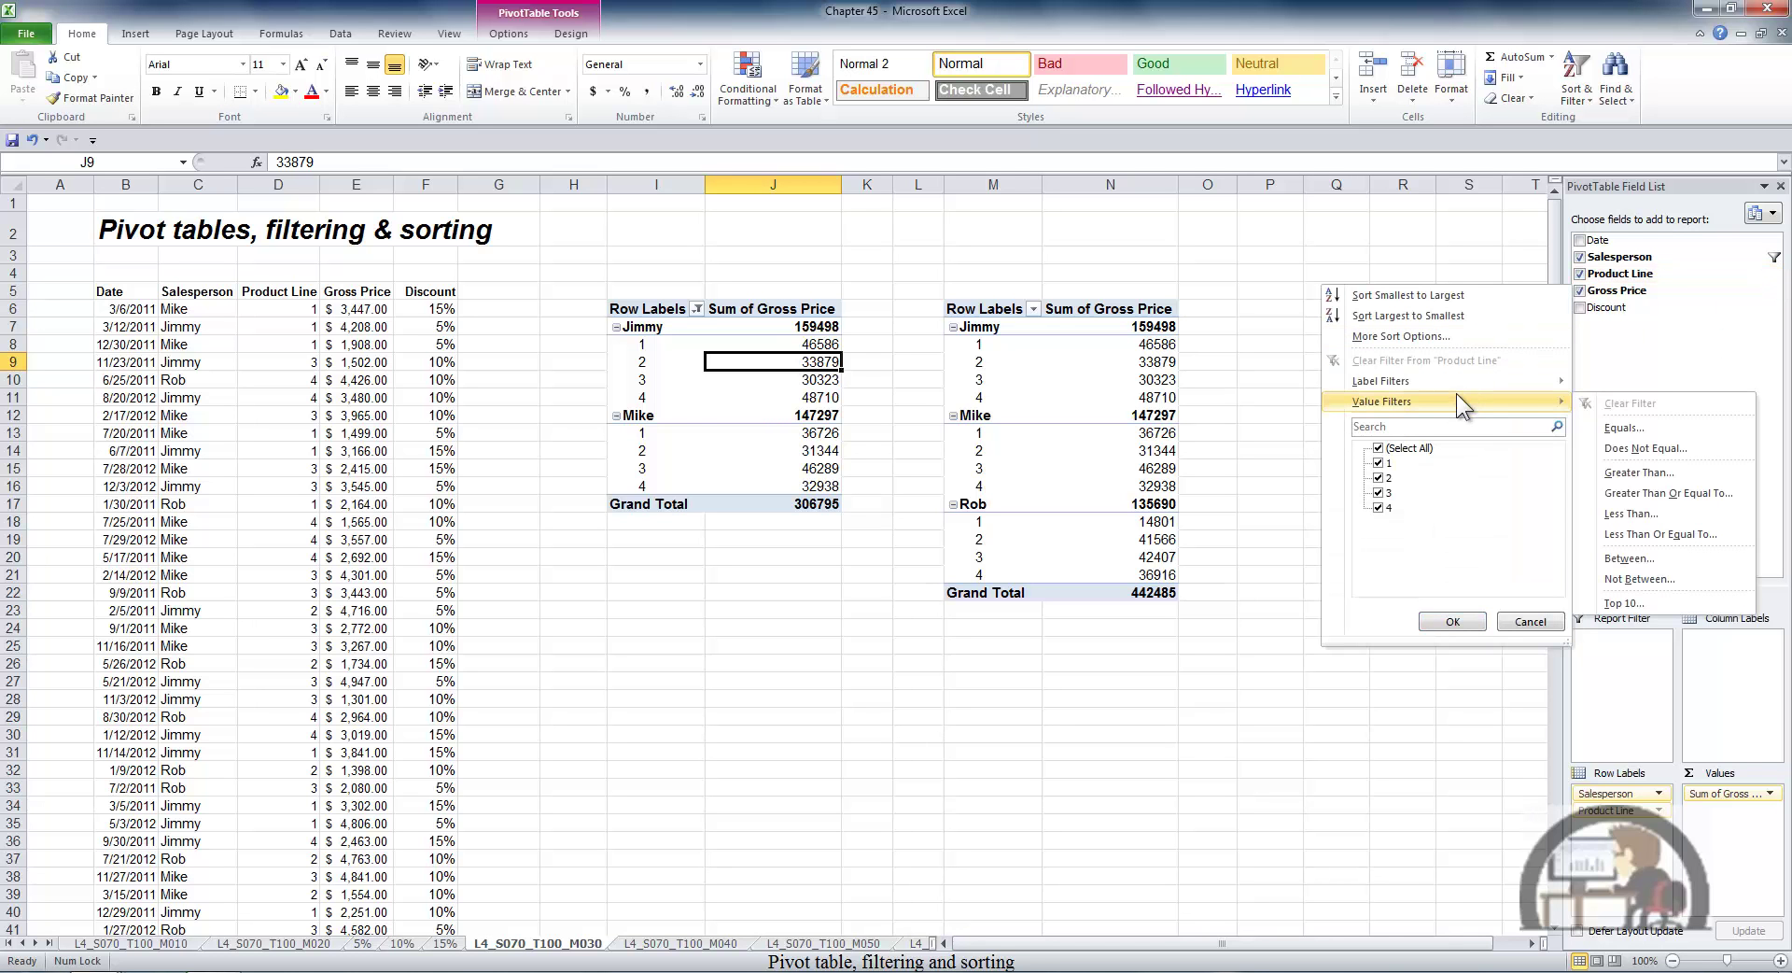
{"action": "left_click", "coordinate": [1678, 491]}
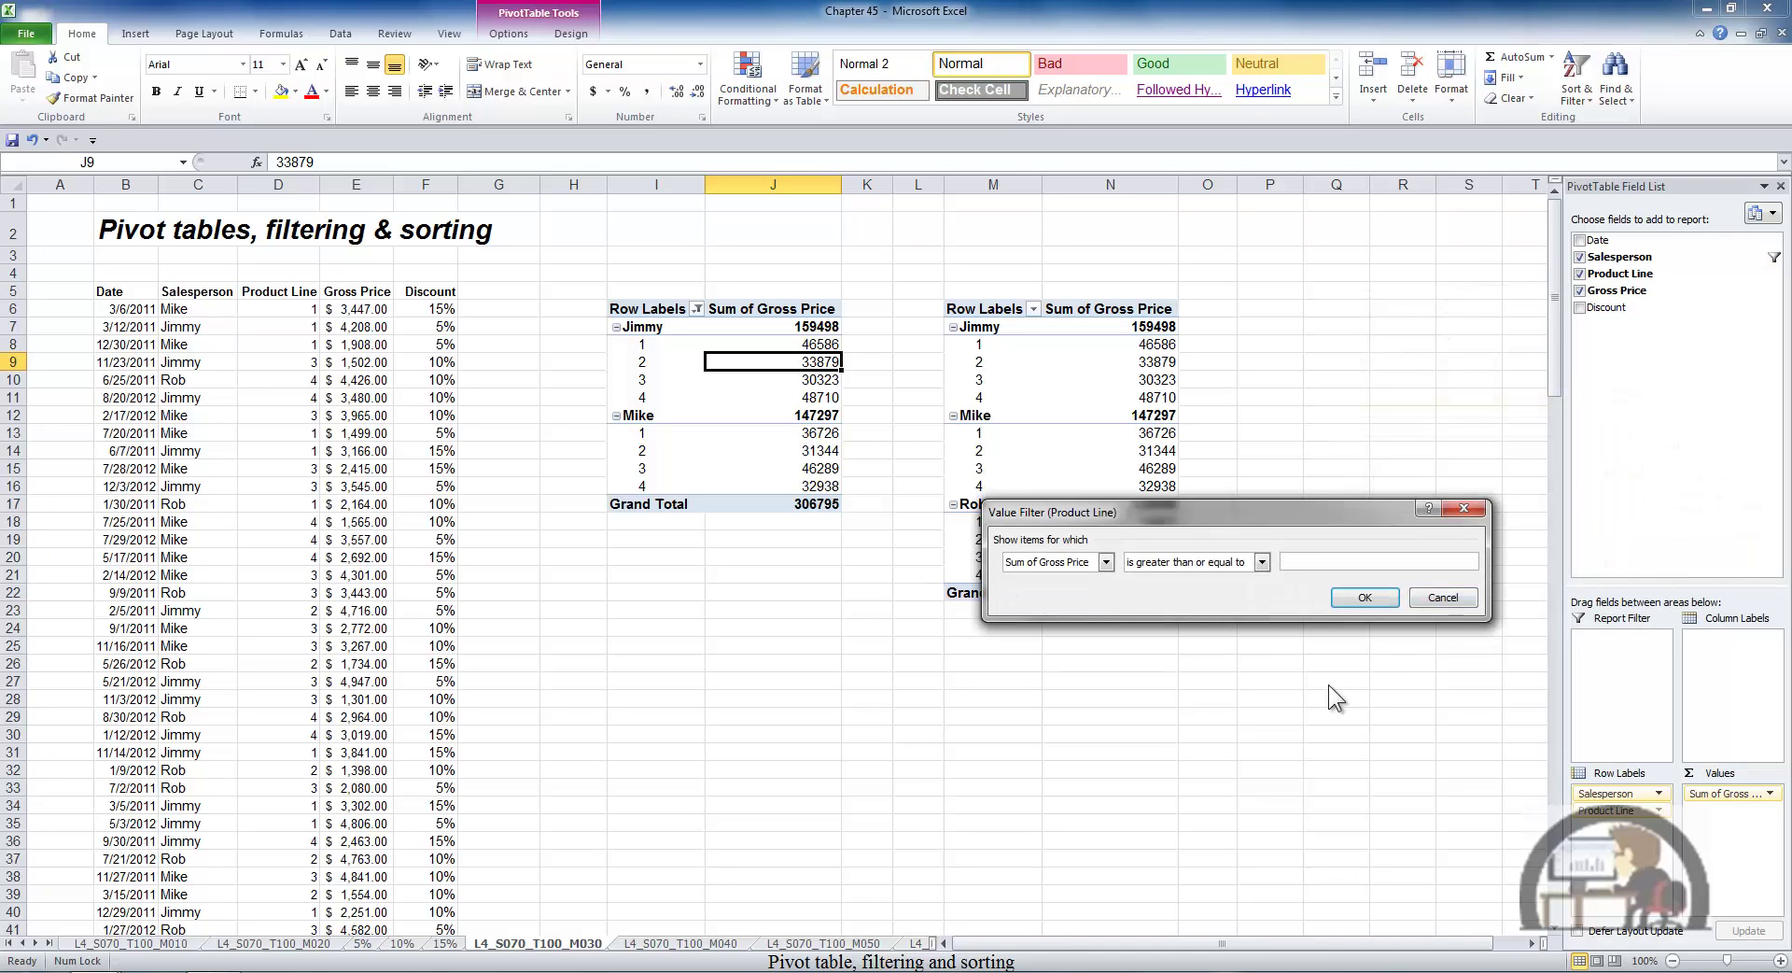
{"action": "type", "text": "35000"}
{"action": "left_click", "coordinate": [1361, 602]}
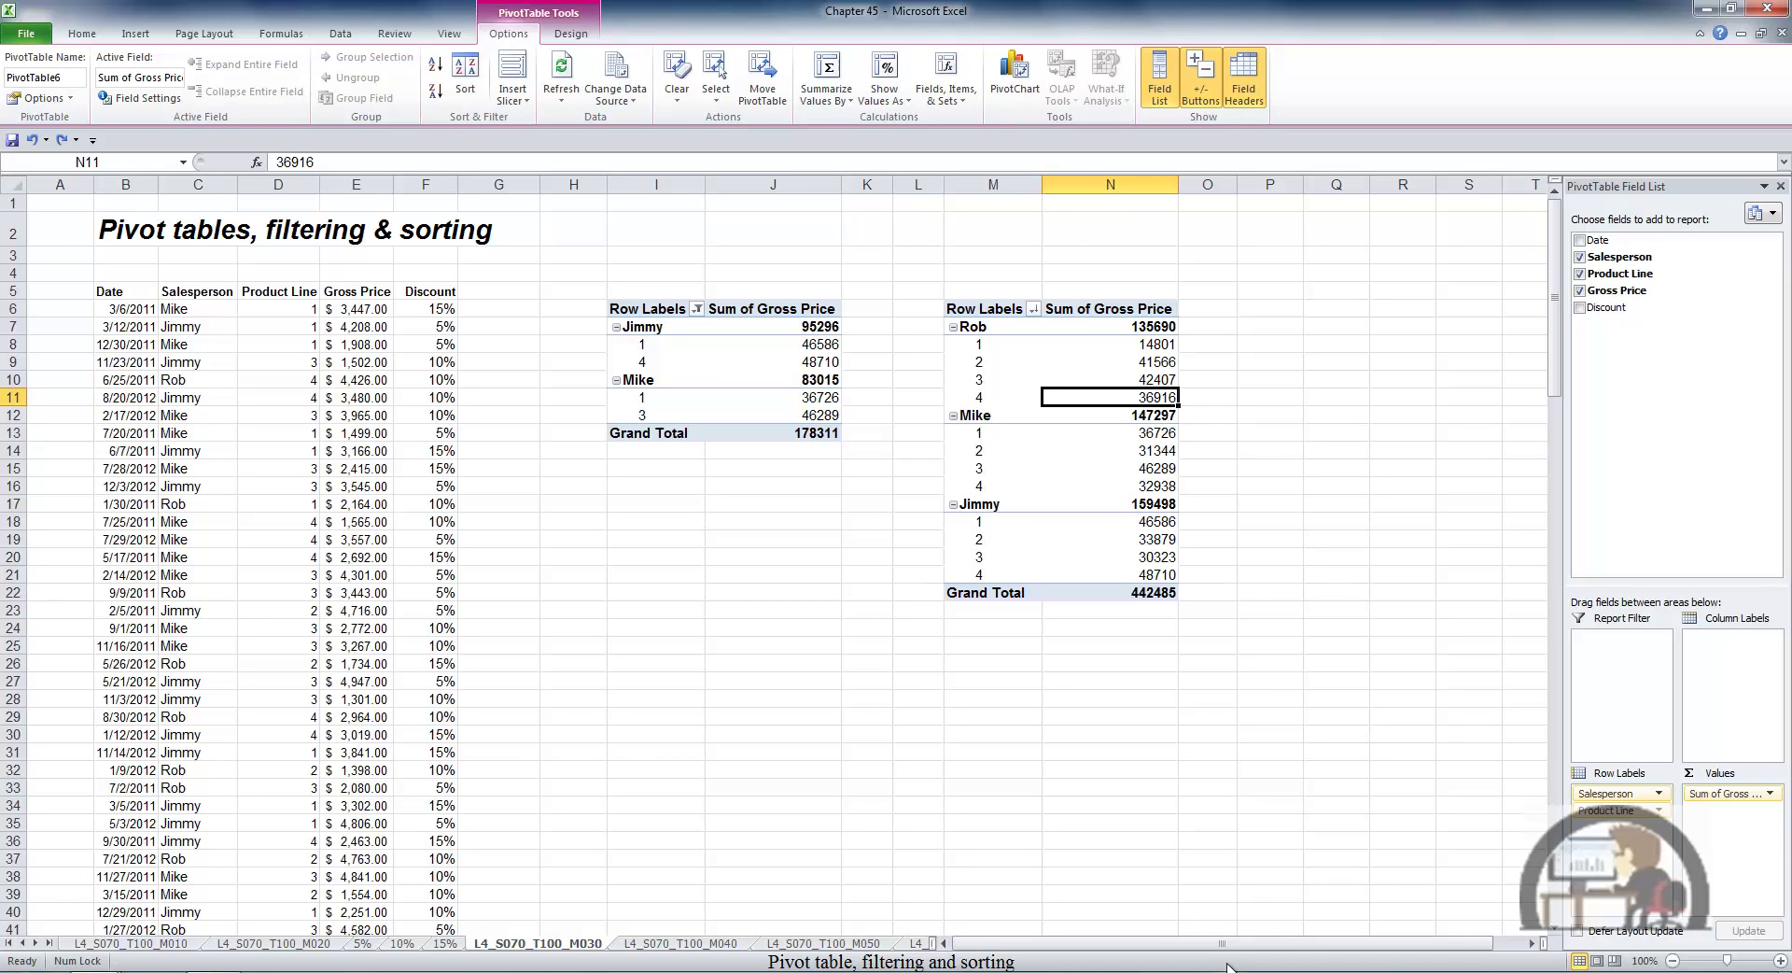
In the duplicated PivotTable, sort the Product Line items in descending order and the Salesperson items in ascending order (A to Z).
{"action": "left_click", "coordinate": [988, 379]}
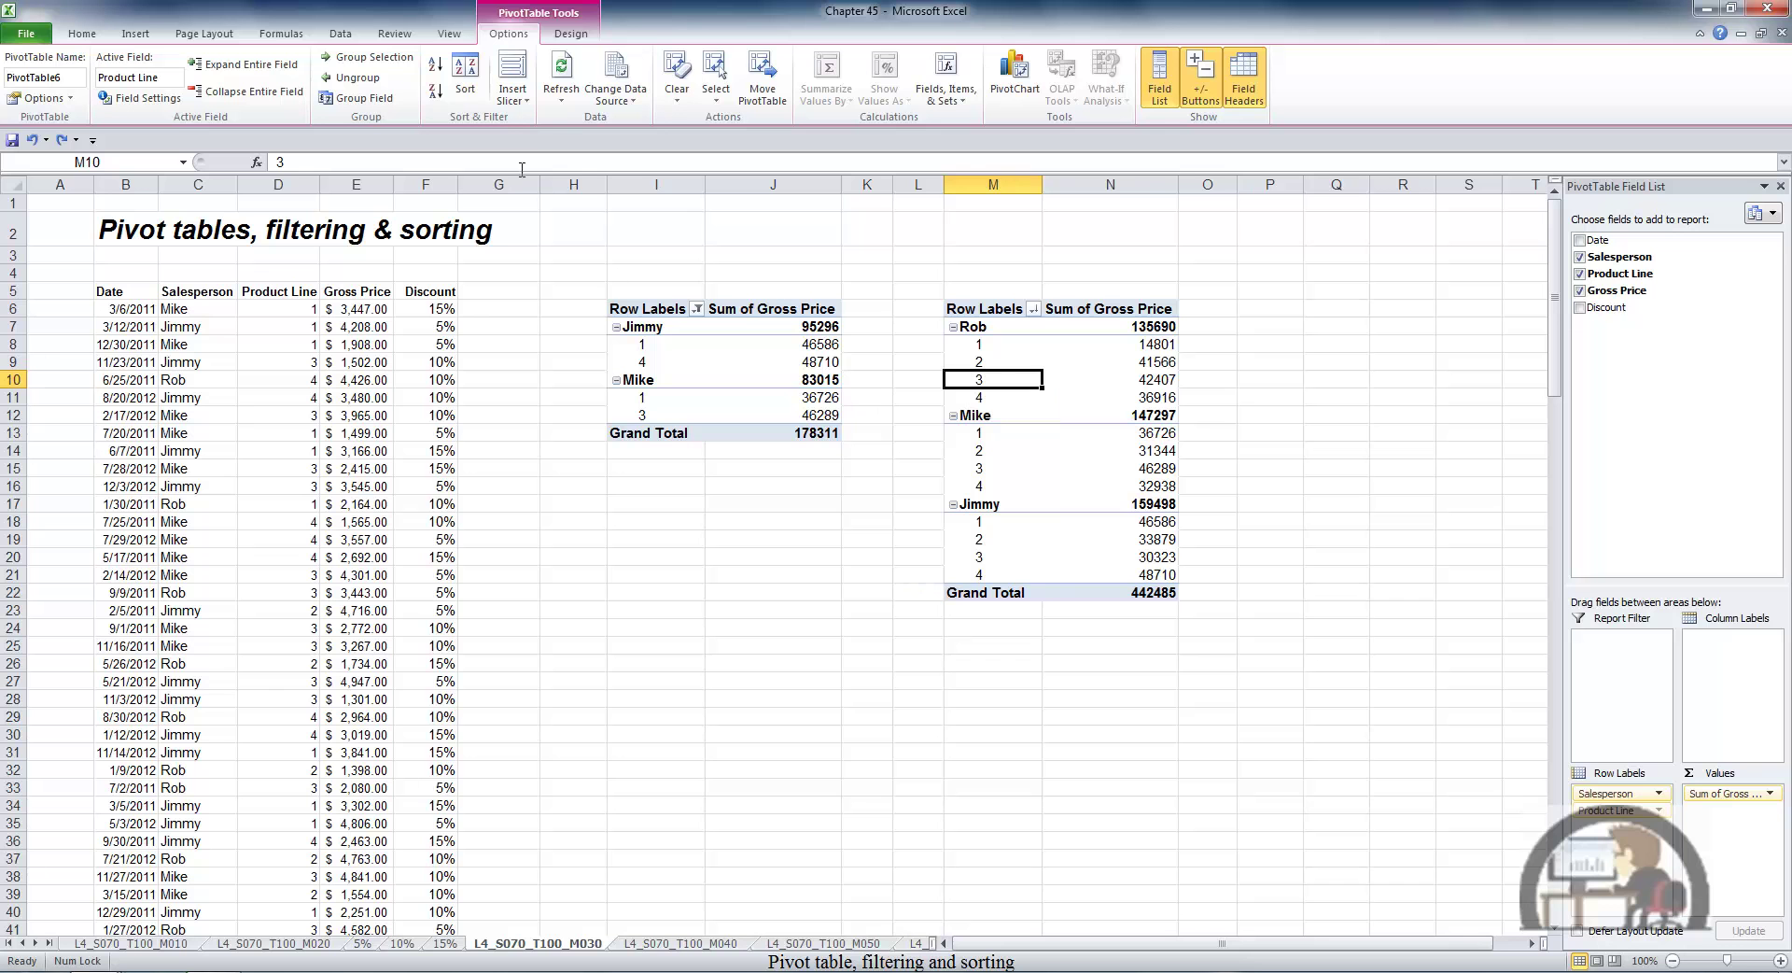
{"action": "left_click", "coordinate": [439, 95]}
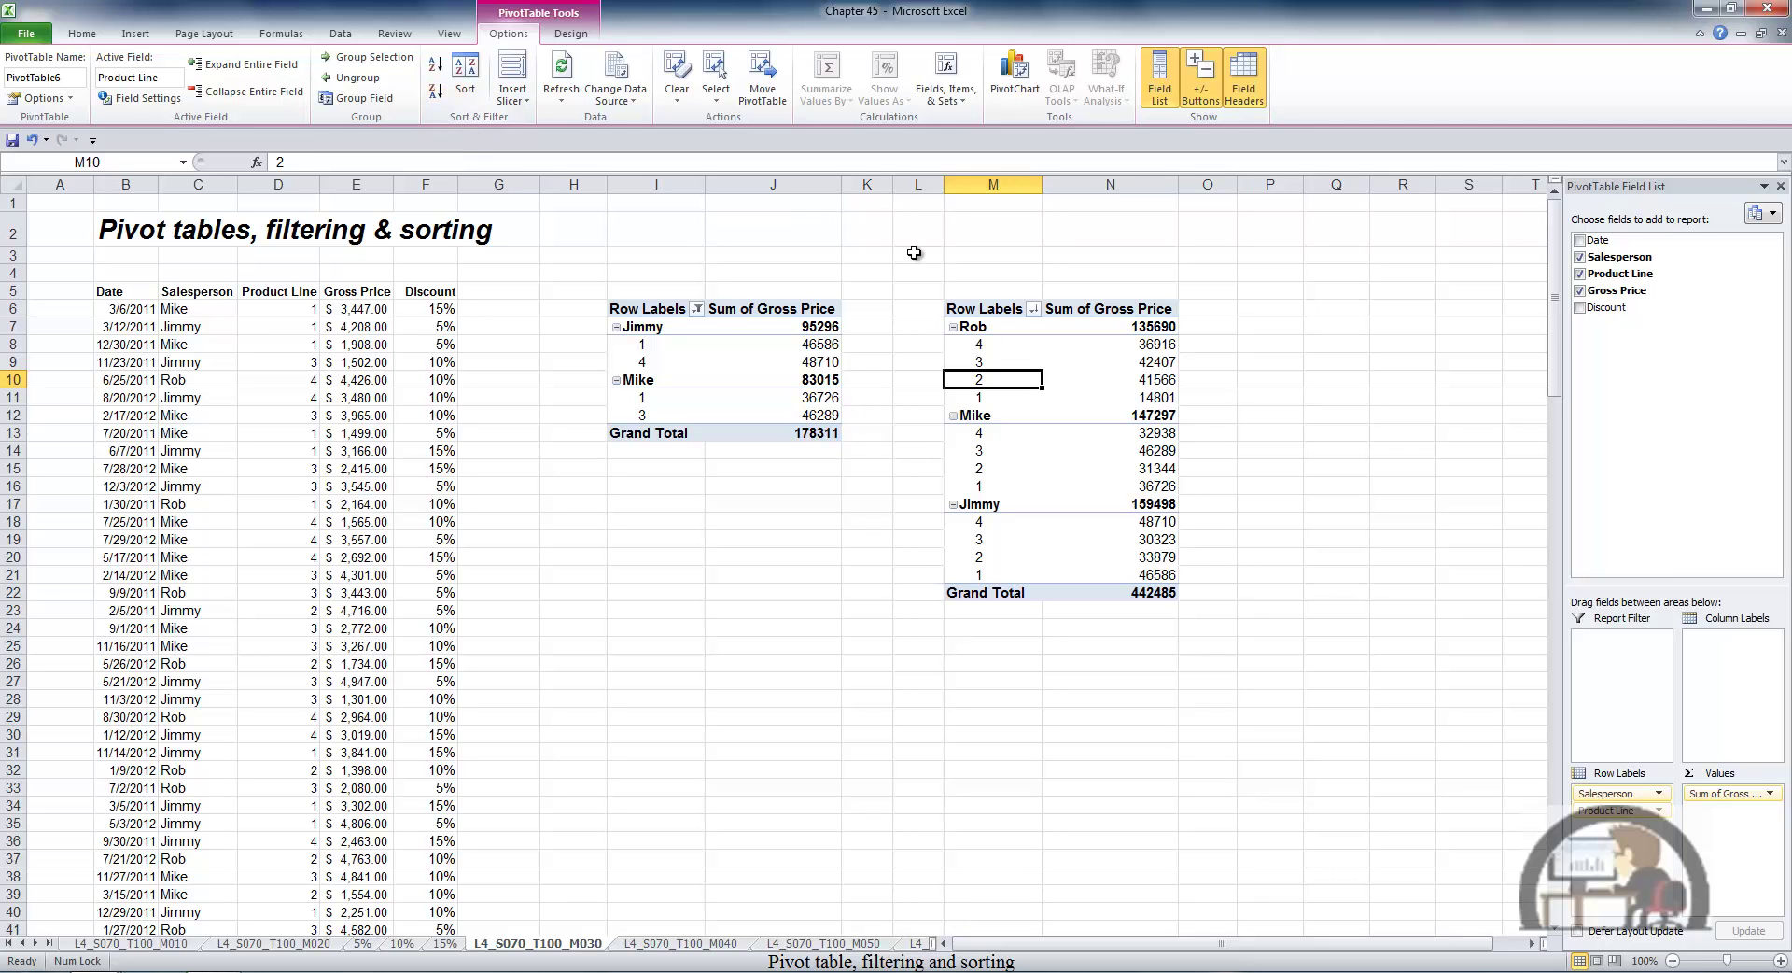
{"action": "left_click", "coordinate": [980, 329]}
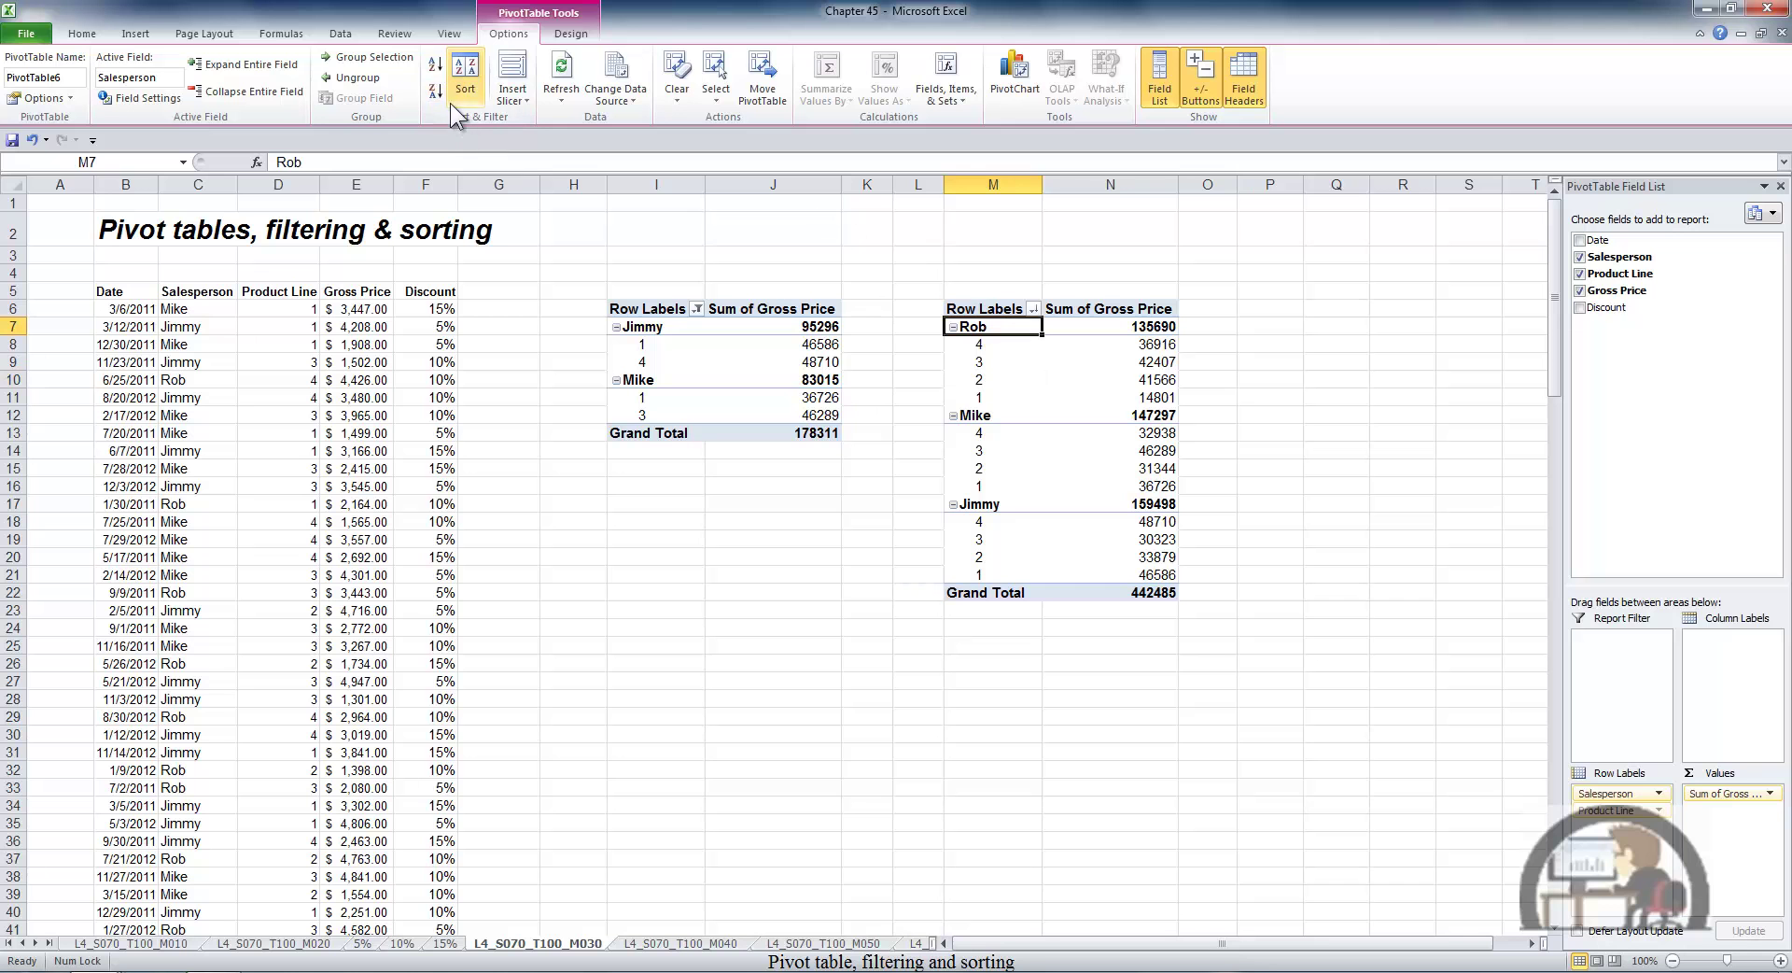
{"action": "left_click", "coordinate": [436, 64]}
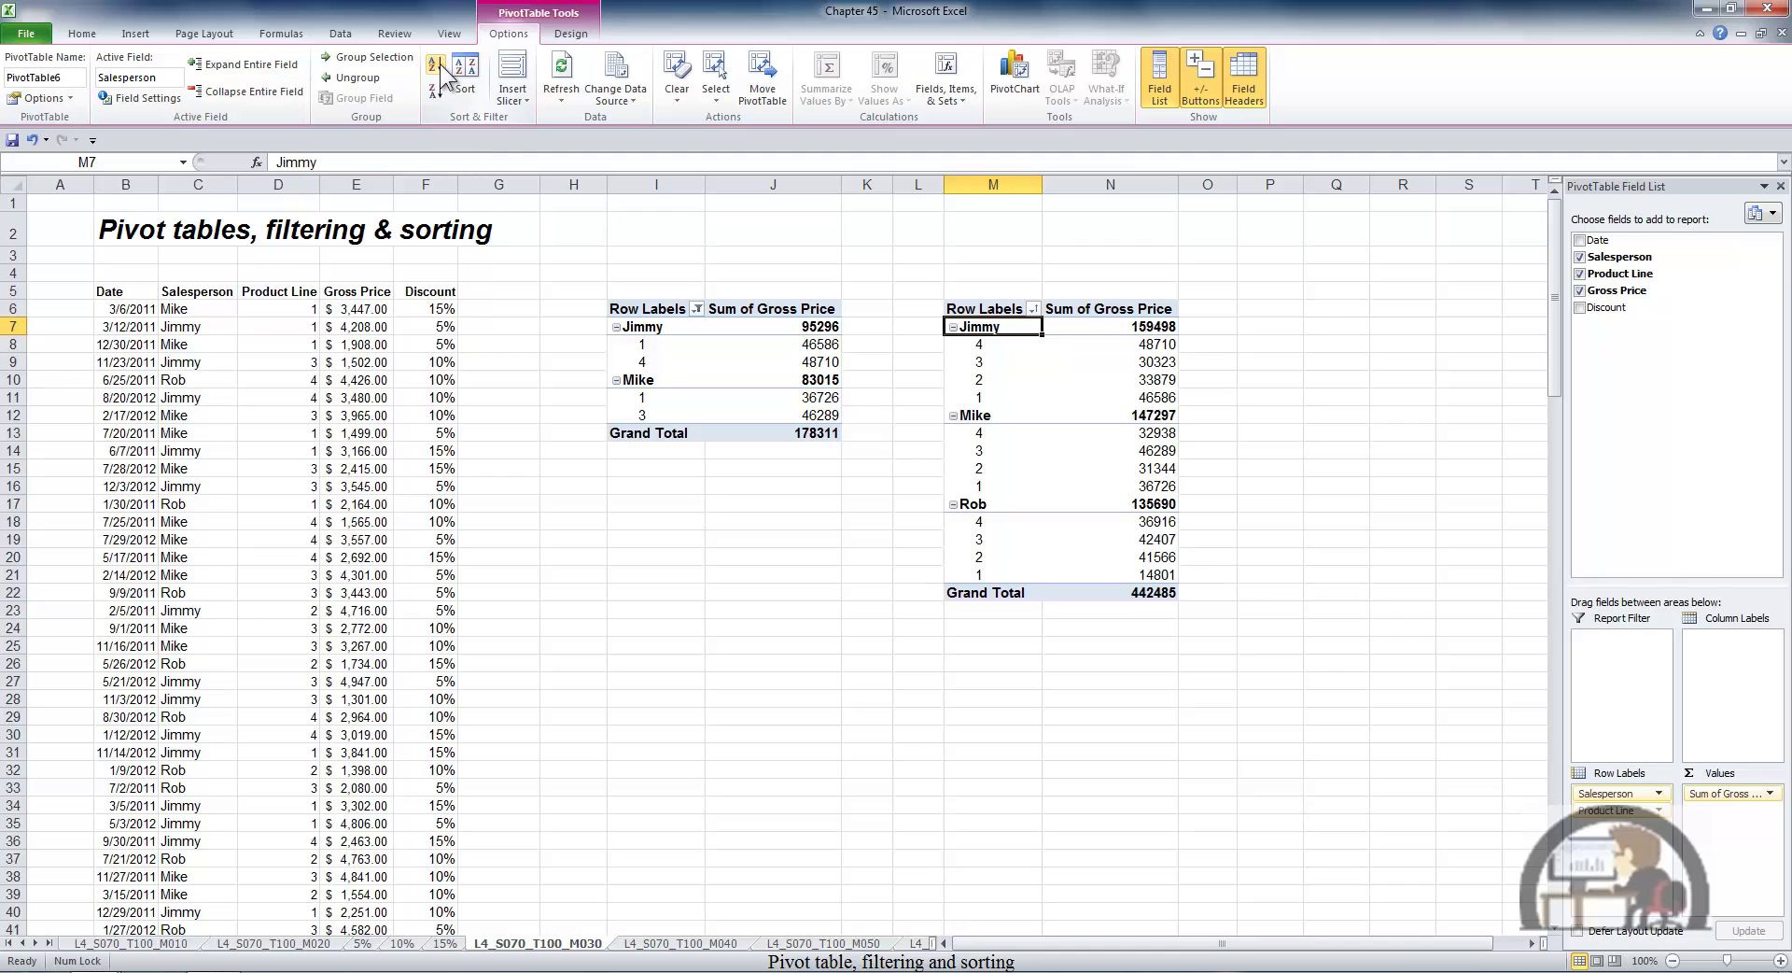
Set the duplicated PivotTable's Salesperson field to manual sorting and move the first salesperson's group below the second one.
{"action": "left_click", "coordinate": [469, 67]}
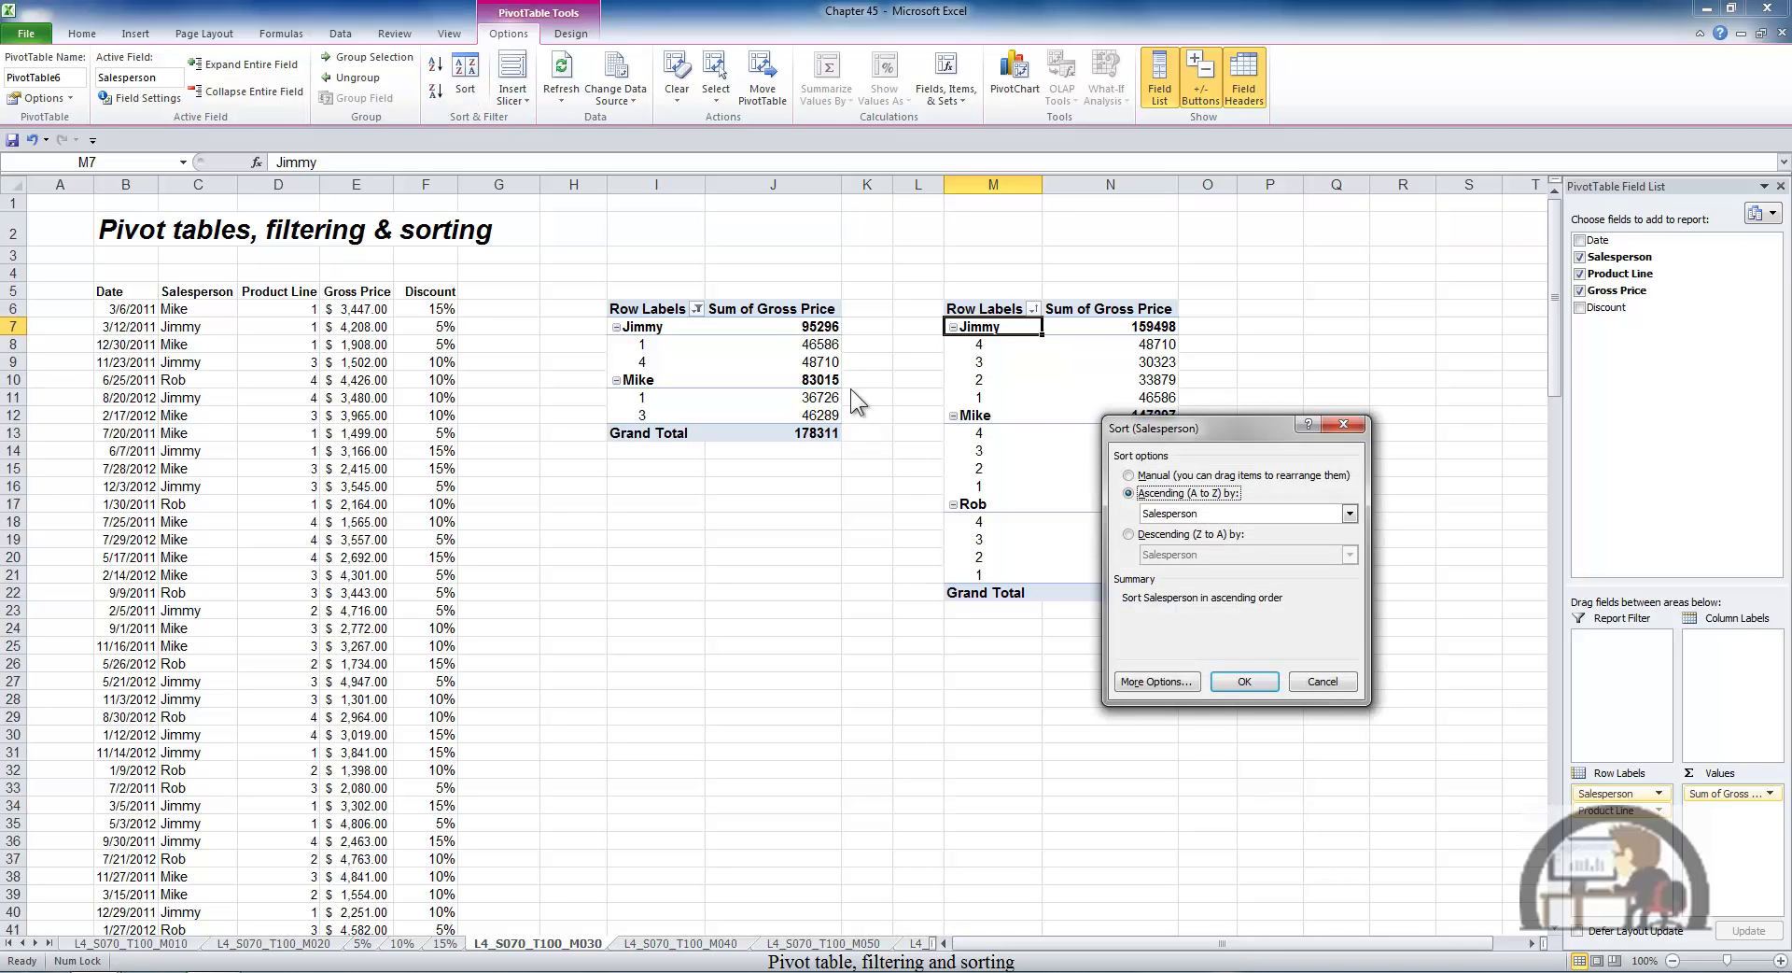
{"action": "left_click", "coordinate": [1144, 473]}
{"action": "left_click_drag", "start_coordinate": [1208, 430], "coordinate": [662, 464]}
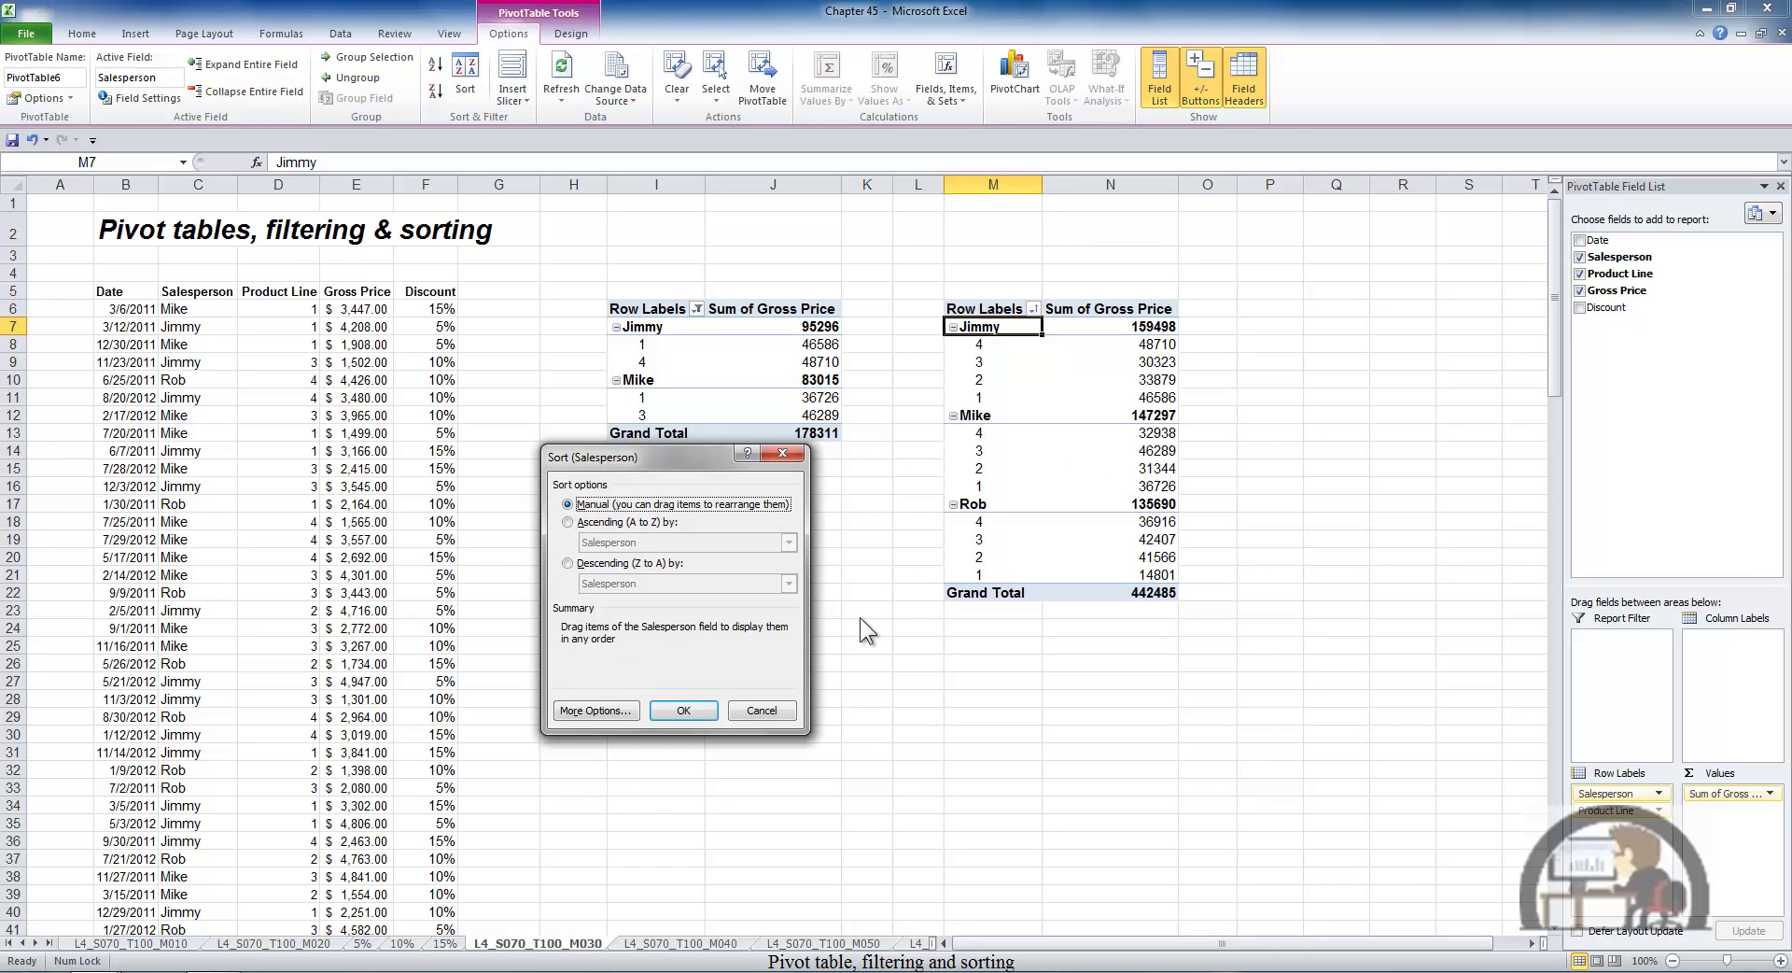
{"action": "left_click", "coordinate": [689, 712]}
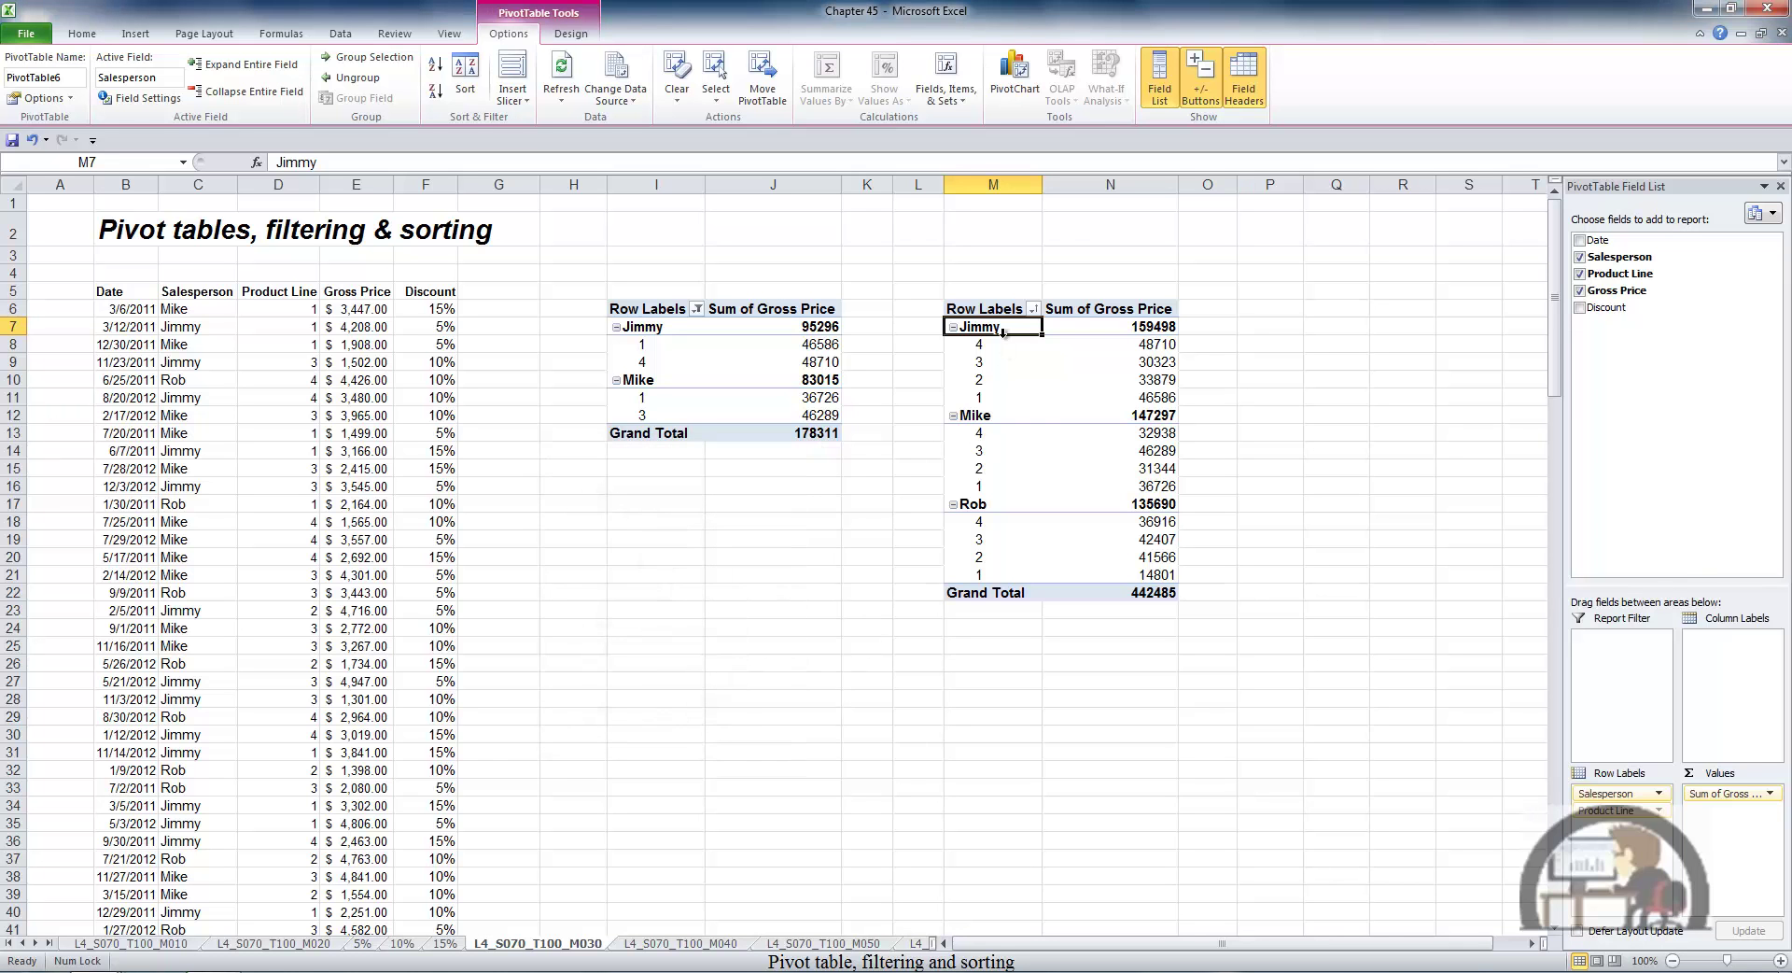
{"action": "left_click_drag", "start_coordinate": [990, 335], "coordinate": [1011, 490]}
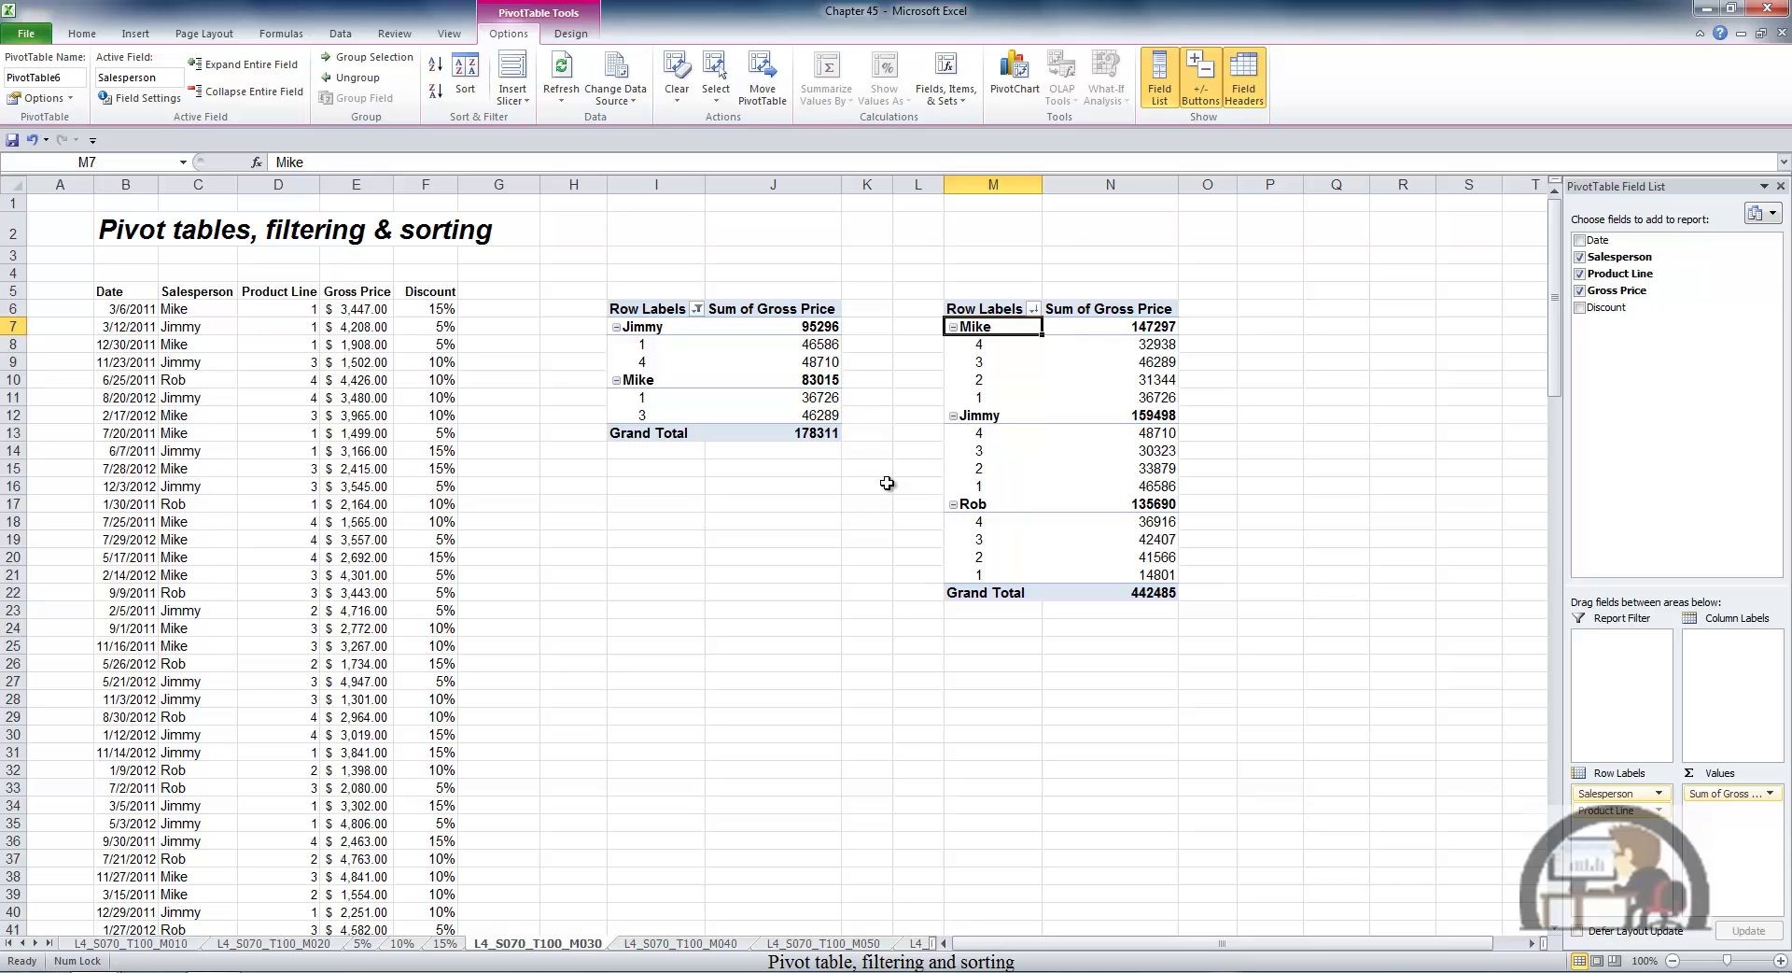